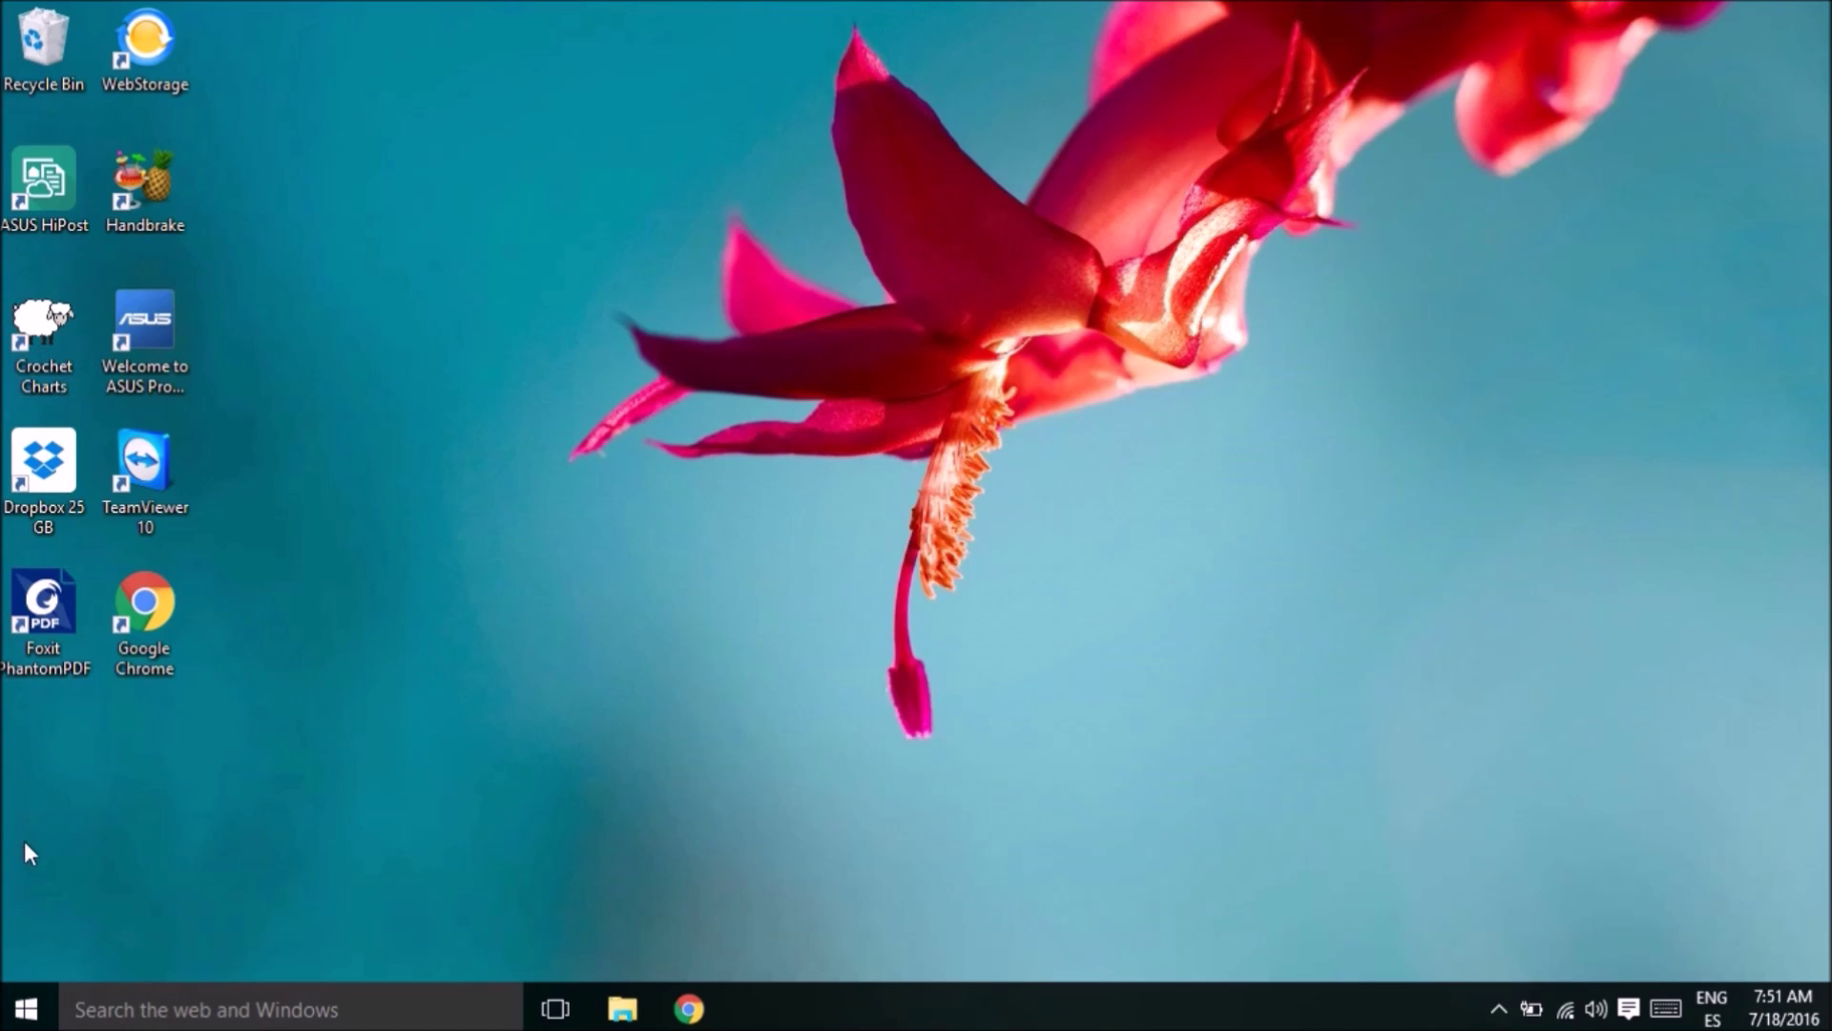
- Open Microsoft Edge and go to stitchworkssoftware.com/downloads
left_click(27, 1009)
left_click(510, 512)
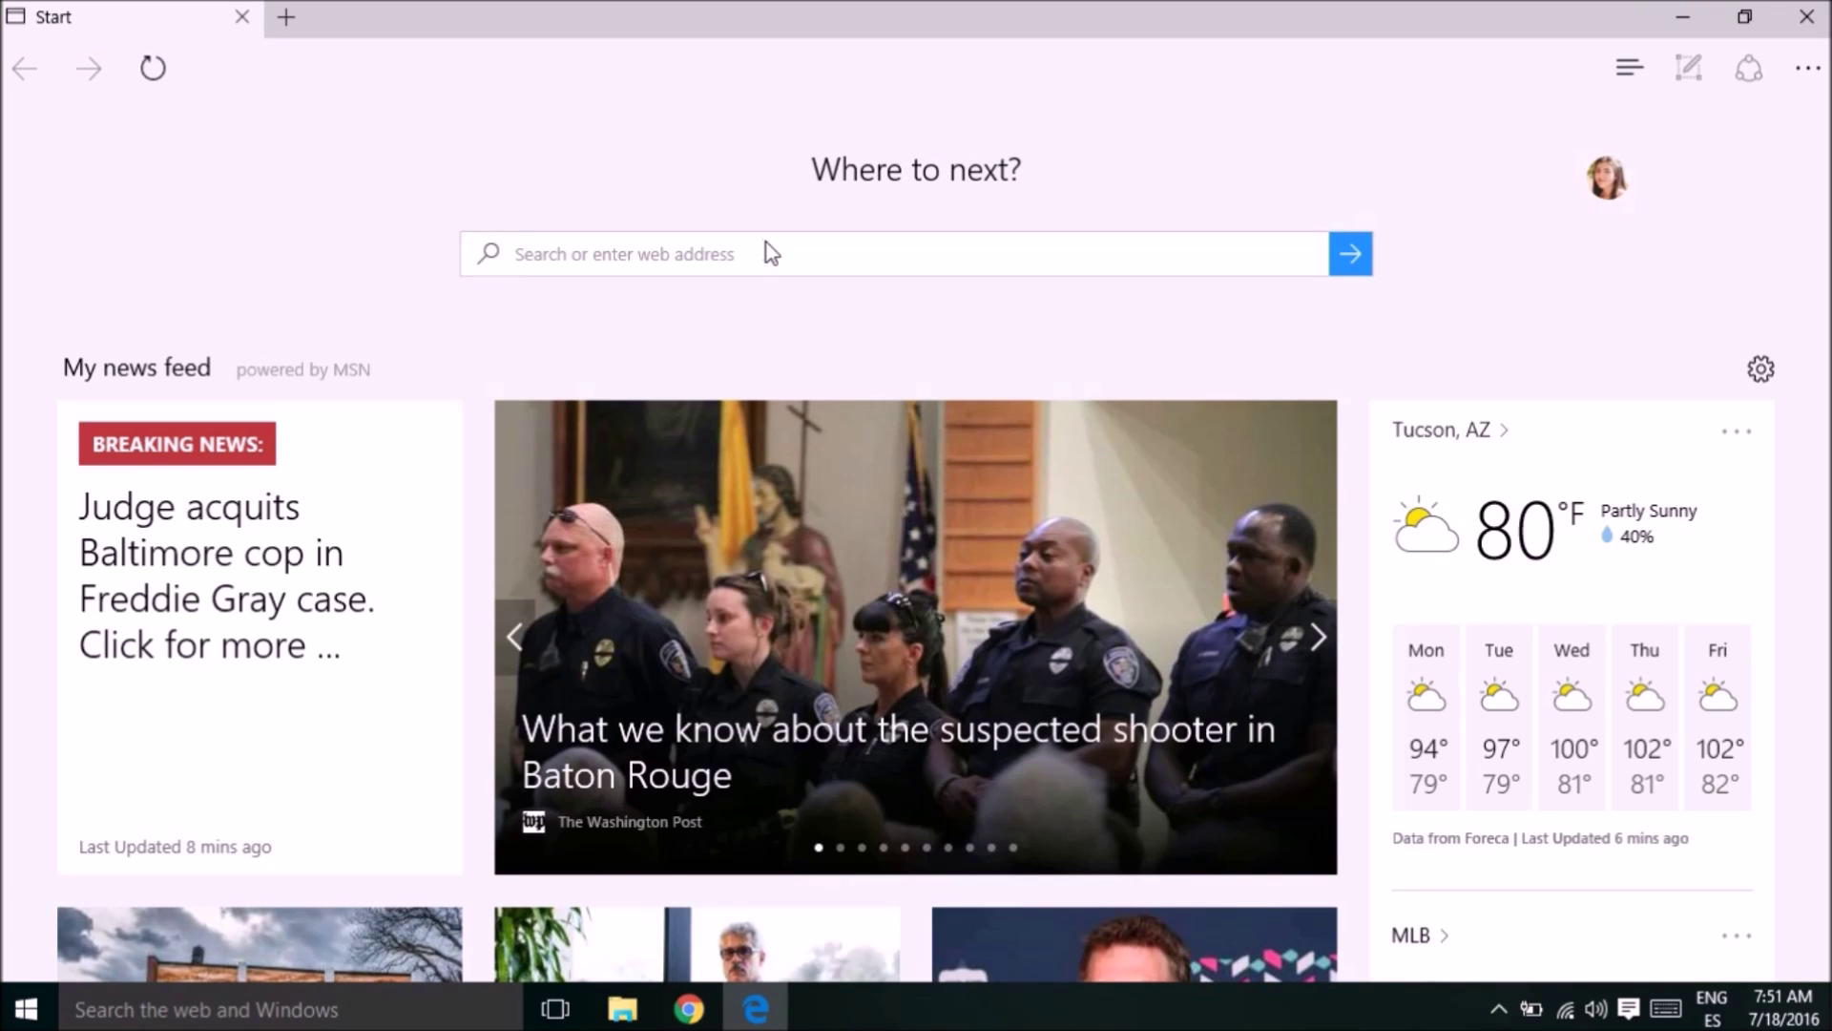
type("stitc")
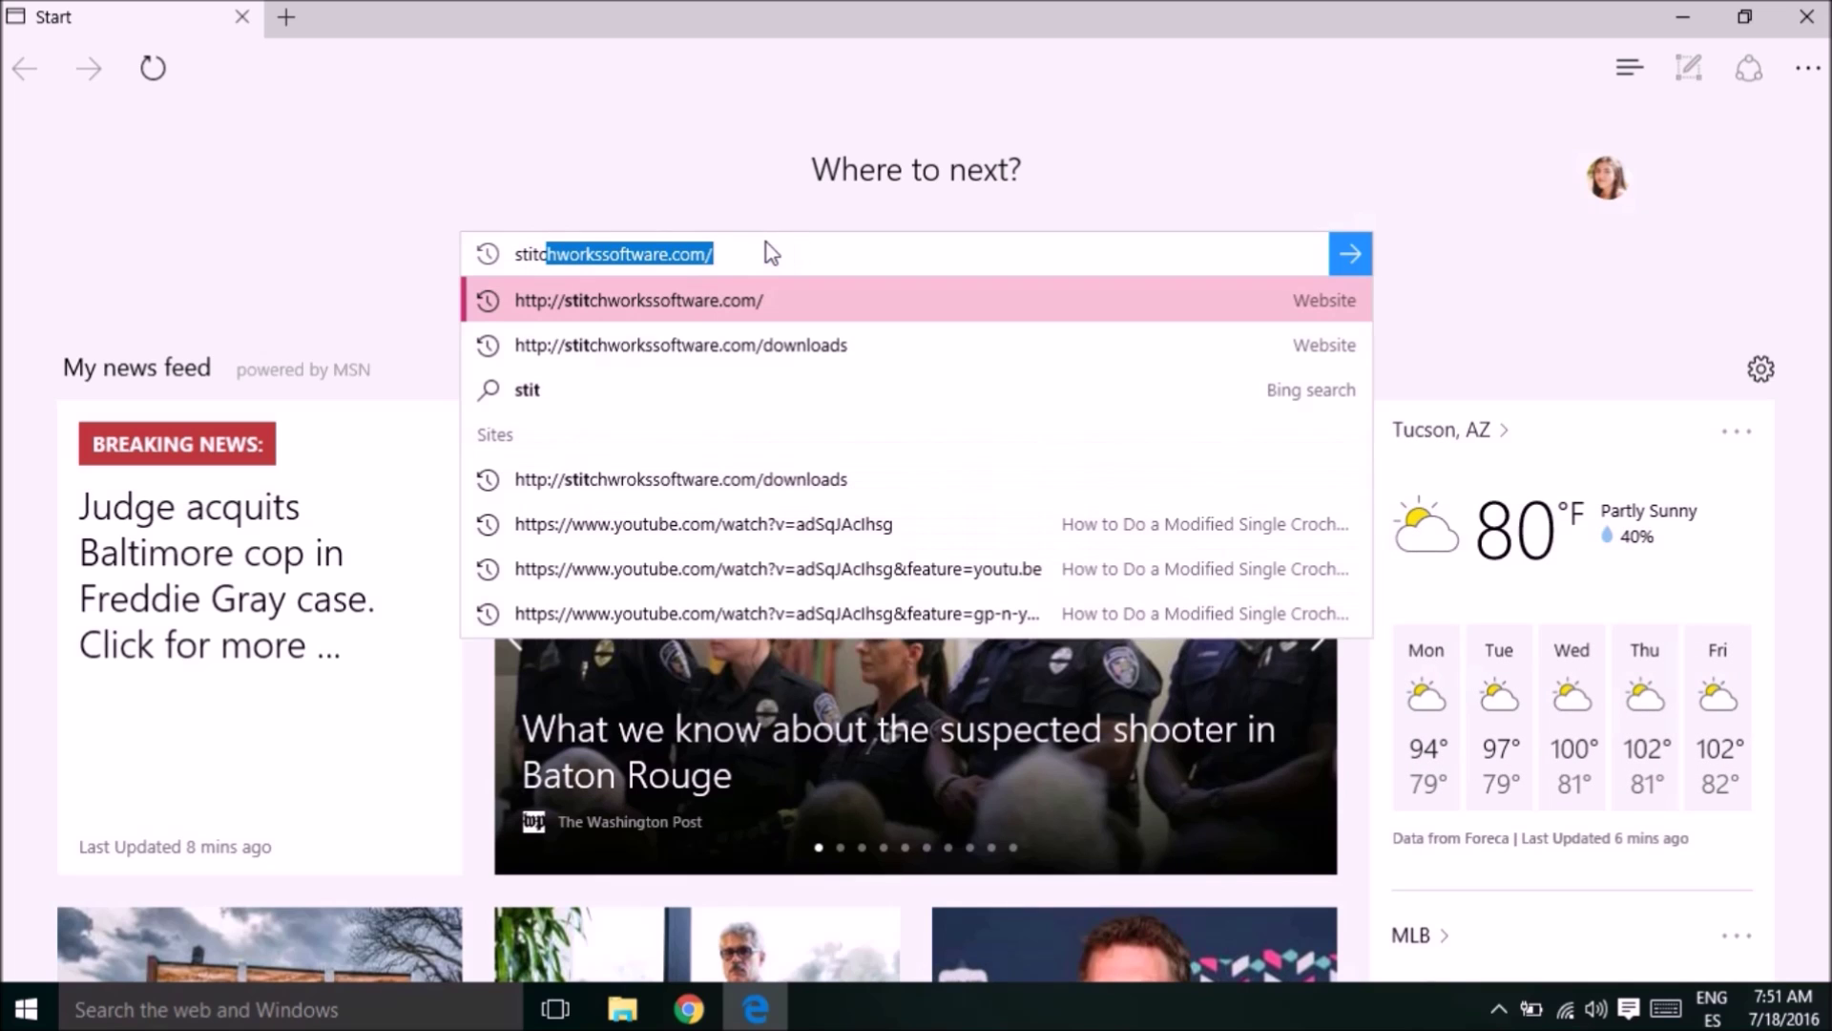
type("h")
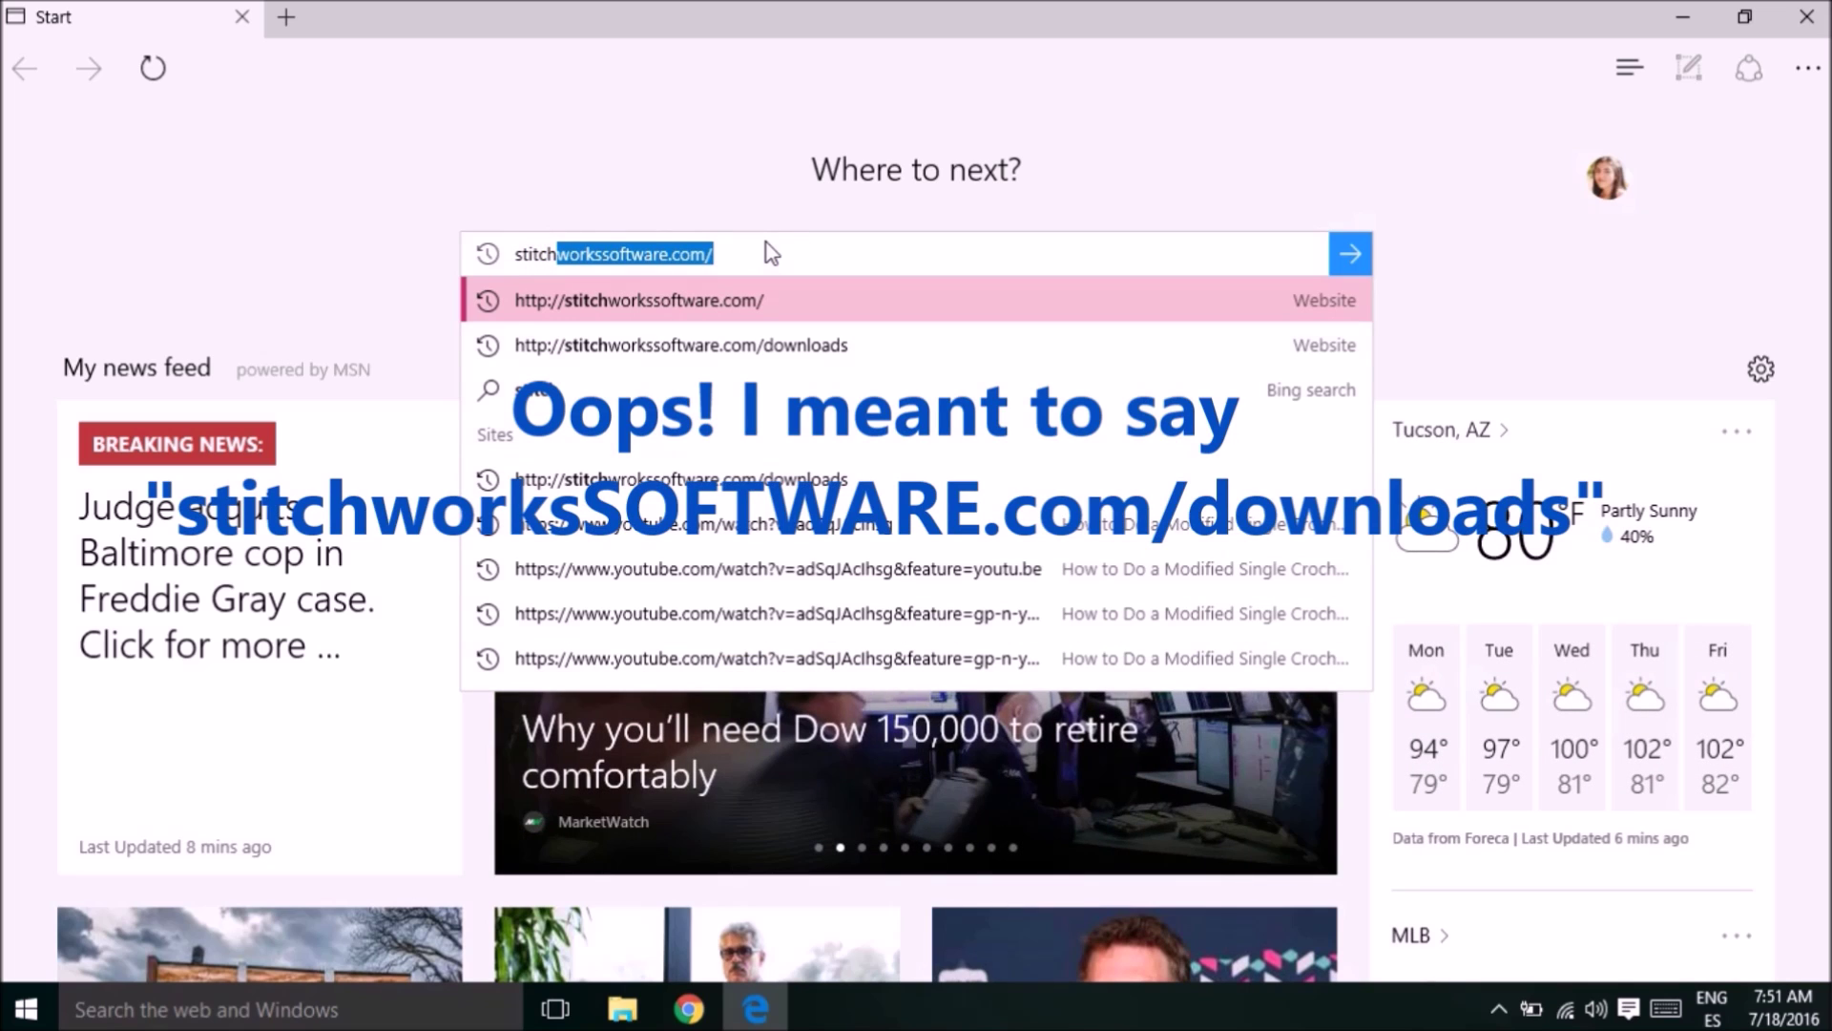
key("Down")
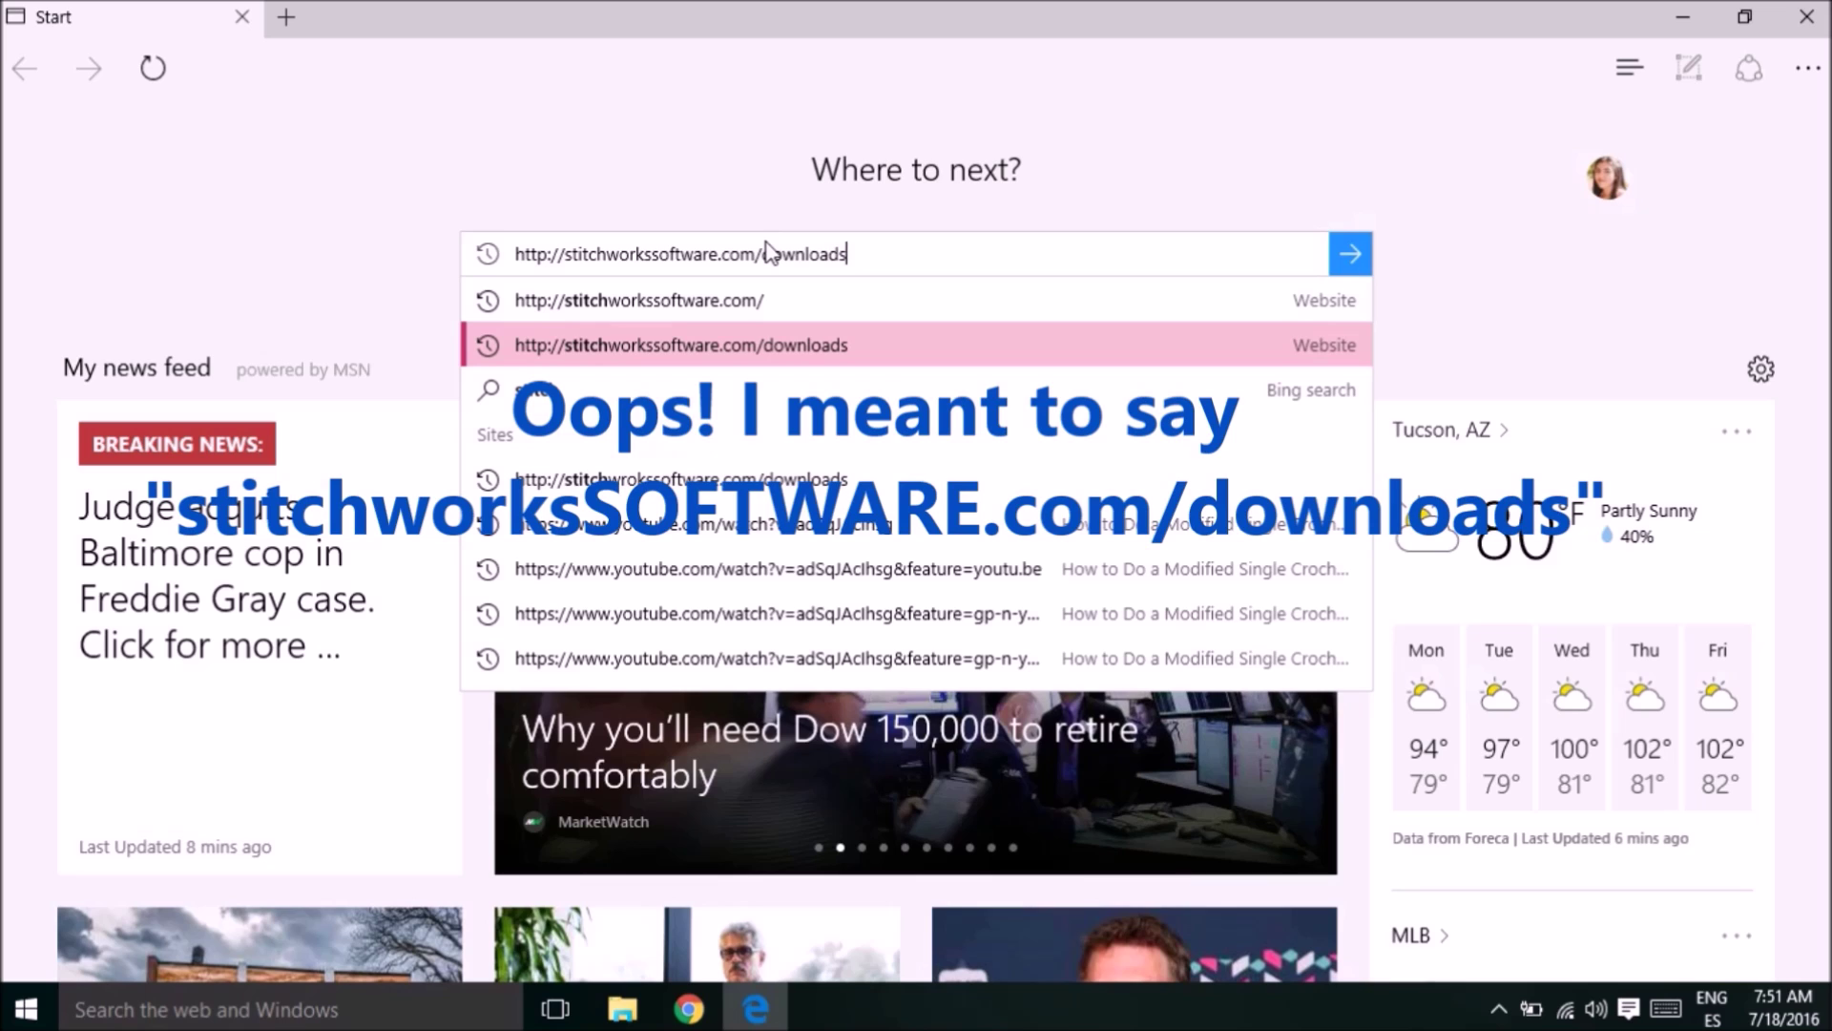
key("Return")
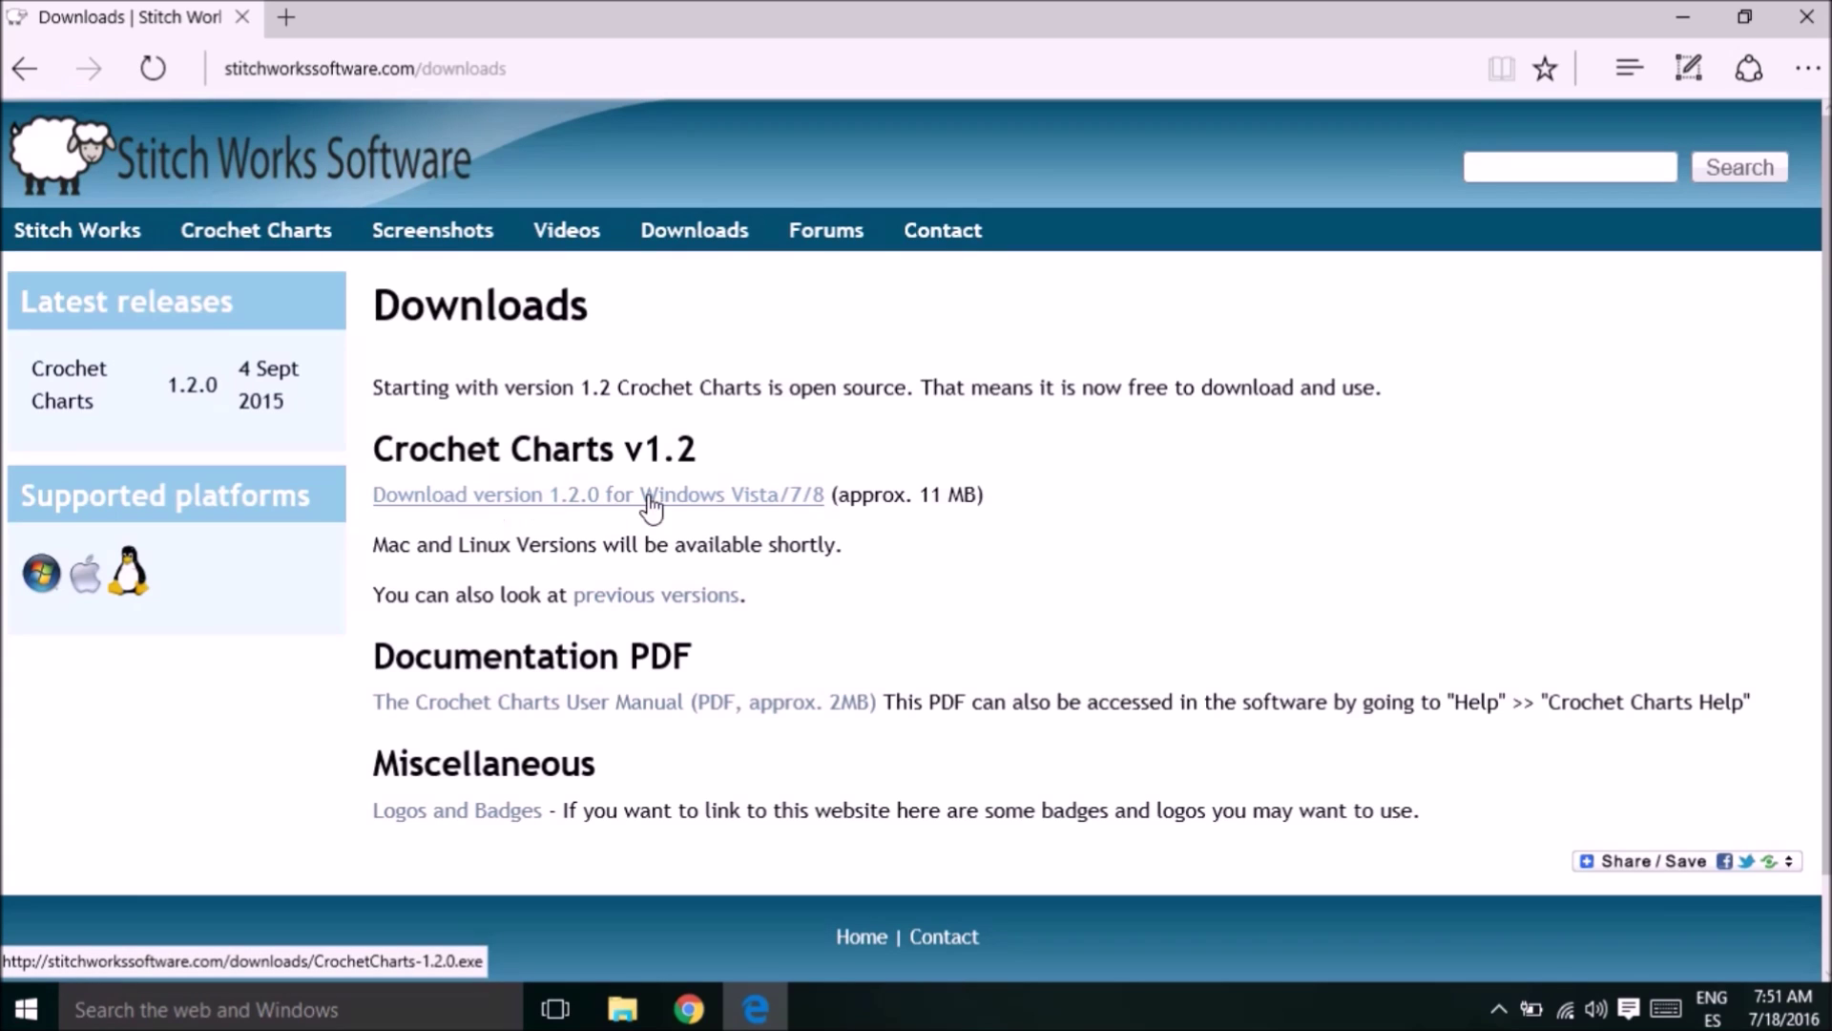
- Start the download of Crochet Charts version 1.2.0 for Windows Vista/7/8 and close the browser
left_click(724, 506)
left_click(756, 508)
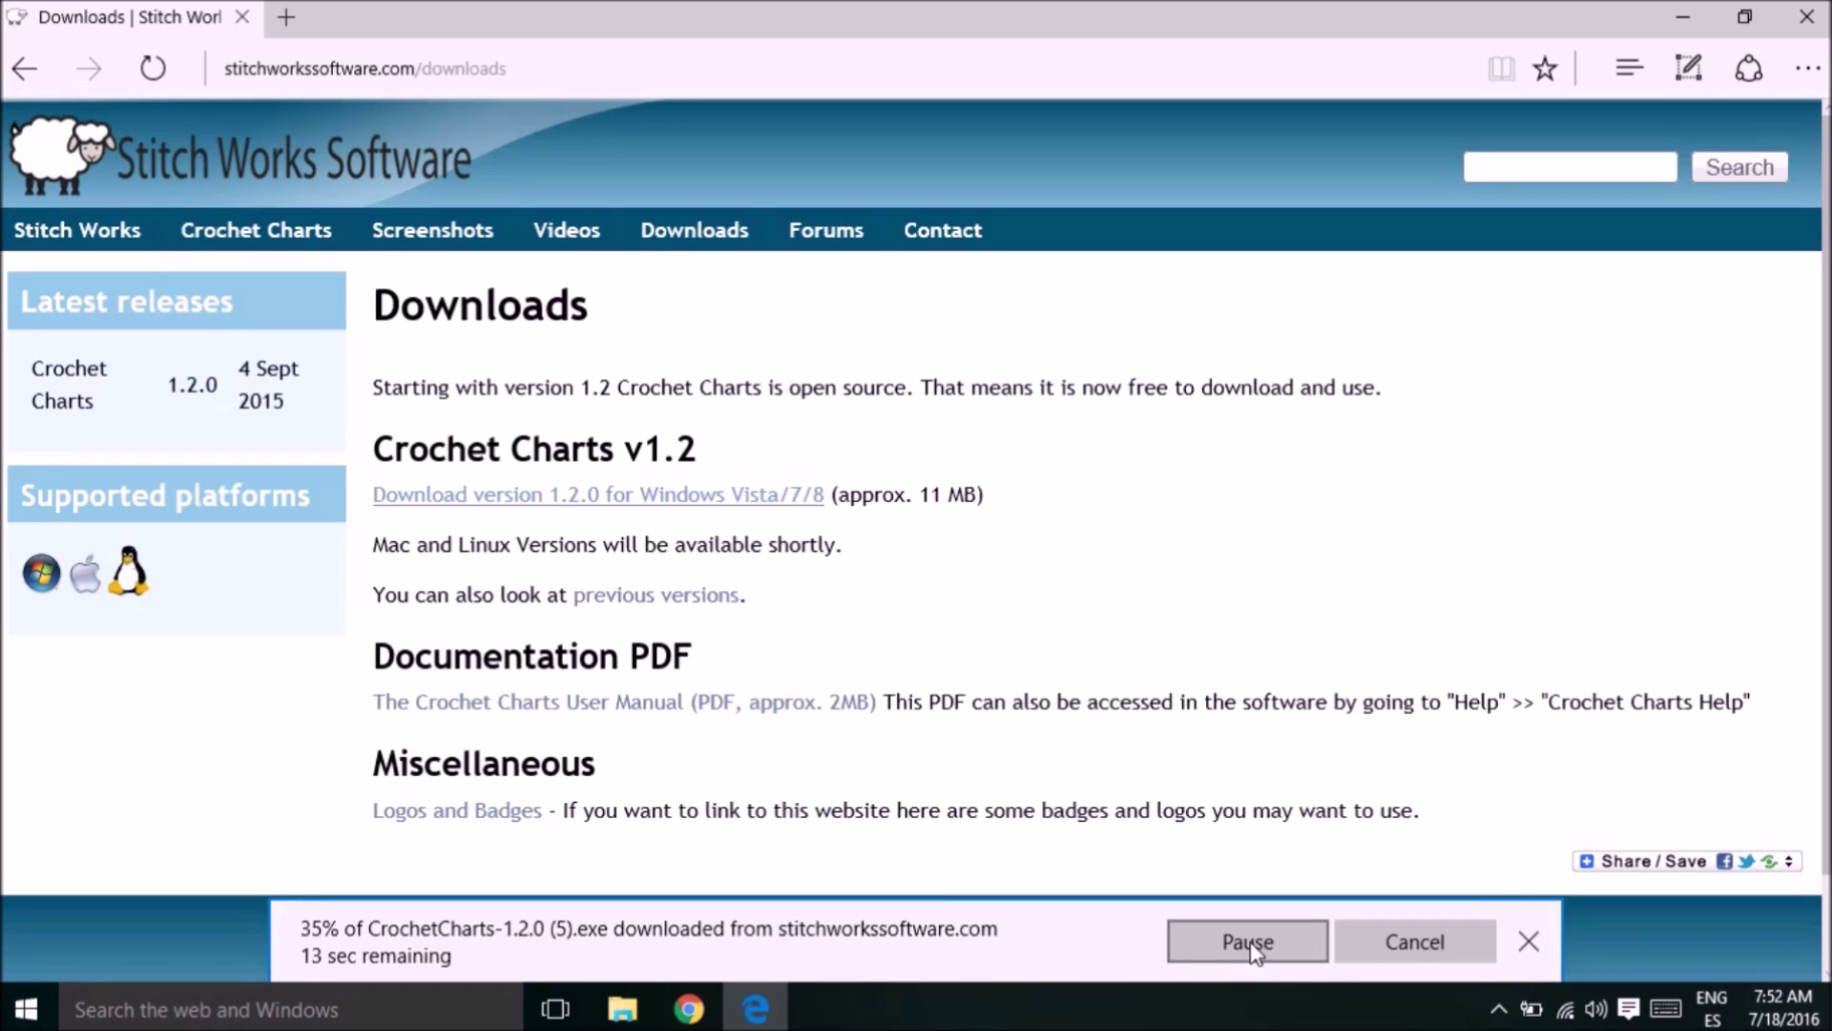
left_click(1529, 941)
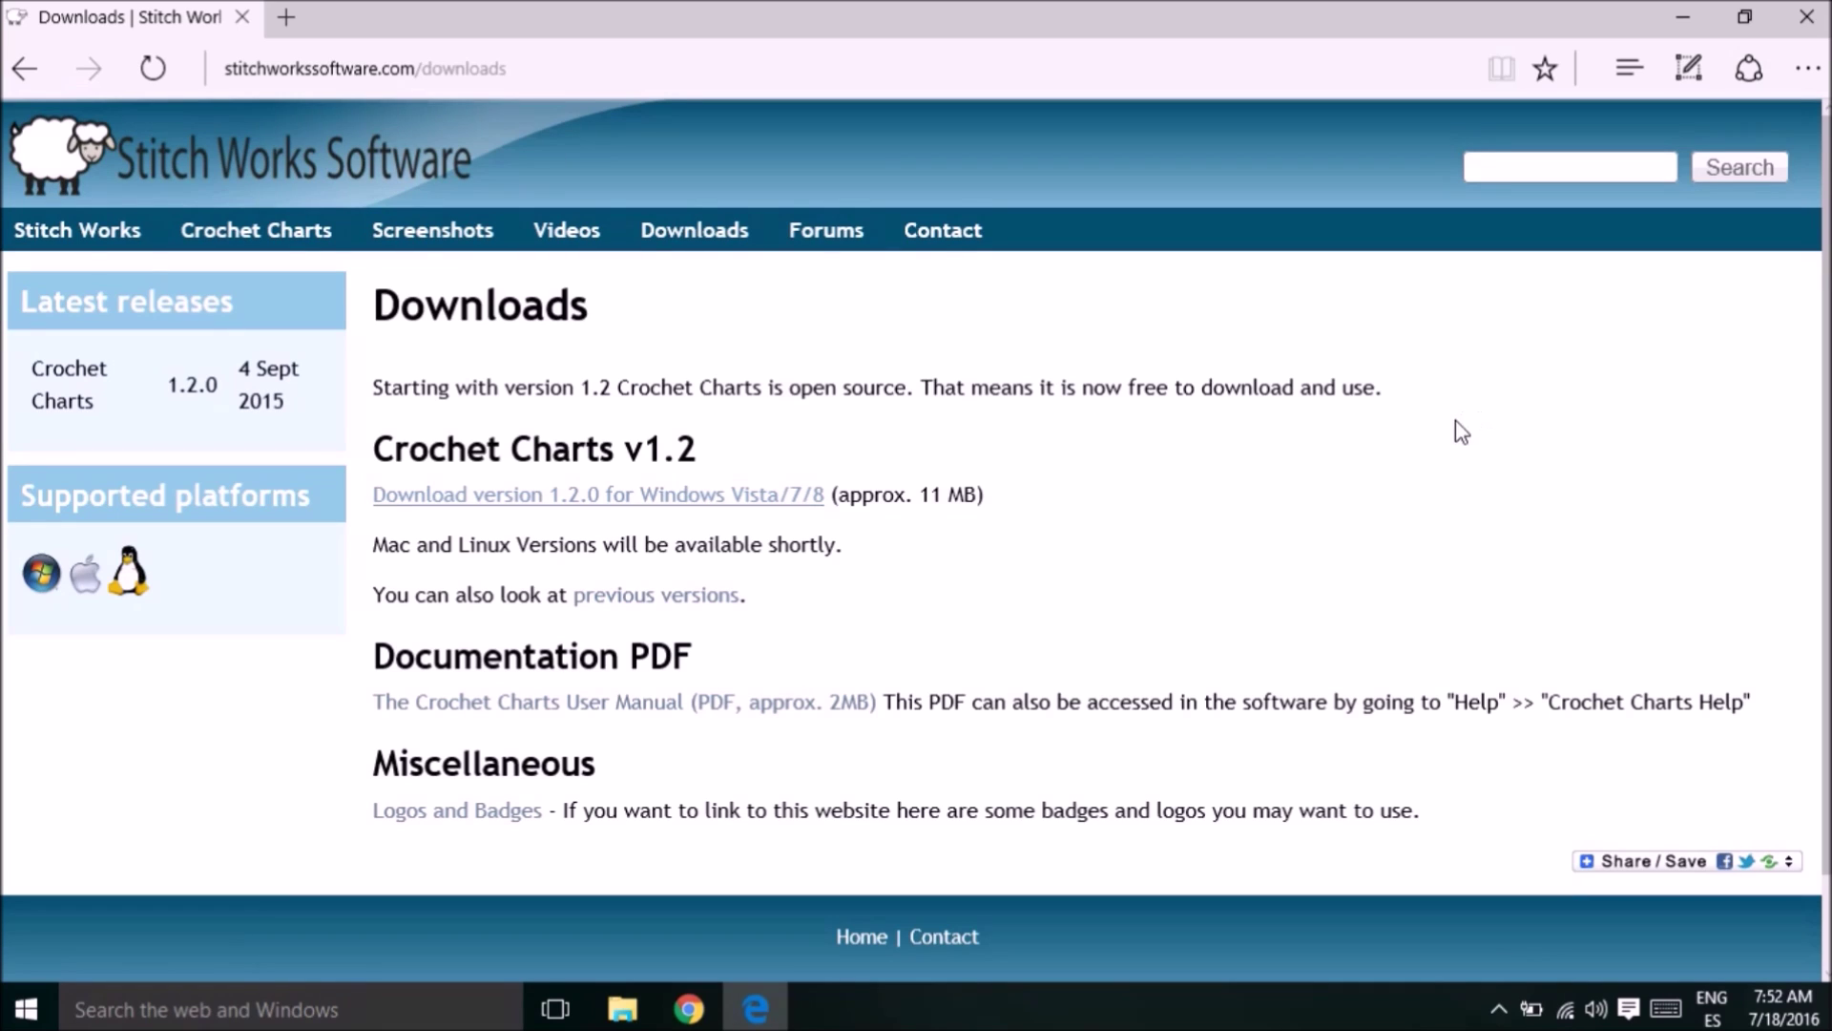
left_click(1809, 12)
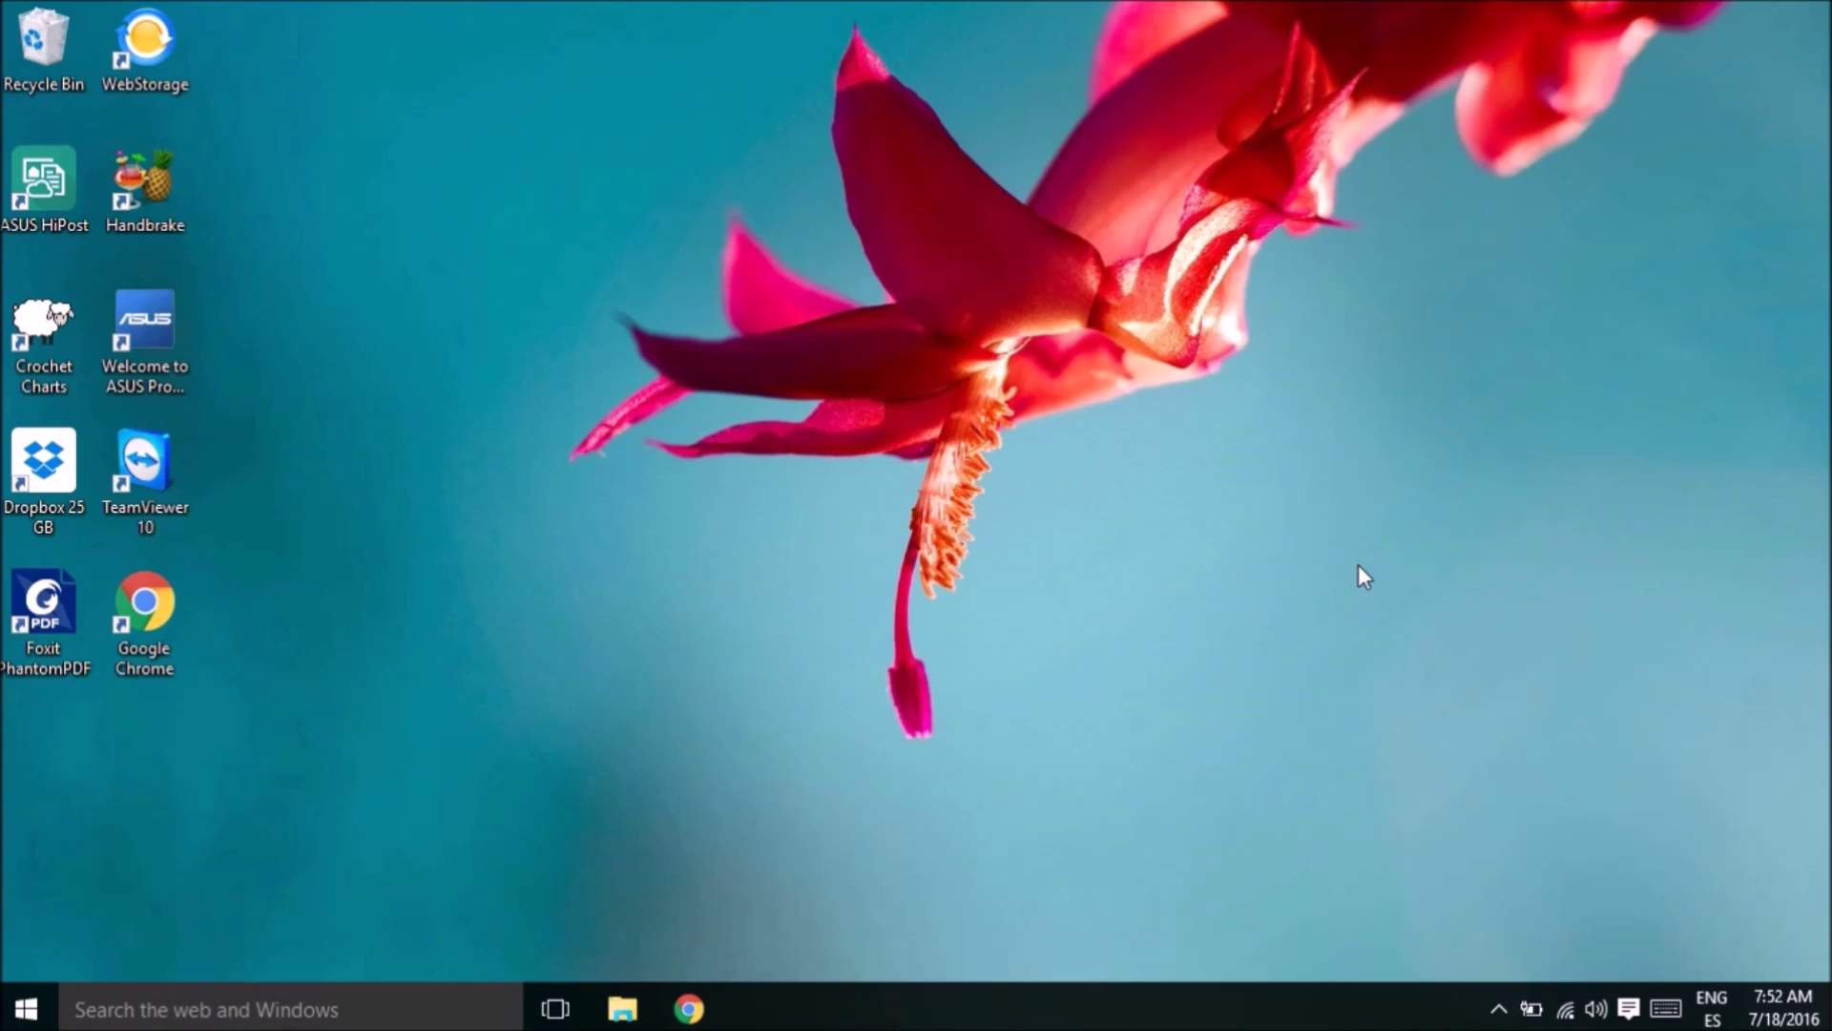
- Launch Crochet Charts and create a new chart with the Blank style and the title Chart
double_click(34, 341)
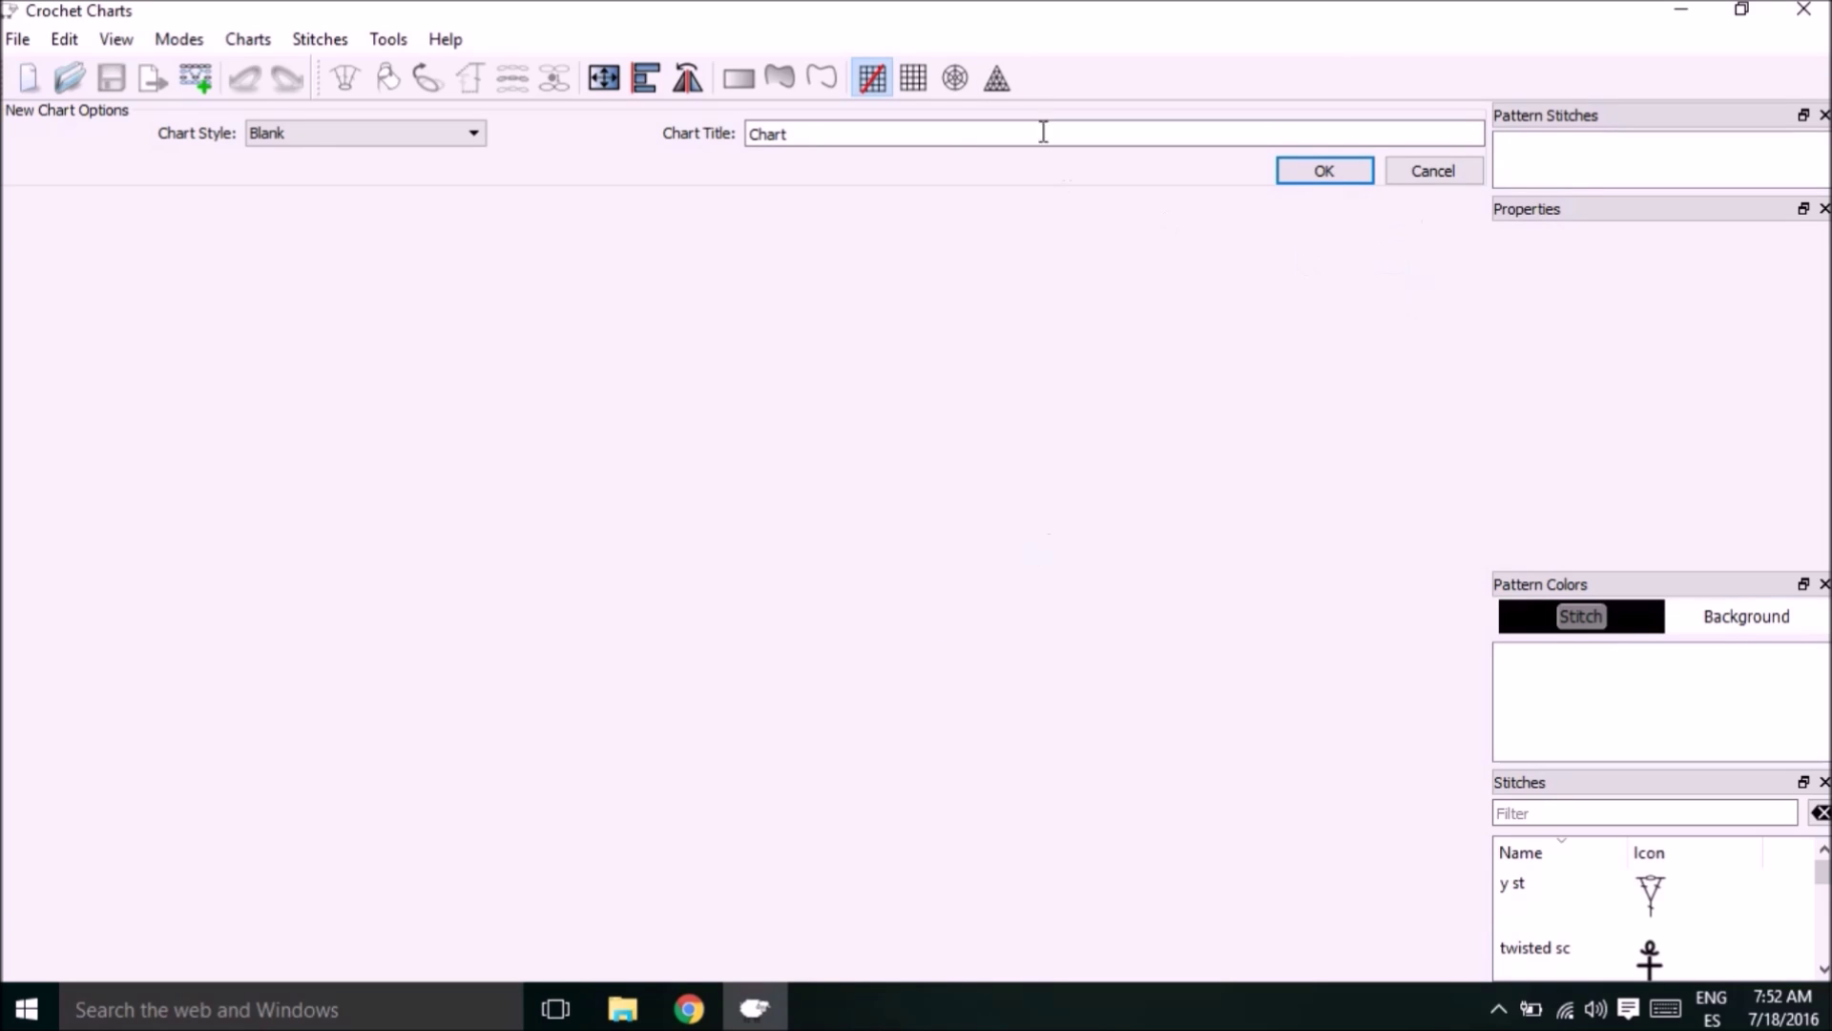
left_click(1313, 178)
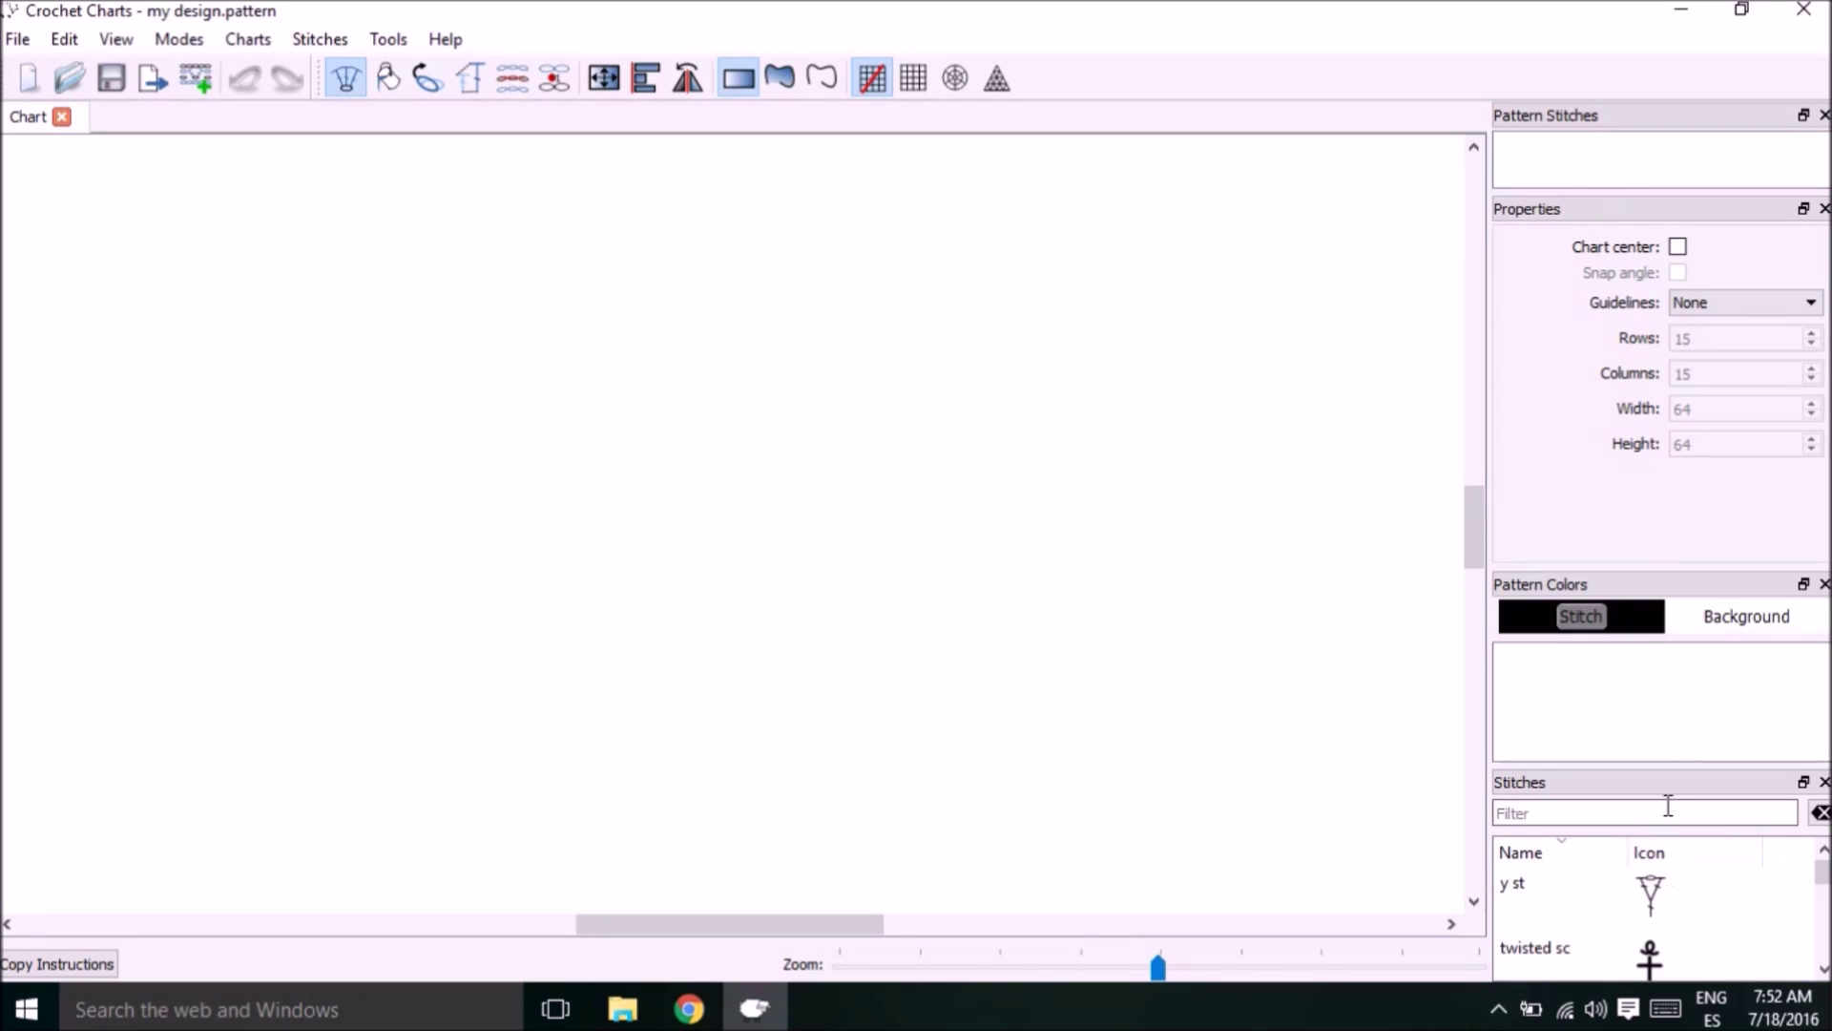
- Undock the Properties panel from its column and close it
left_click_drag(1641, 222, 891, 281)
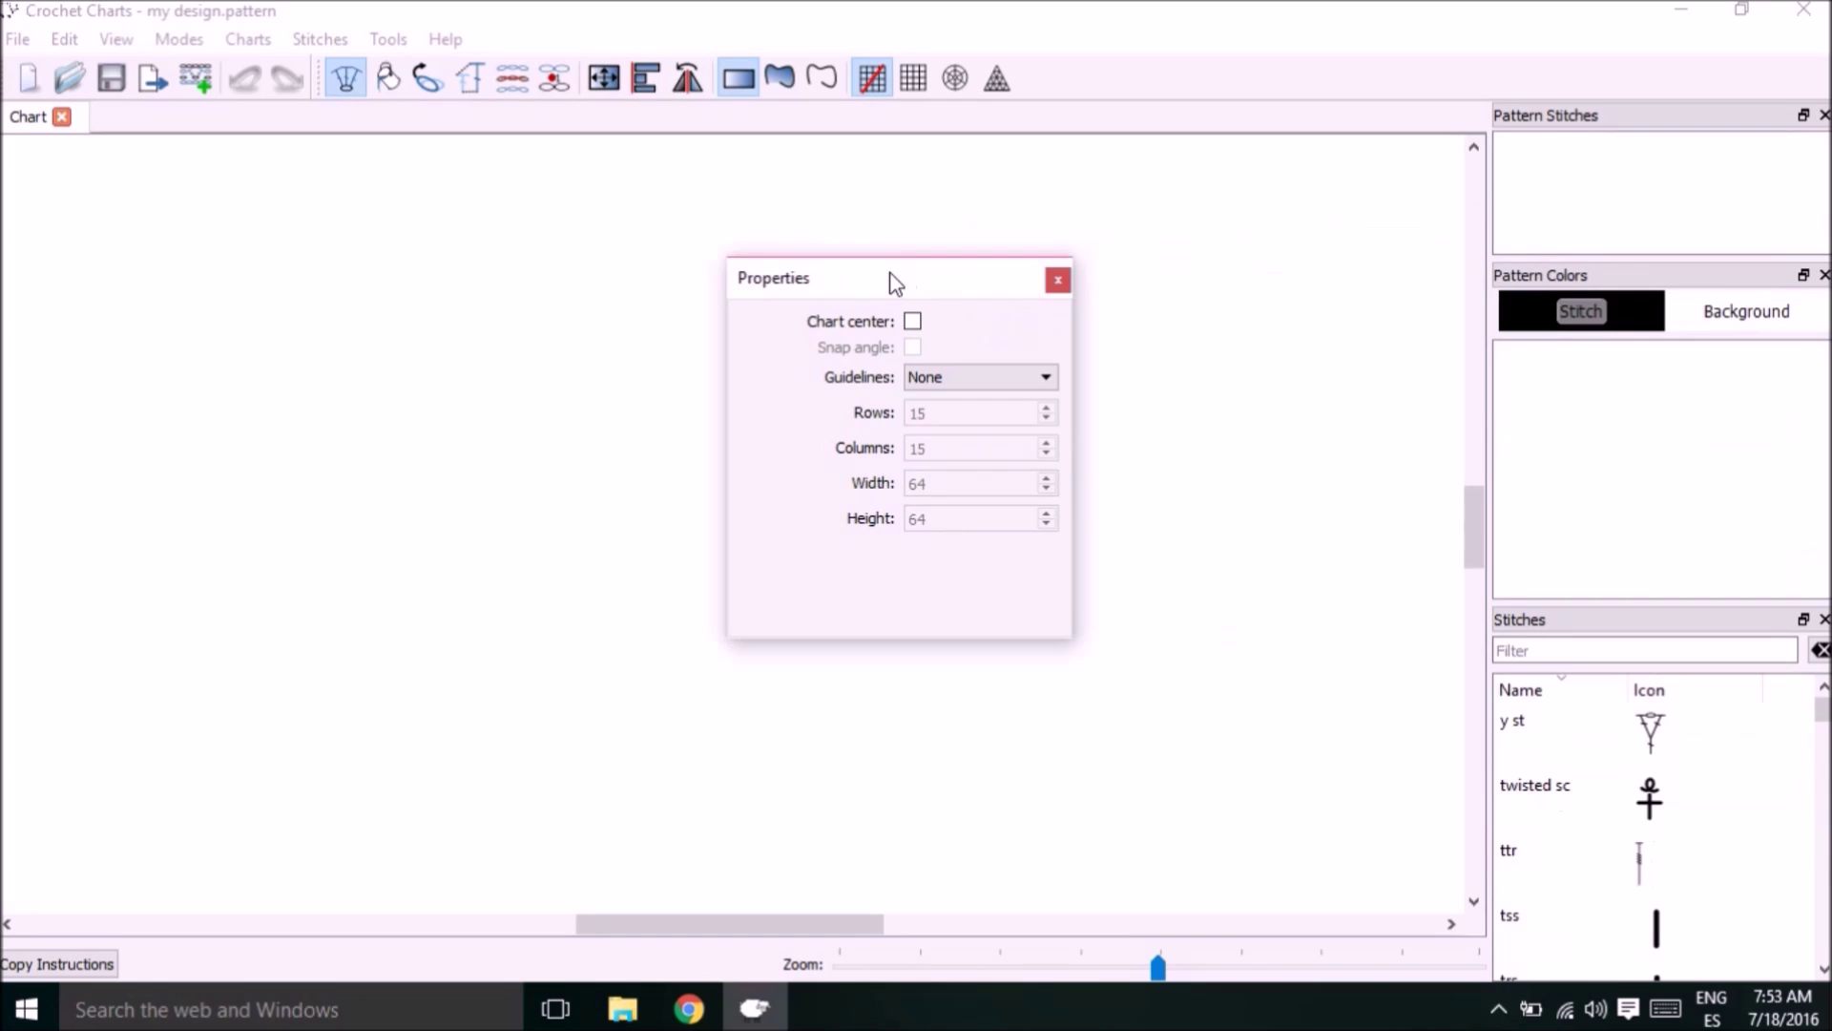
left_click(1057, 282)
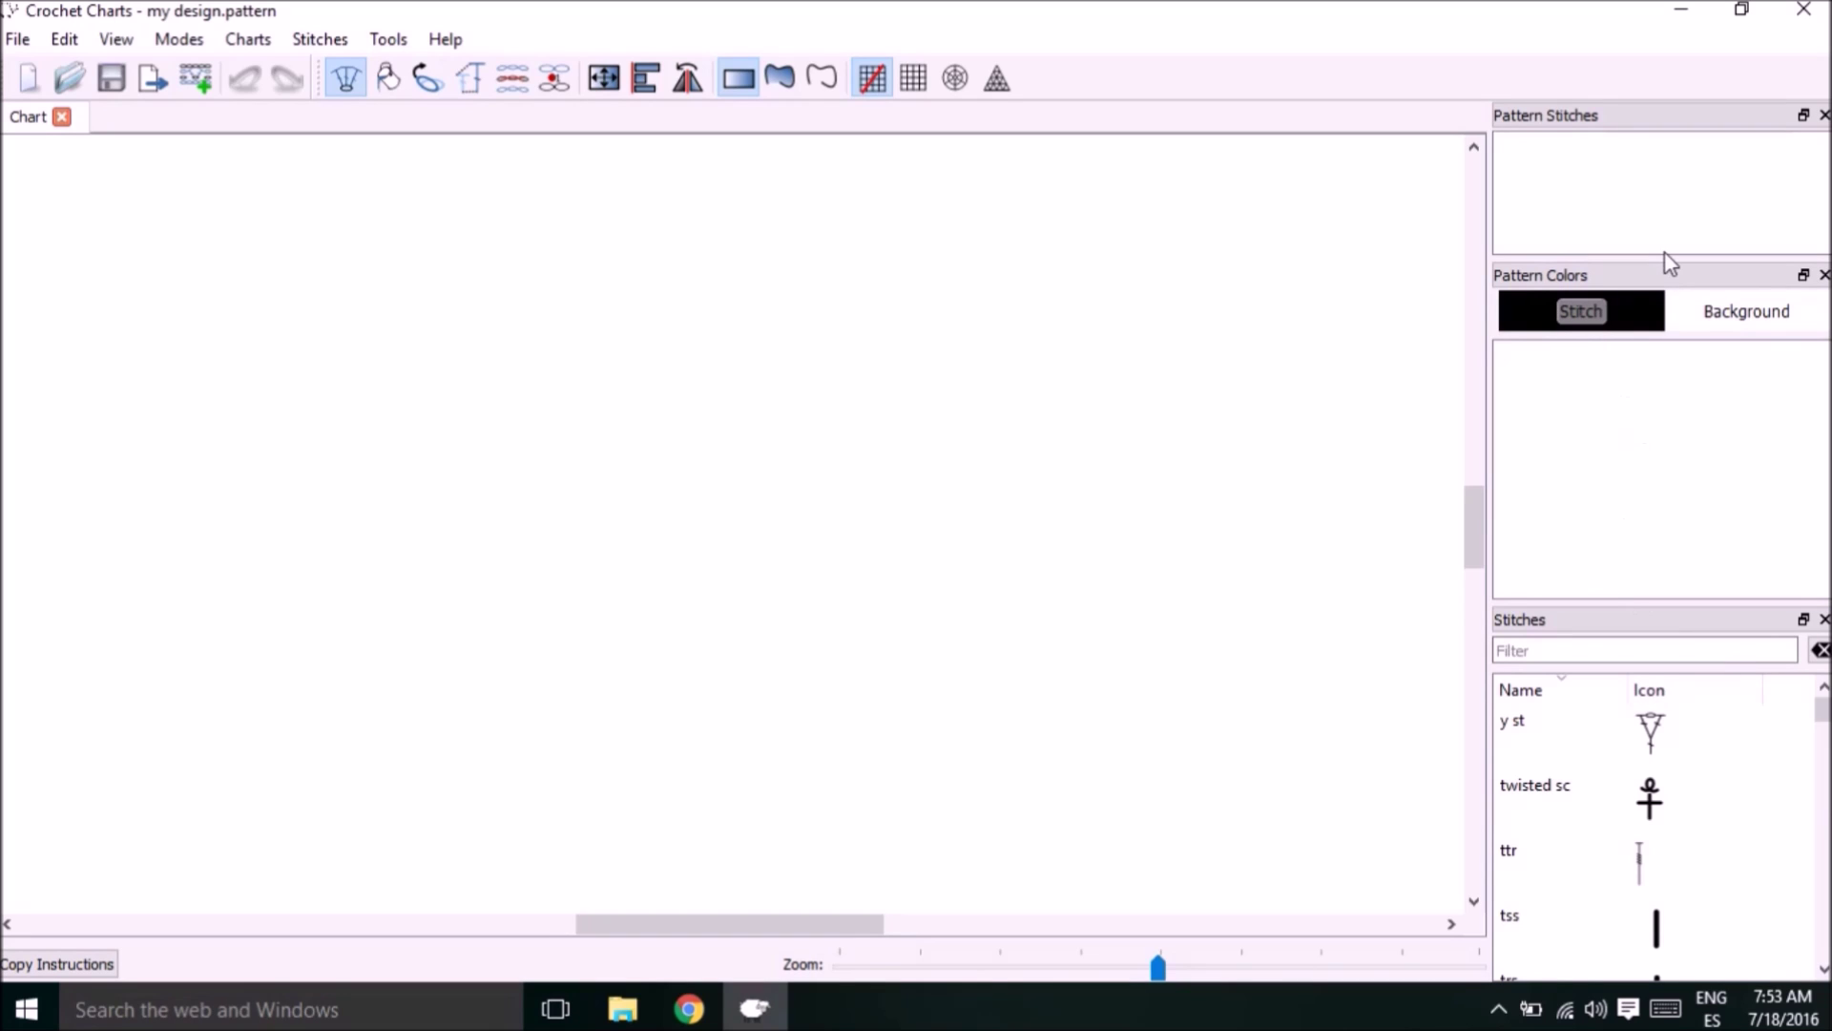
- Group Pattern Colors and Stitches as tabs, then dock Pattern Colors separately again between Pattern Stitches and Stitches
left_click_drag(1665, 250, 1611, 933)
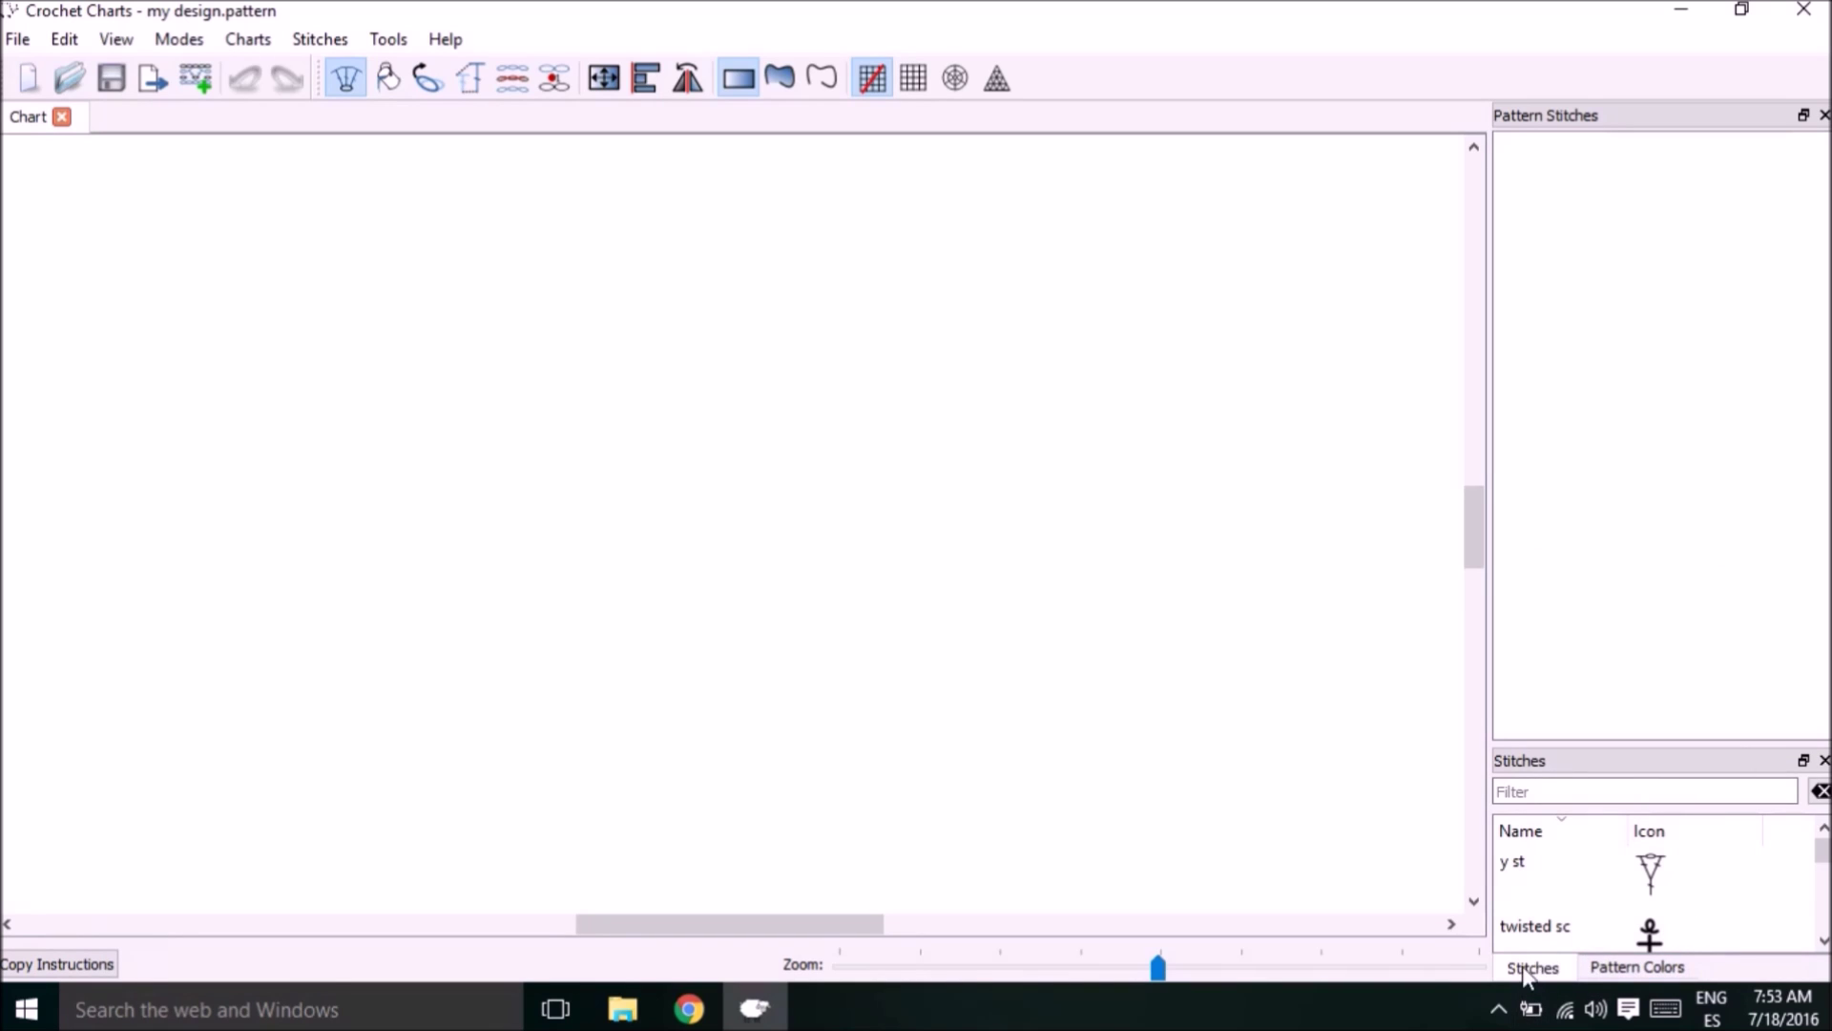
left_click(1634, 969)
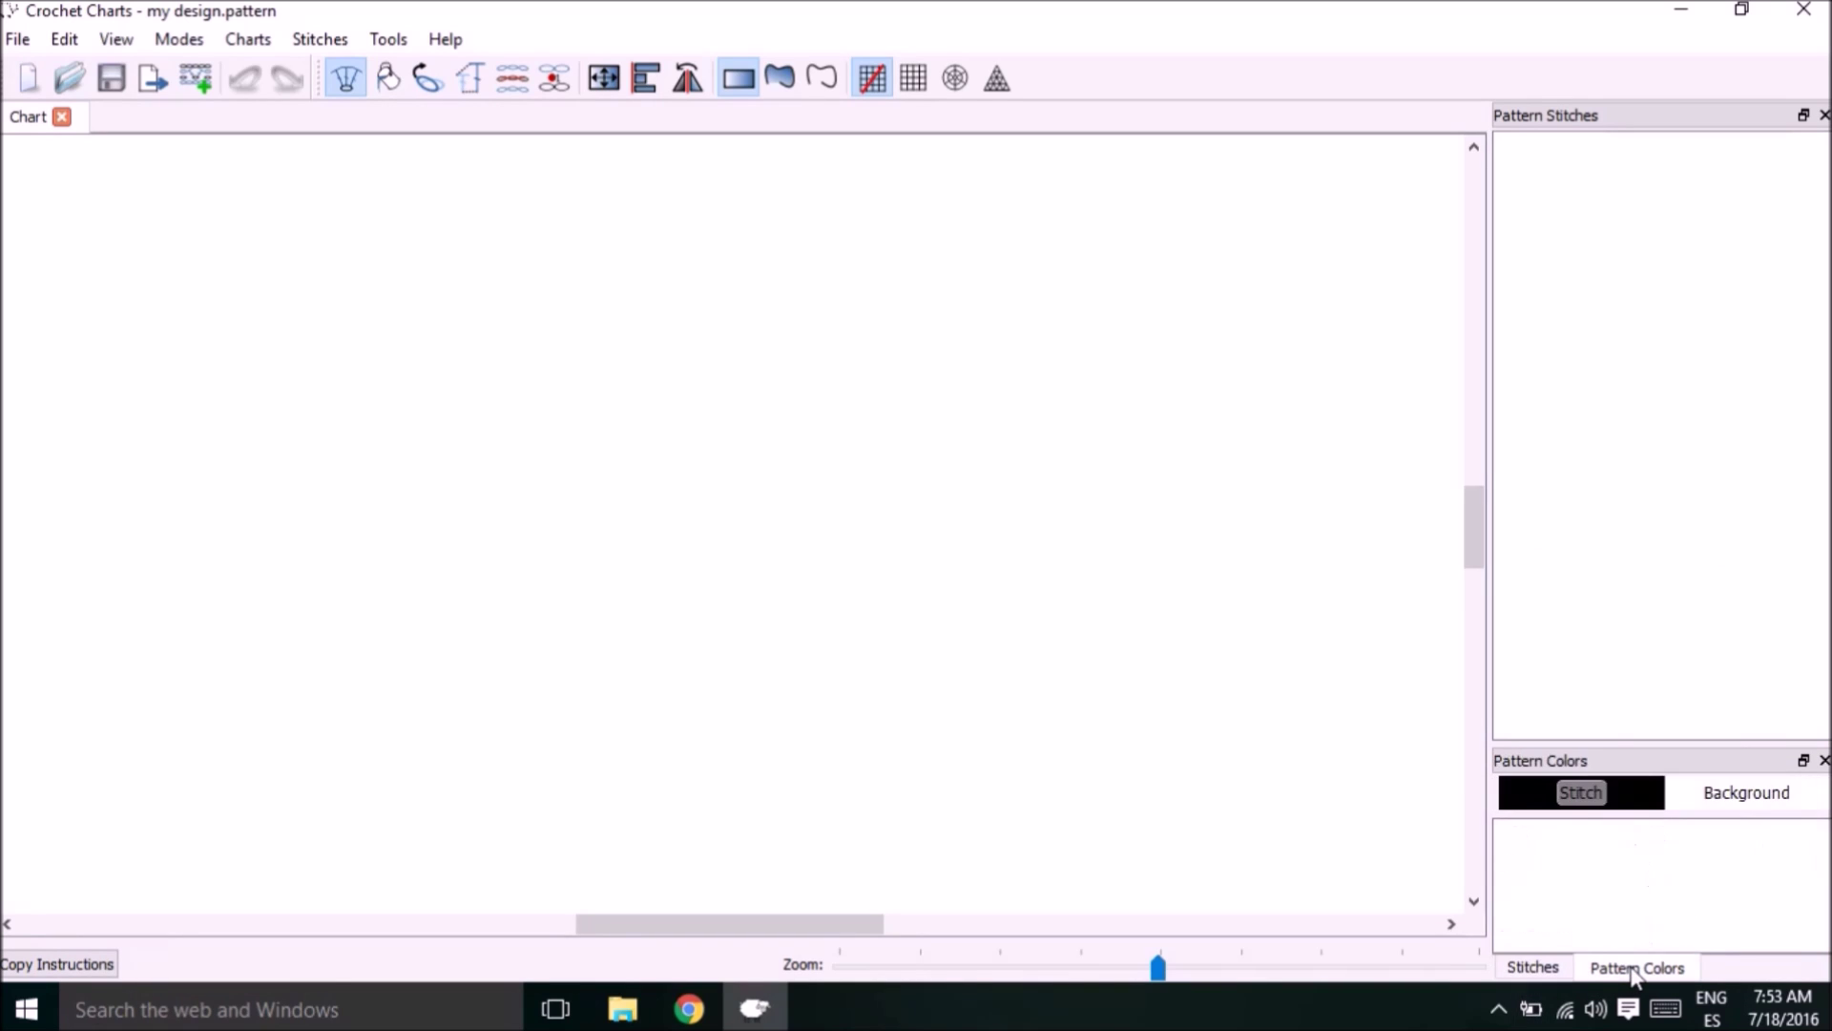
left_click(1557, 969)
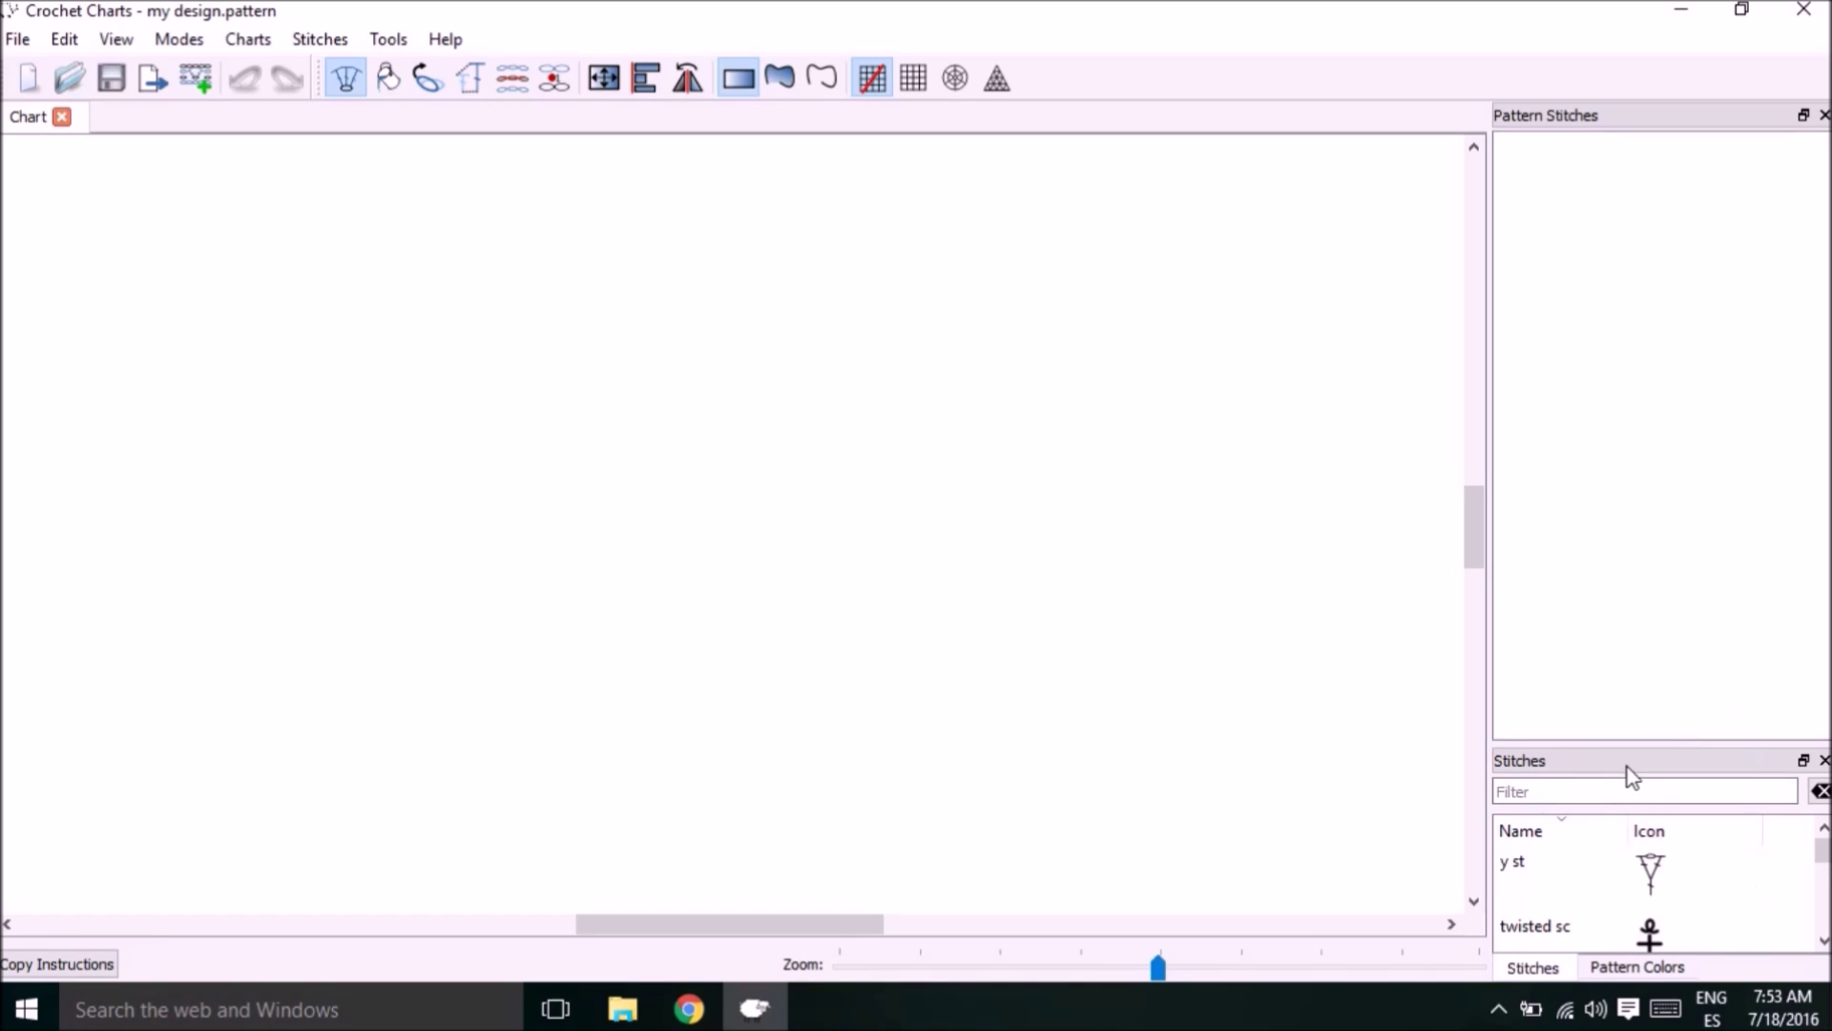
left_click(1637, 967)
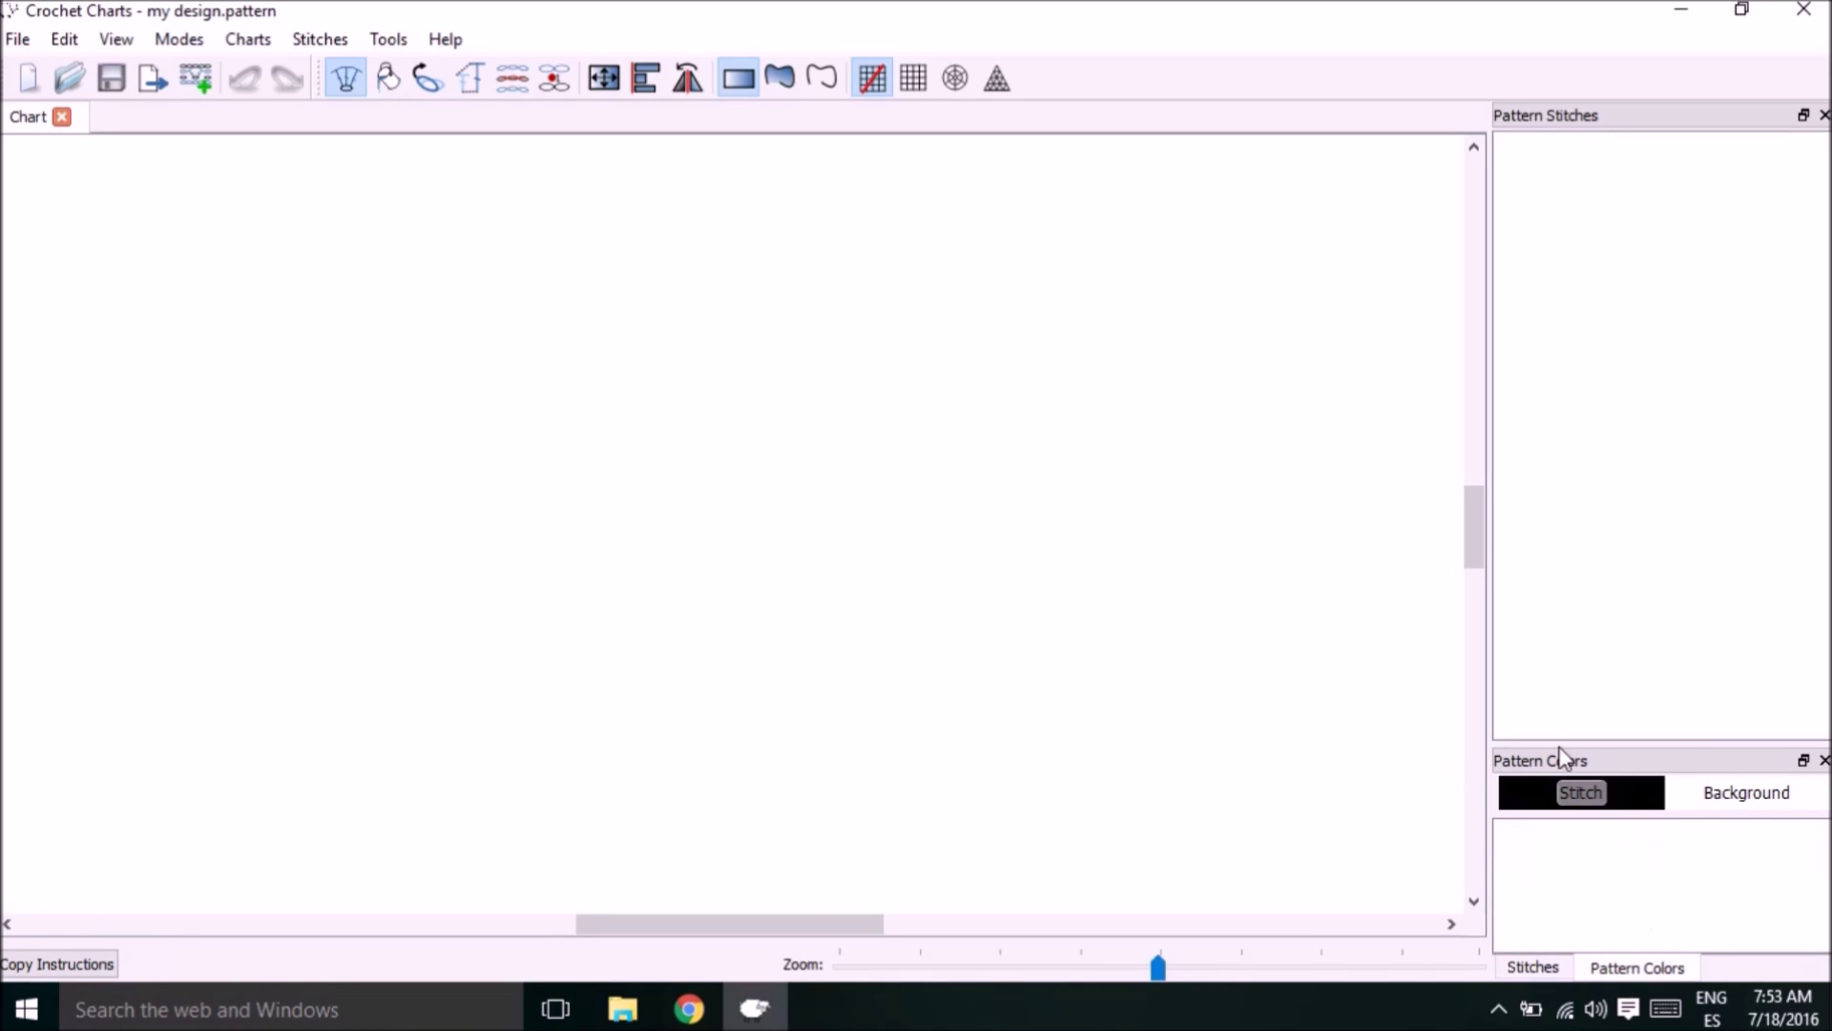
left_click_drag(1612, 758, 1565, 662)
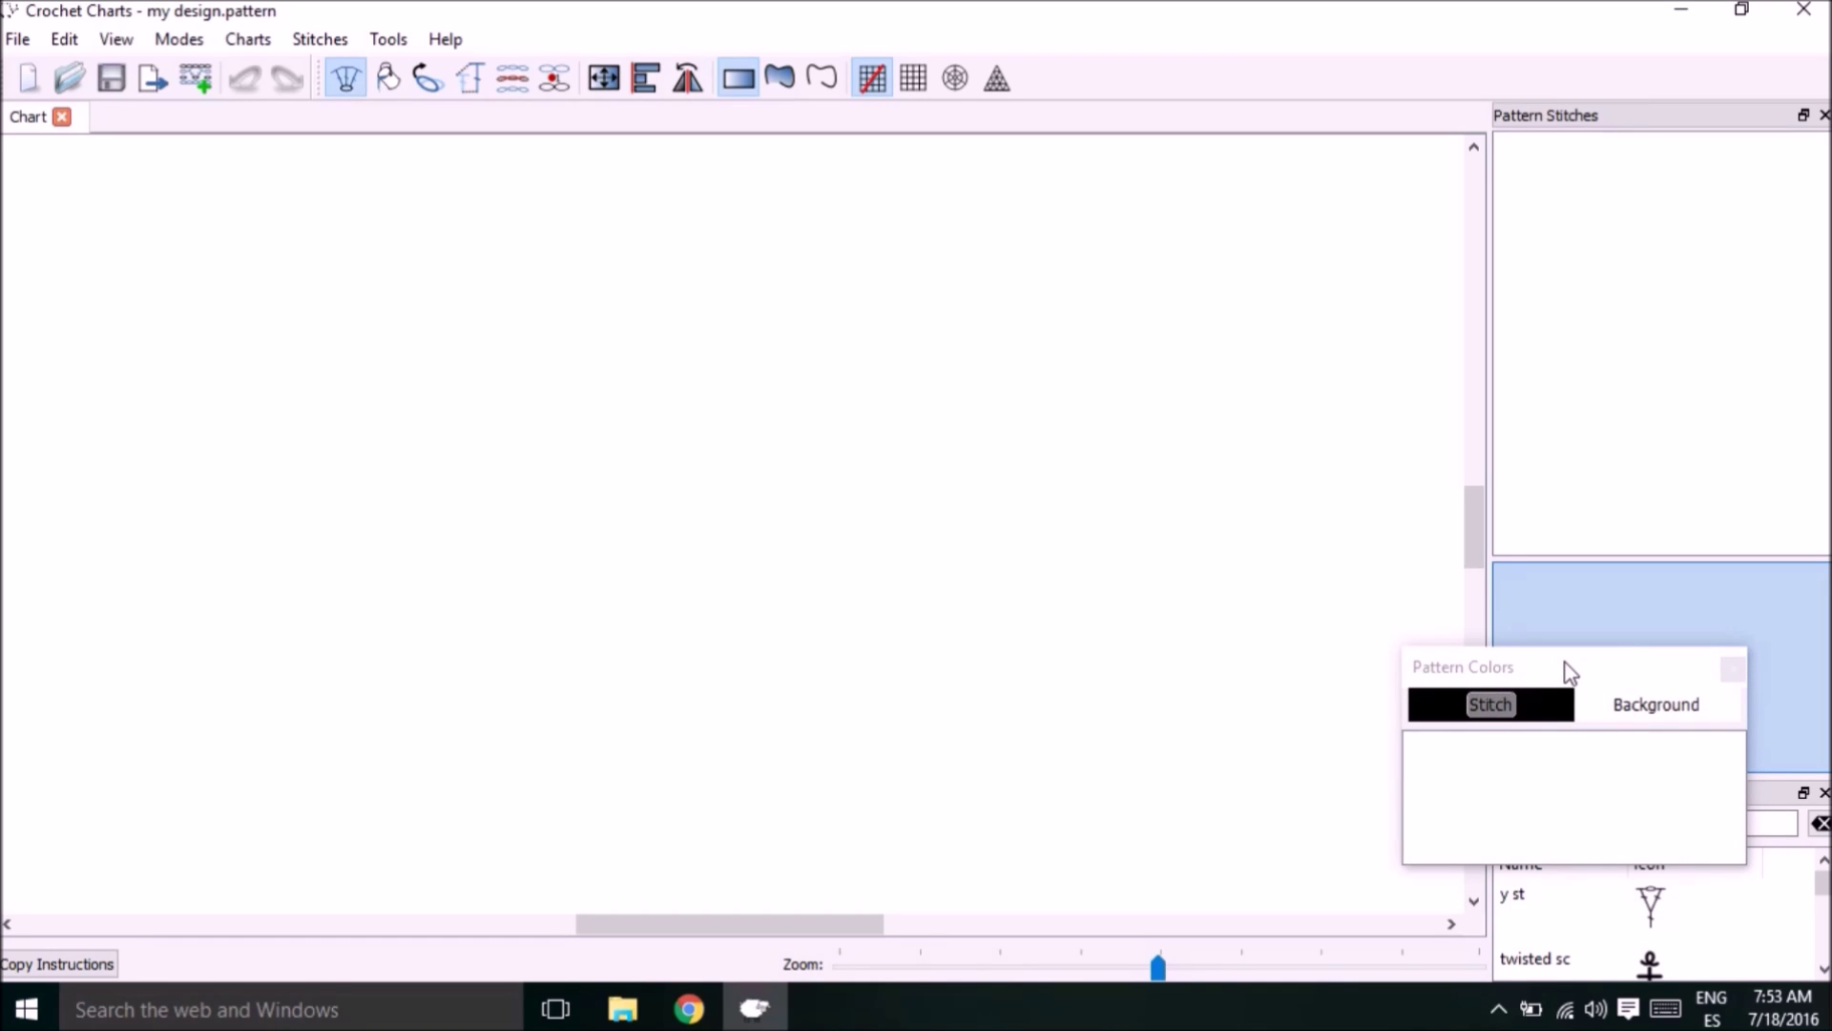
left_click_drag(1571, 674, 1621, 684)
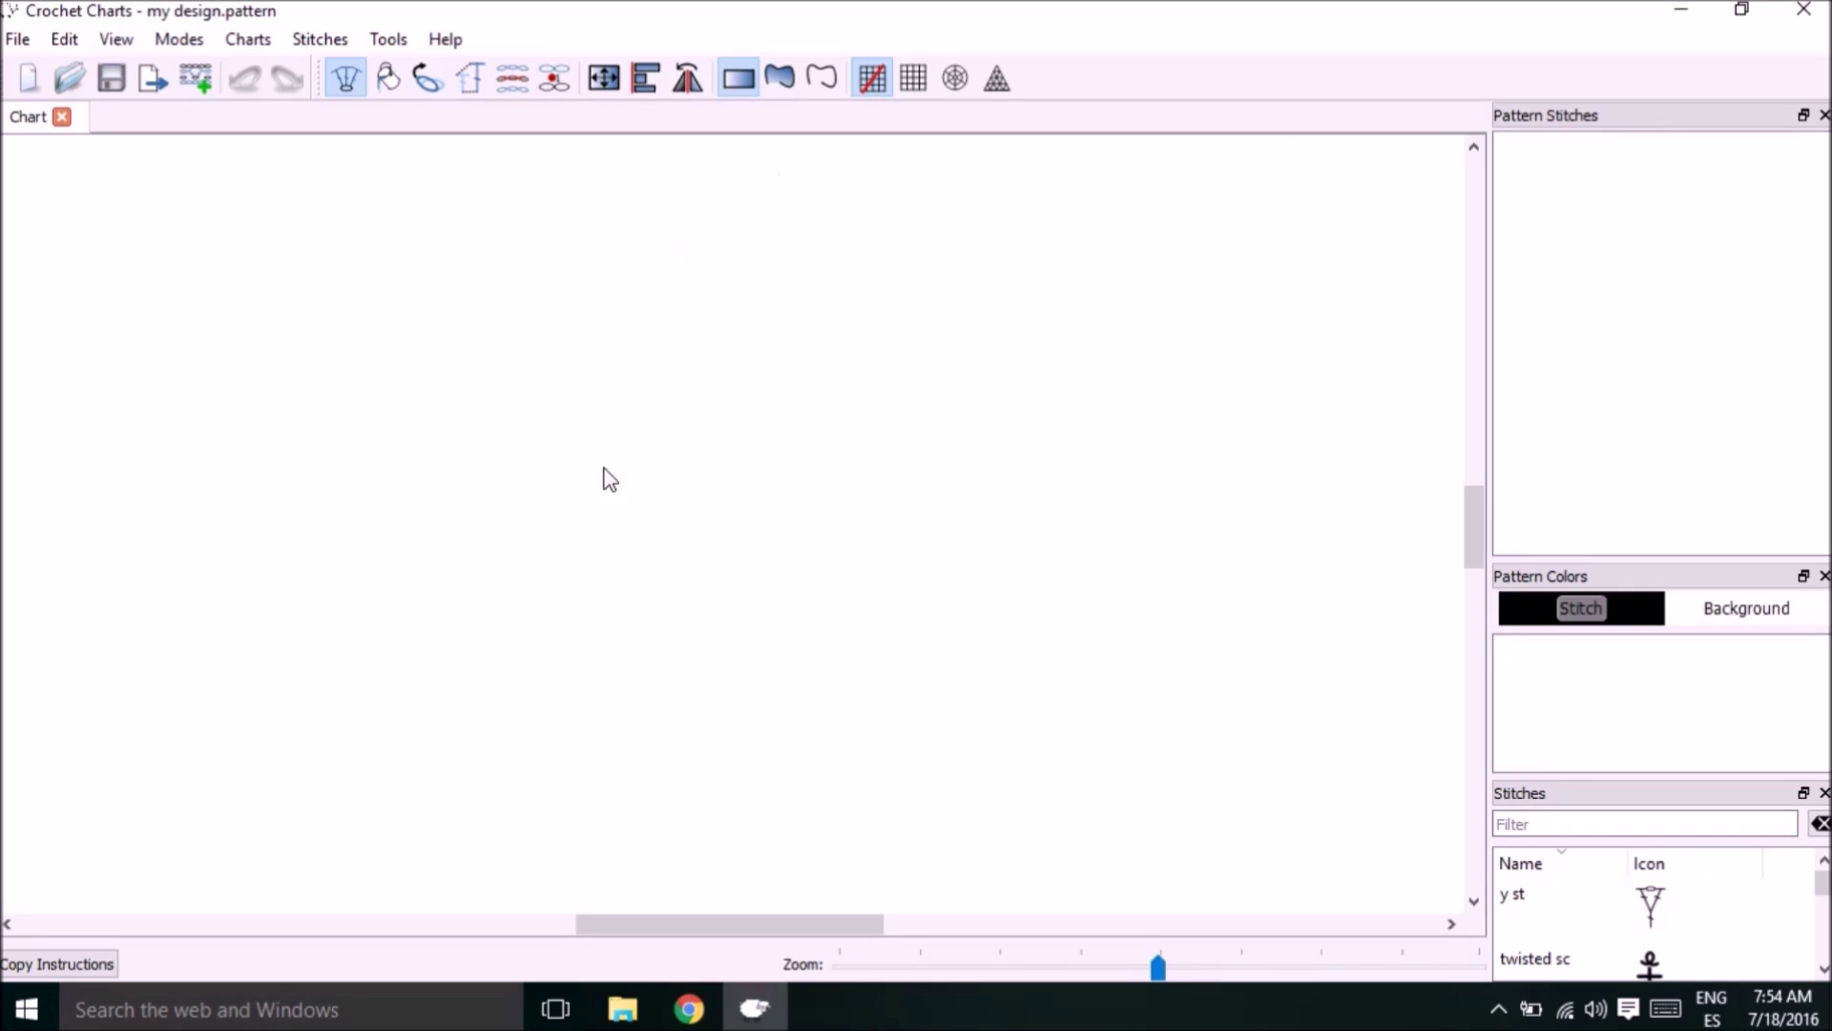
- Reopen the chart's Properties, dock them between Pattern Stitches and Pattern Colors, and shrink them to give Pattern Colors more room
right_click(693, 325)
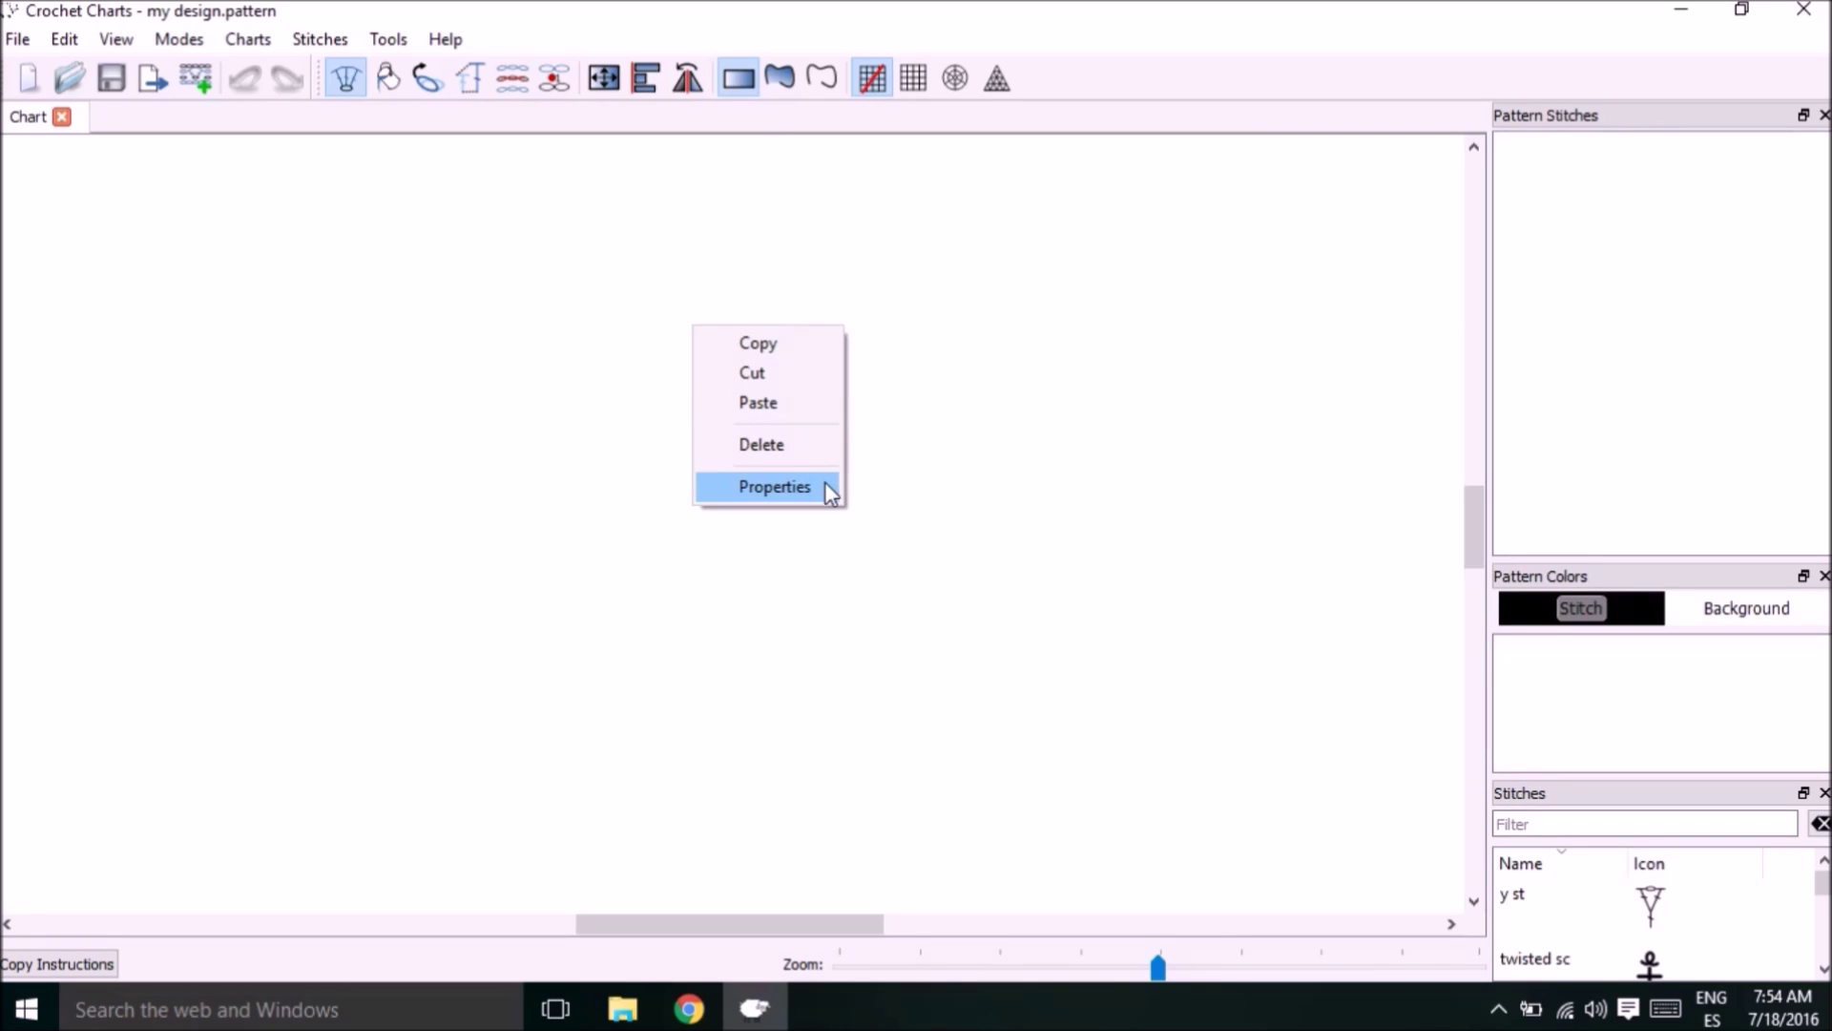
left_click(775, 487)
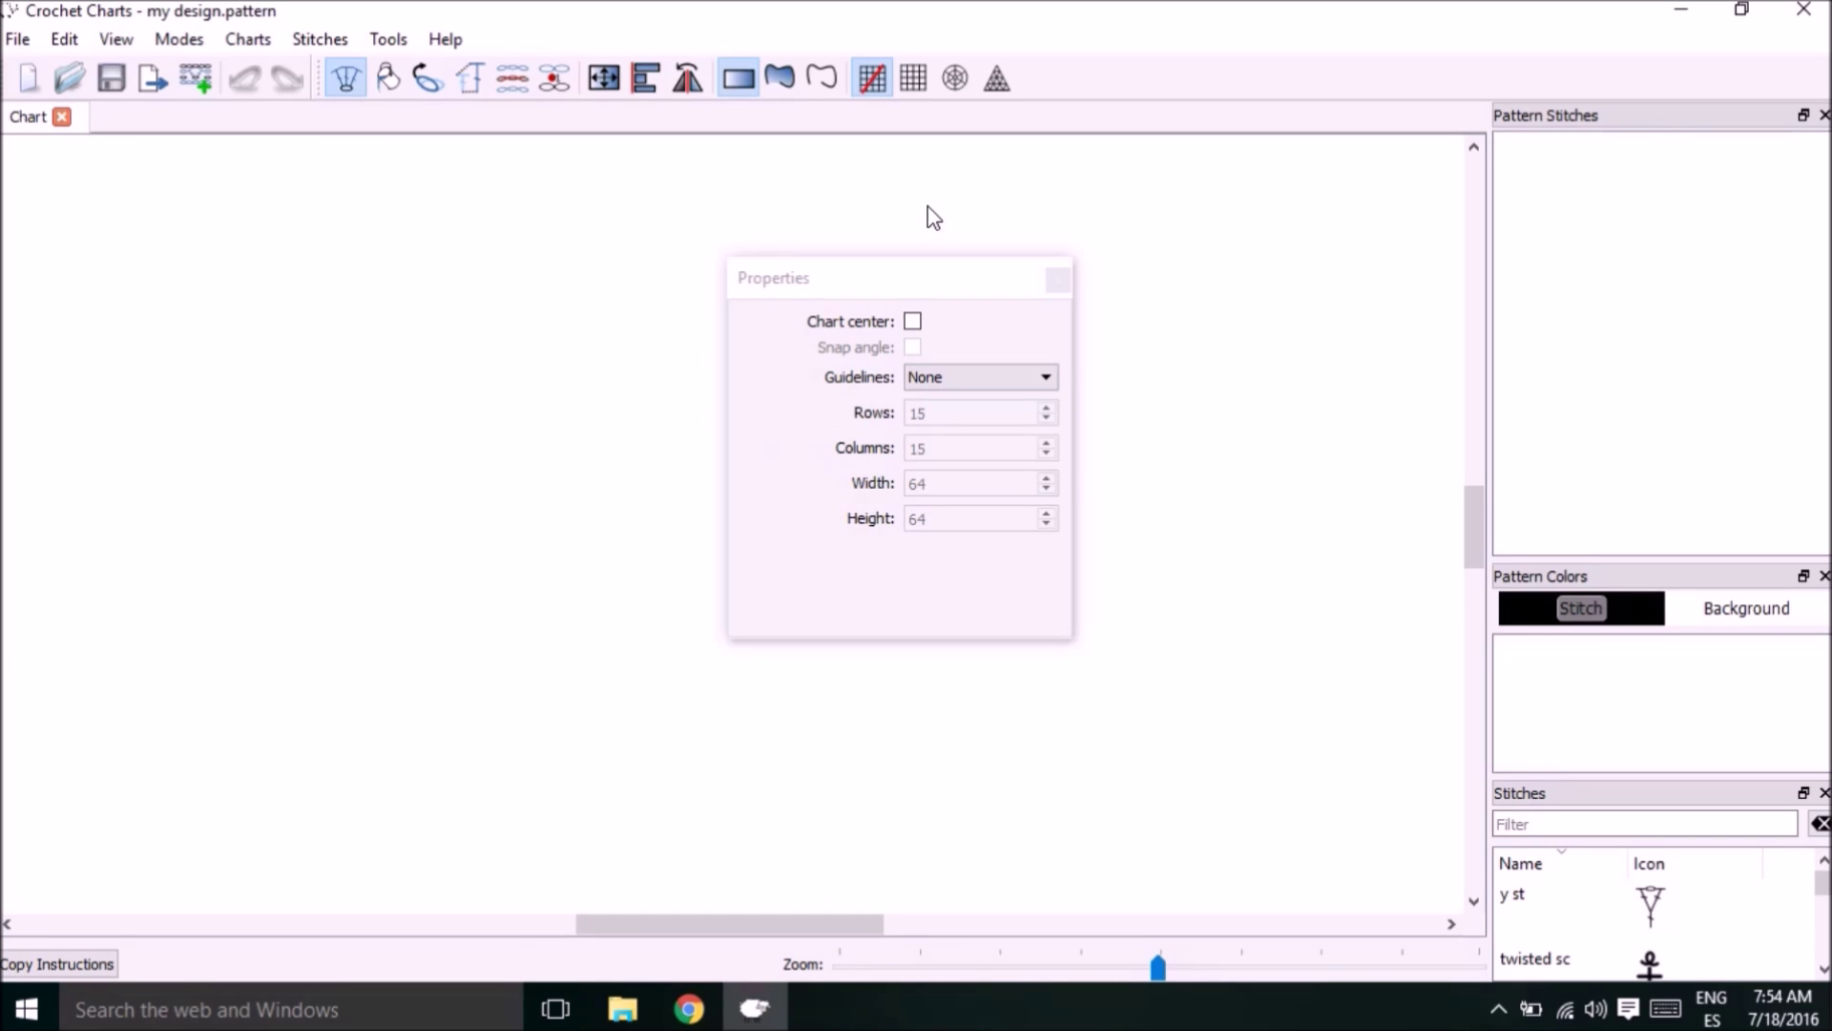
left_click(891, 286)
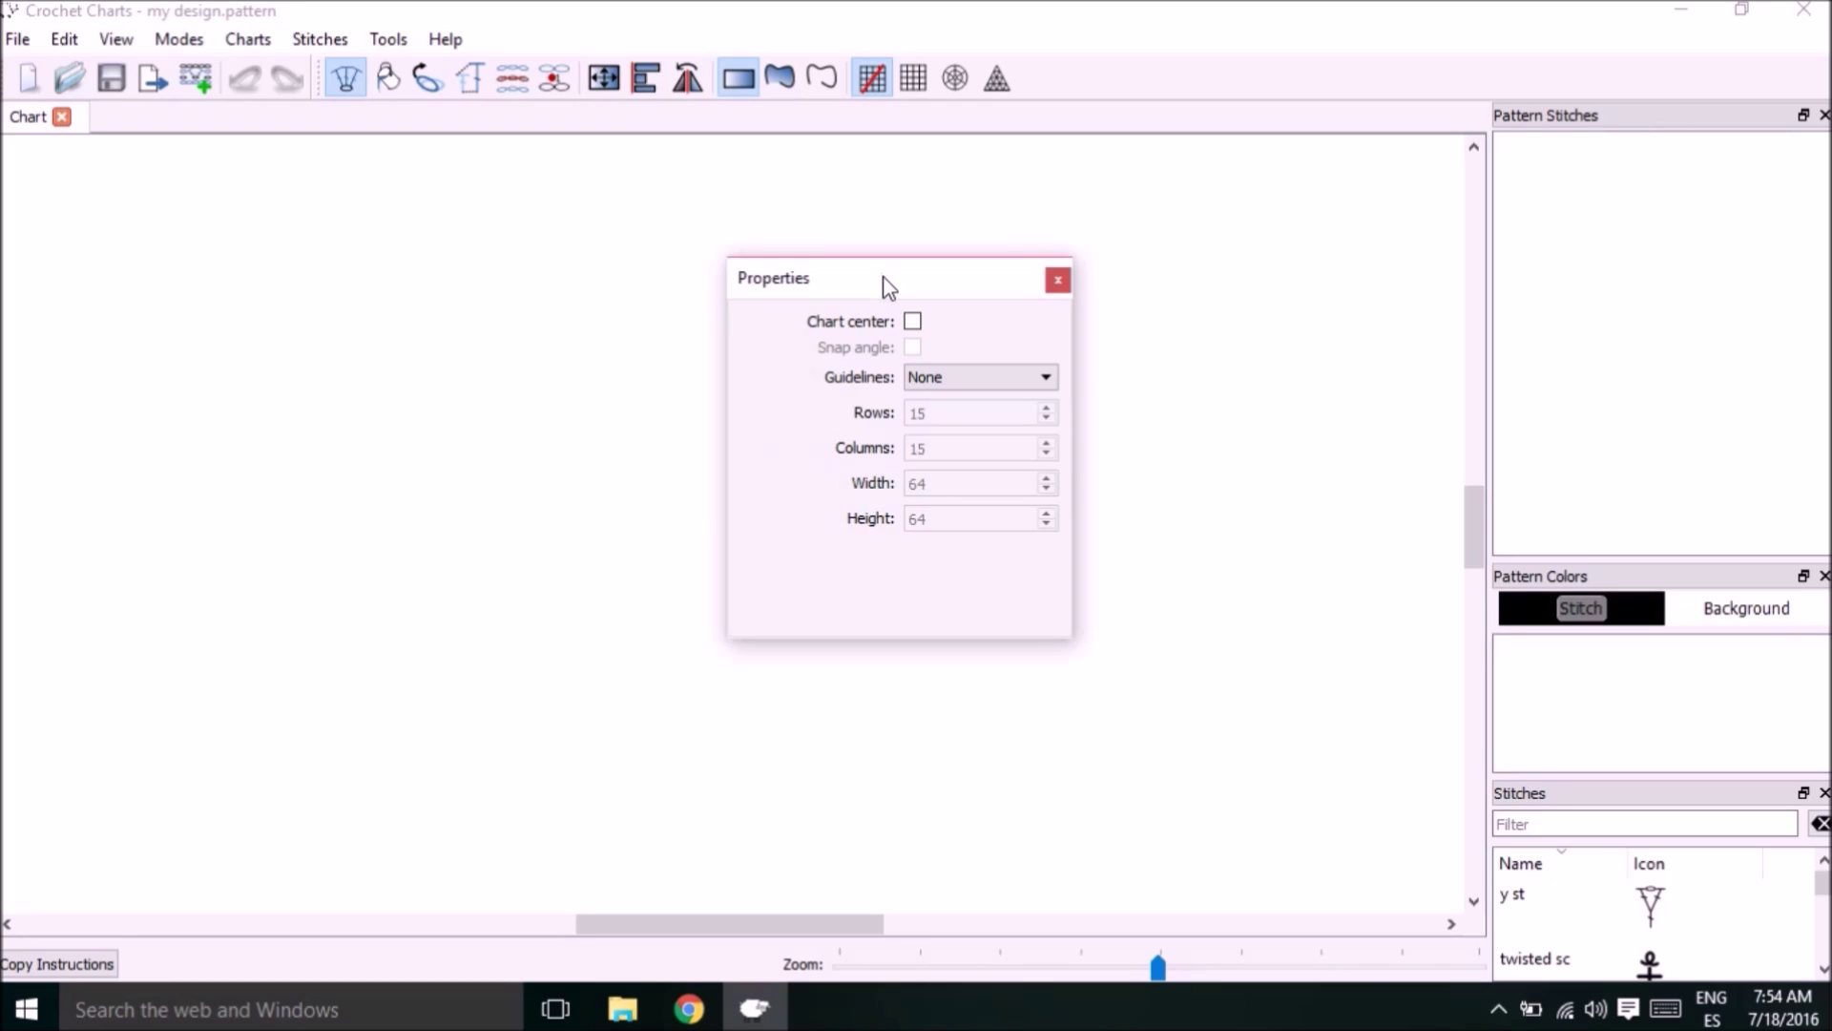
left_click_drag(888, 276, 1597, 517)
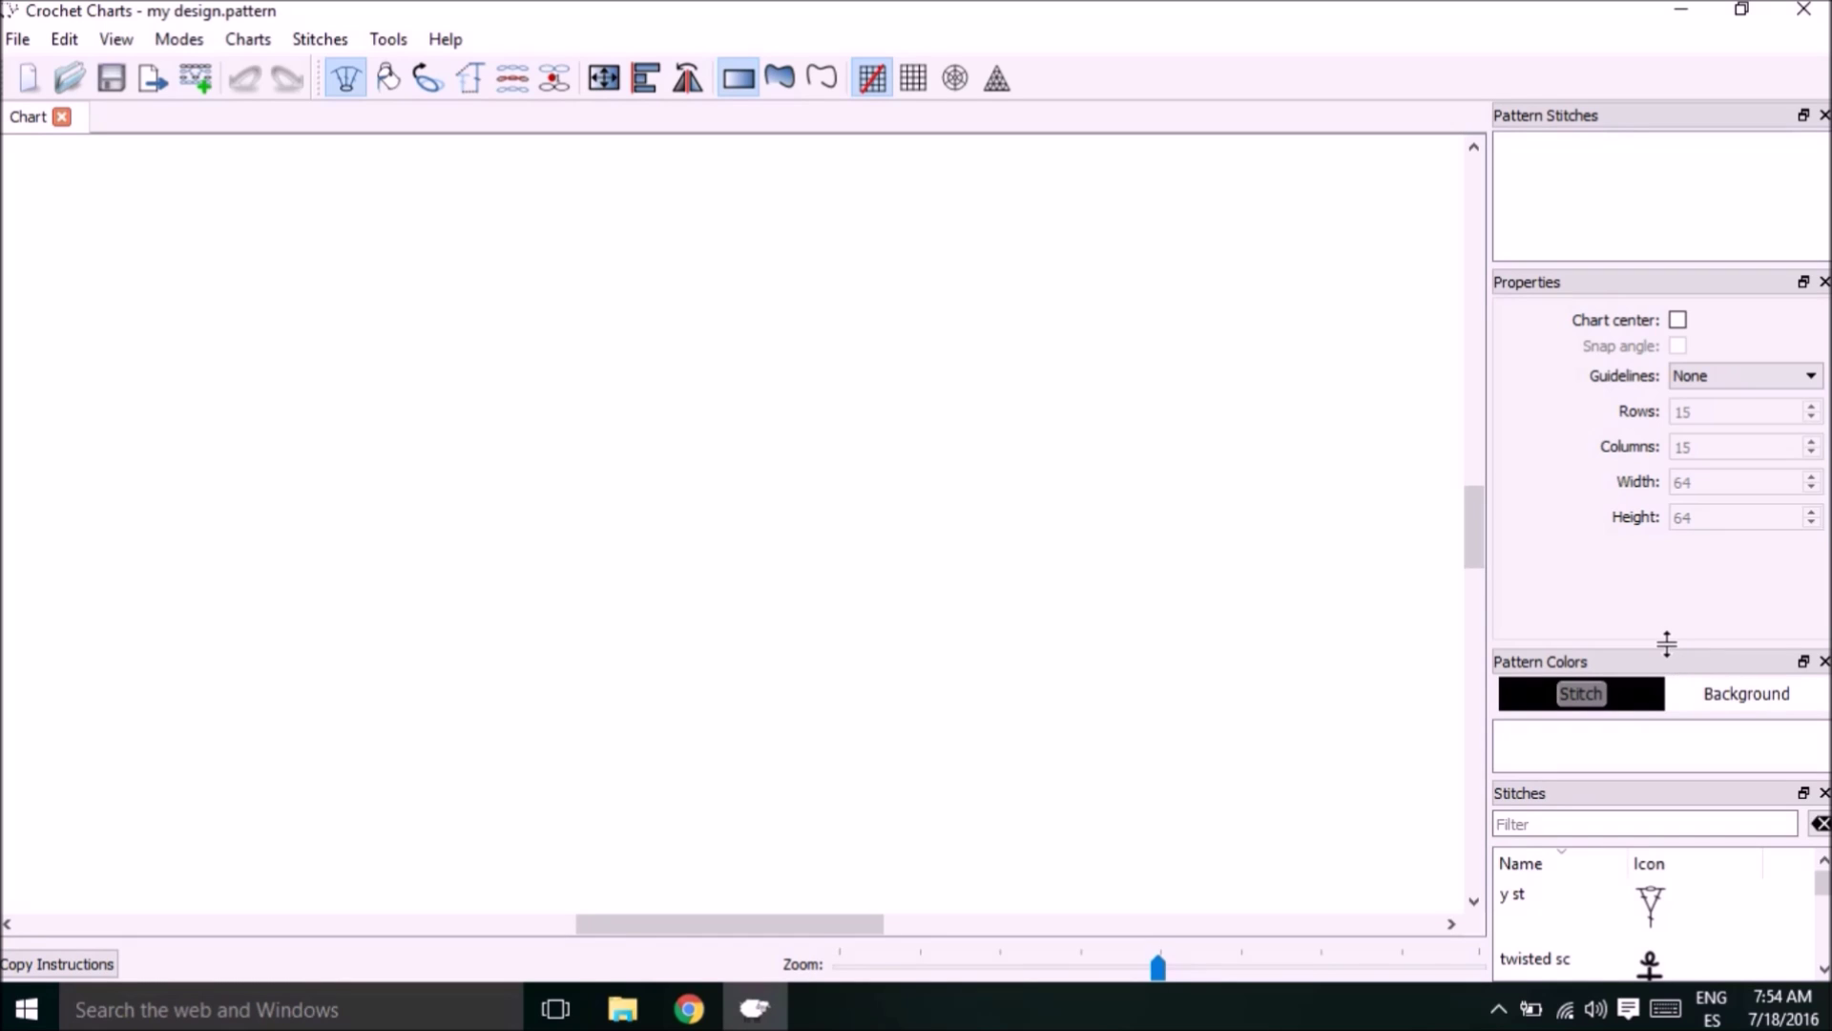
left_click_drag(1666, 644, 1669, 471)
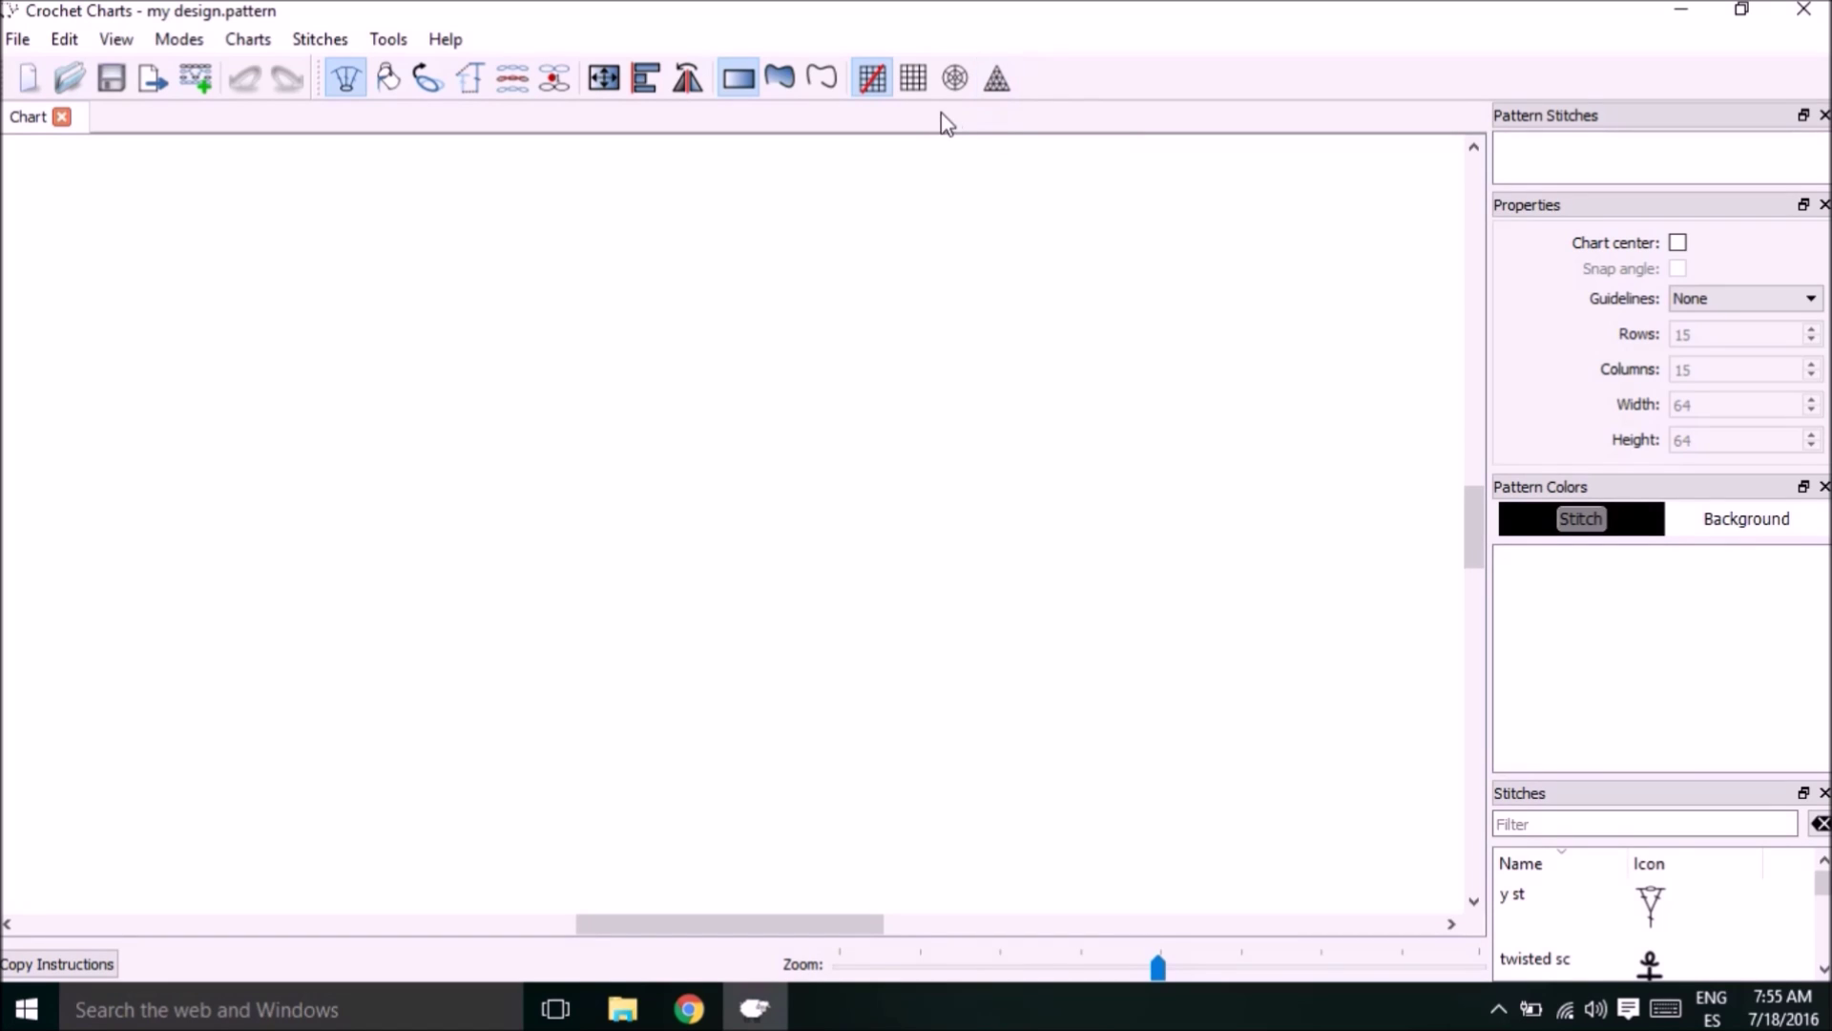
- Show the Rows guidelines as a square grid on the chart
left_click(913, 79)
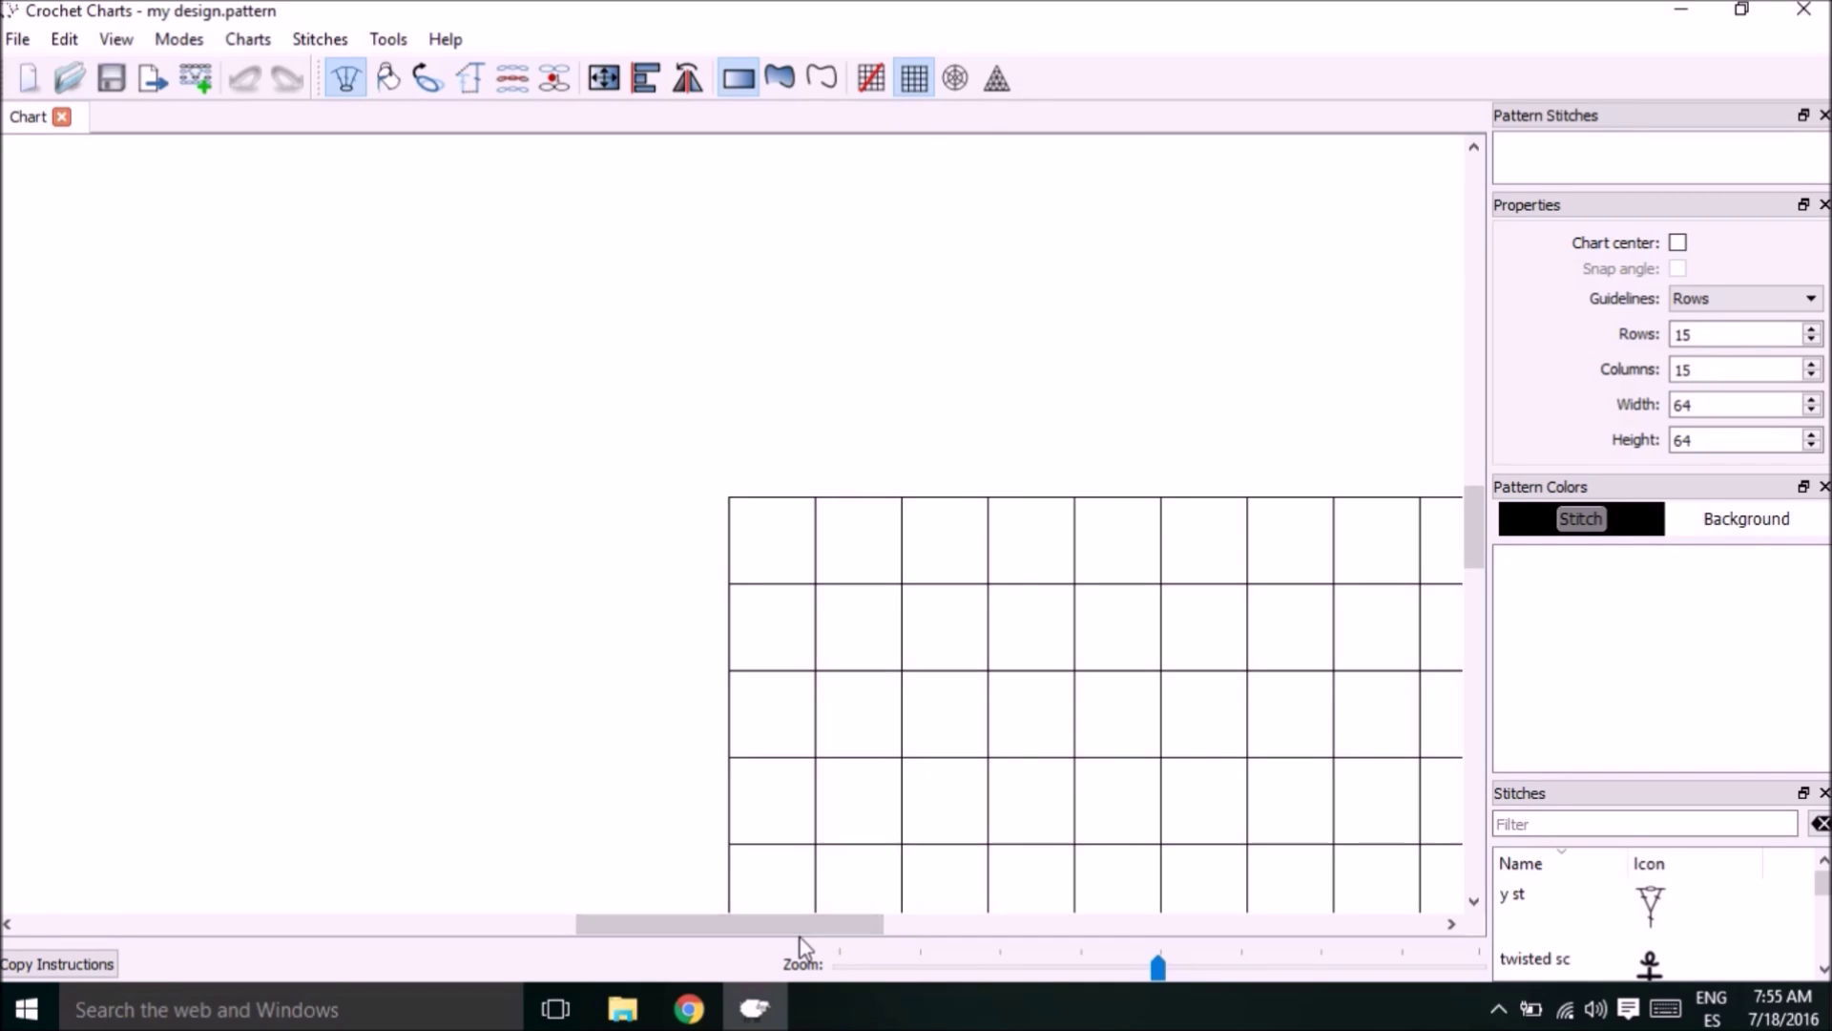
left_click_drag(871, 928, 1027, 928)
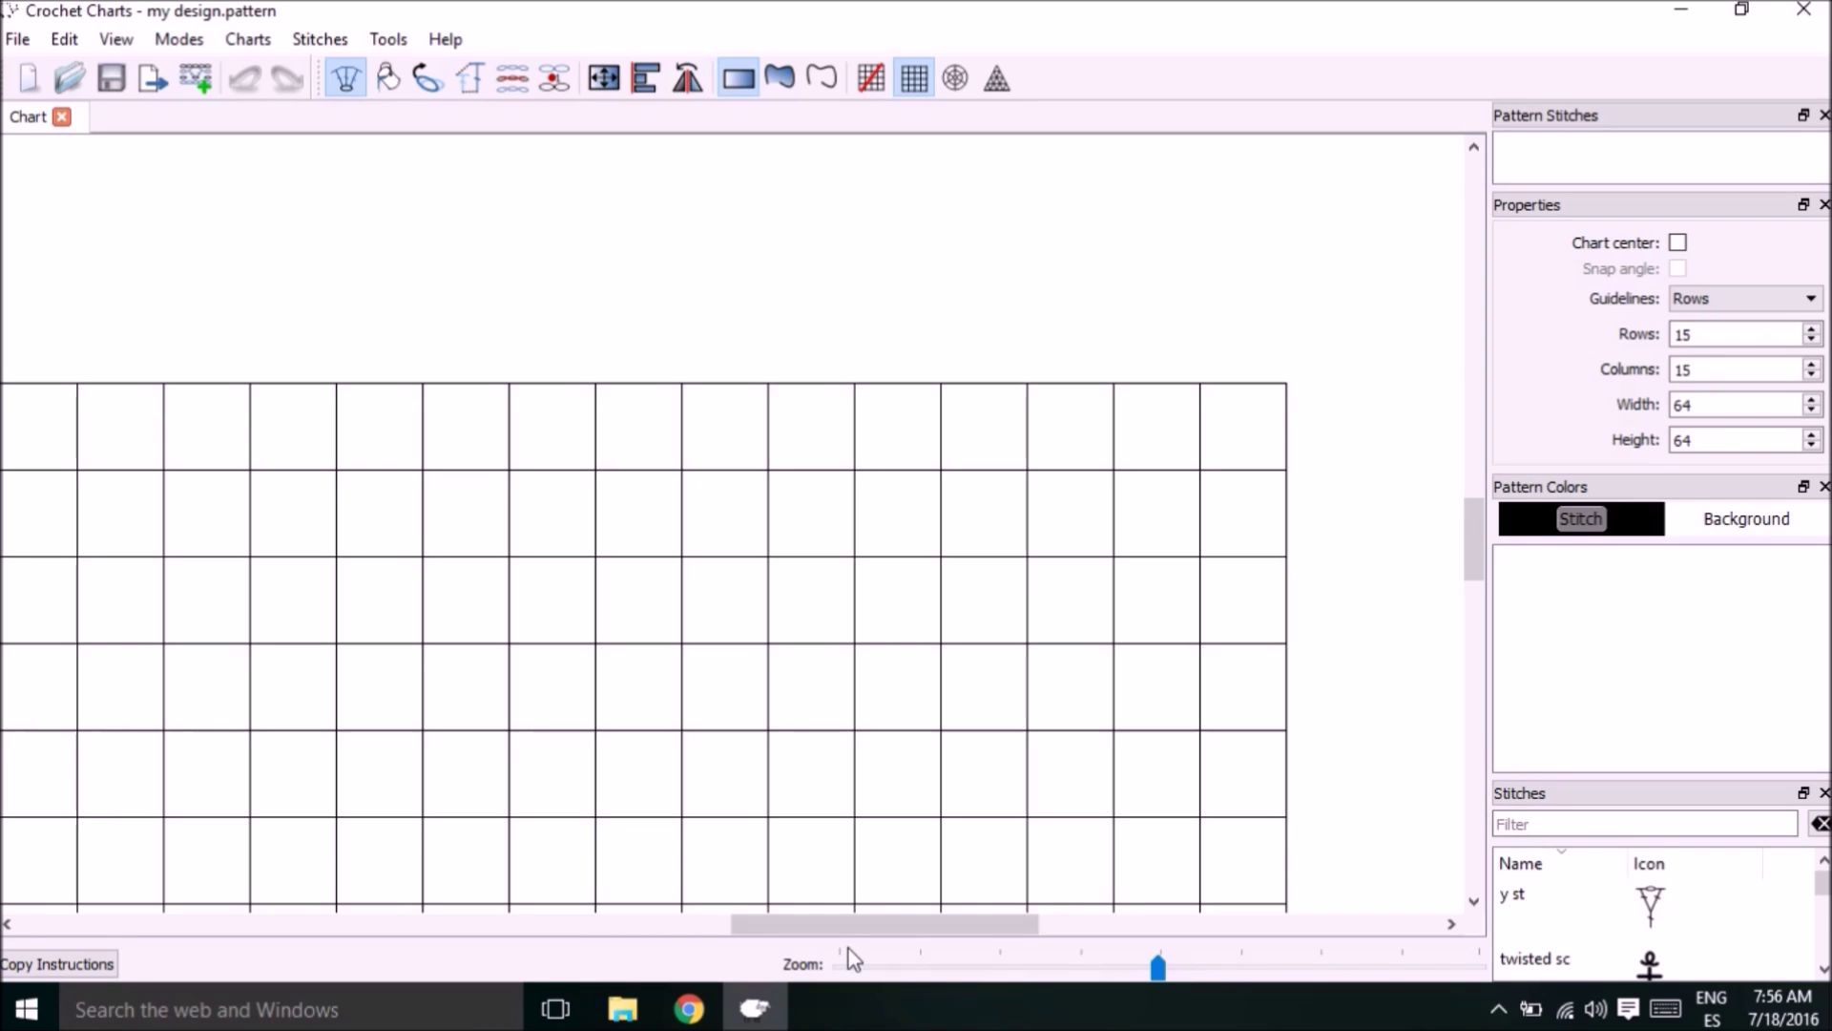
mouse_move(919, 927)
left_mouse_down()
mouse_move(843, 928)
mouse_move(904, 928)
left_mouse_up()
- Set the guideline grid to 100 rows and 100 columns
left_click(1718, 338)
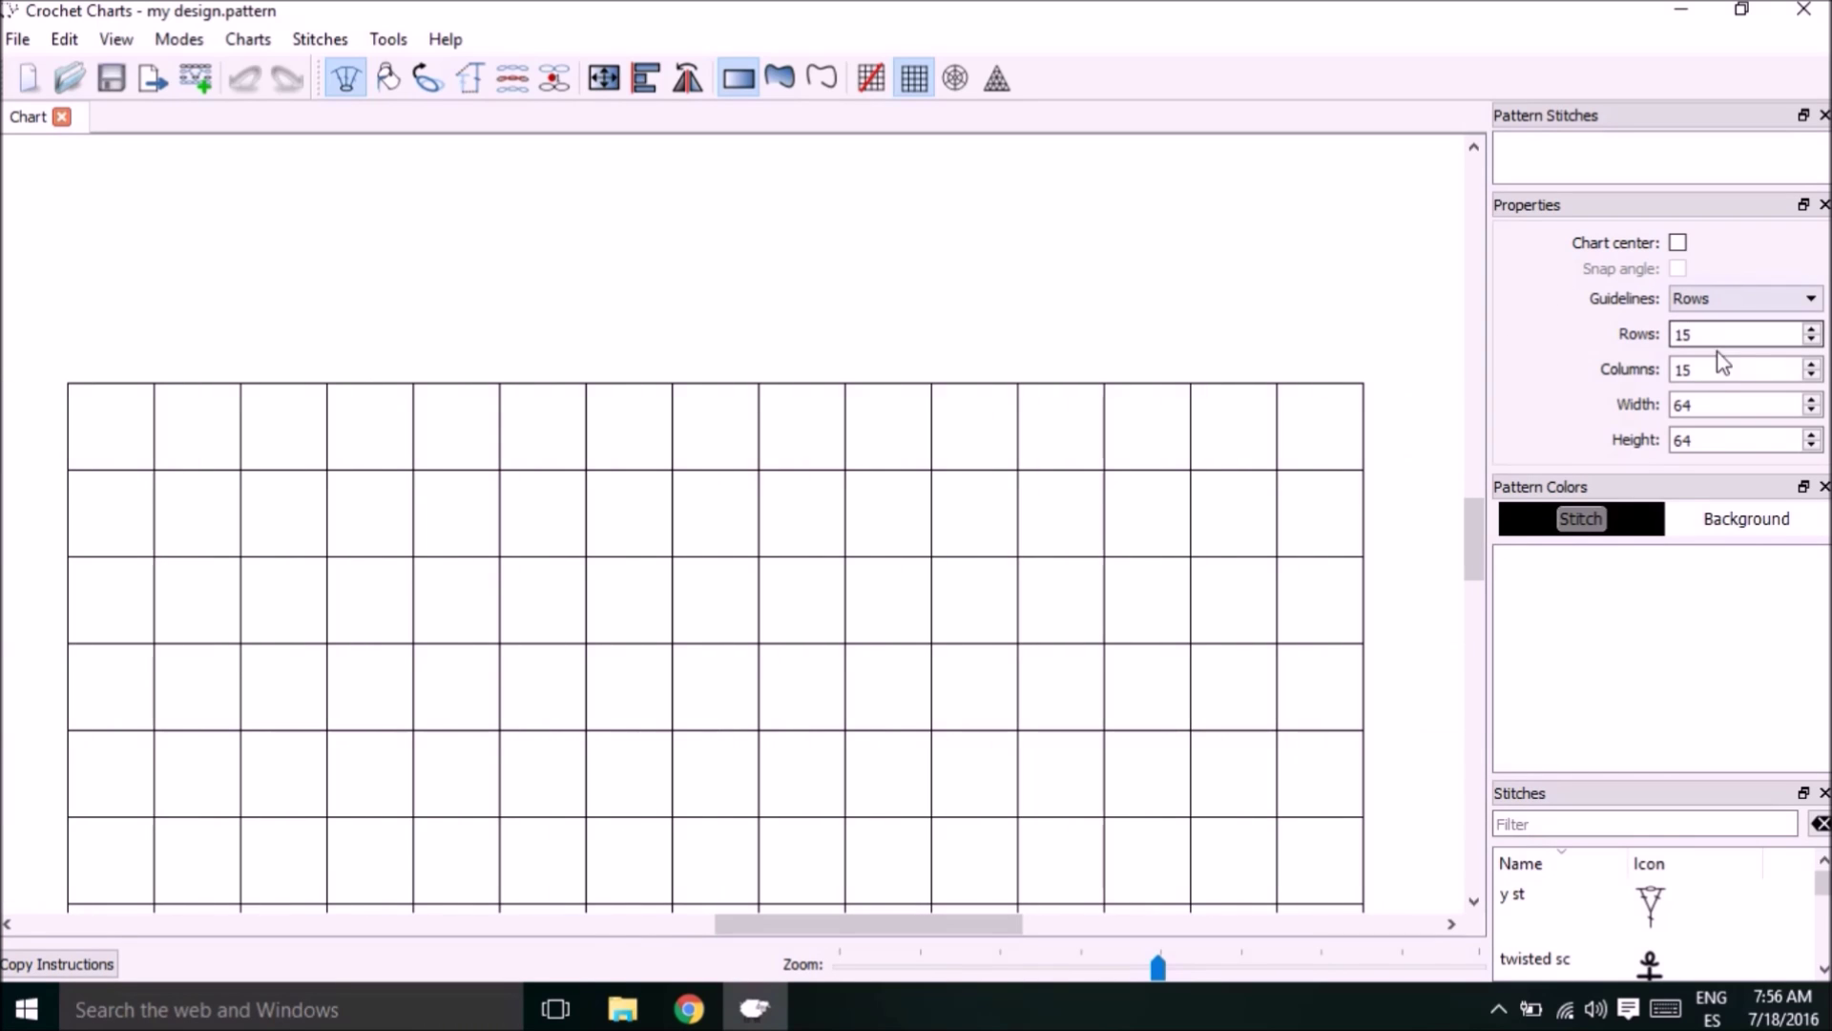
key("ctrl+a")
type("100")
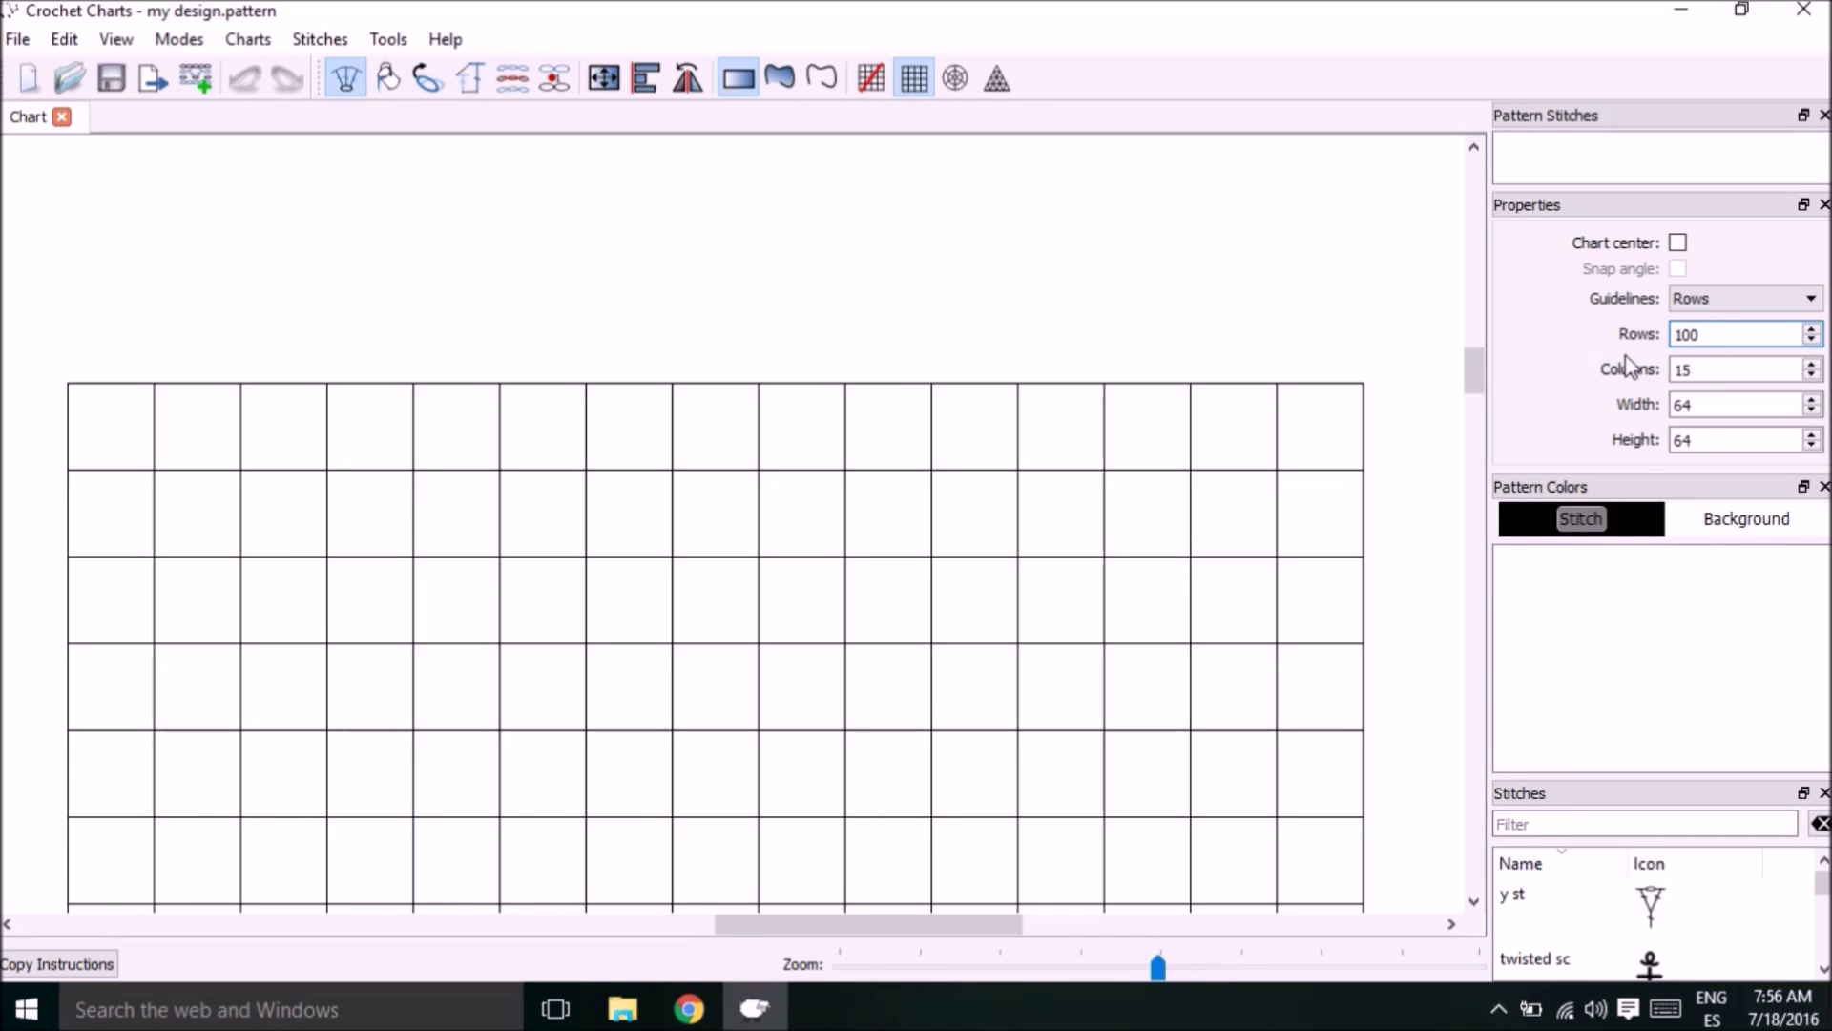
double_click(1687, 371)
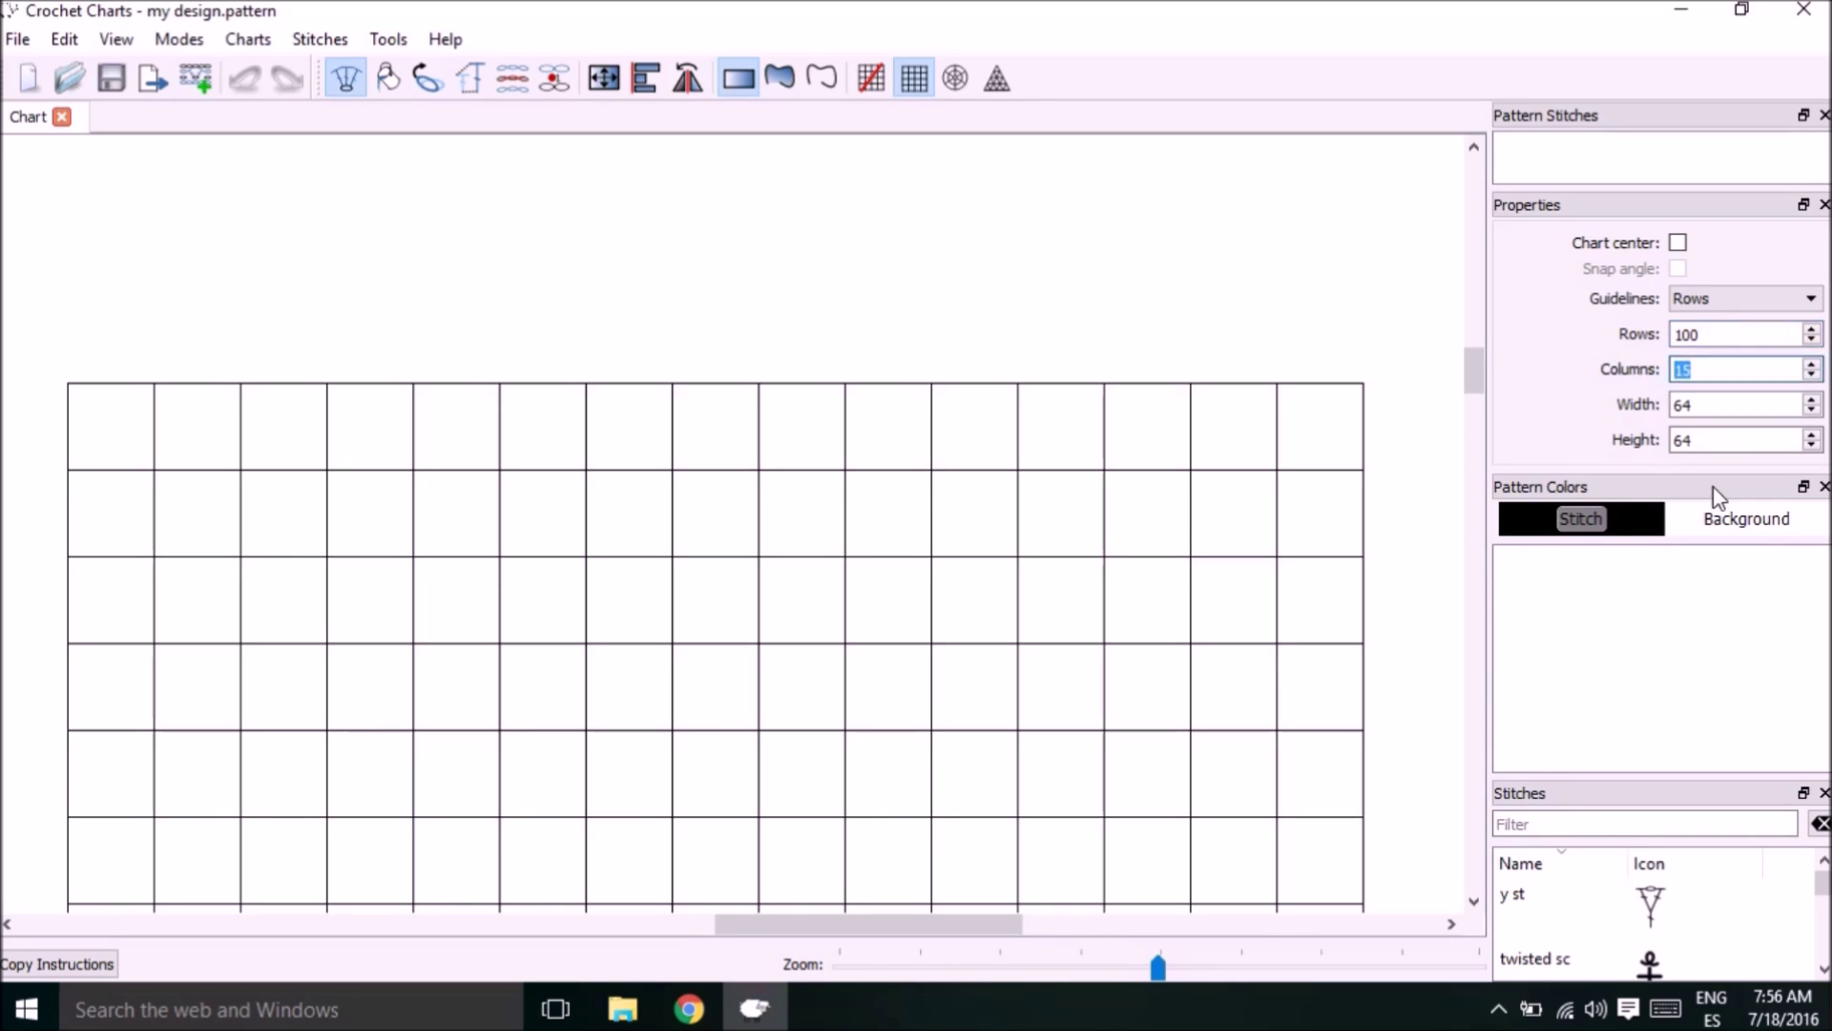
type("100")
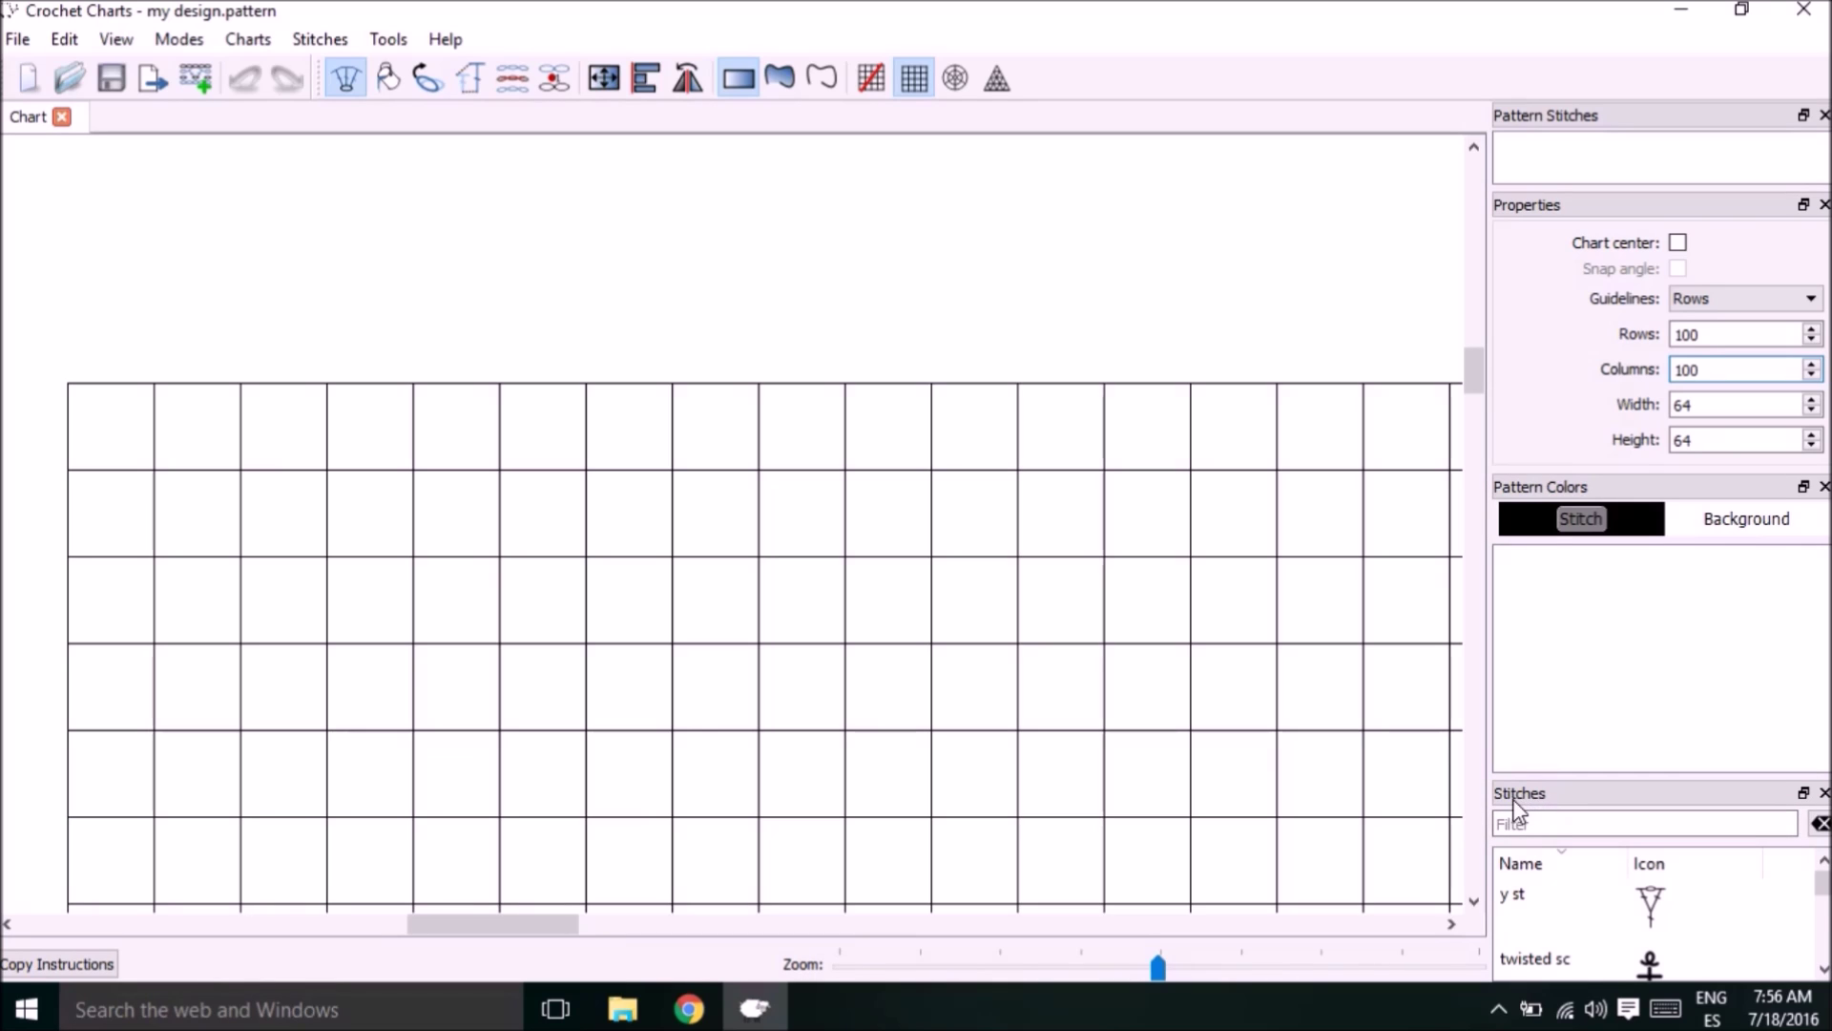
- Filter the stitches by "ring" and place a row of 15 ring stitches along the grid's fourth horizontal line
left_click(1551, 833)
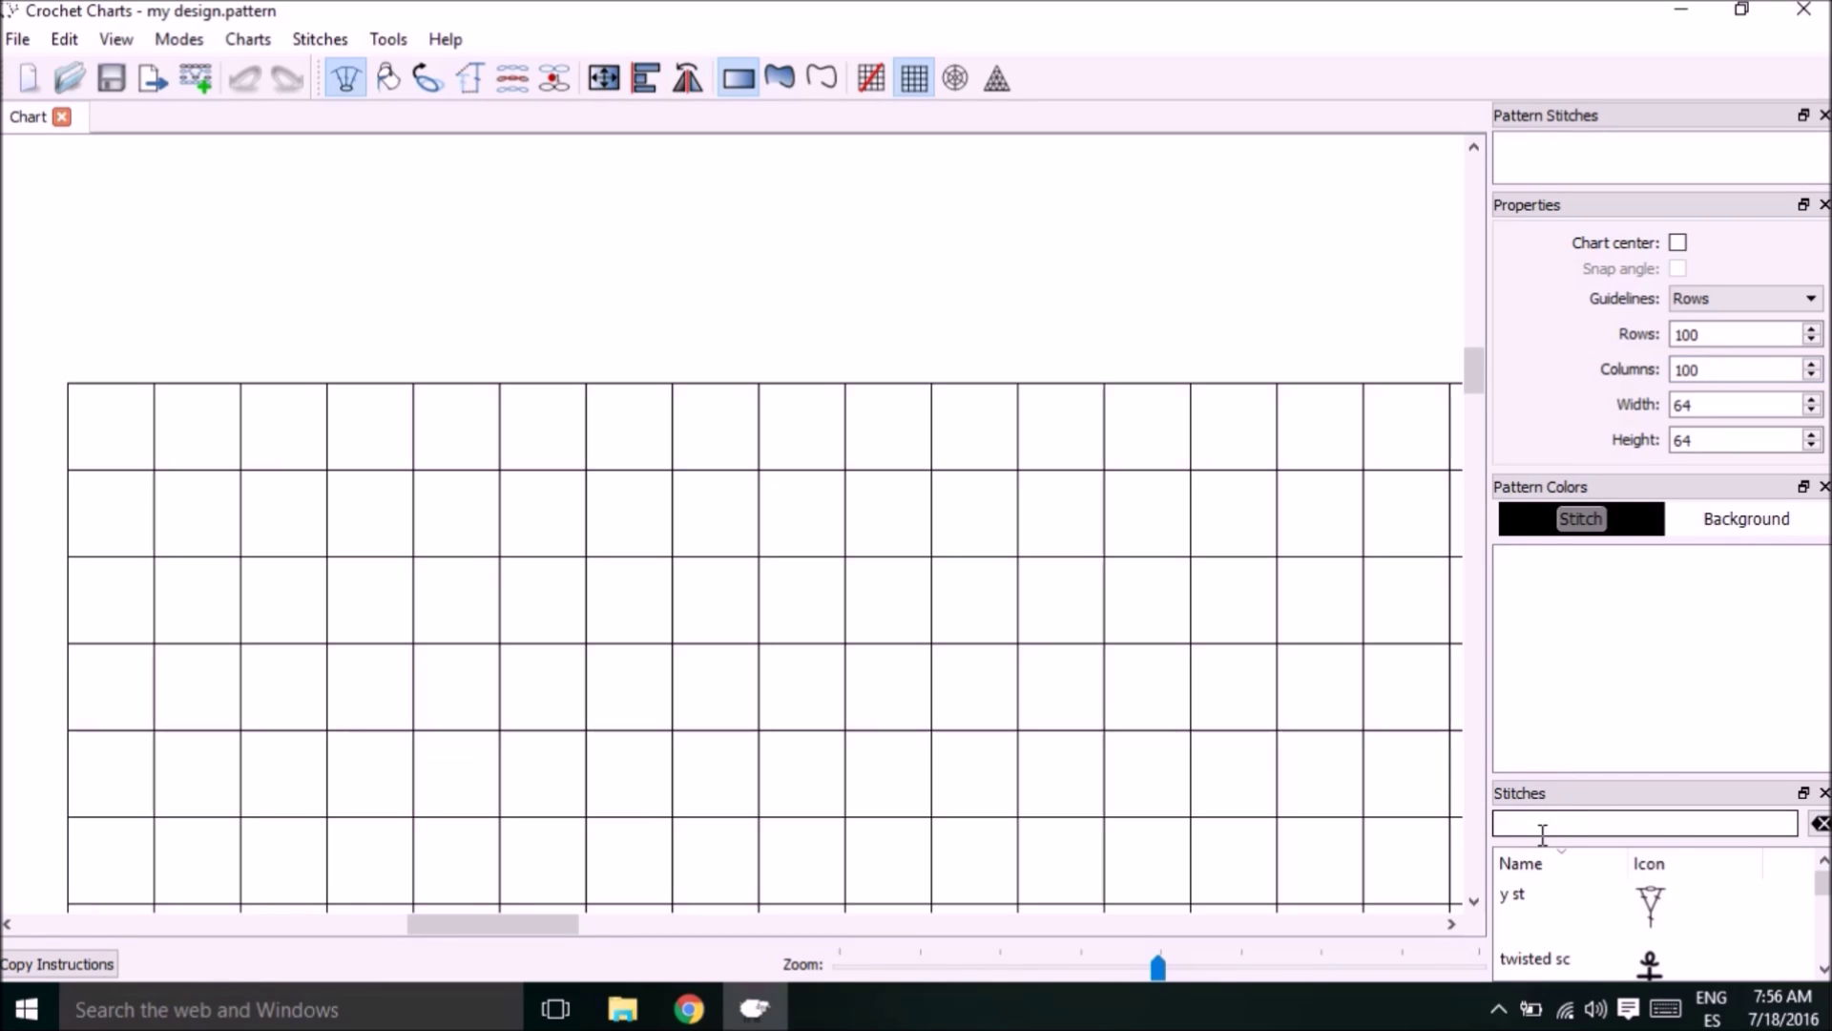
type("ring")
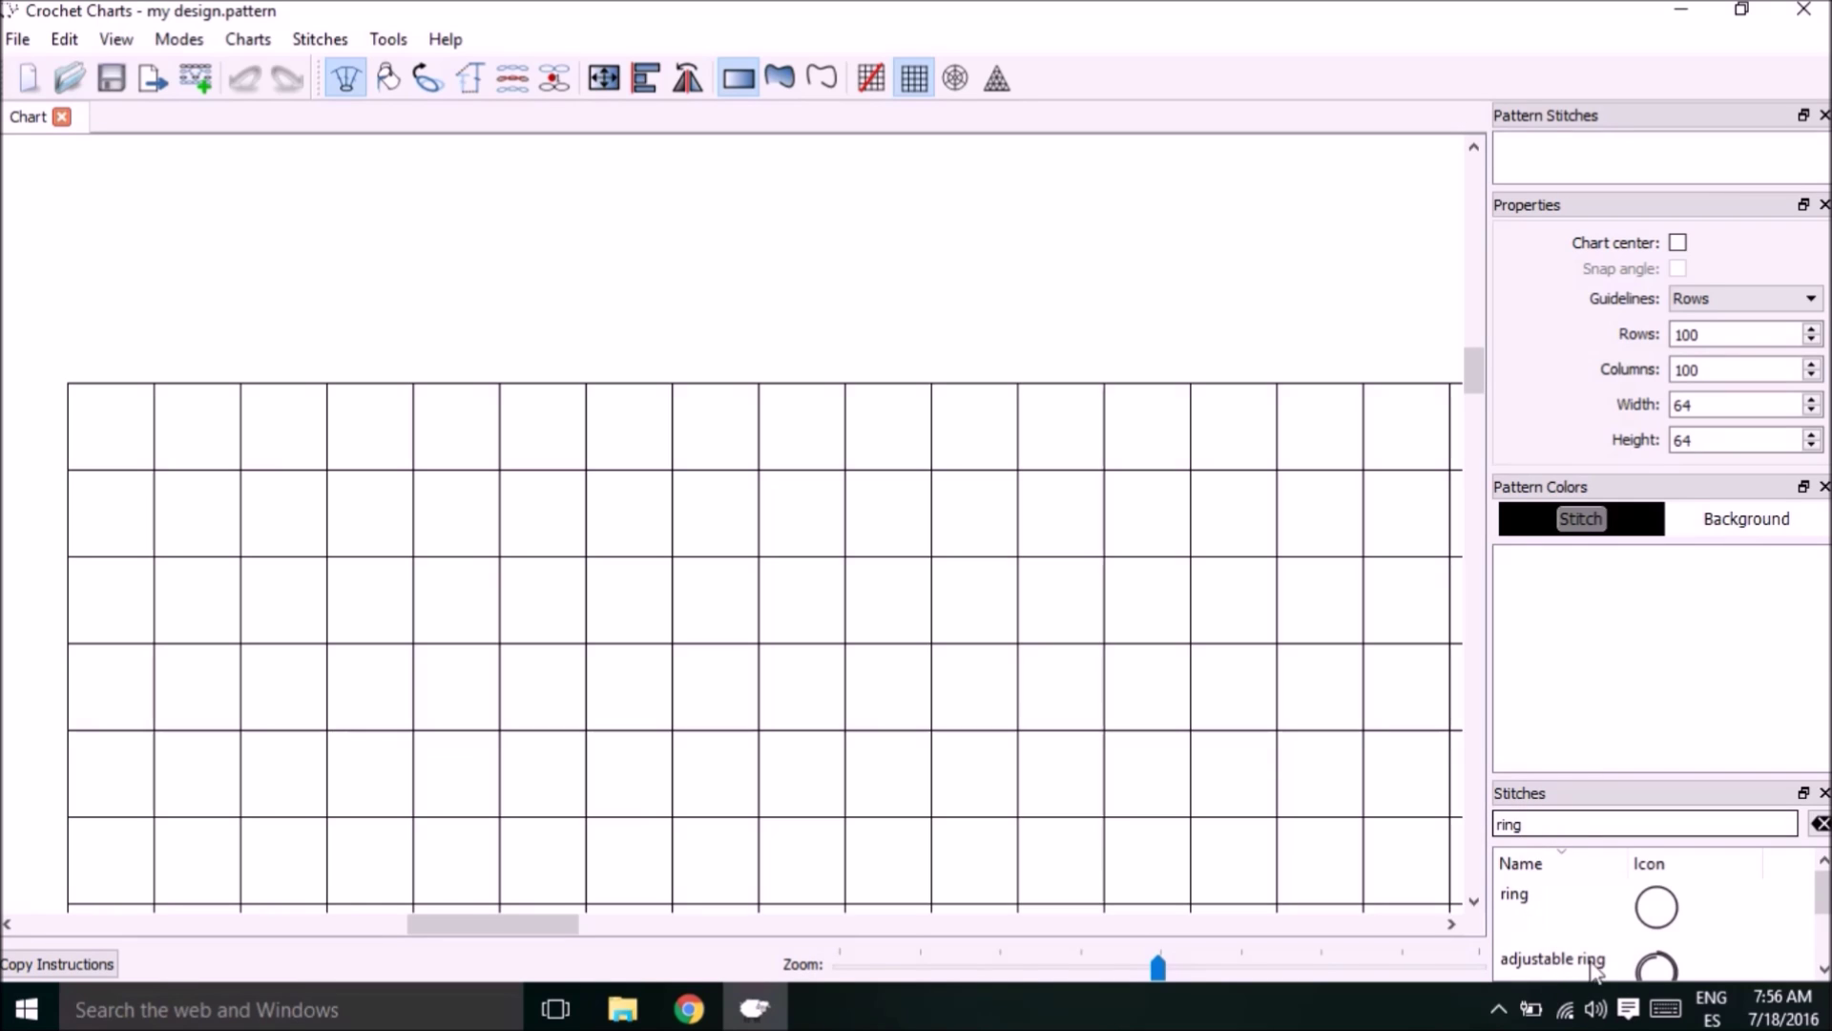
left_click(1656, 908)
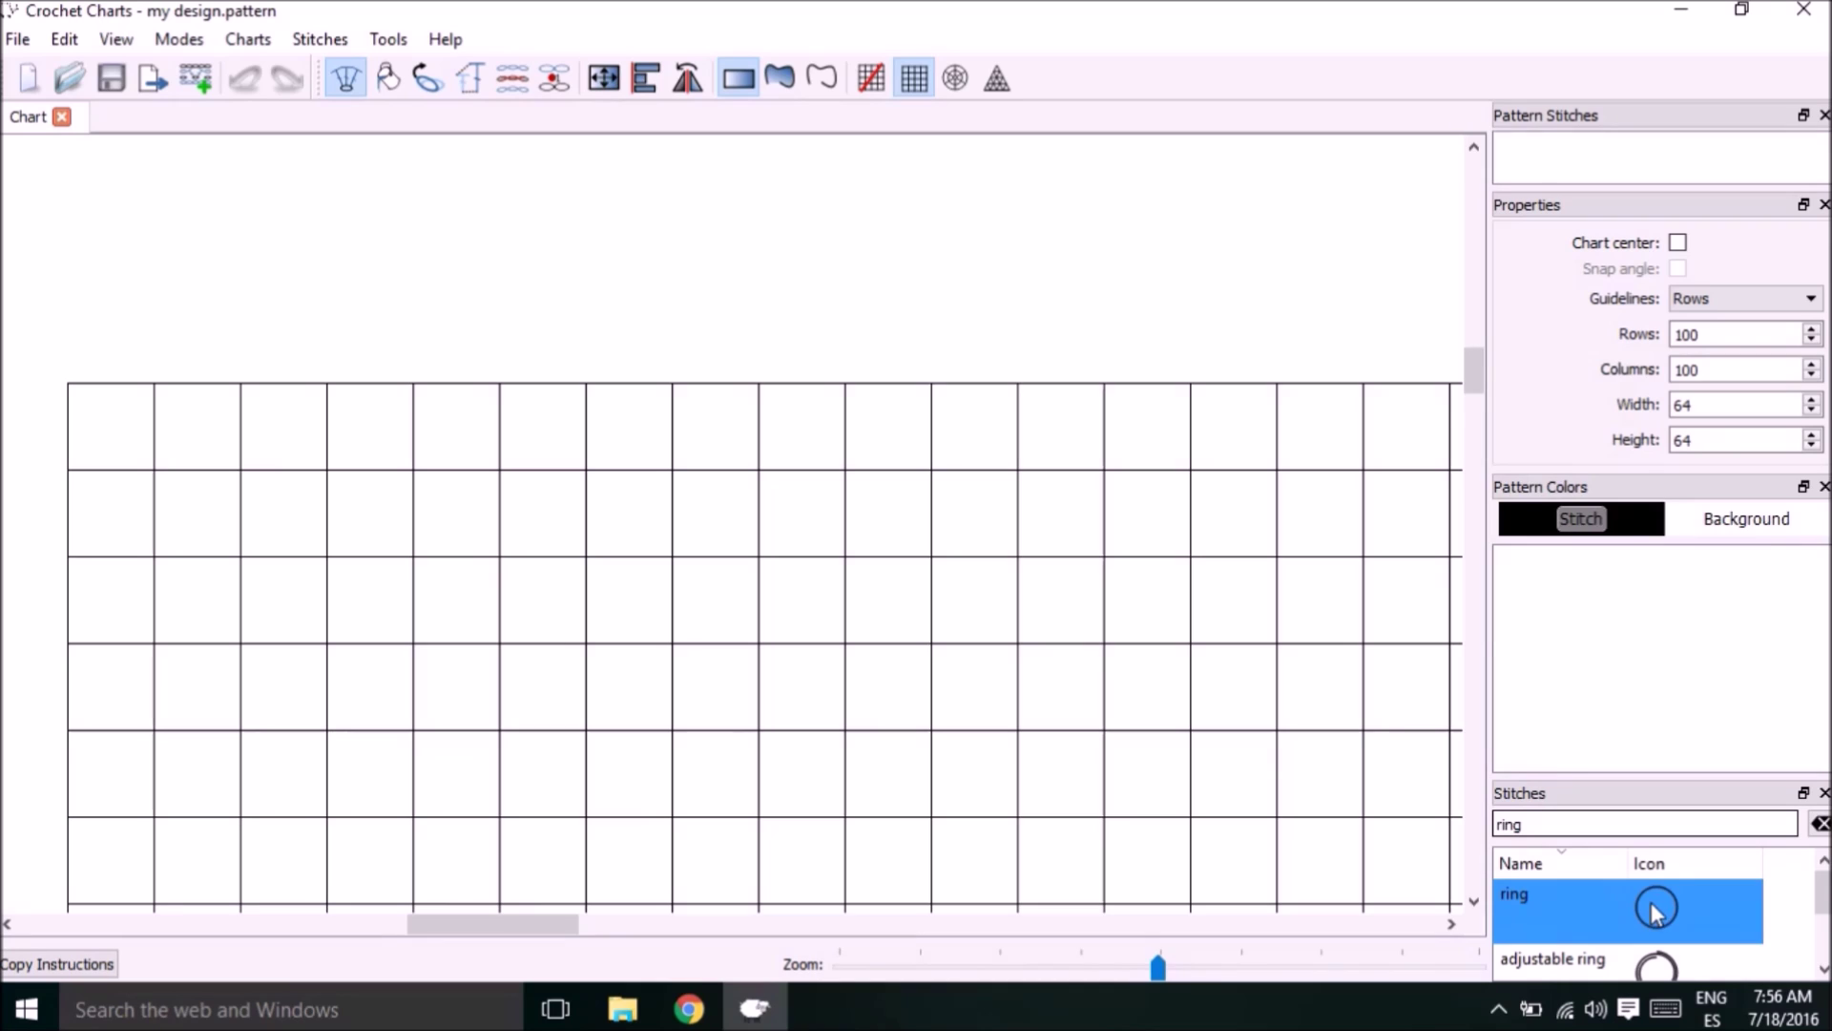
left_click_drag(1362, 642, 152, 644)
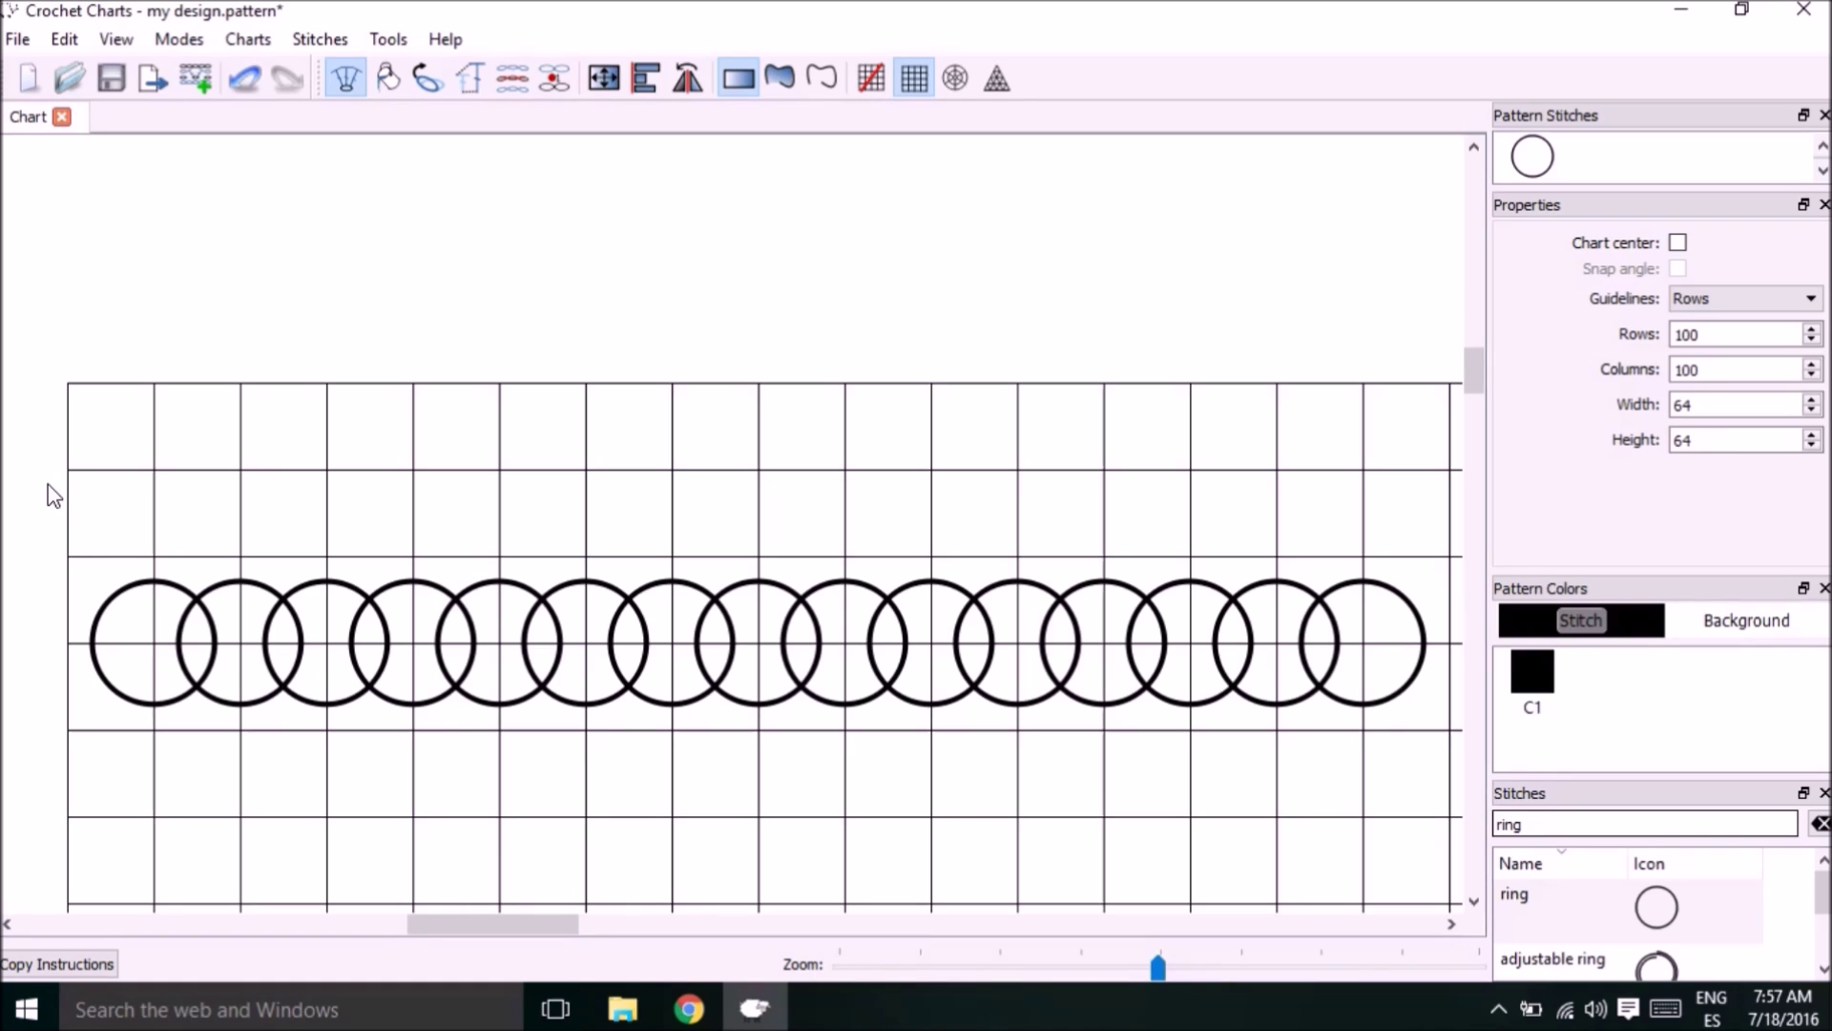
- Scale all the rings in the row to 0.5 in X and Y, and recentre them on the grid's fourth-line intersections
left_click_drag(46, 480, 1459, 803)
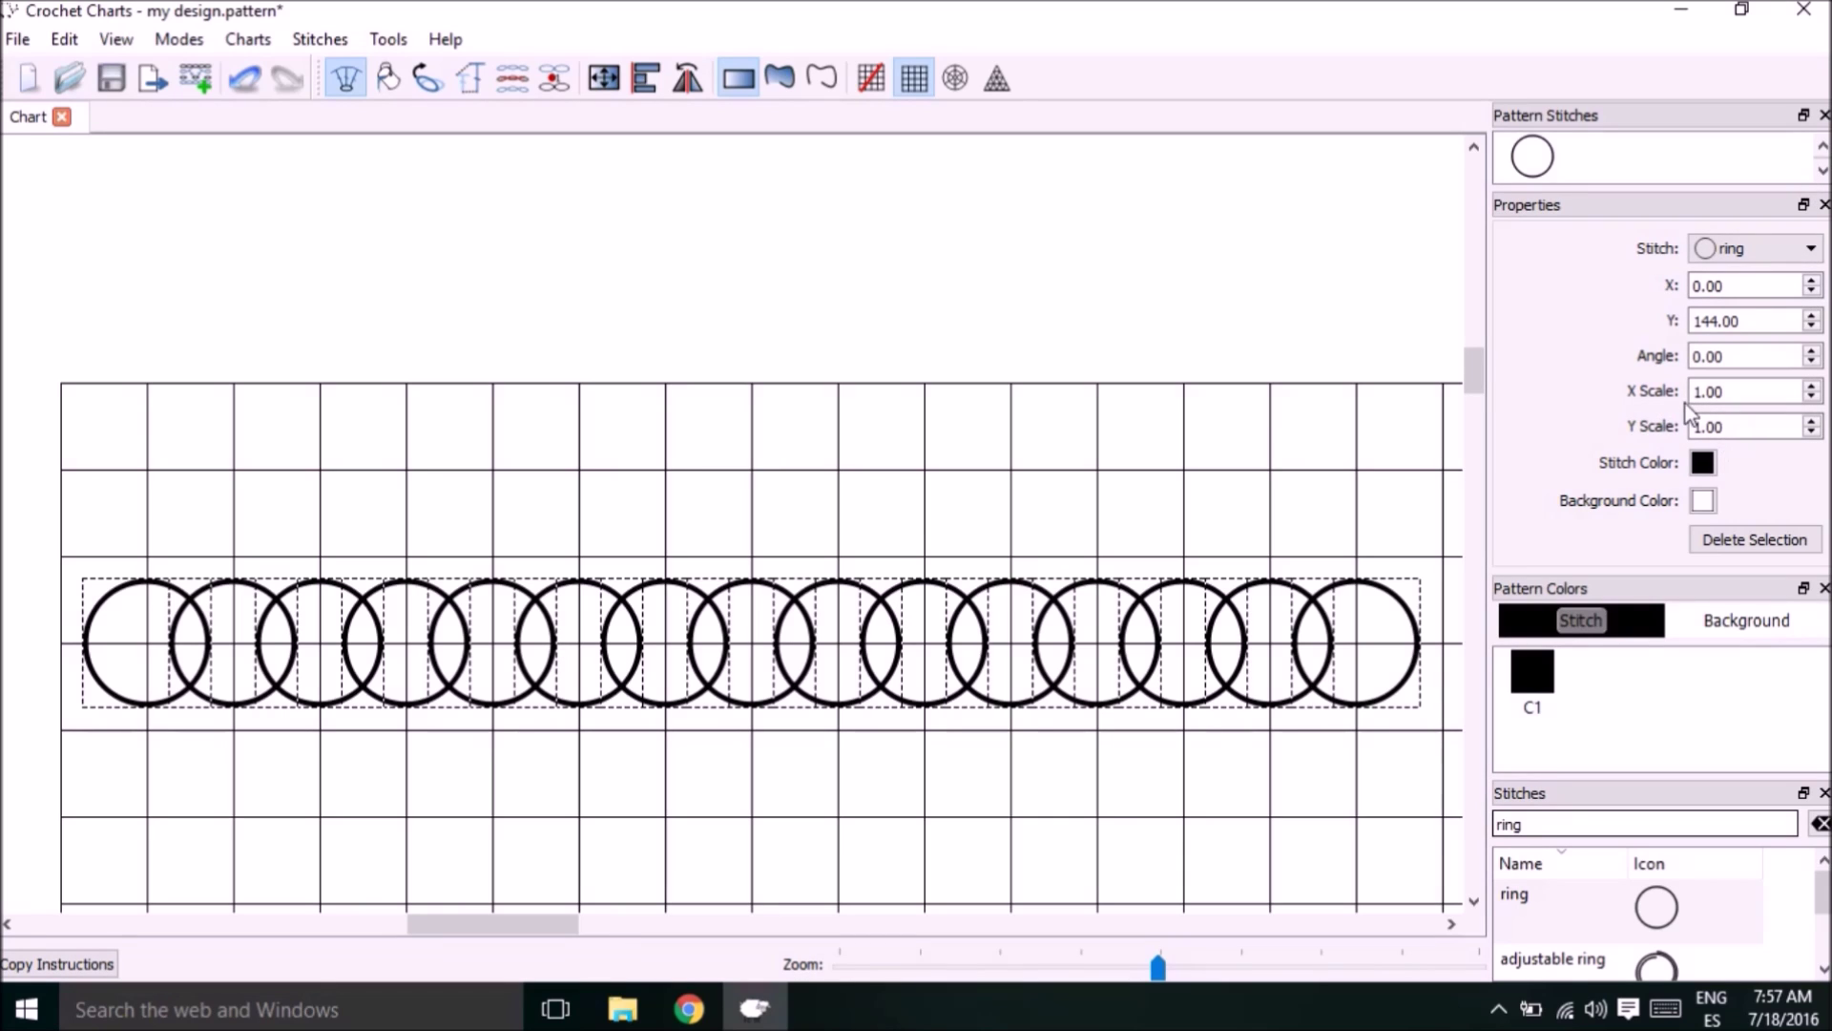
left_click(1727, 427)
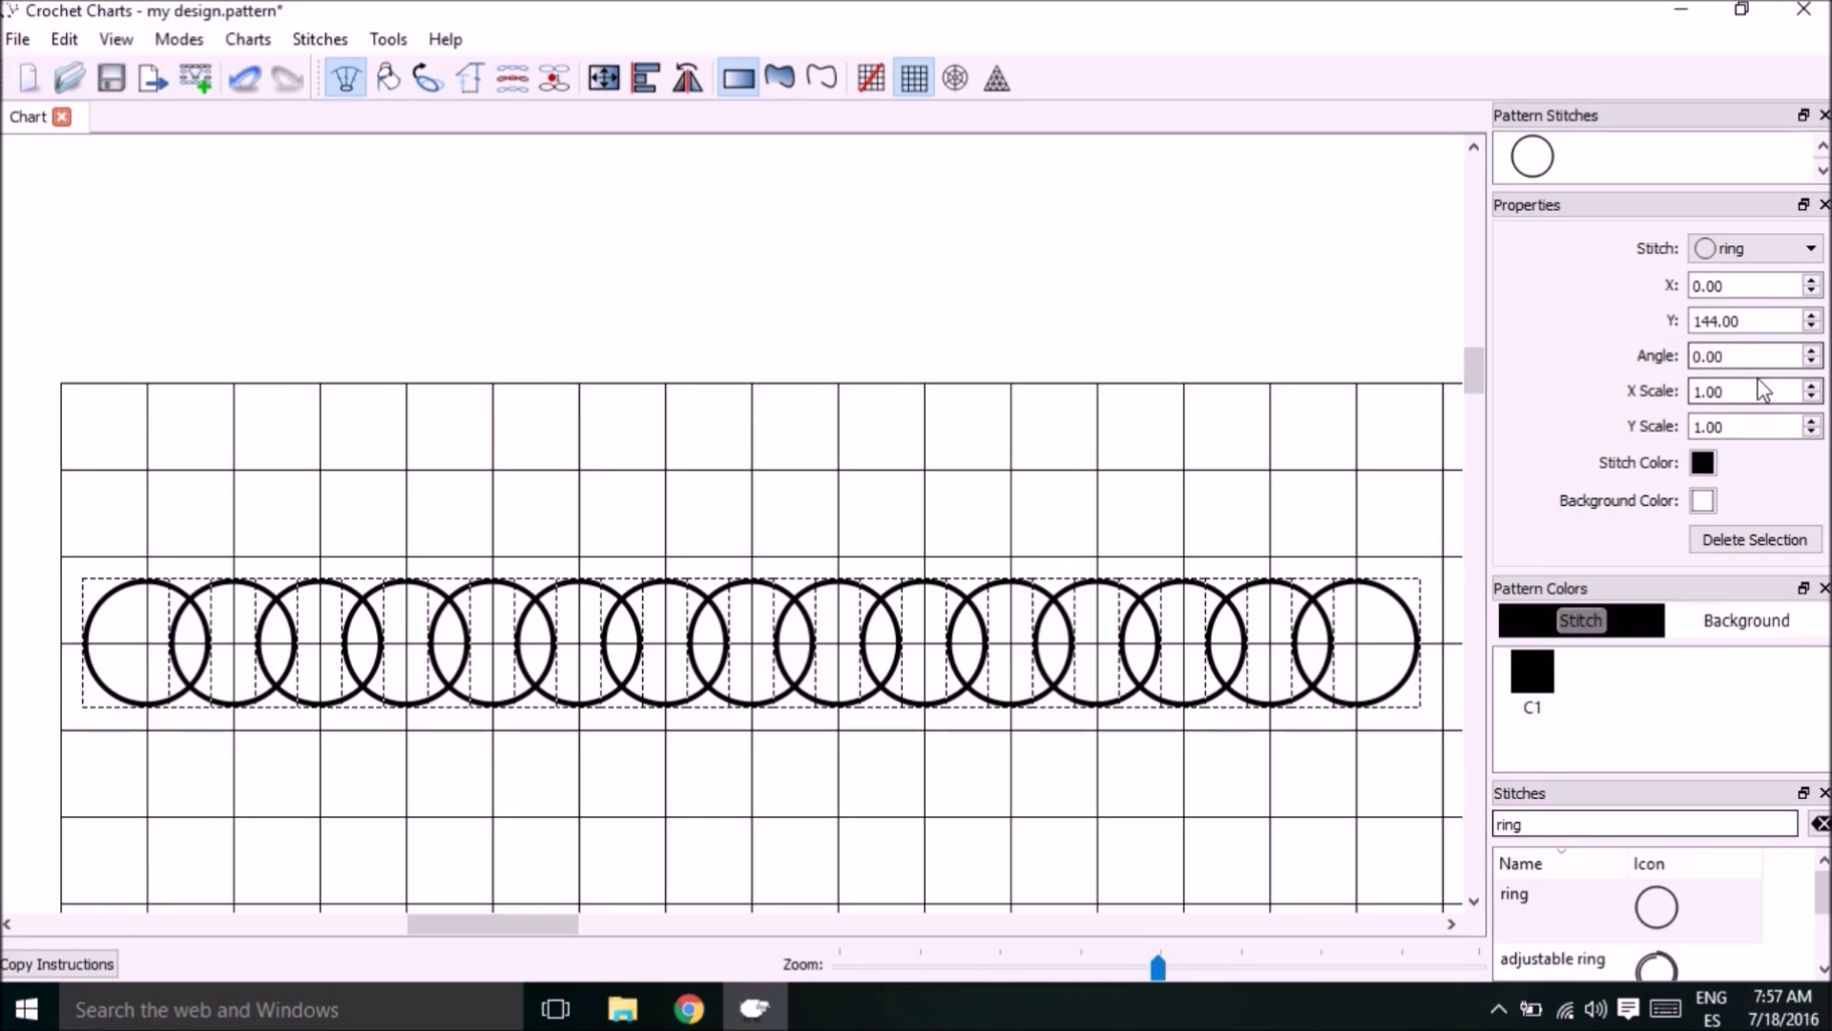
triple_click(1730, 393)
type(".5")
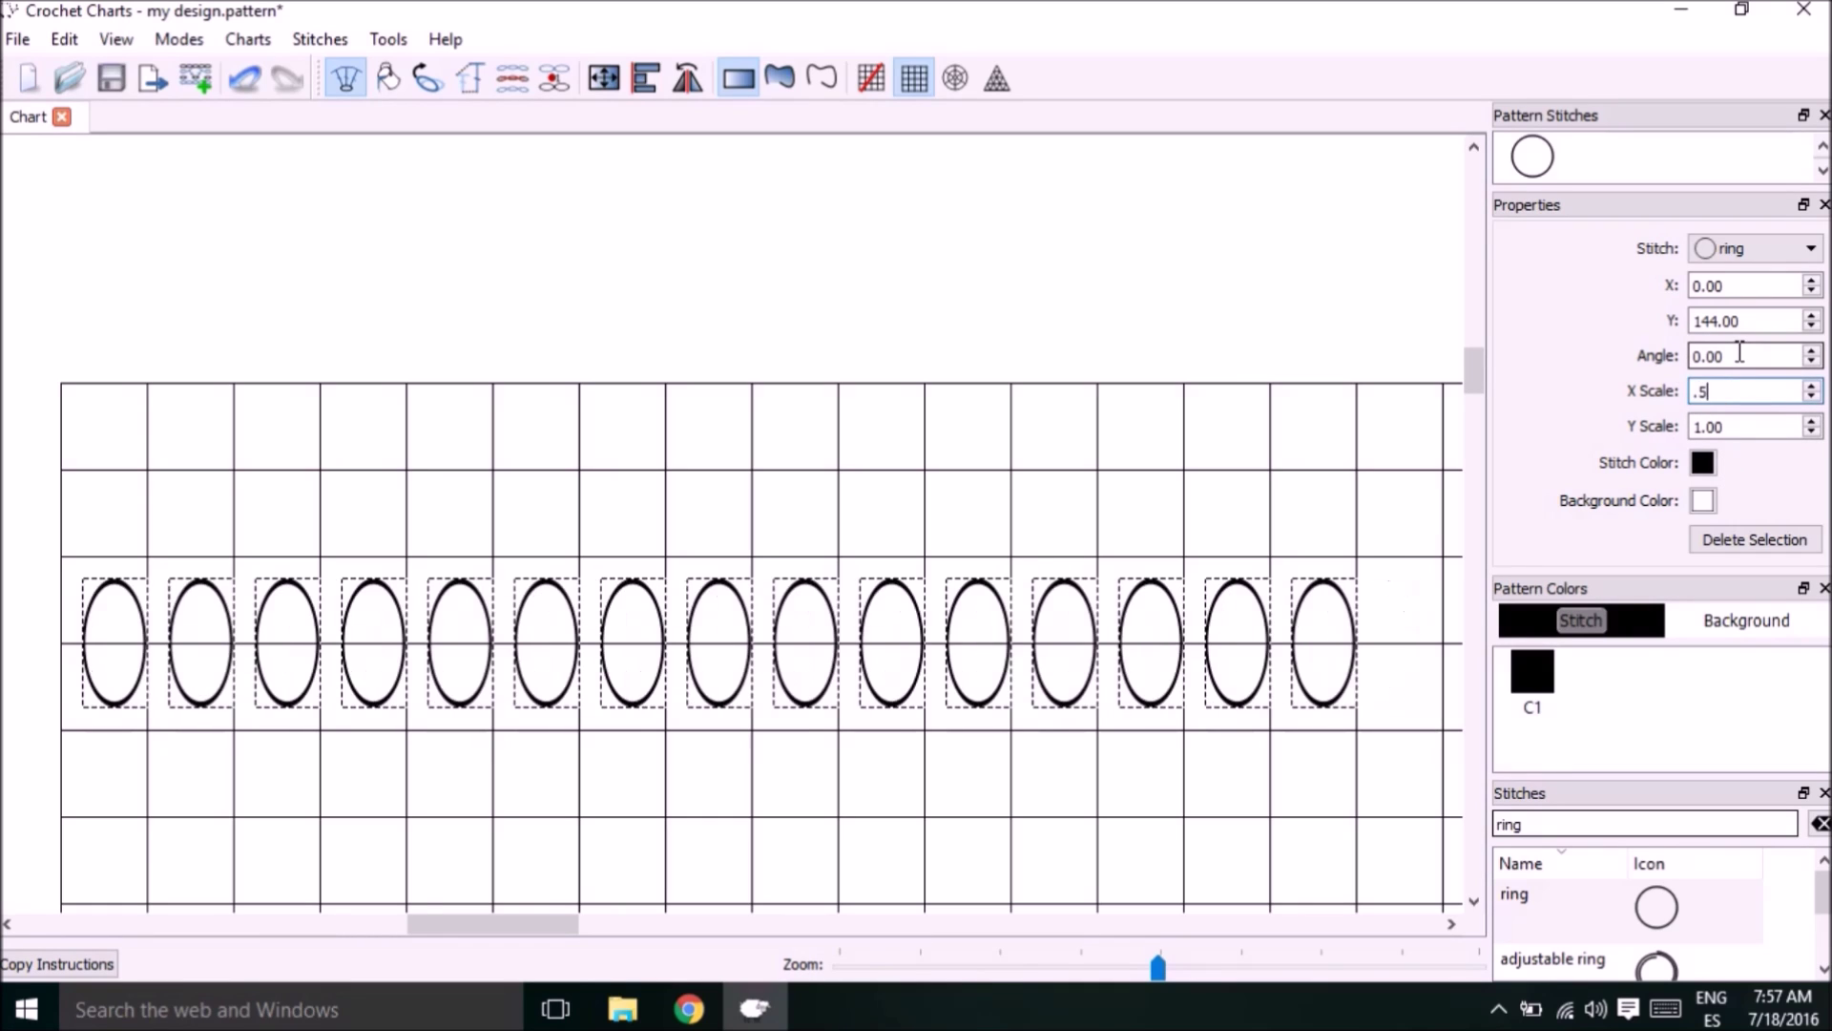
key("Tab")
type(".5")
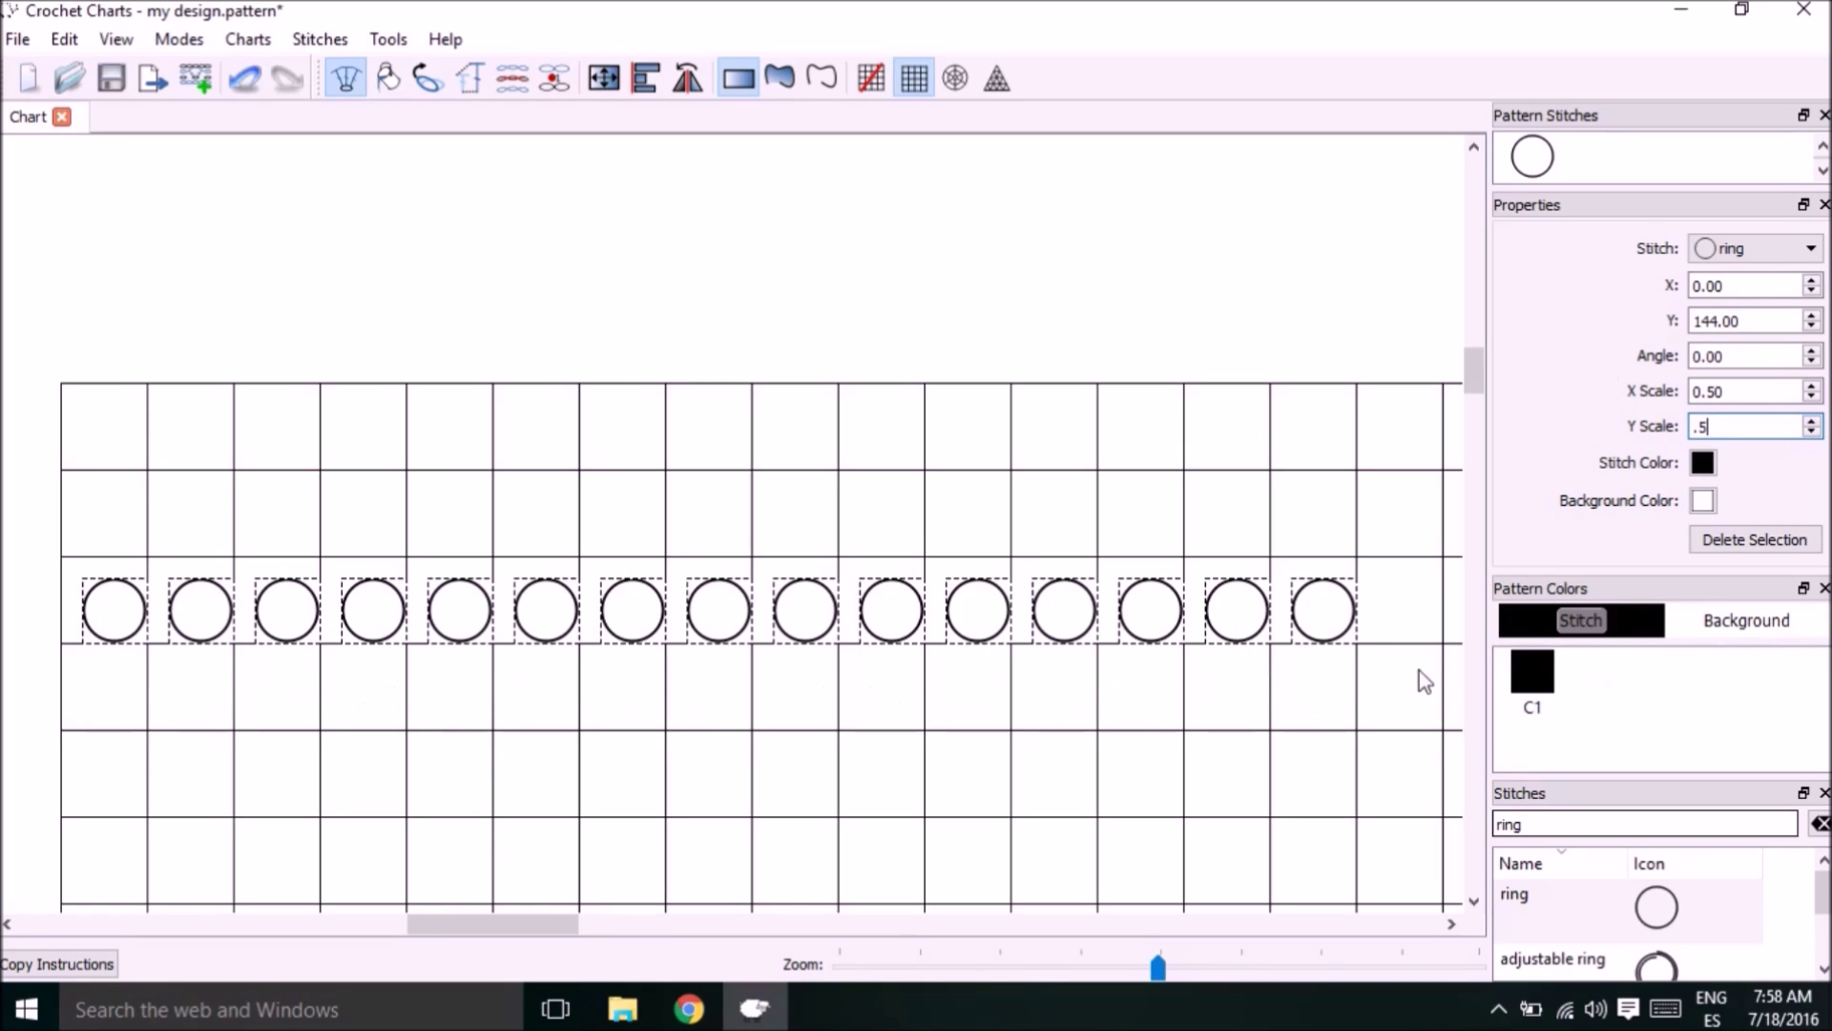
mouse_move(1333, 632)
left_mouse_down()
mouse_move(1368, 661)
mouse_move(1355, 647)
left_mouse_up()
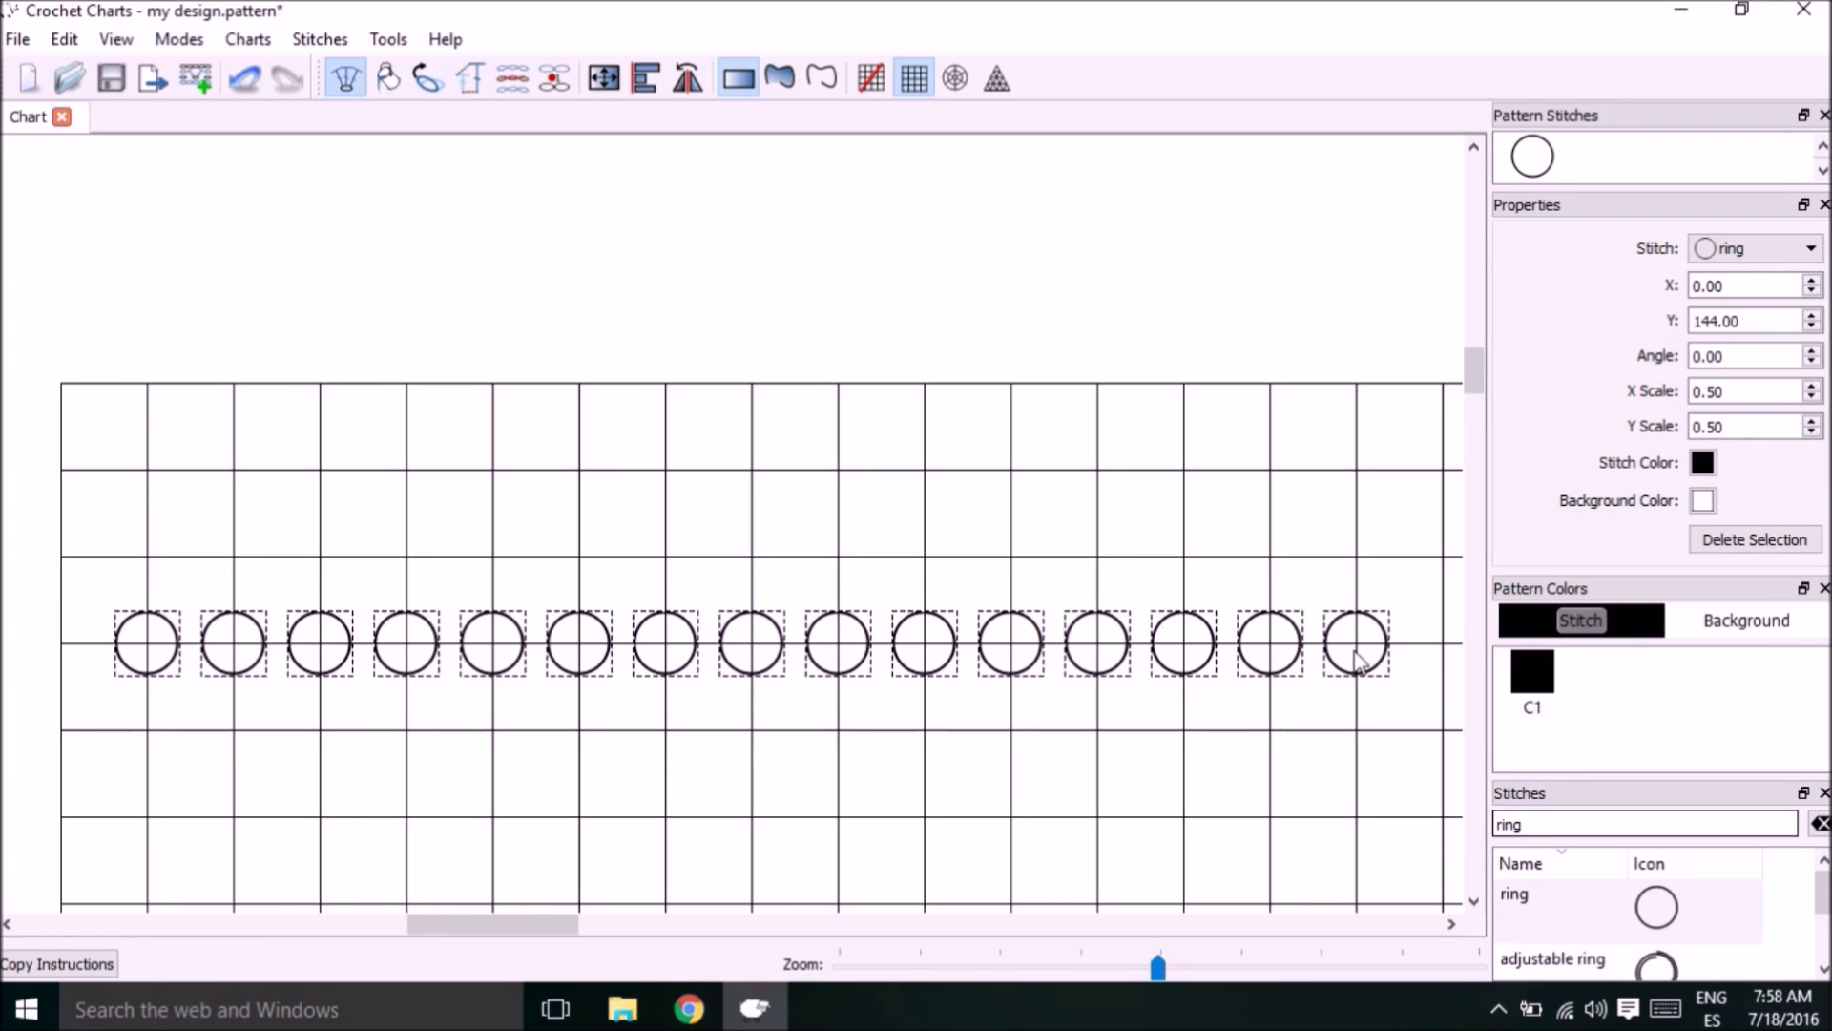
scroll(1359, 656, "down", 1)
left_click(733, 730)
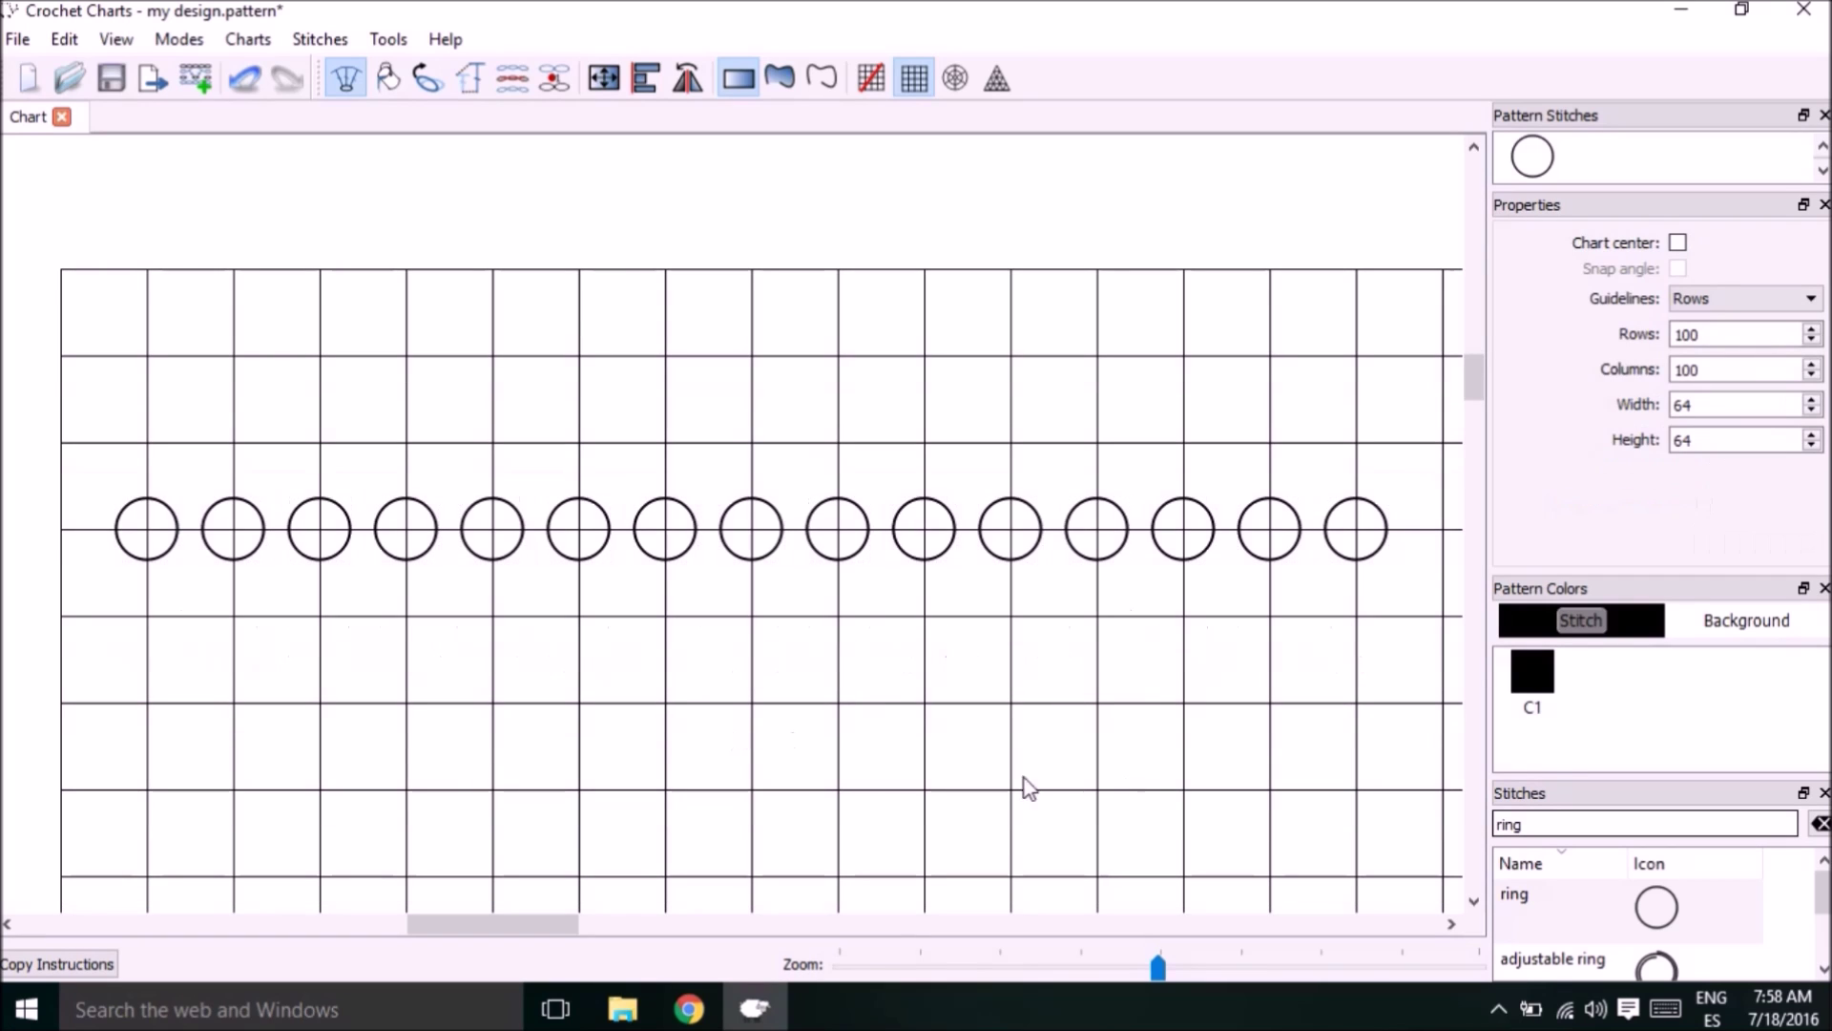
left_click(773, 735)
left_click(761, 719)
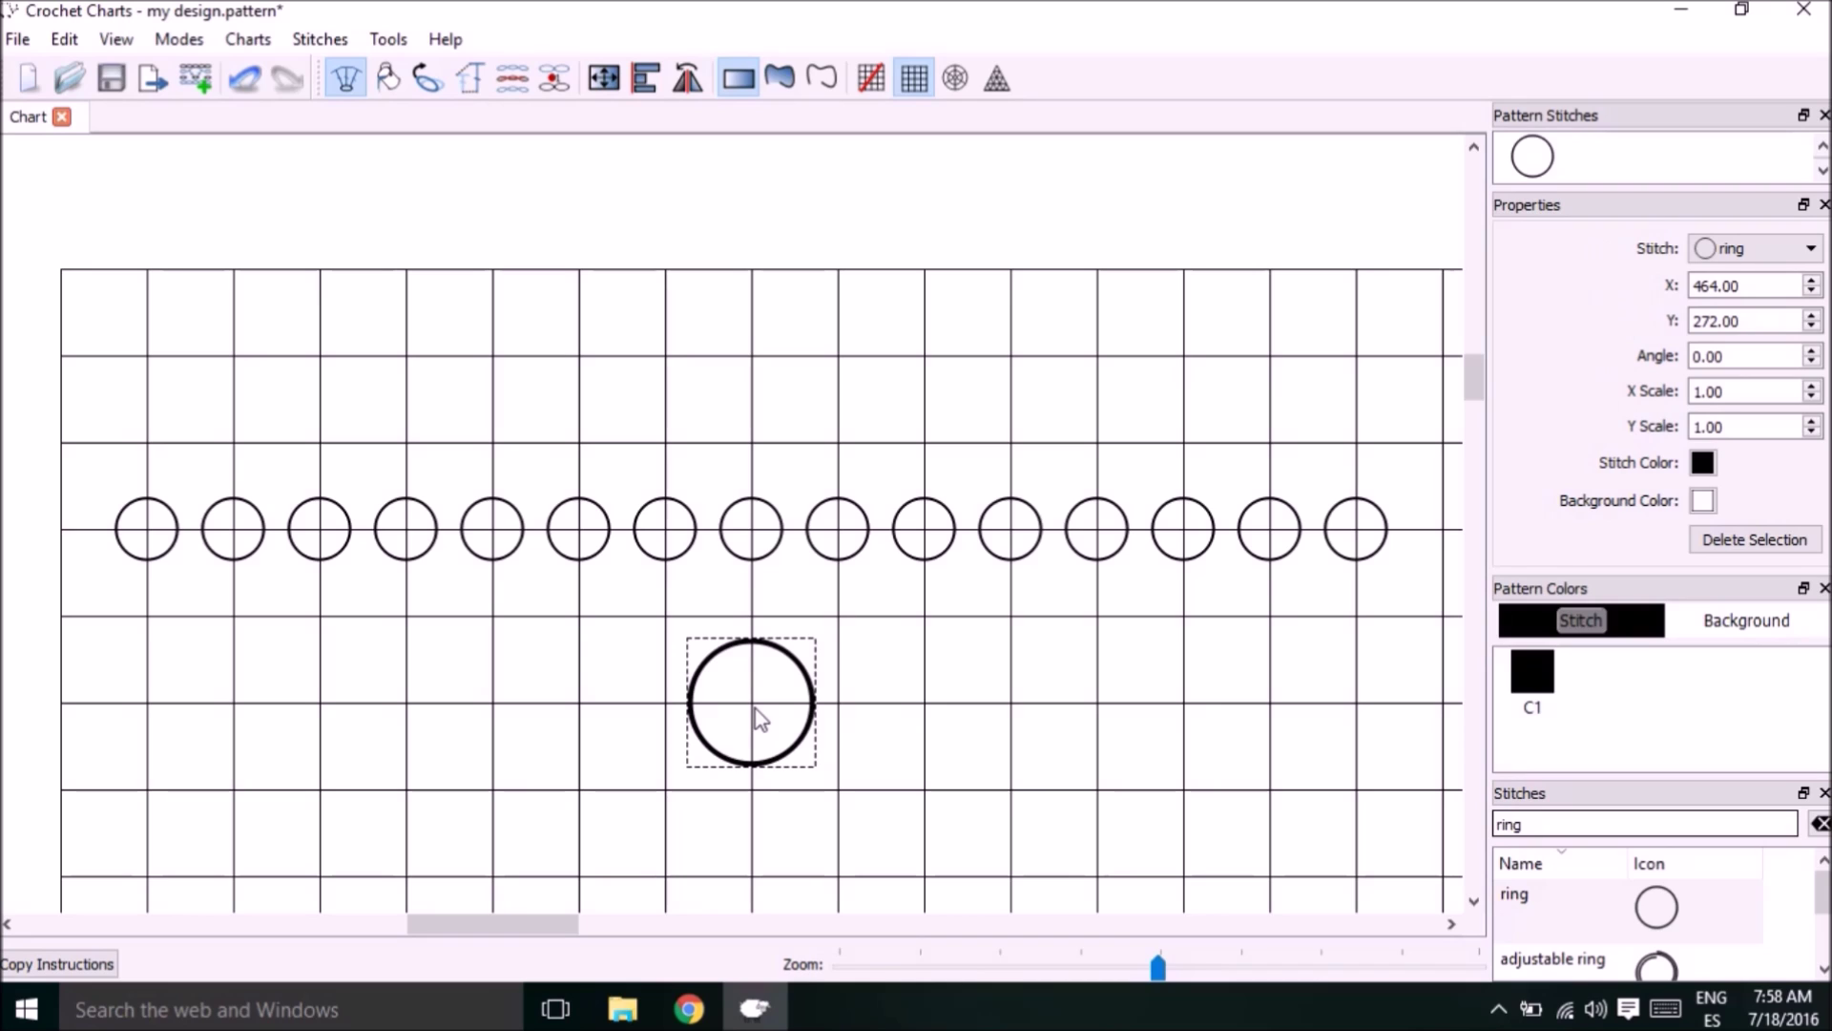
left_click(1761, 539)
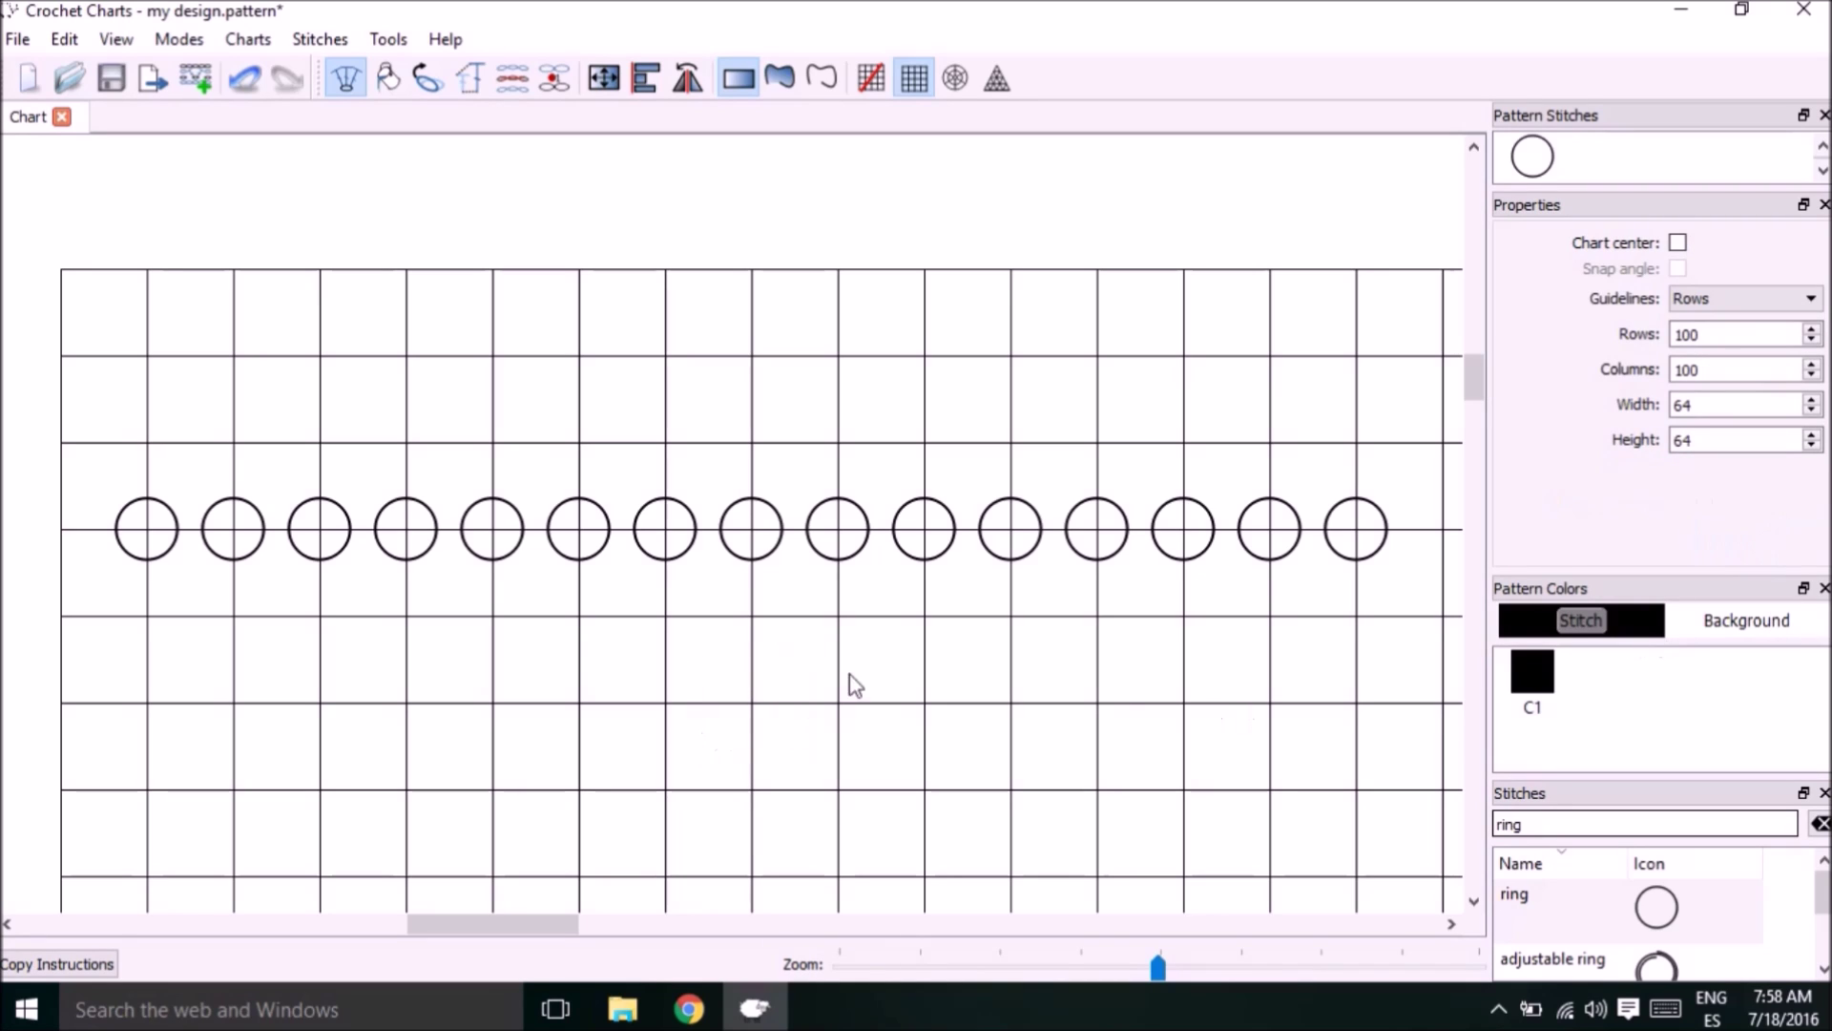
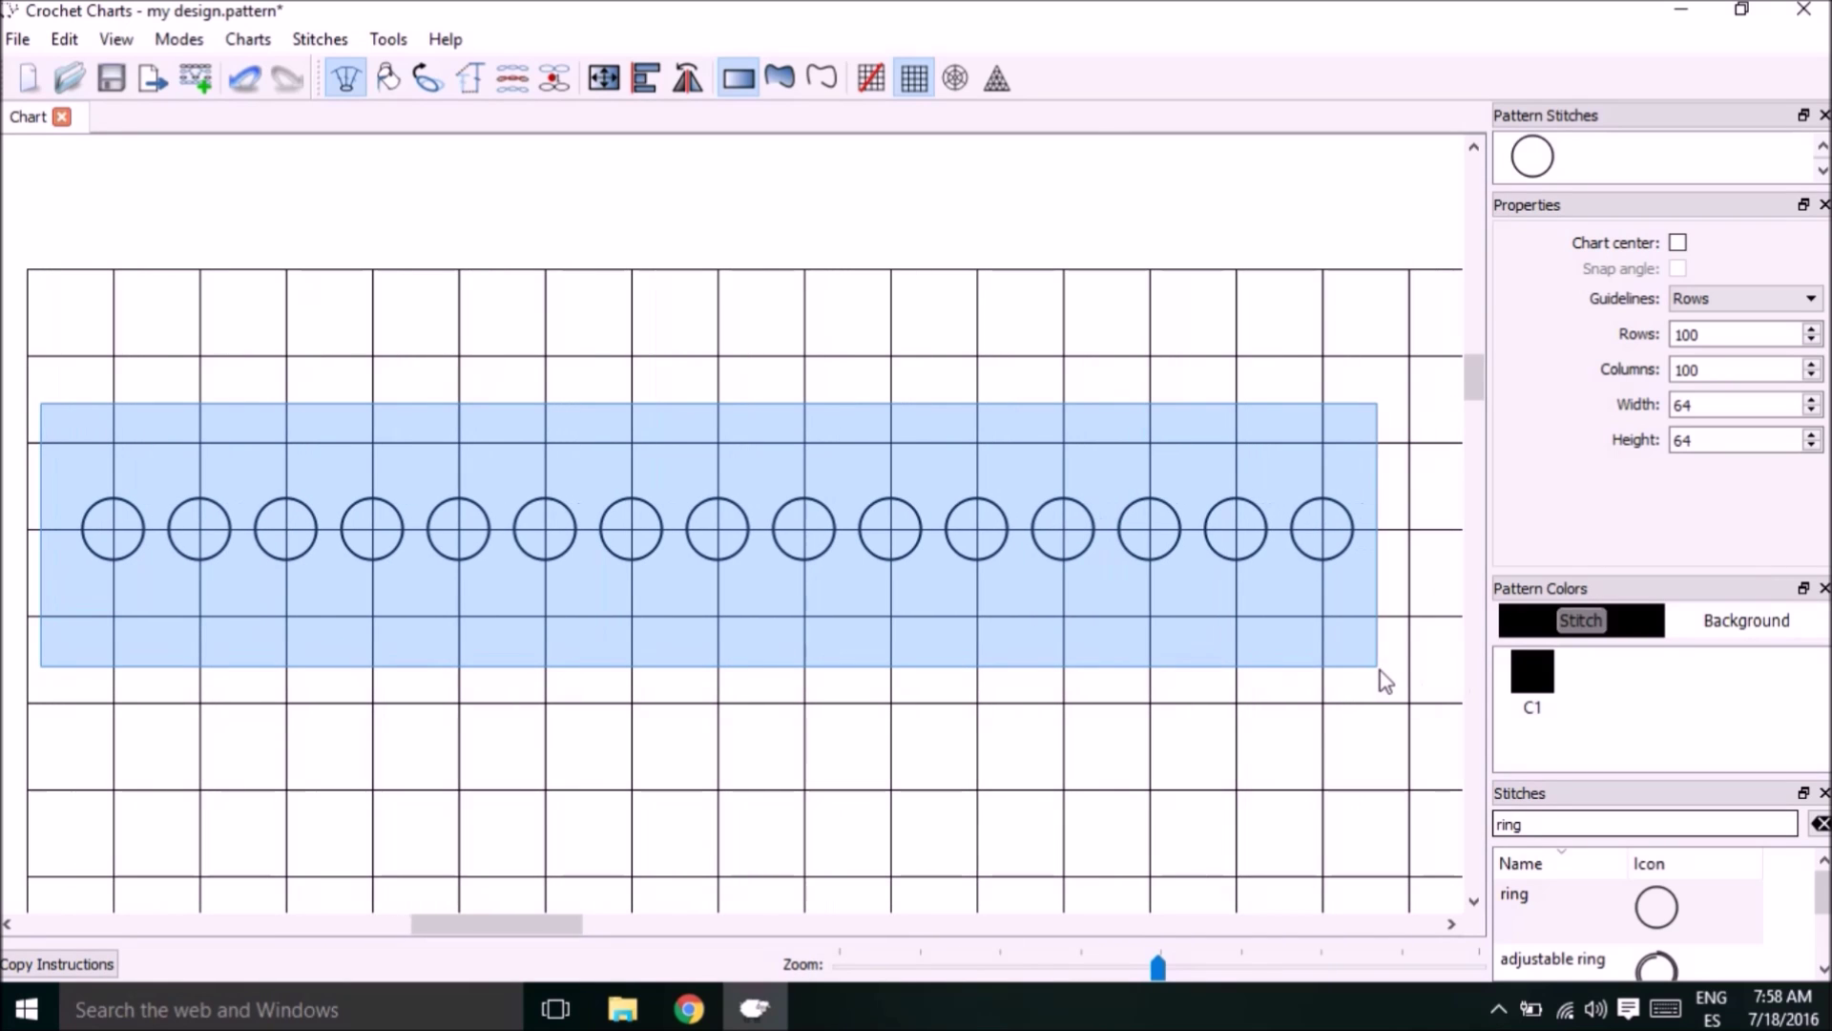
- Copy the whole row of rings and place the duplicate on the grid line directly below, aligned with the original
right_click(760, 680)
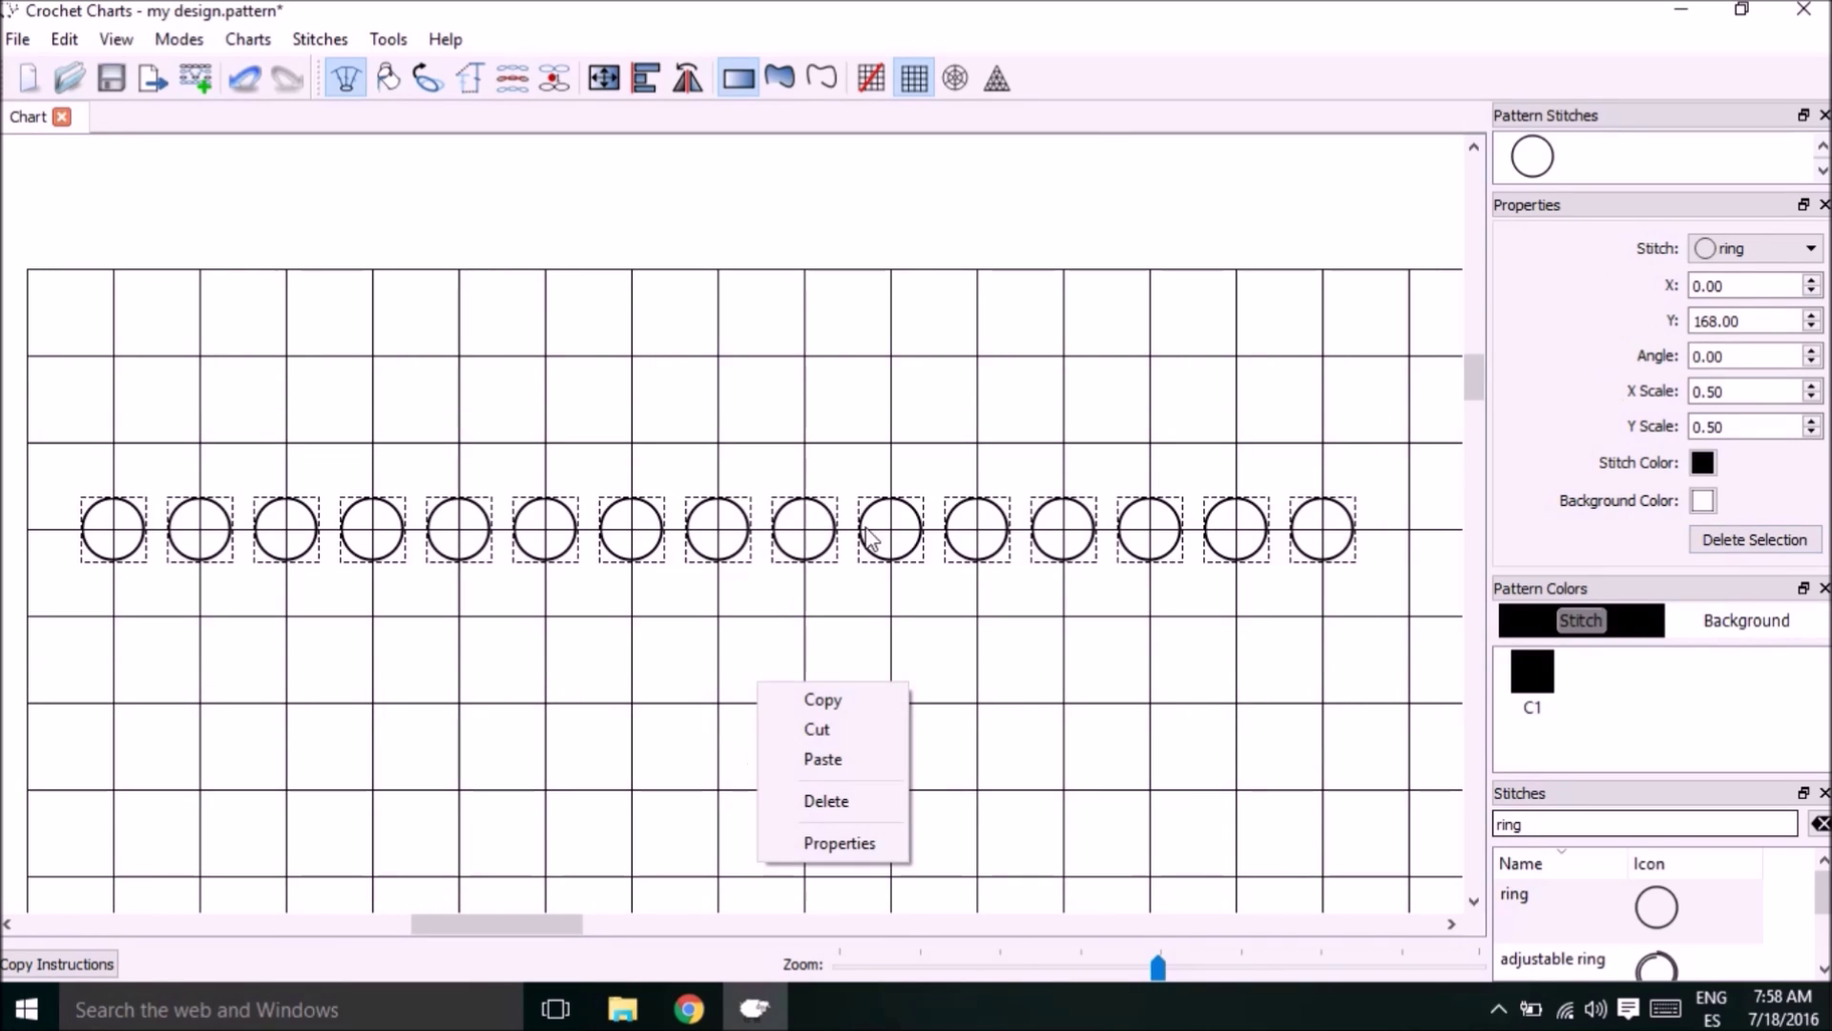
left_click(869, 701)
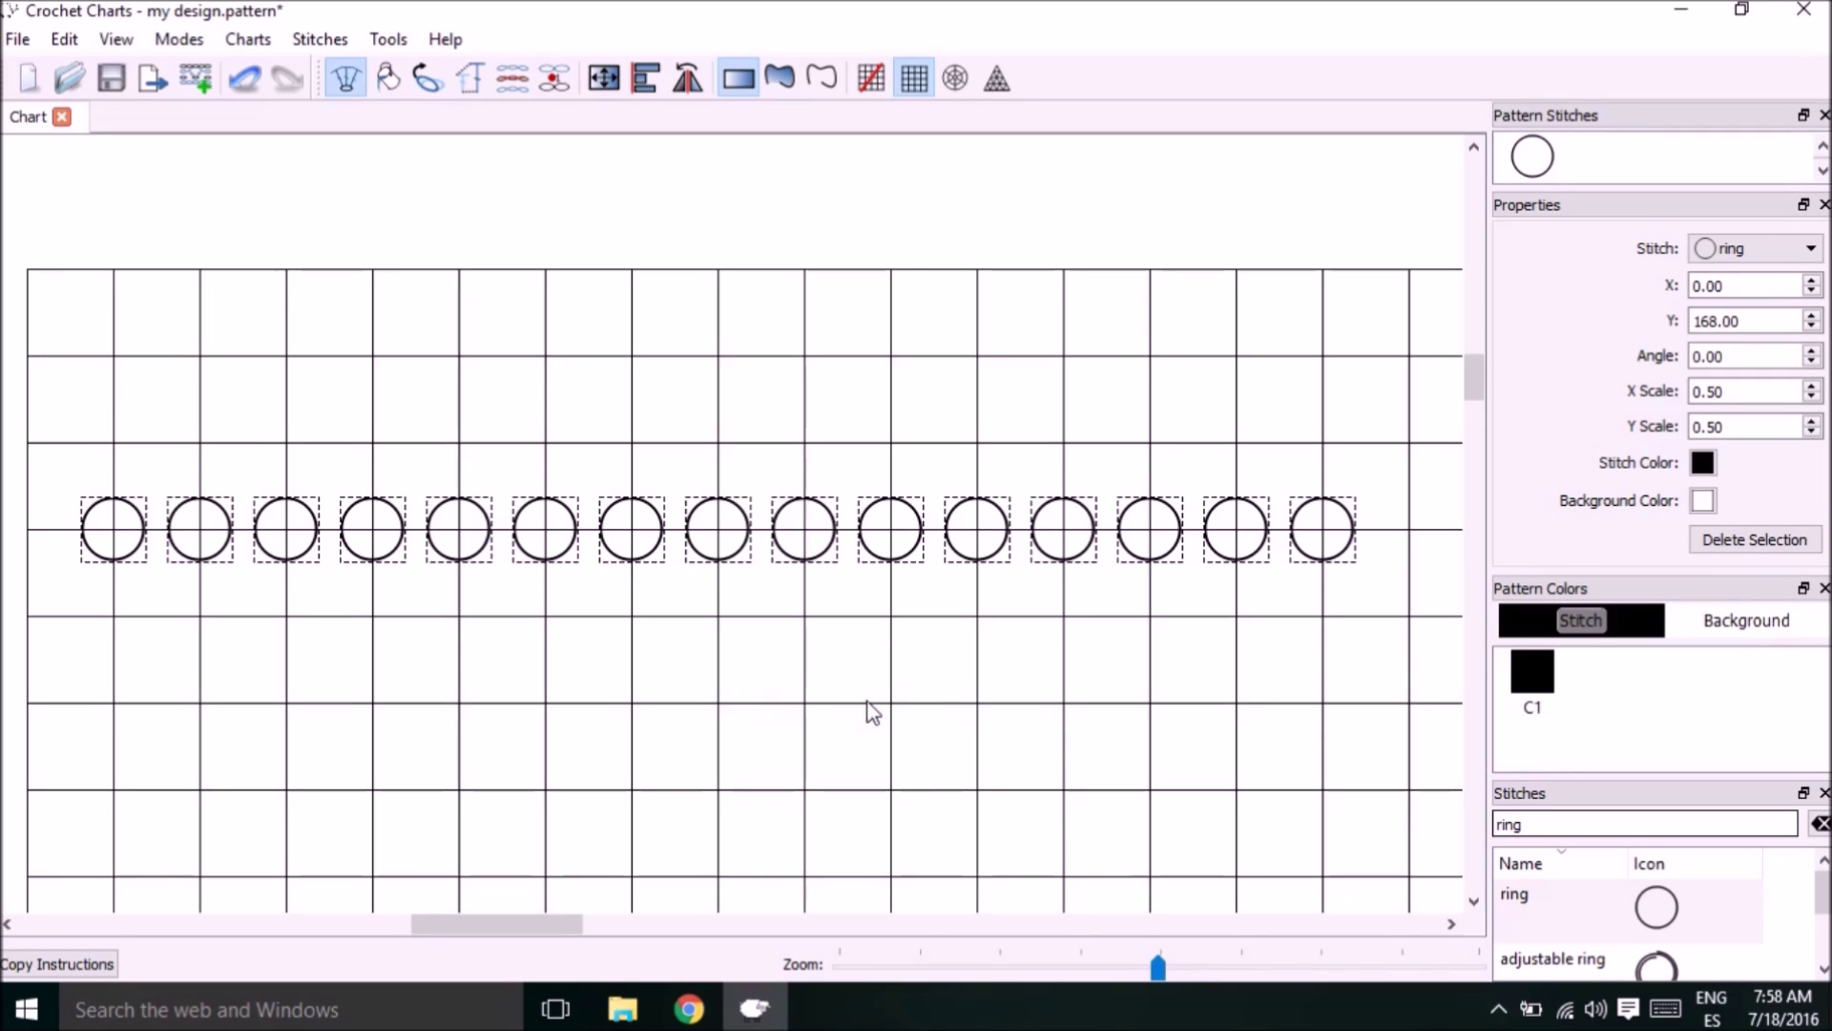
right_click(796, 622)
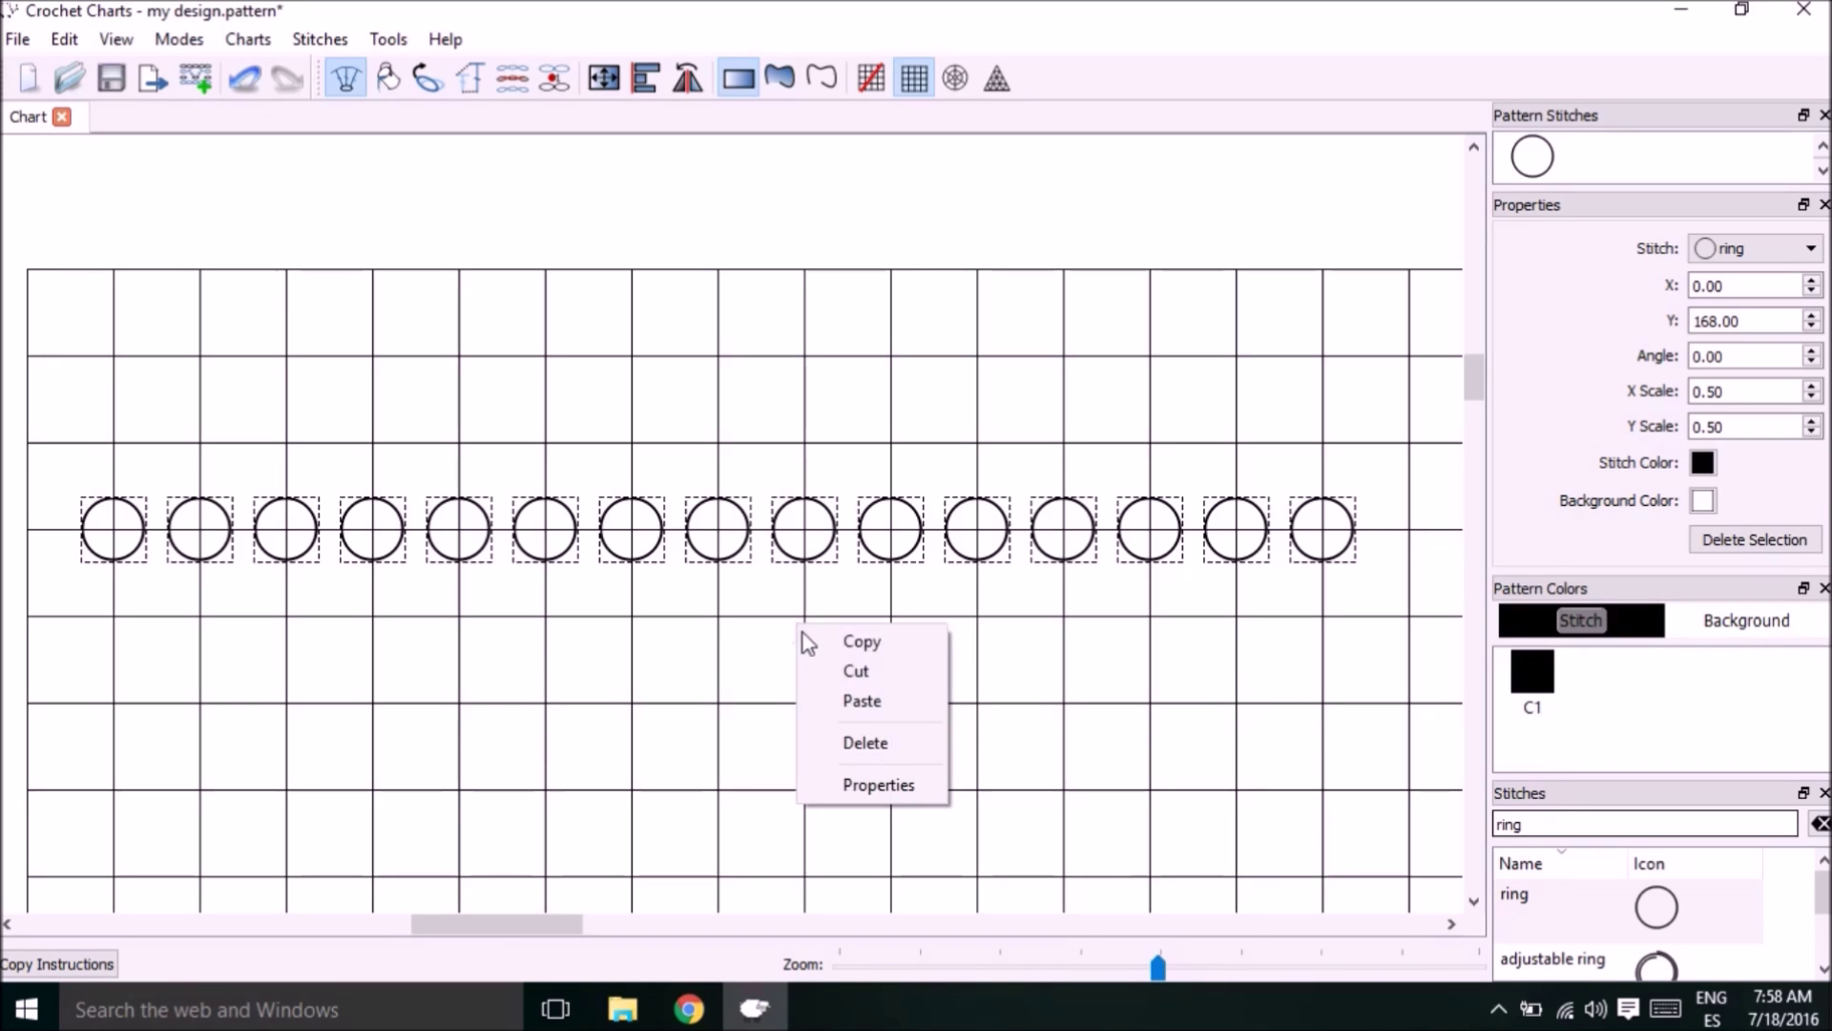
left_click(833, 699)
left_click_drag(916, 714, 829, 627)
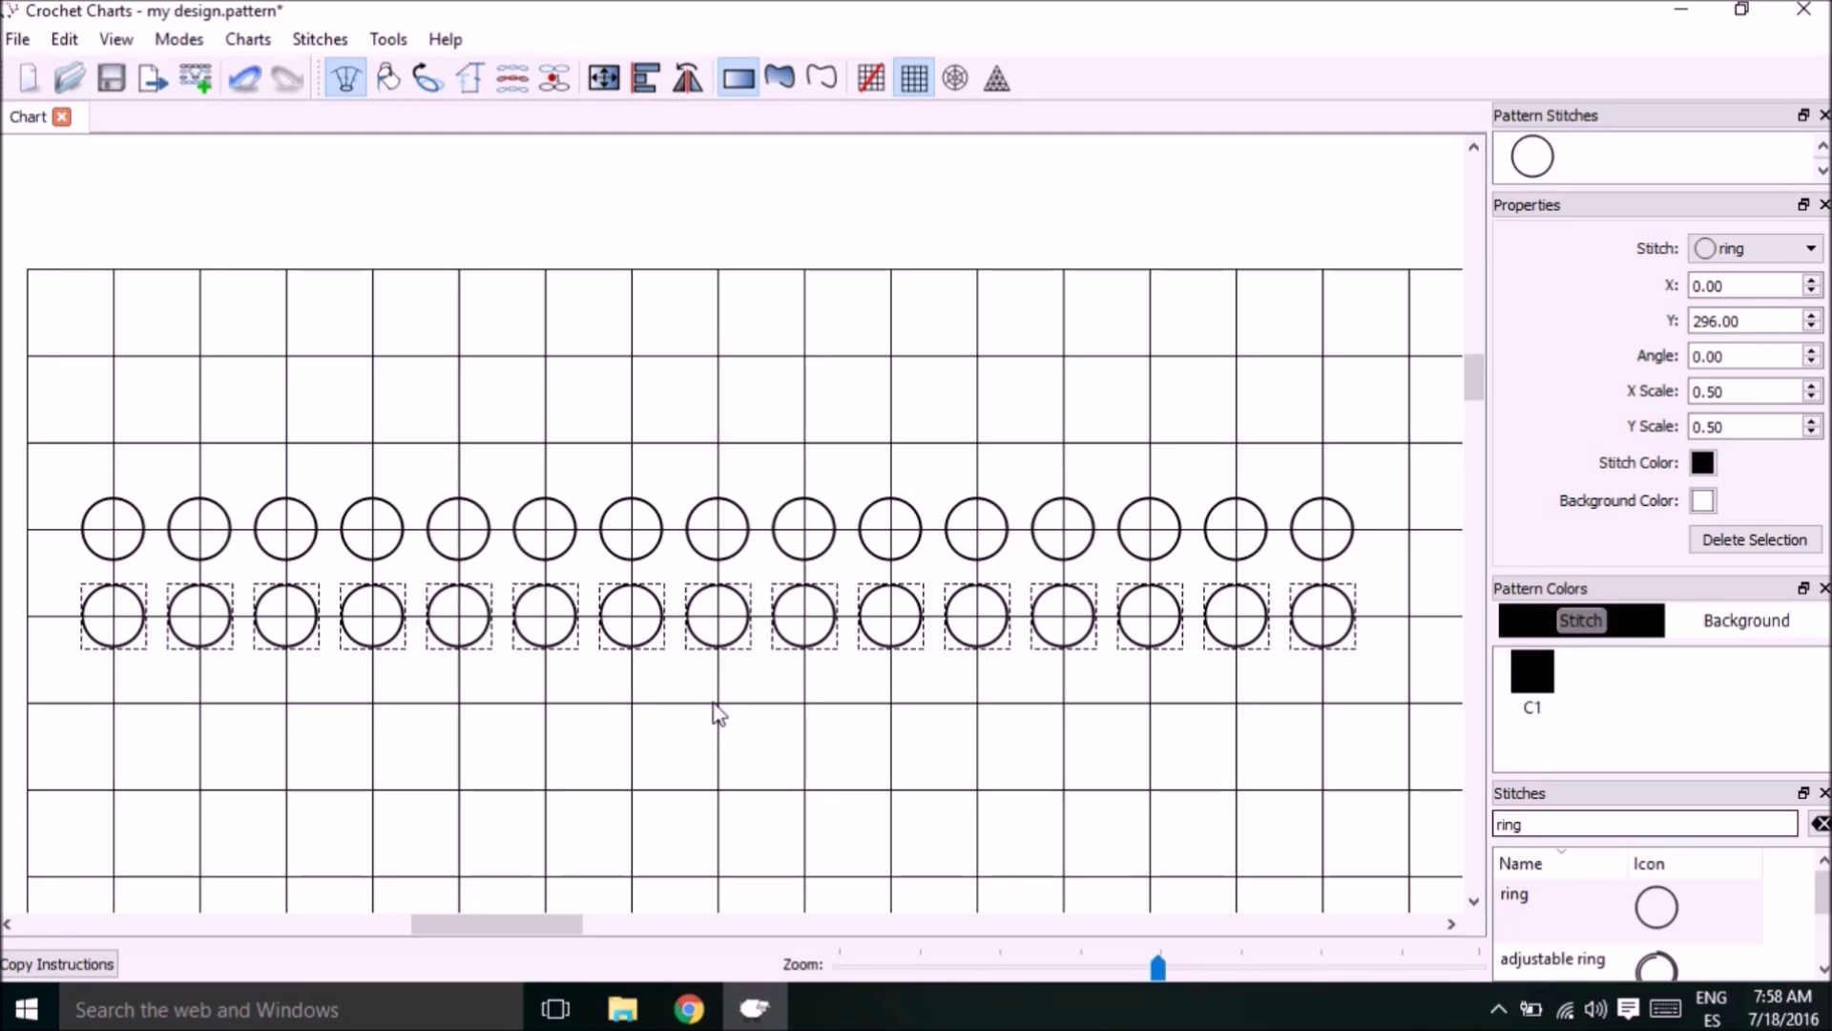
- Paste the copied ring row six more times, placing each copy on the next grid line down to make eight rows
key("ctrl+v")
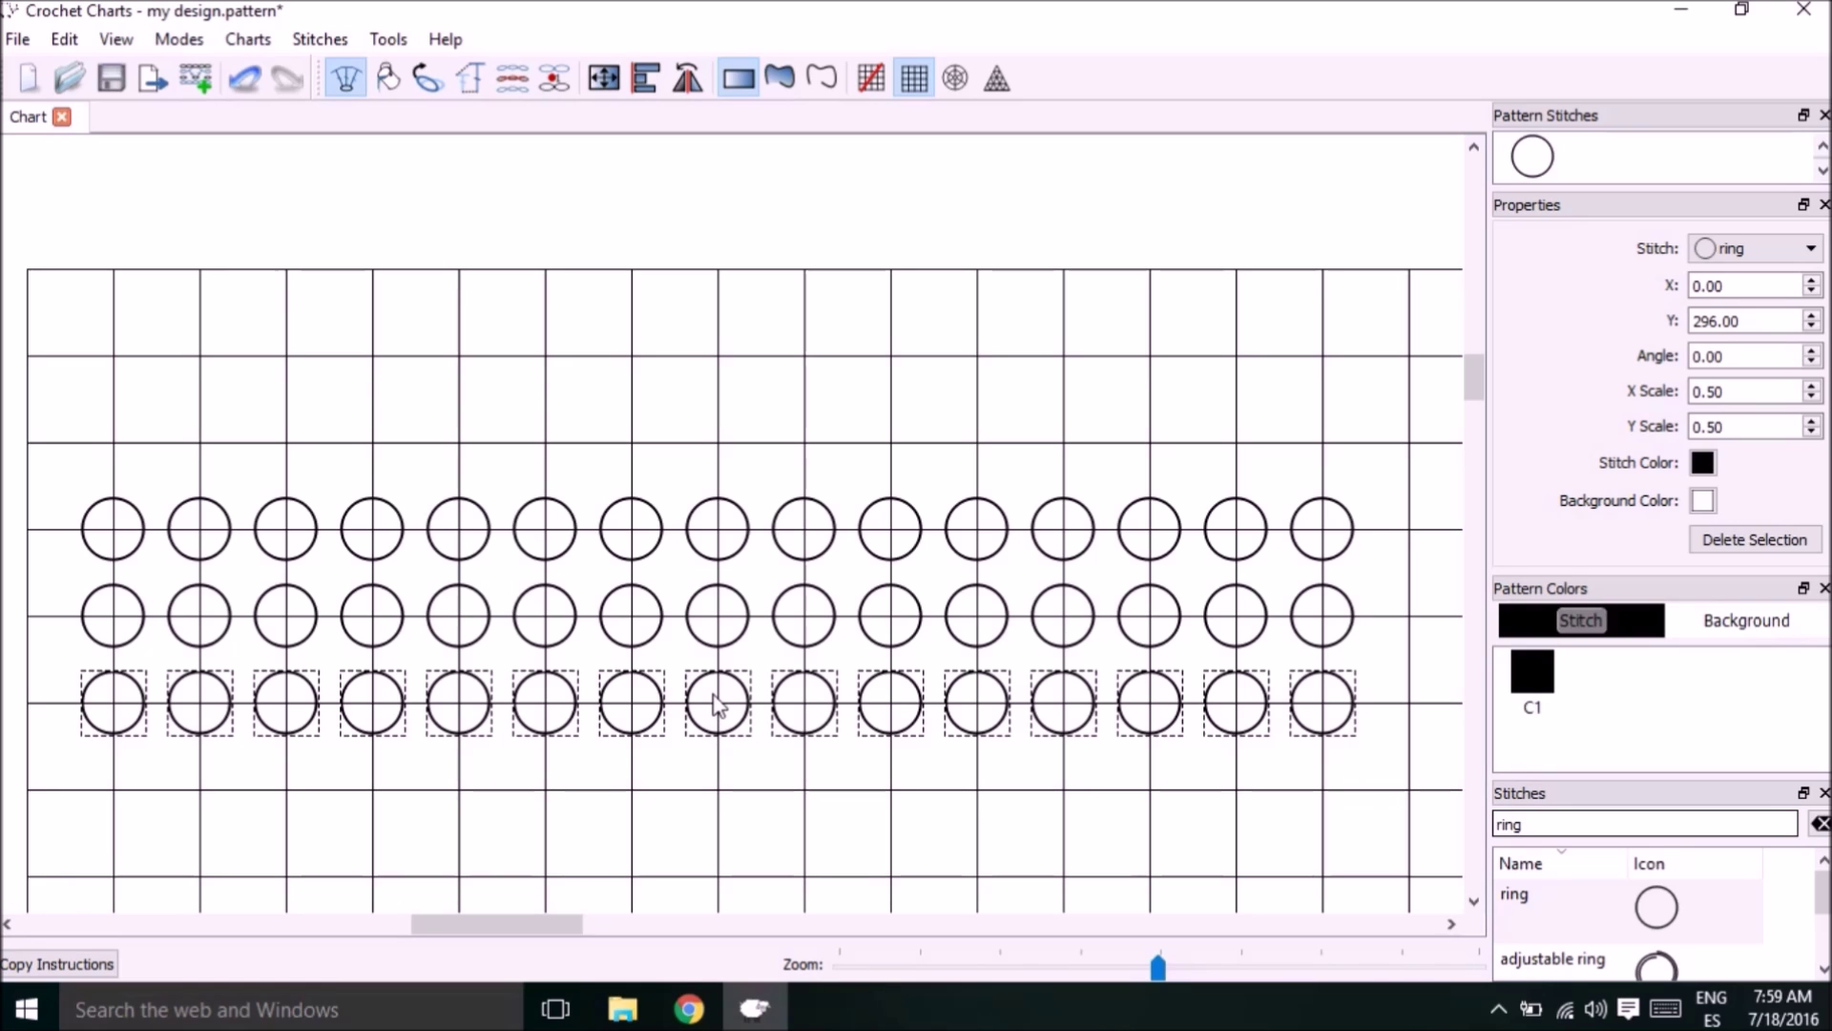
scroll(718, 704, "down", 1)
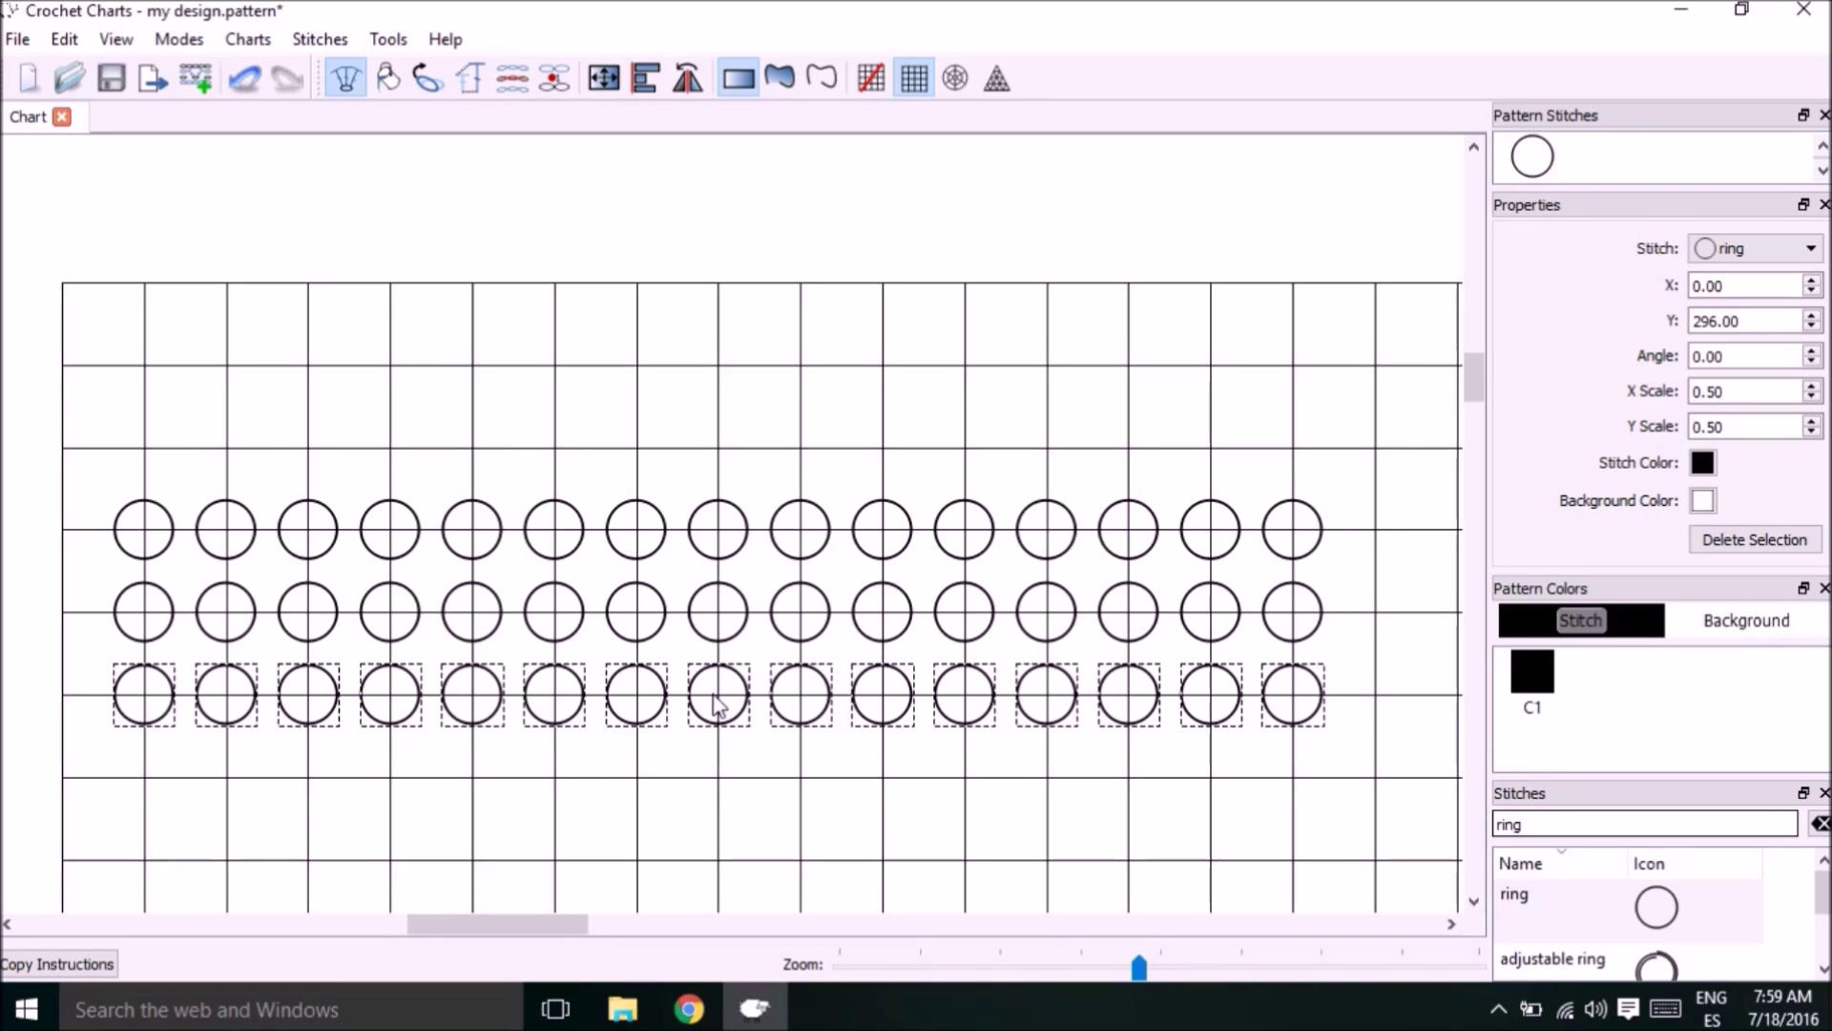
scroll(718, 704, "down", 1)
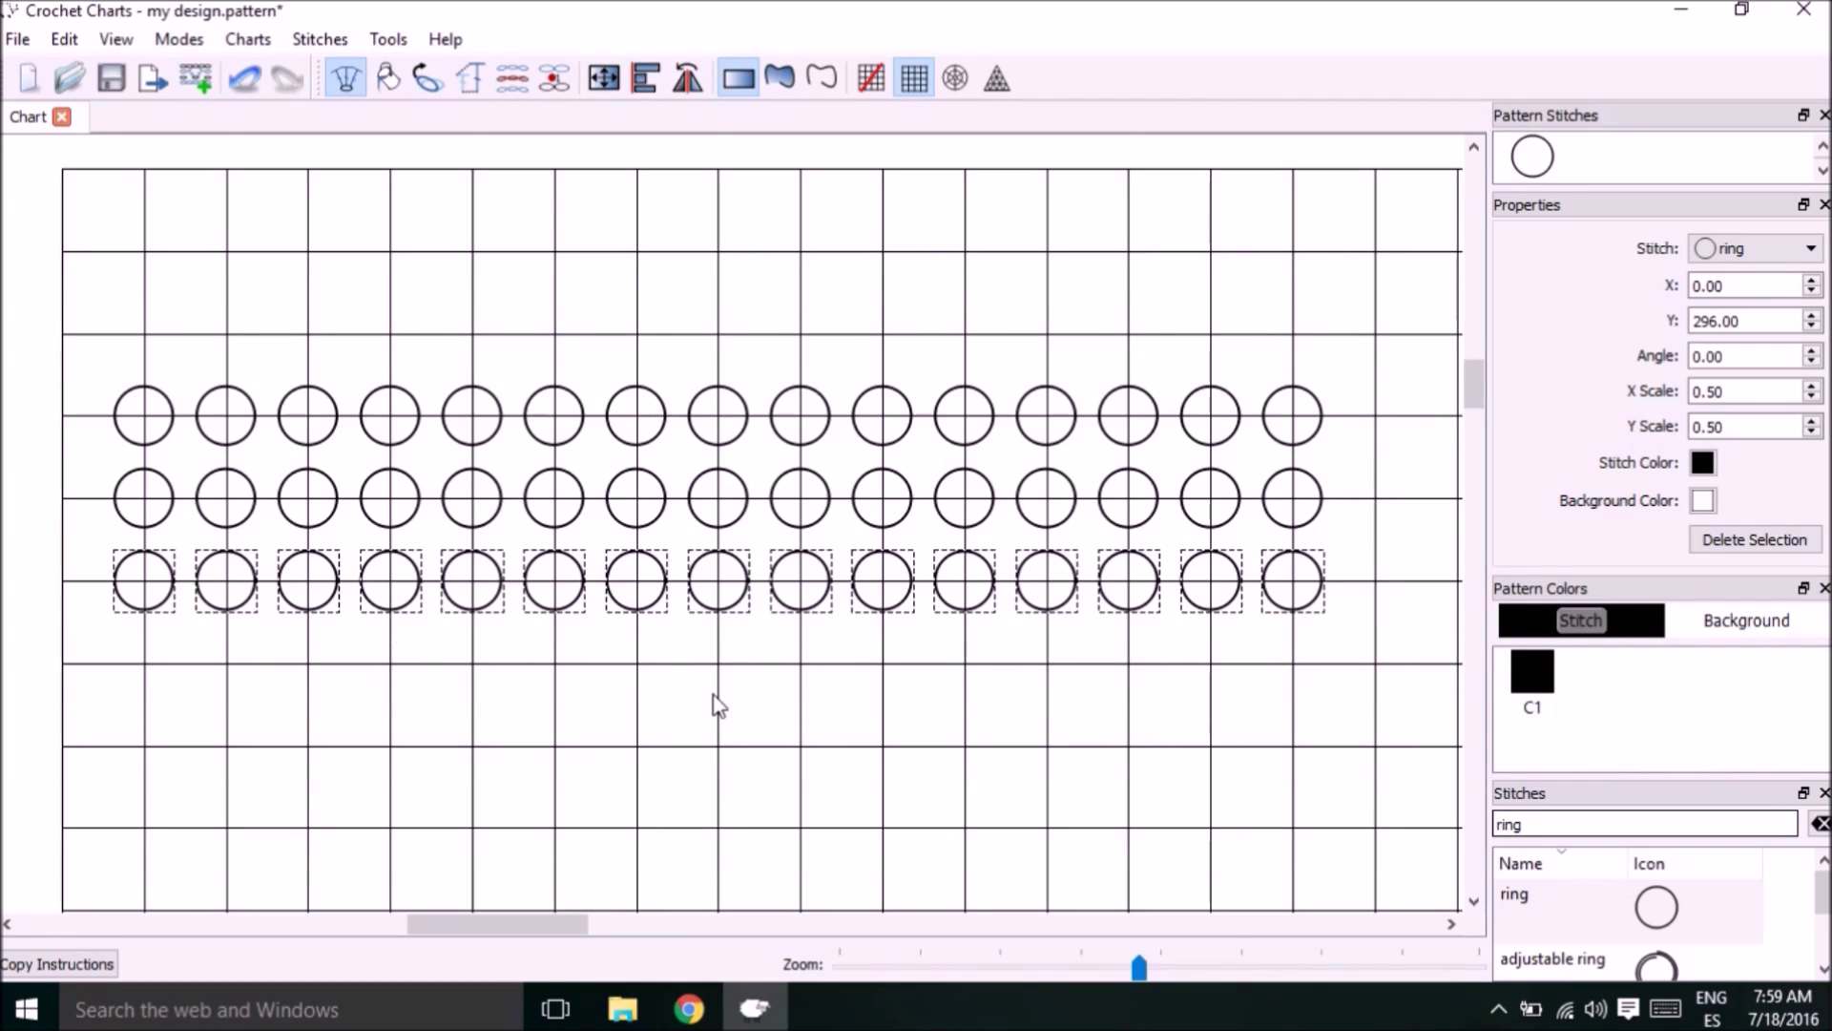
scroll(717, 704, "down", 1)
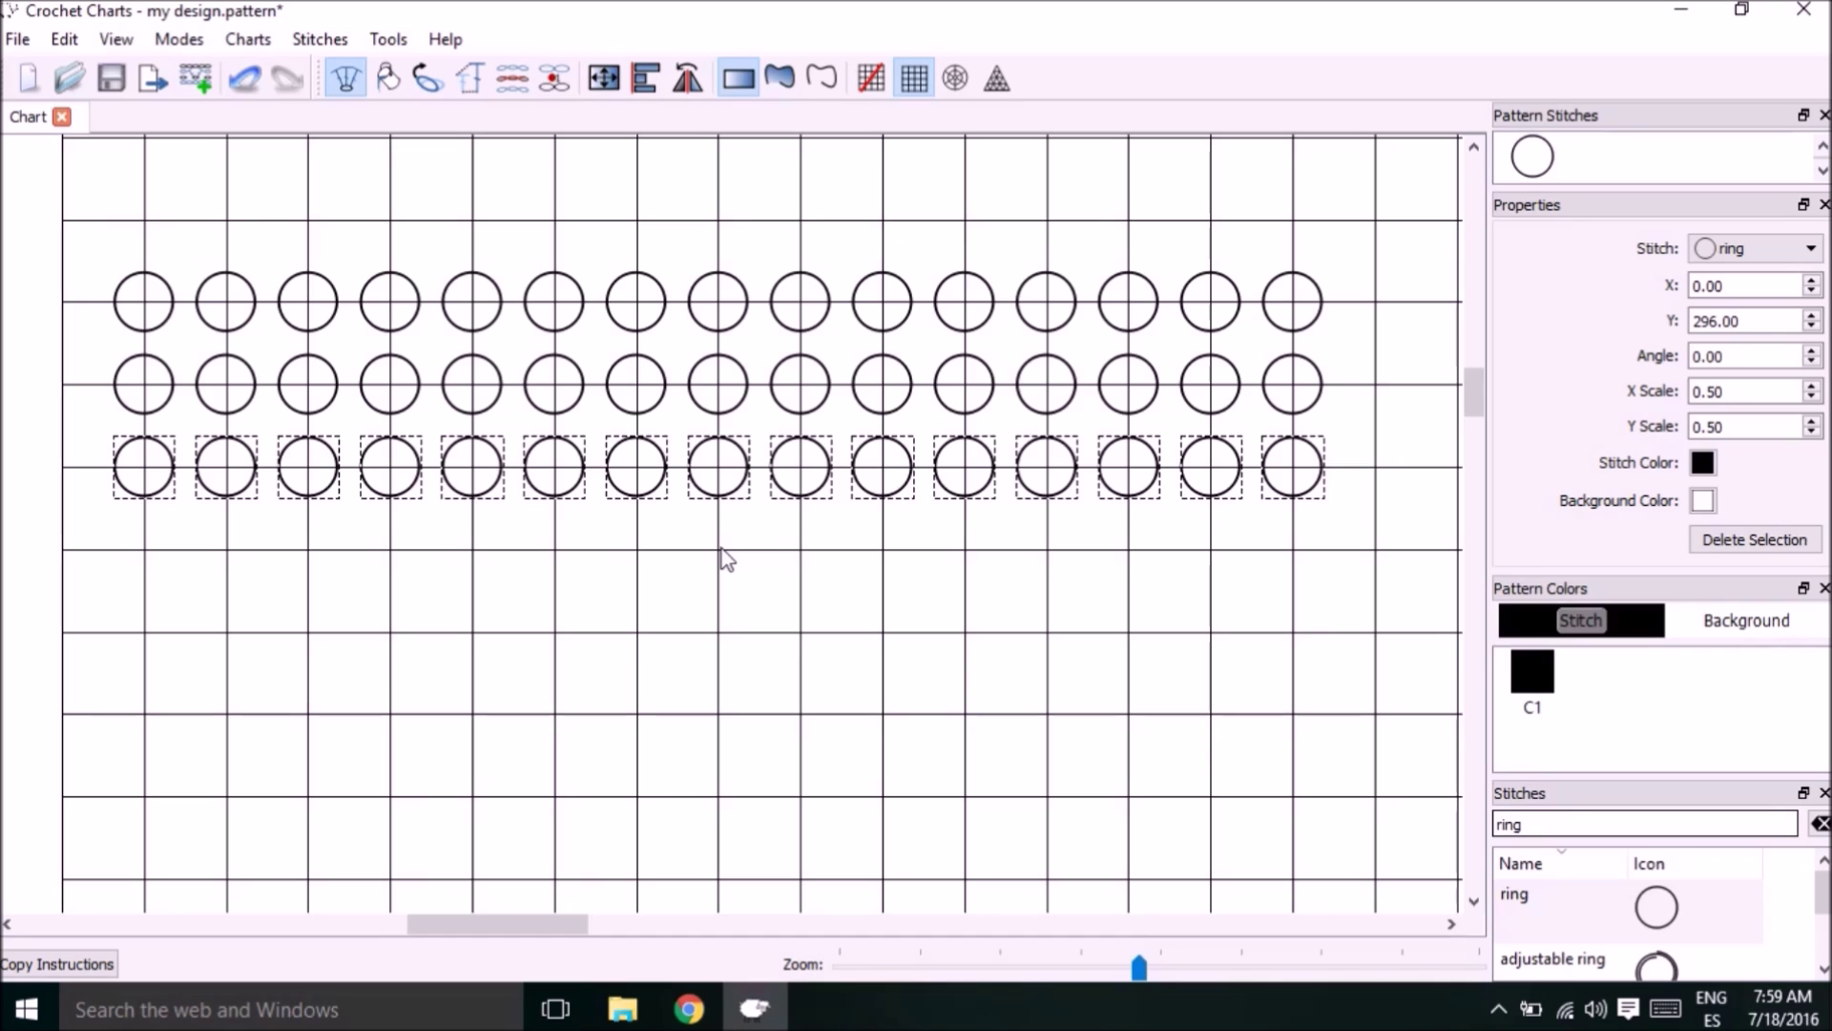
key("ctrl+v")
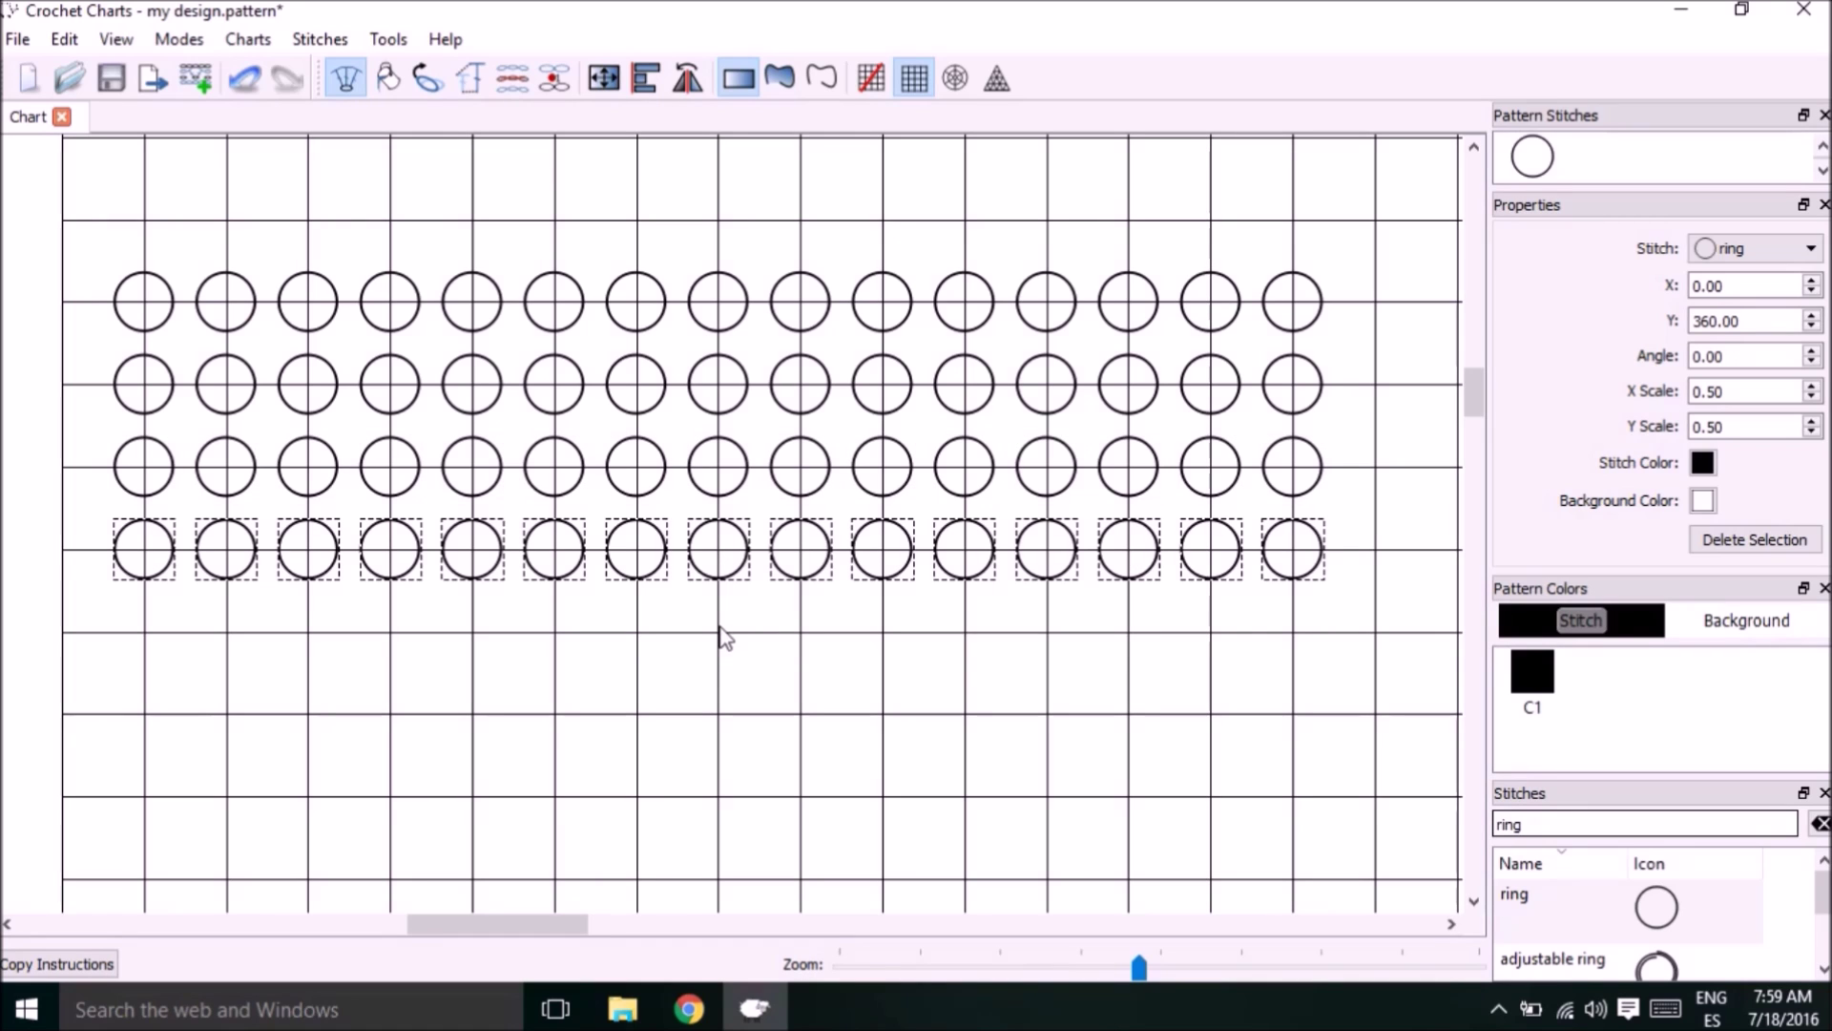
key("ctrl+v")
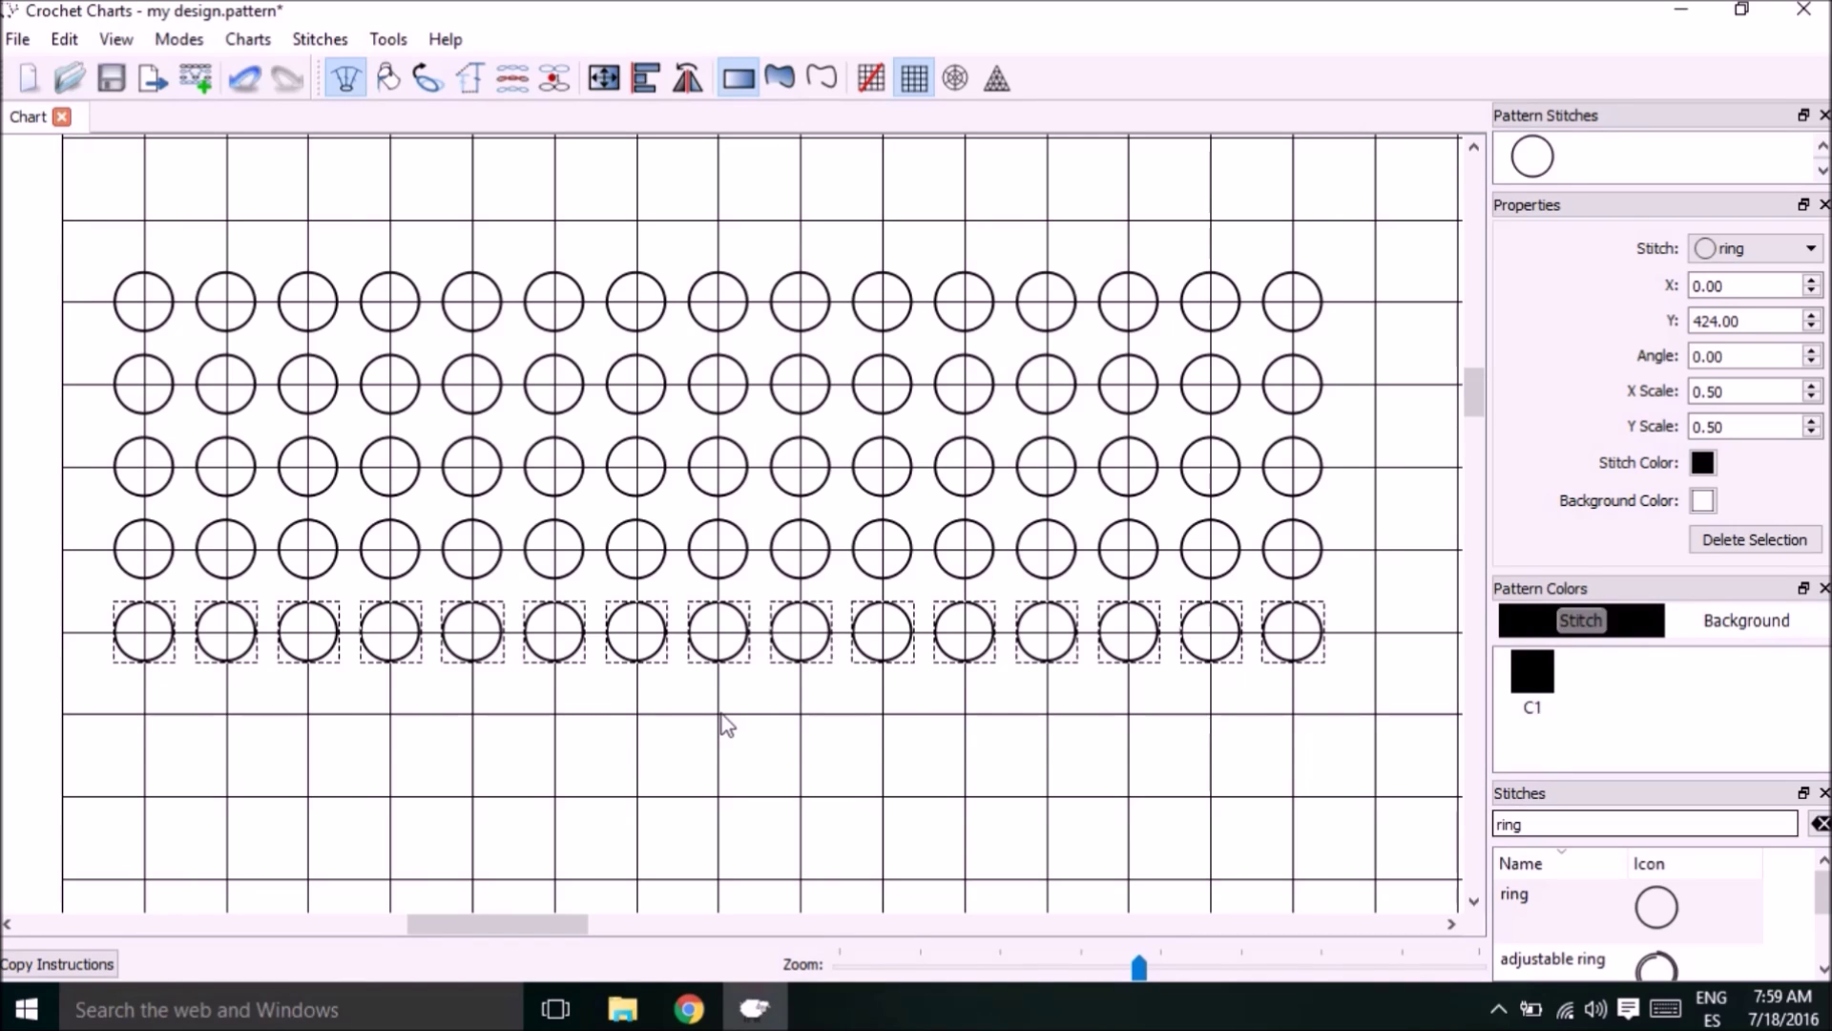
key("ctrl+v")
key("ctrl+v")
key("ctrl+v")
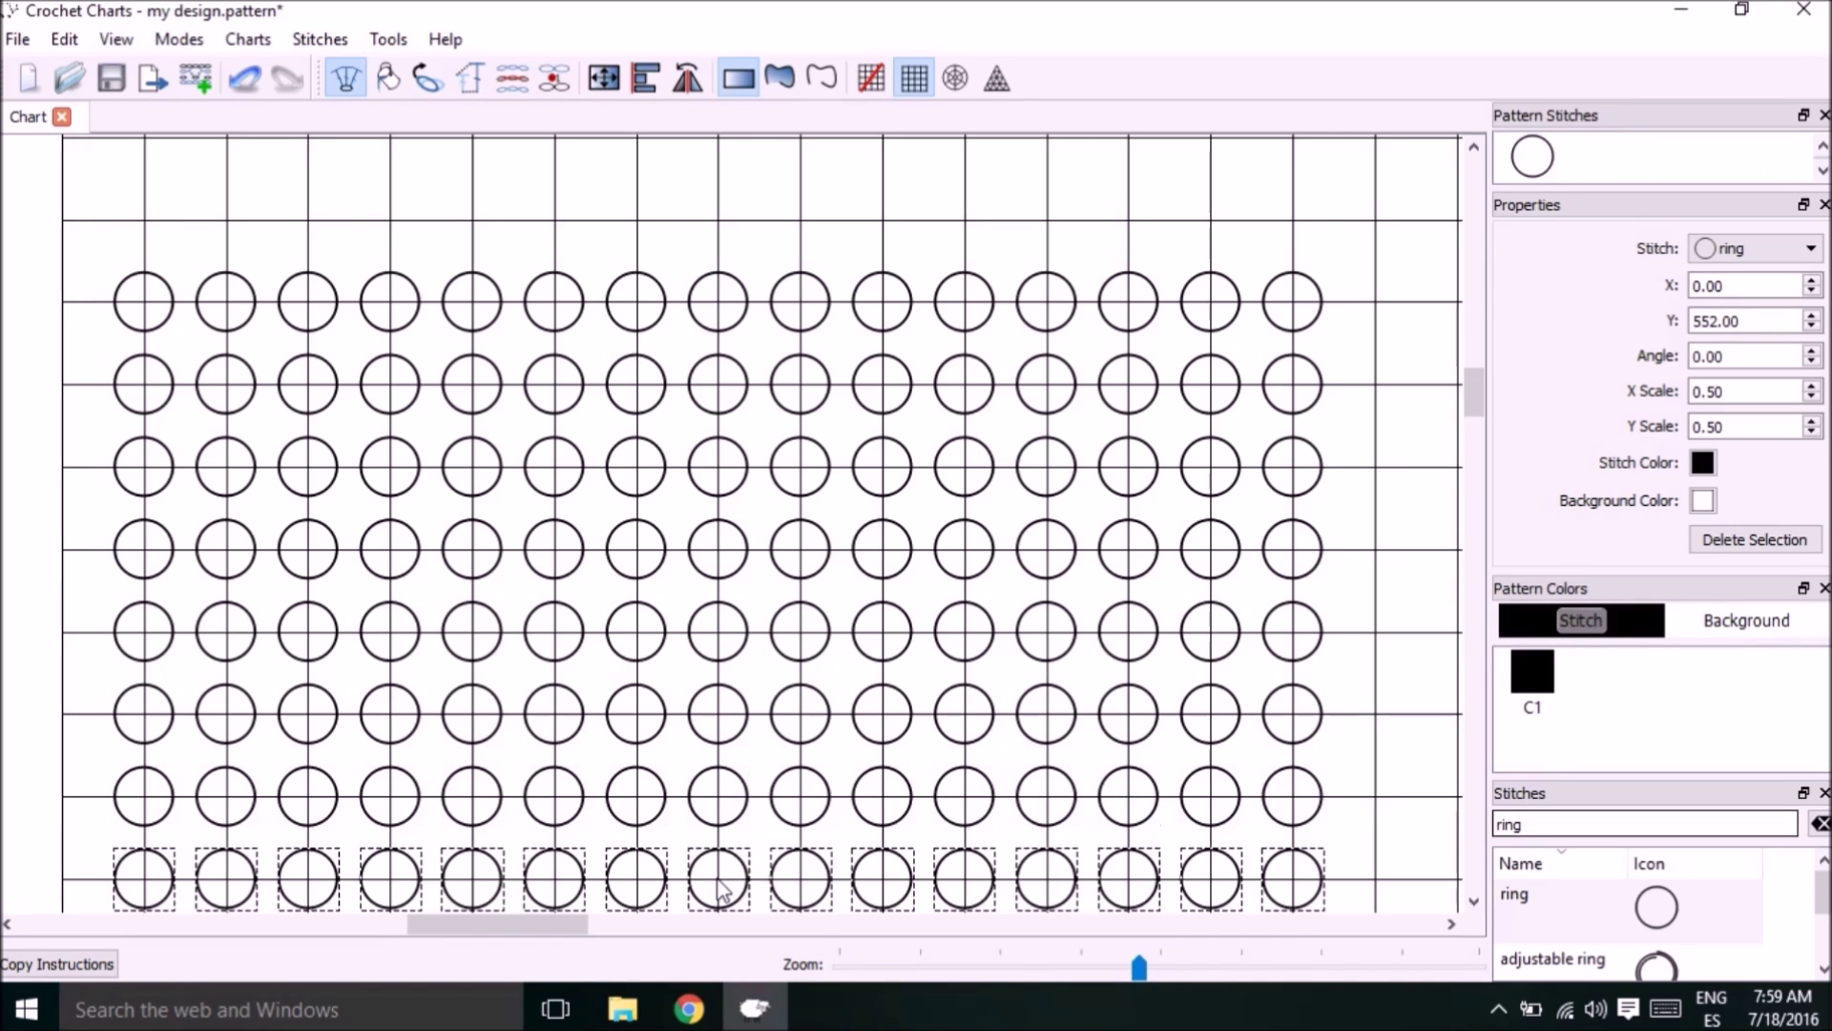
- Duplicate the entire eight-row block of rings and place the copy immediately to its right, continuing the same grid lines
scroll(724, 782, "down", 2)
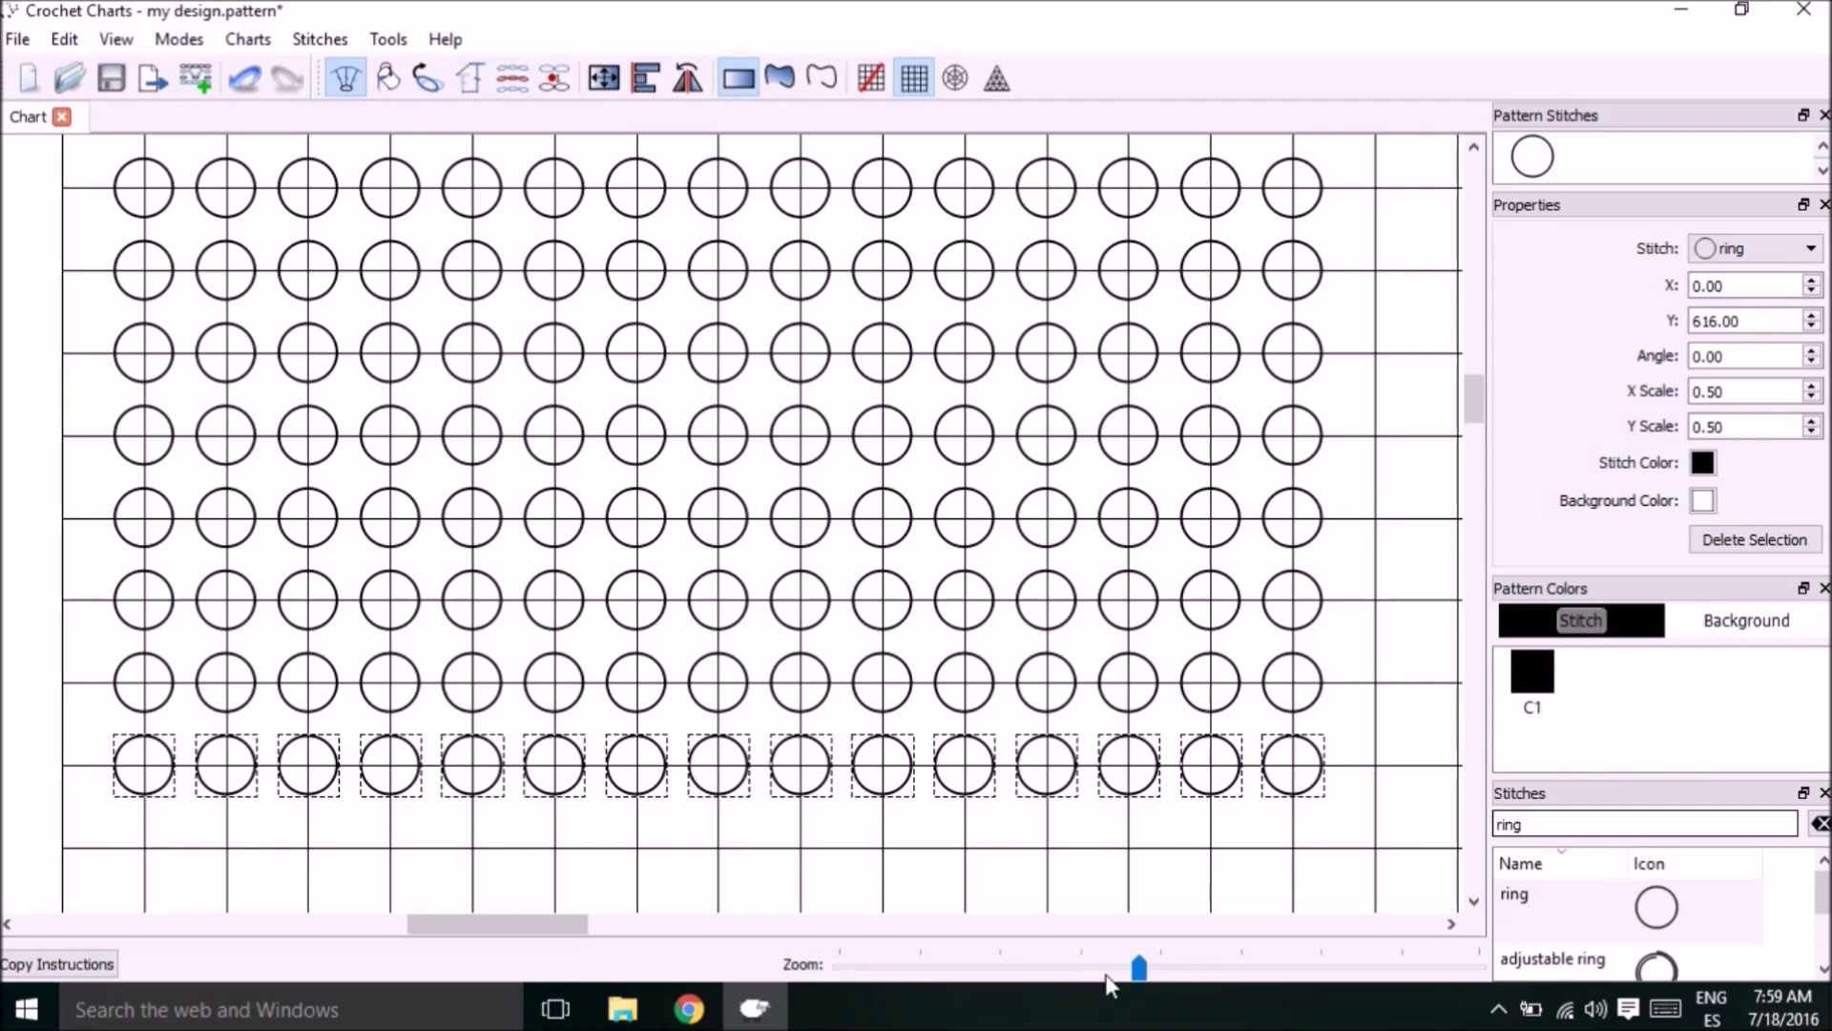
left_click_drag(1138, 966, 992, 966)
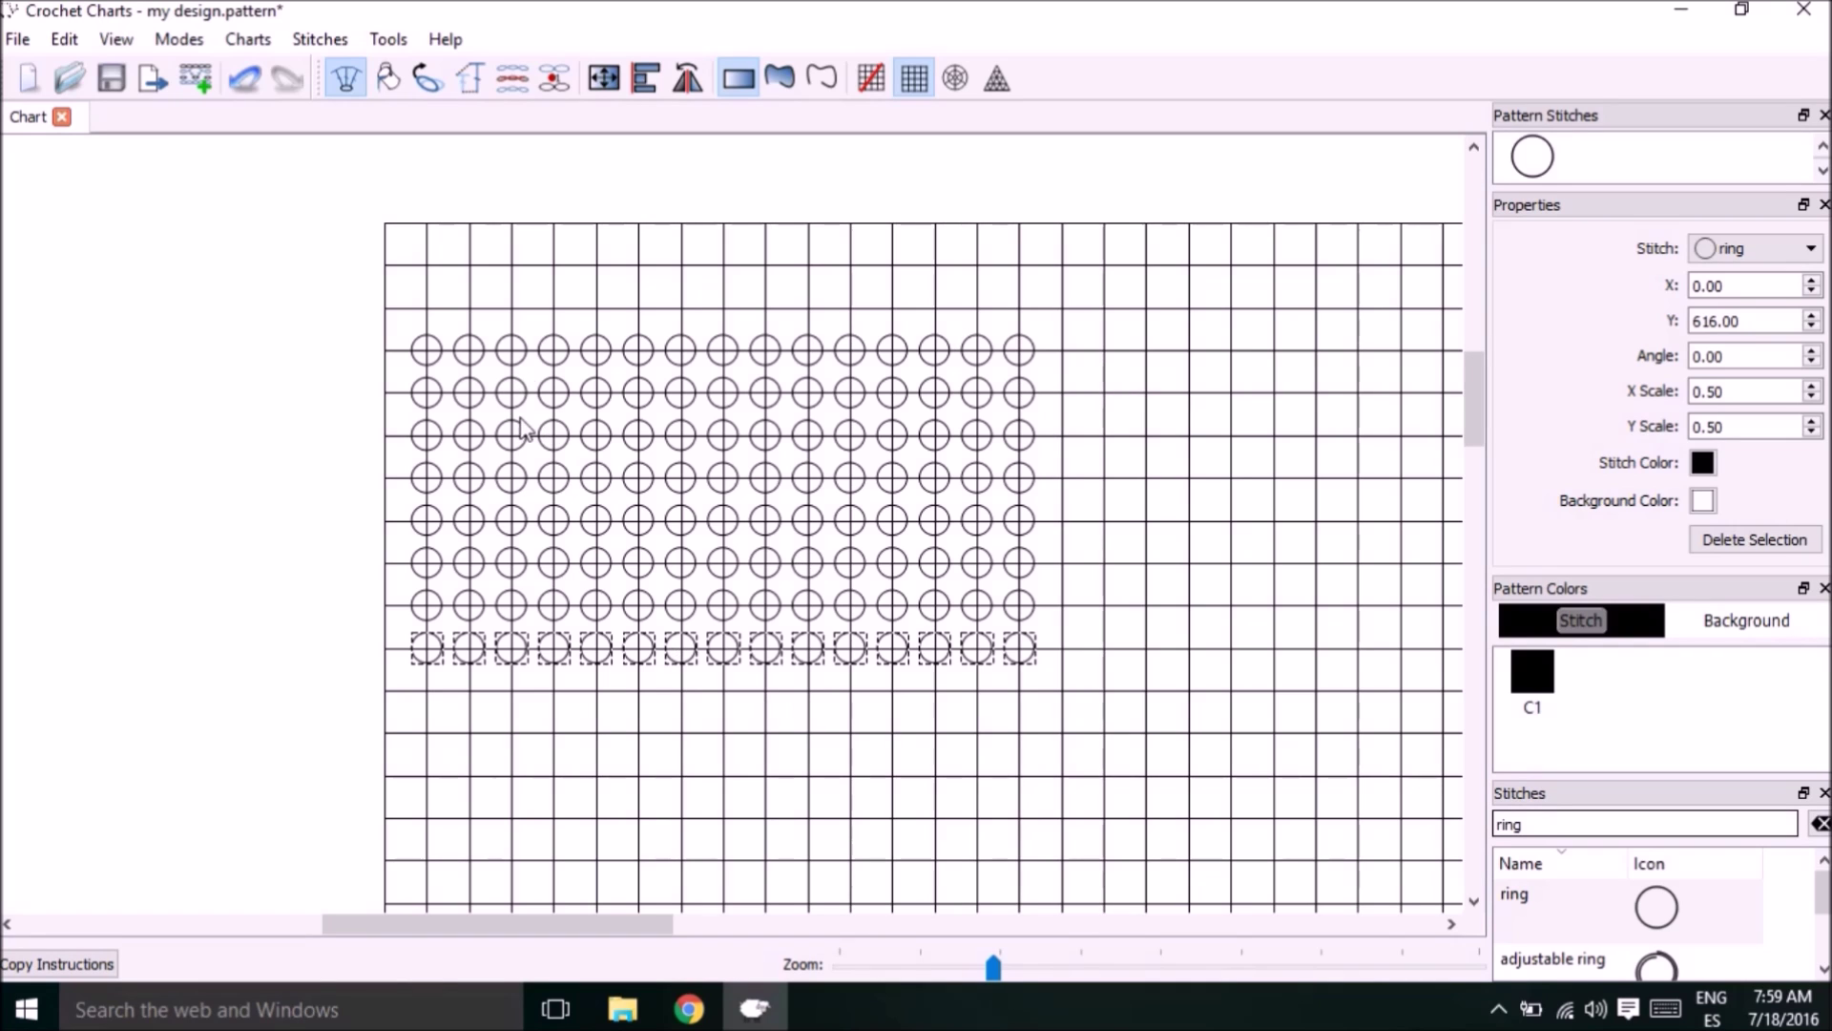
left_click(511, 324)
left_click_drag(327, 264, 1093, 773)
right_click(1070, 764)
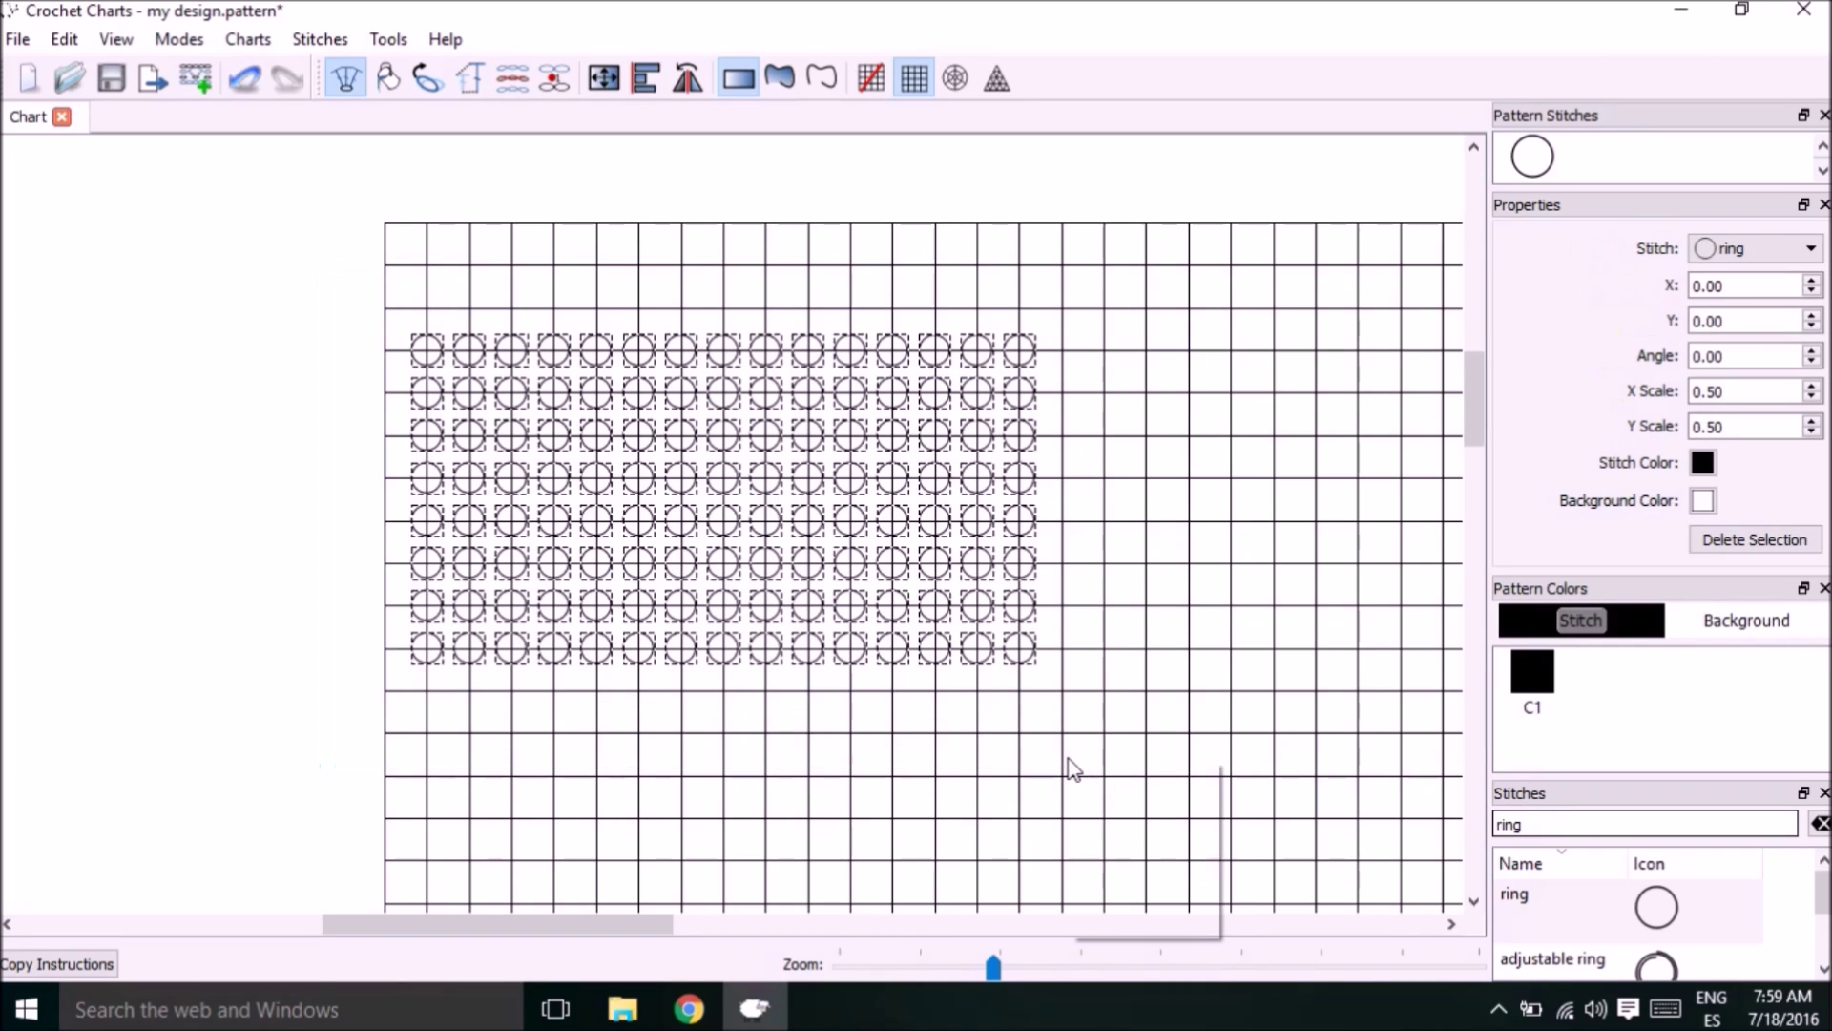
left_click(1161, 788)
right_click(1212, 491)
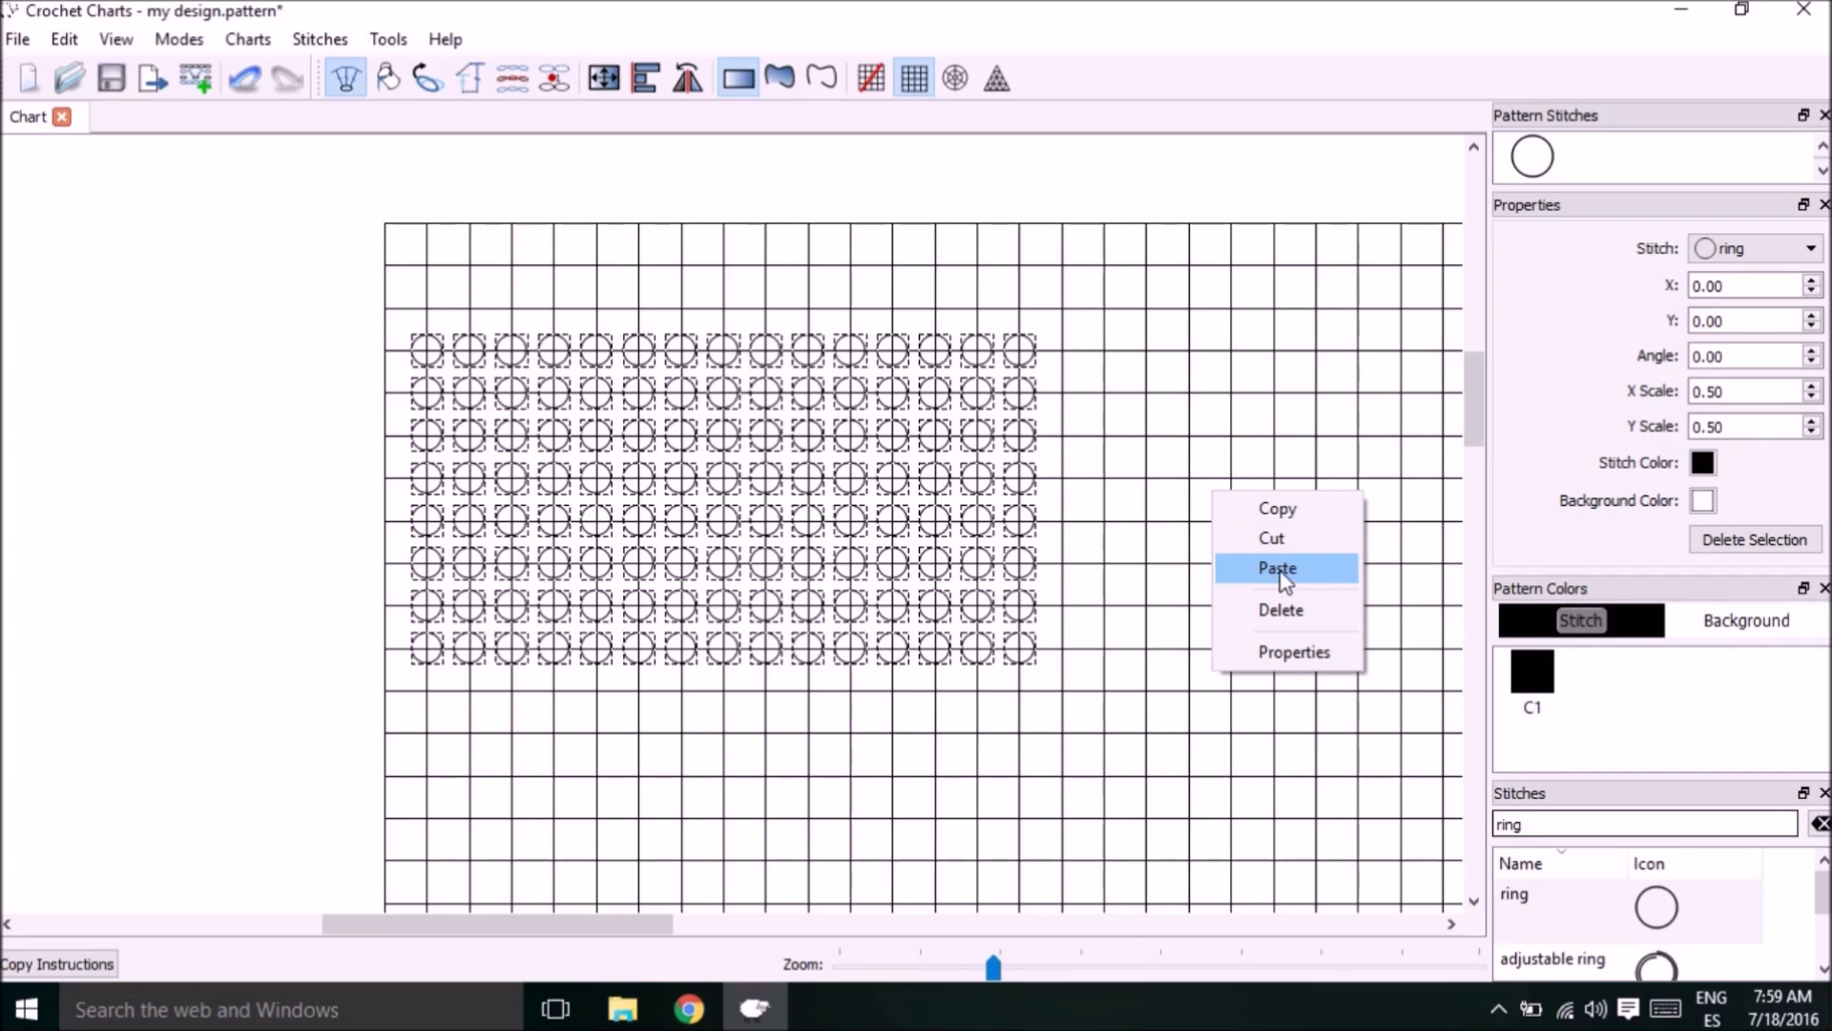
left_click(1281, 571)
left_click_drag(1283, 606, 1371, 525)
scroll(1104, 626, "down", 1)
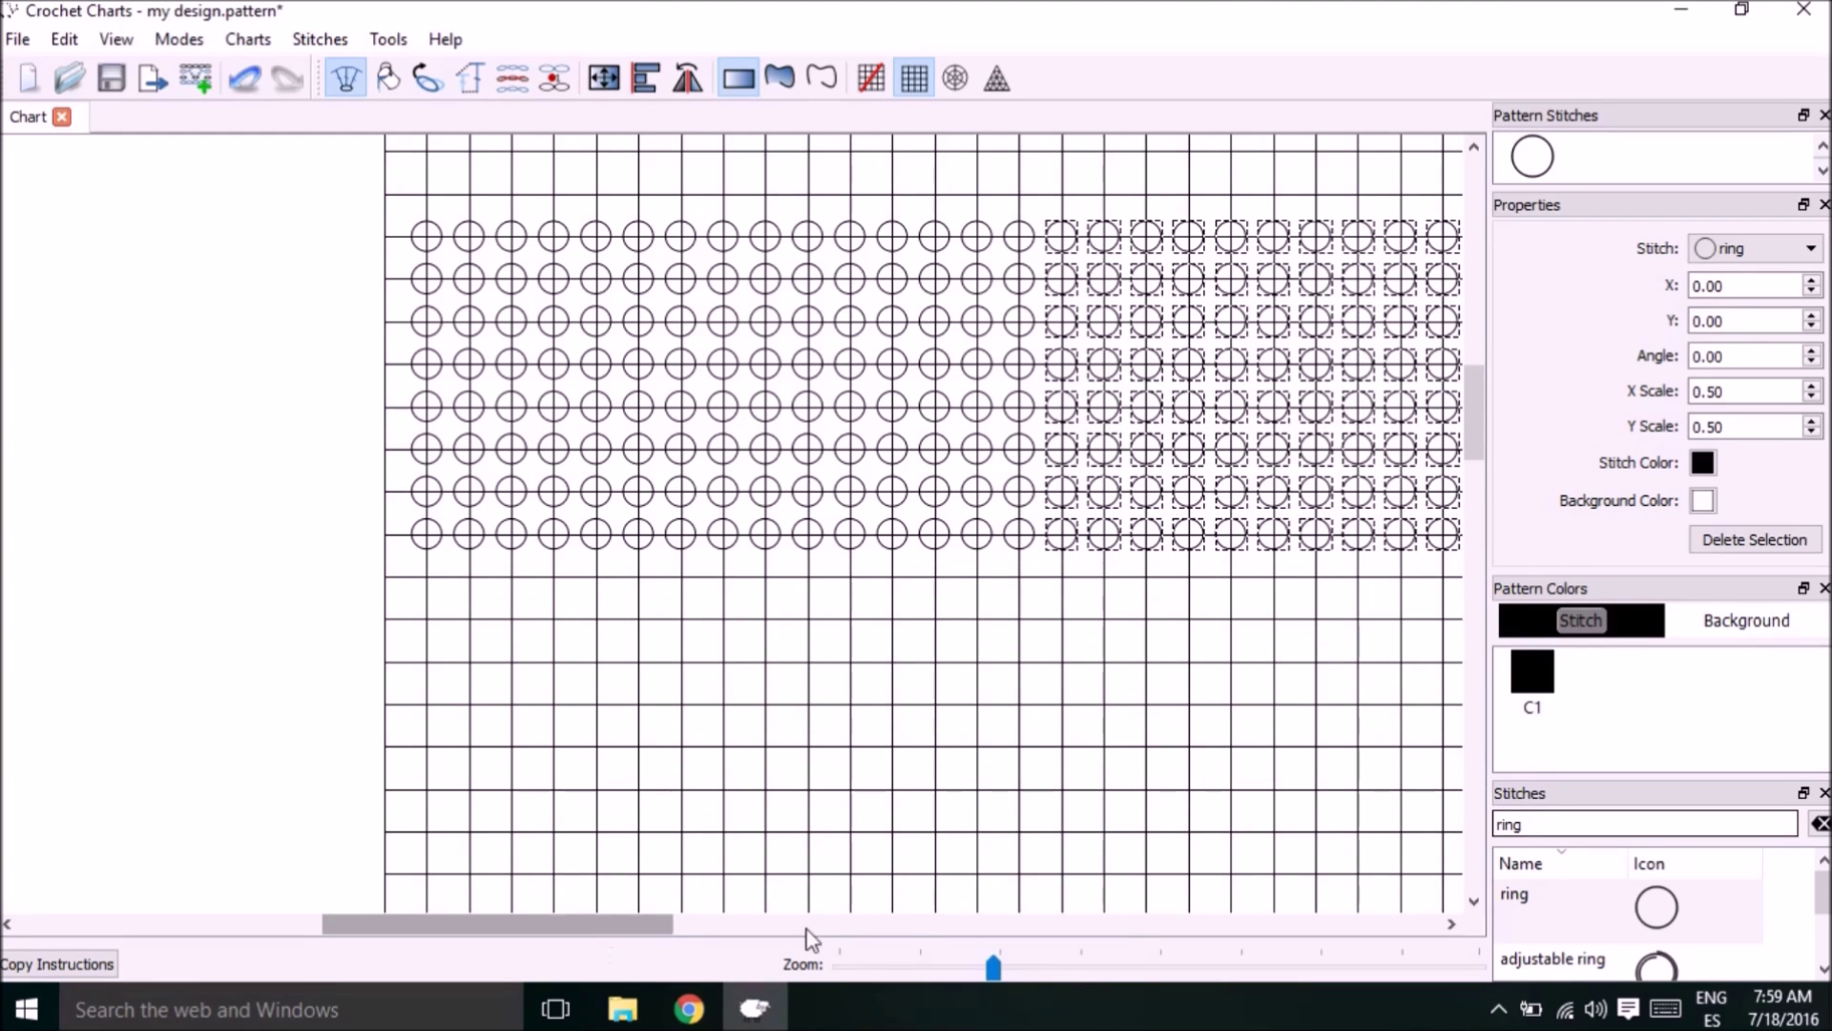
- Copy both side-by-side ring blocks and paste them directly underneath, extending the pattern to 16 rows
left_click_drag(990, 965, 933, 968)
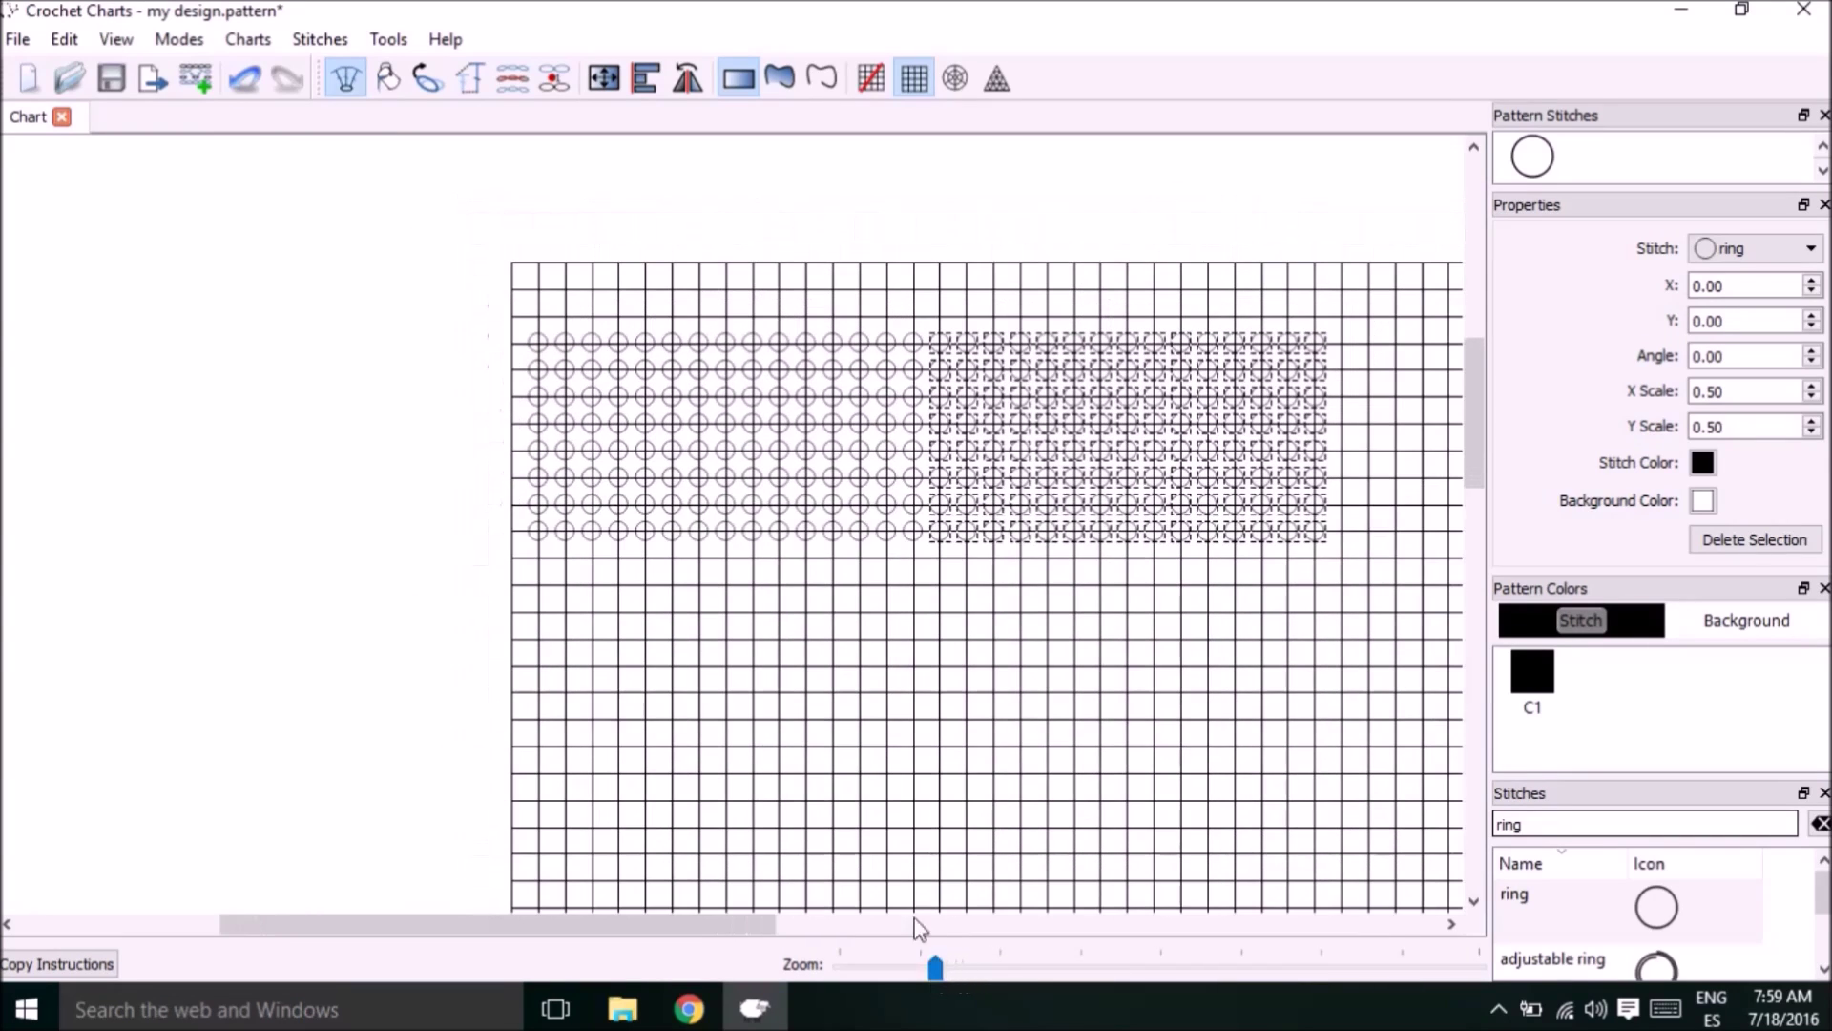
left_click_drag(524, 292, 1355, 627)
right_click(1194, 618)
left_click(1199, 625)
right_click(914, 665)
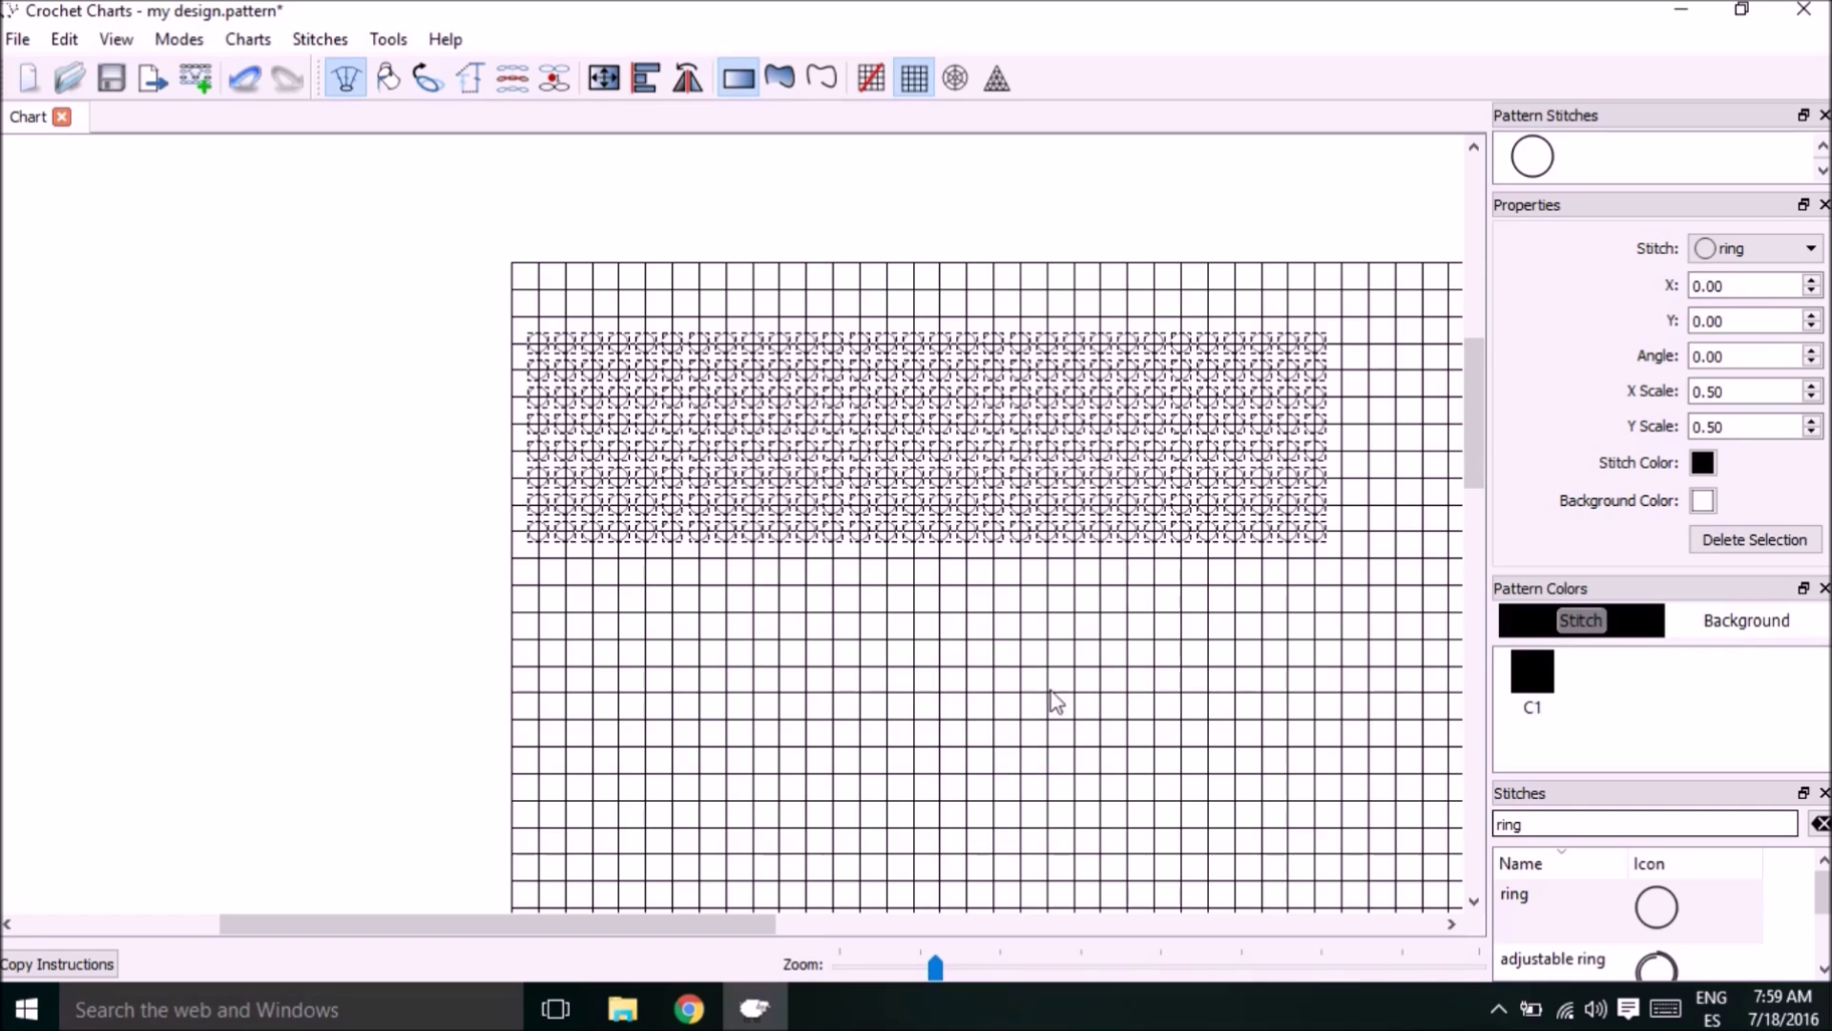
left_click(997, 740)
left_click_drag(1086, 730, 905, 730)
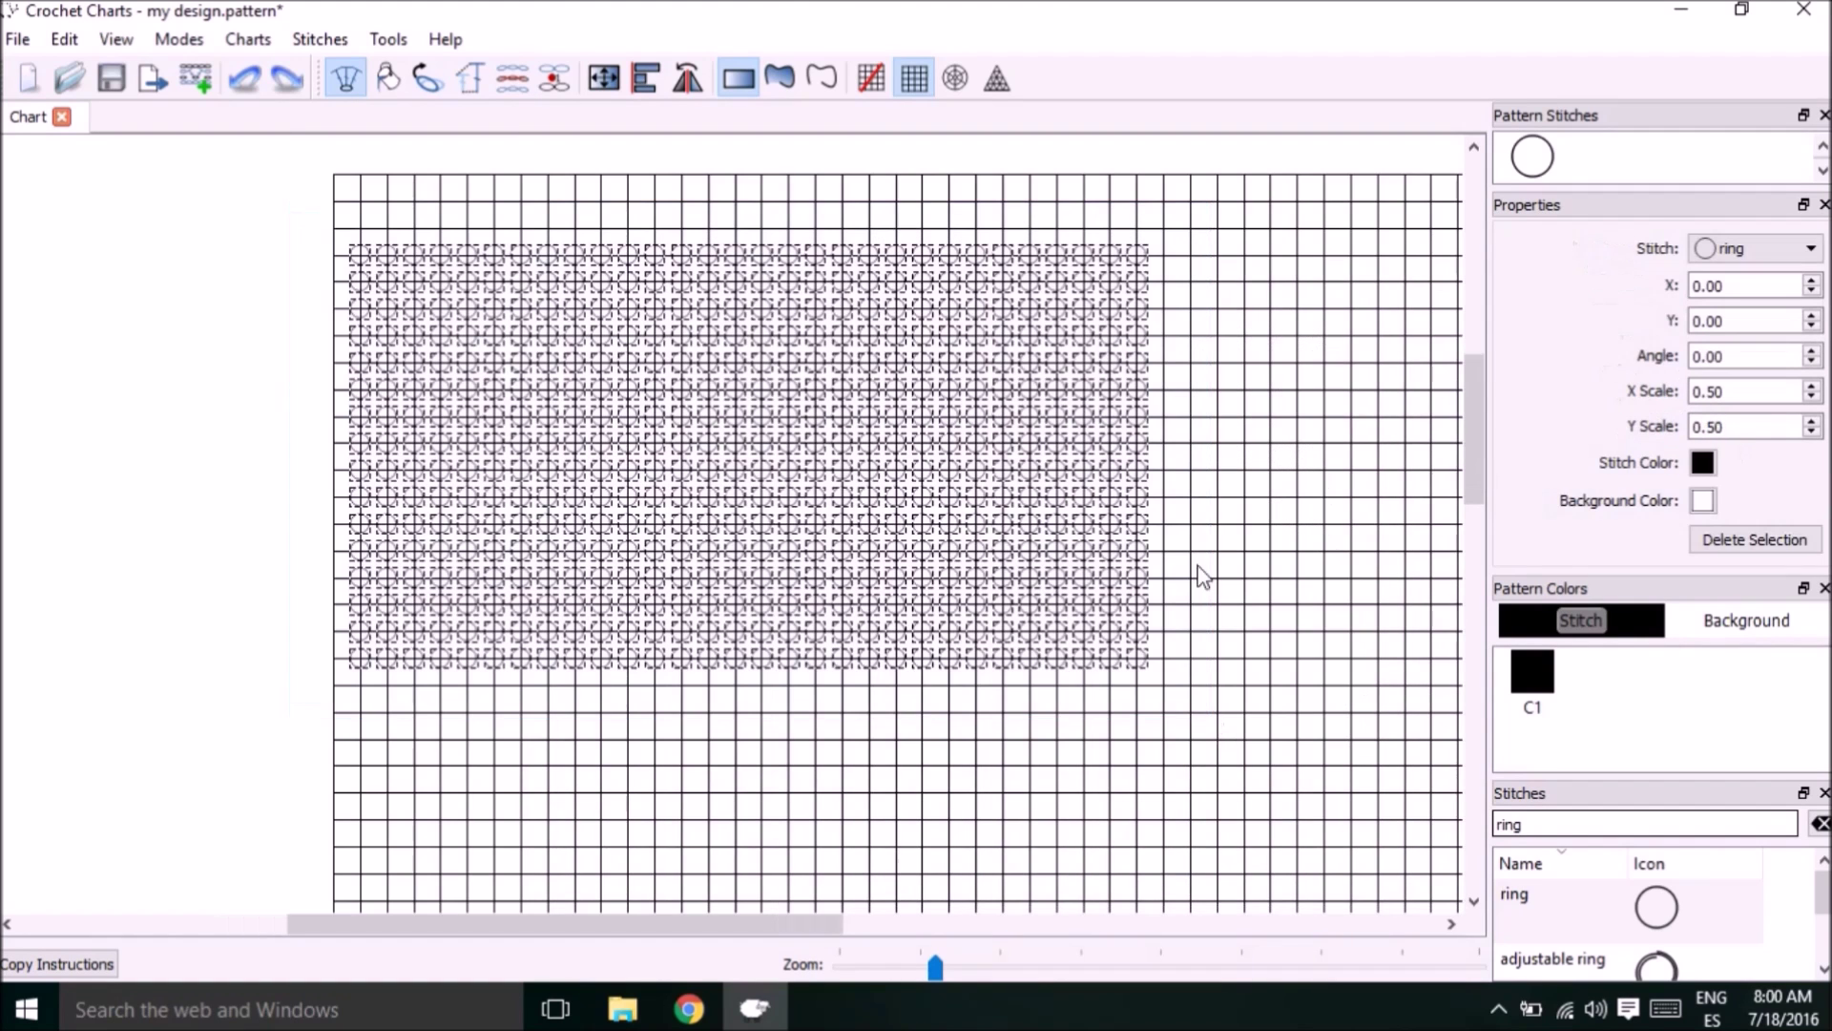
- Copy the full 16-row block of rings and paste it immediately to the right, doubling the pattern's width
right_click(1205, 492)
left_click(1243, 503)
left_click_drag(746, 933, 947, 934)
right_click(943, 610)
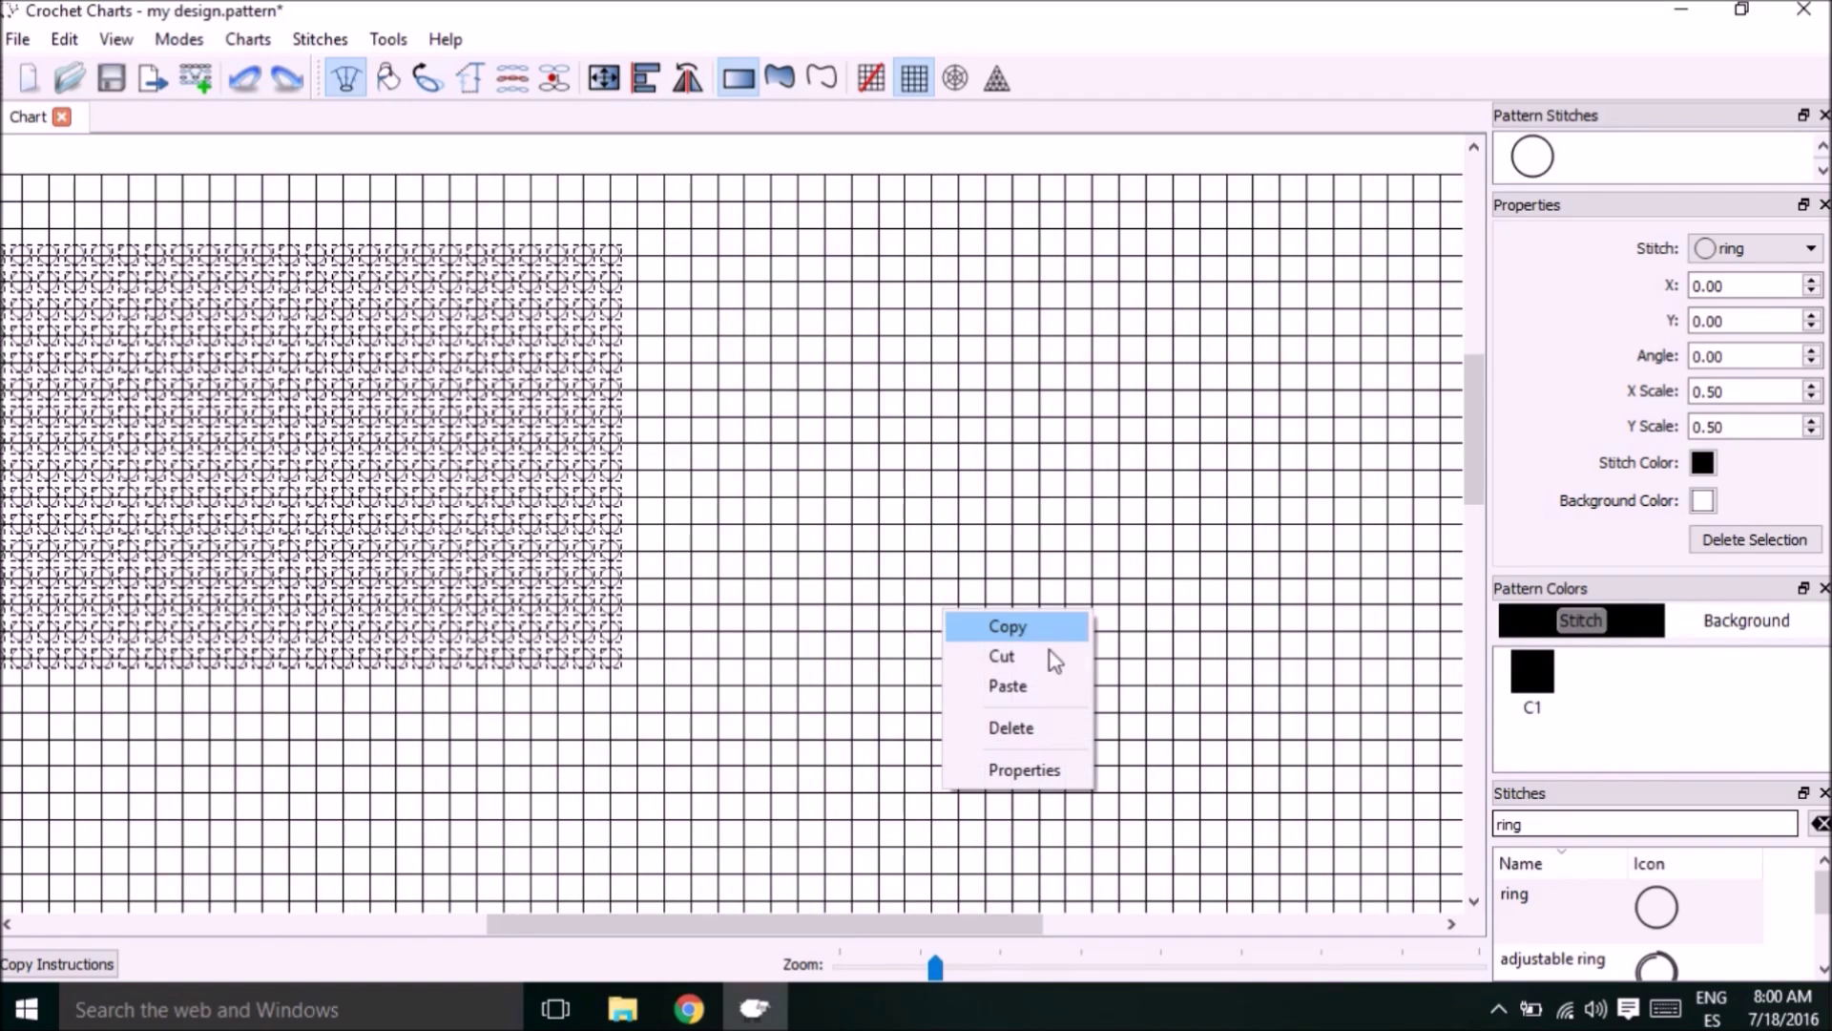
left_click(1008, 685)
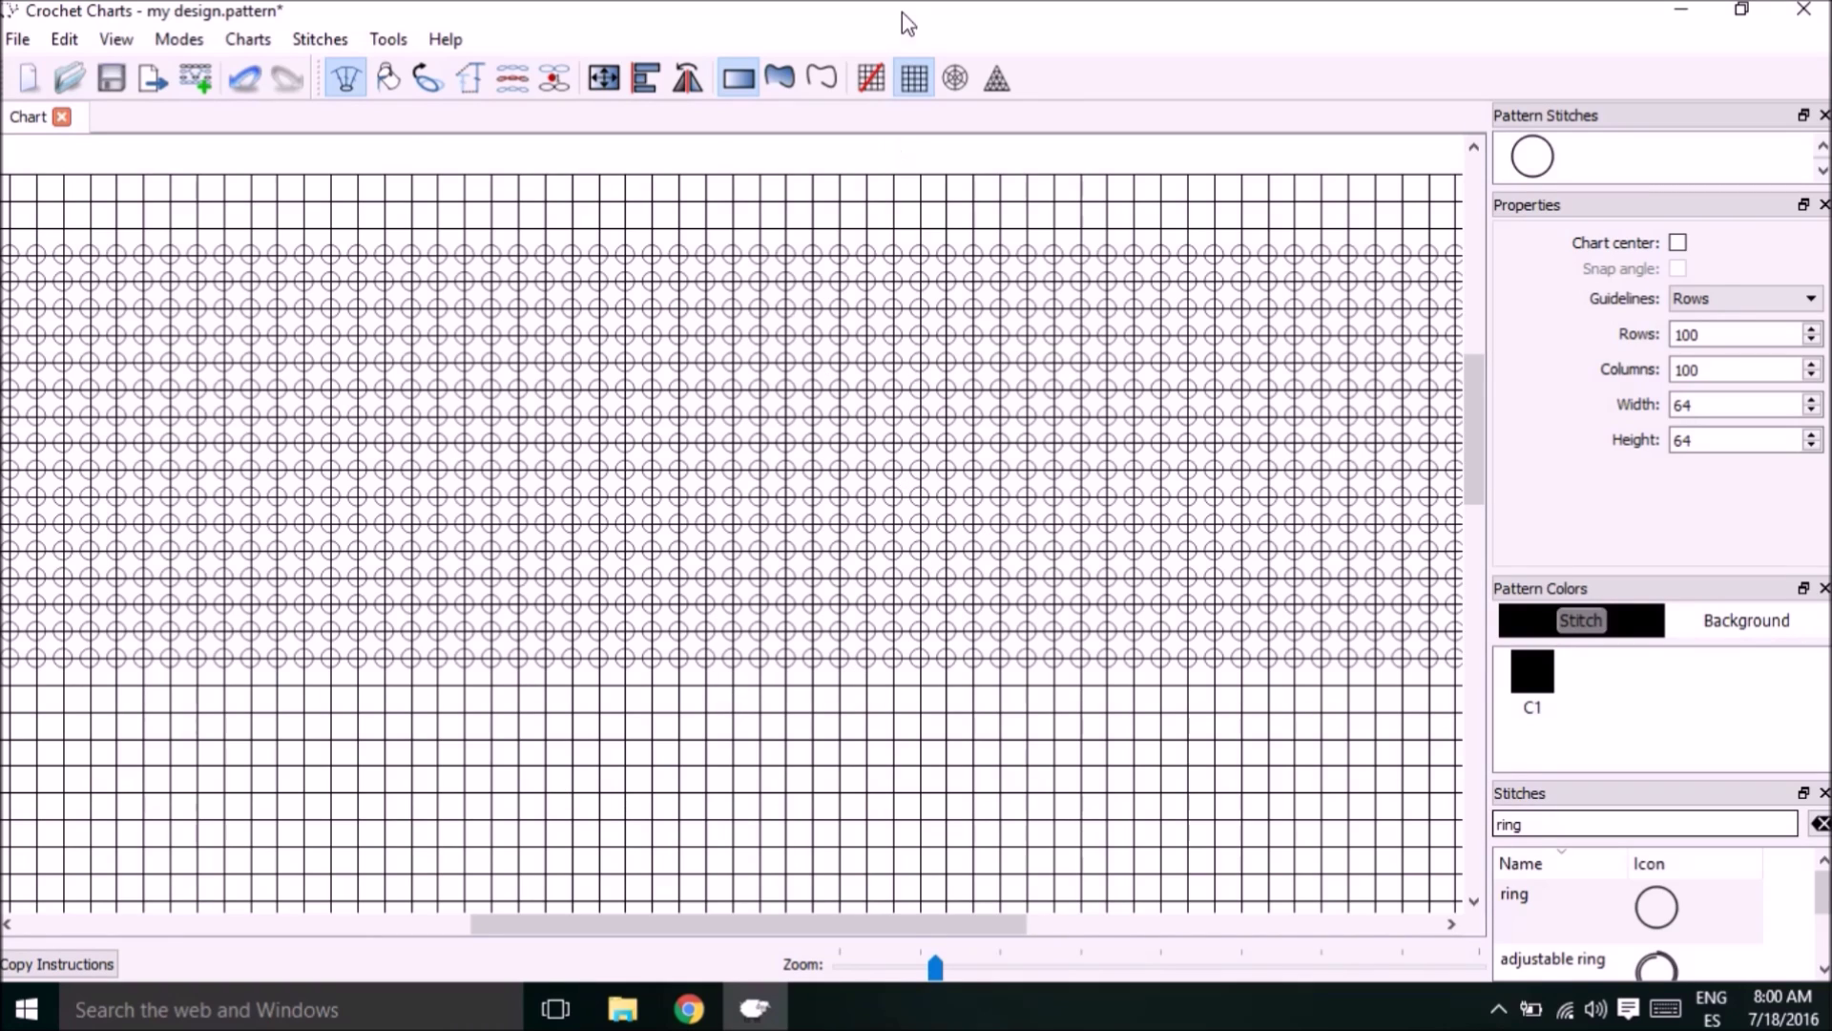
- Compare the ring pattern with the guidelines hidden and with the Rows grid shown, ending with the Rows grid on
left_click(873, 90)
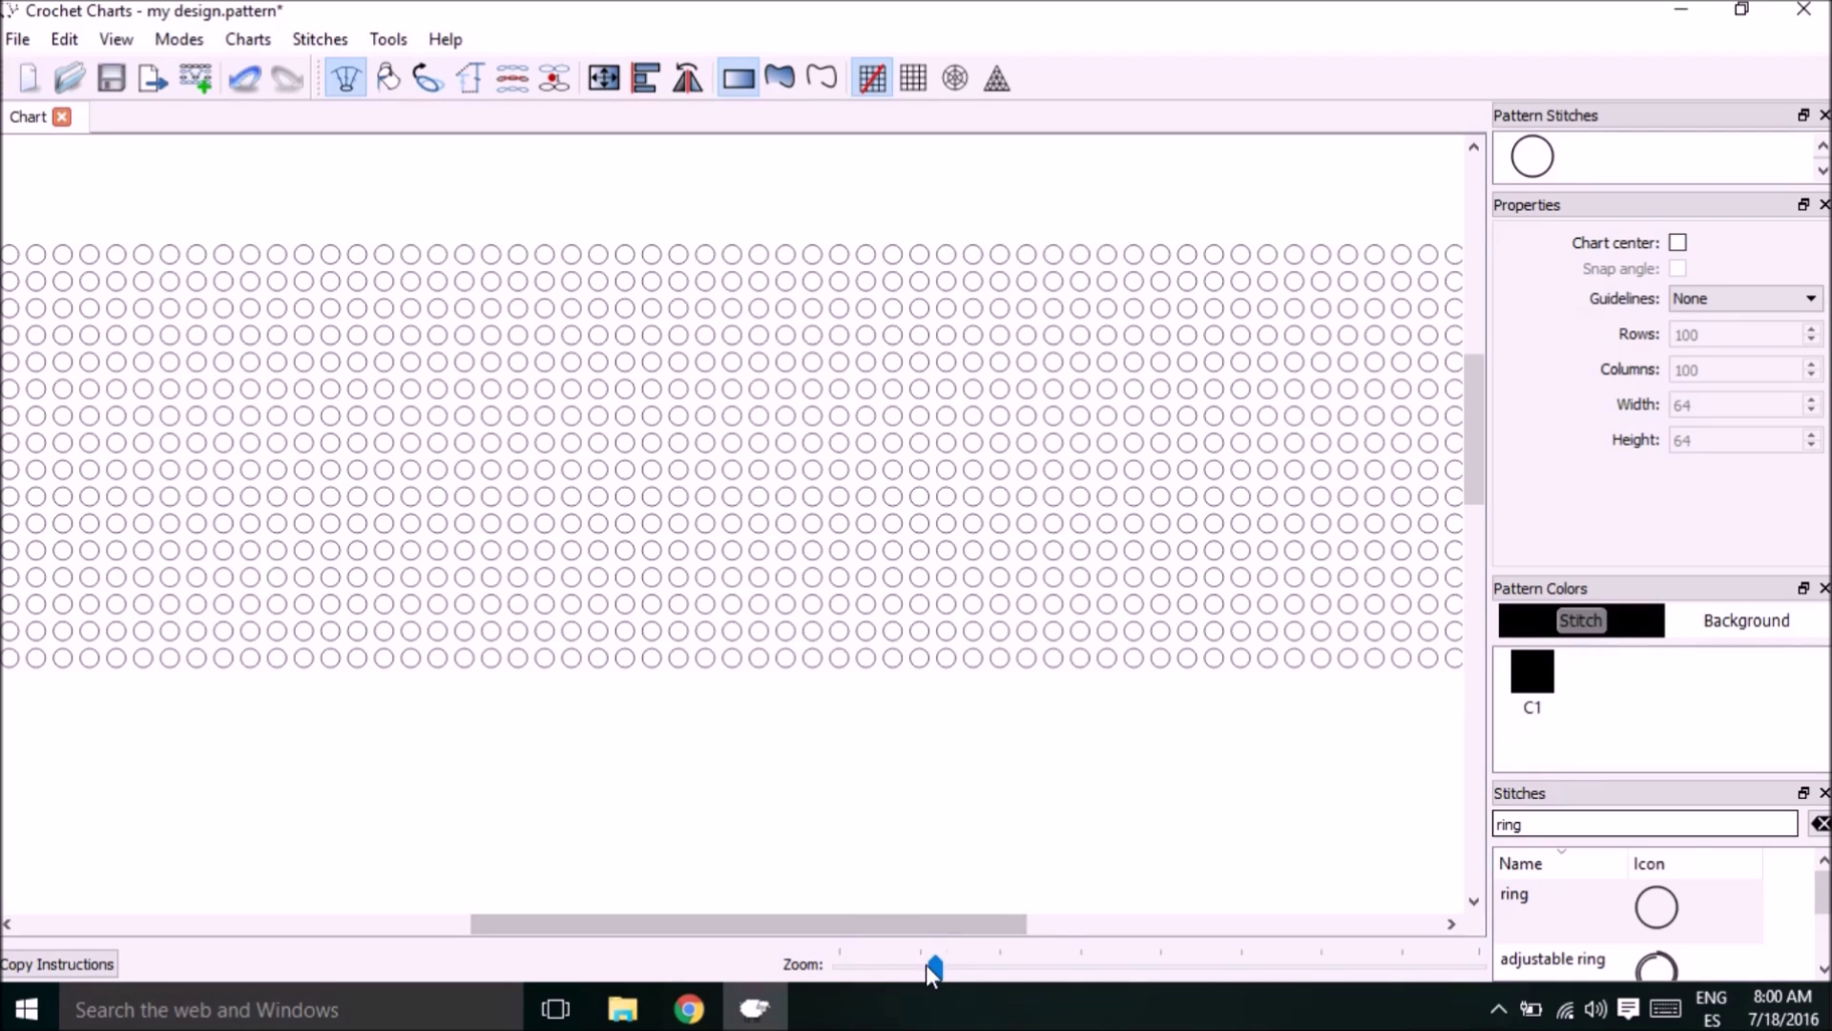
left_click_drag(931, 966, 912, 968)
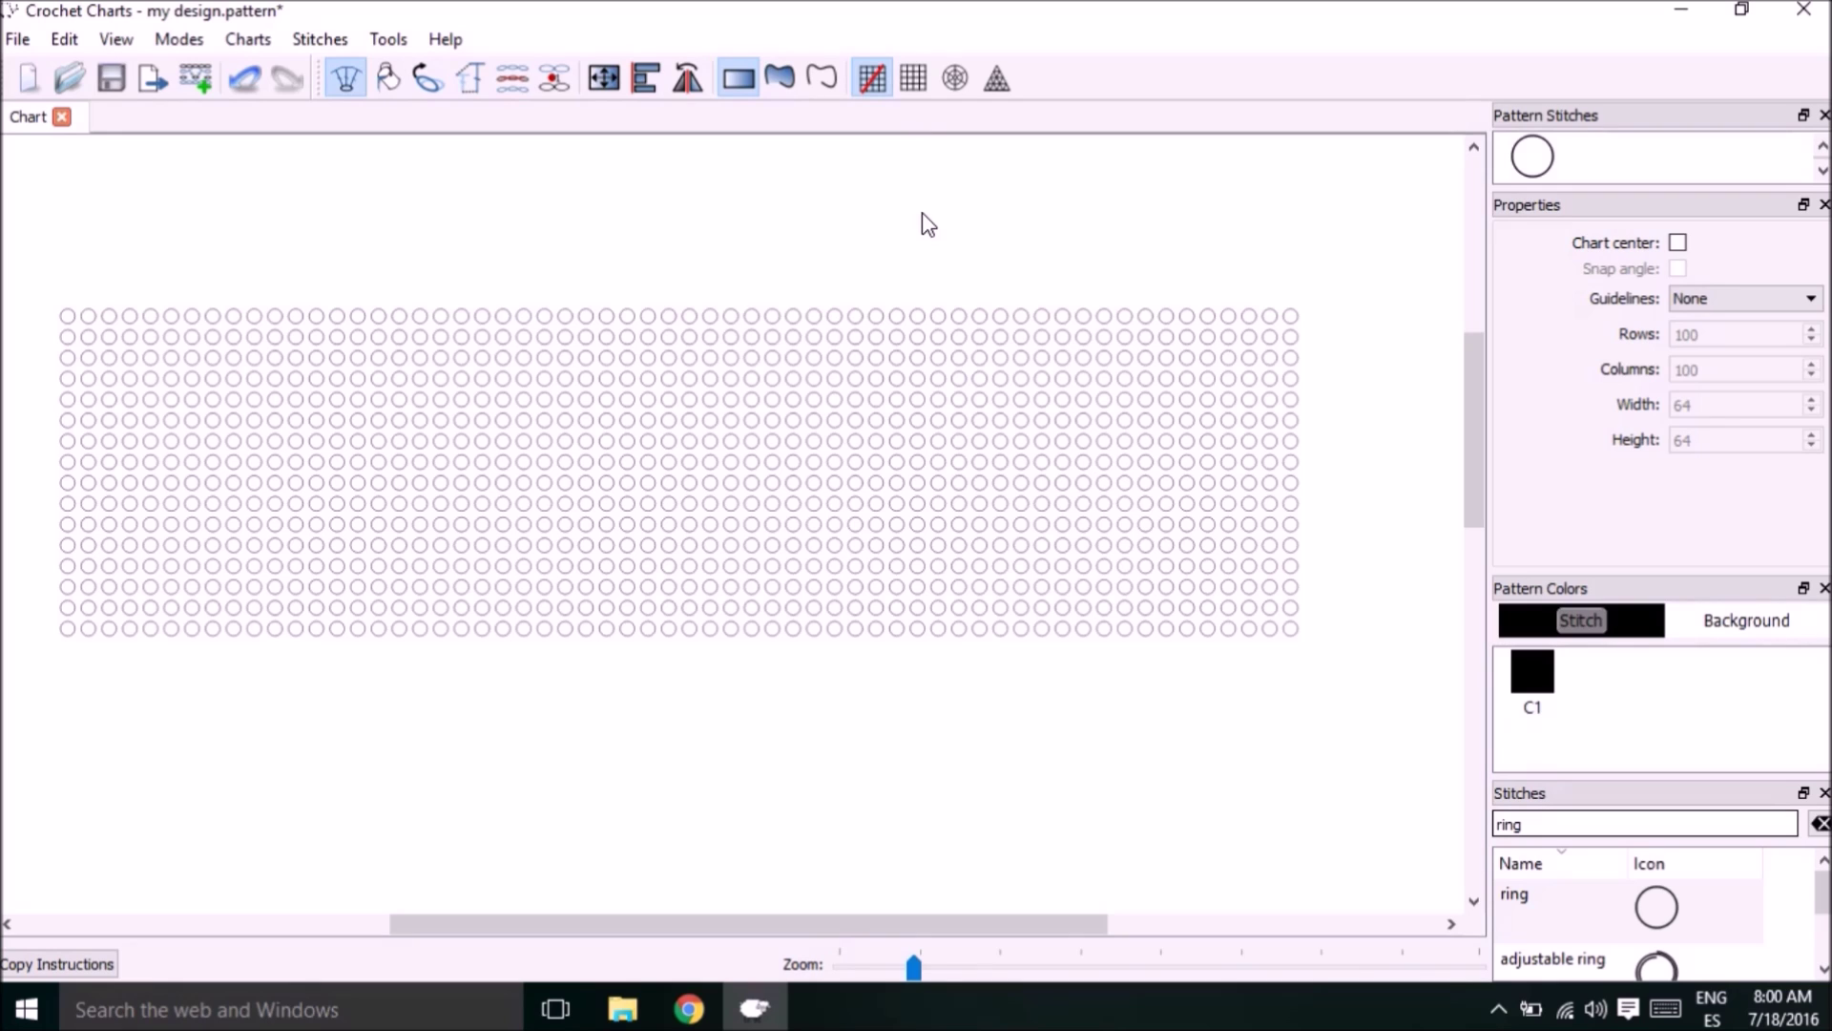
left_click(918, 80)
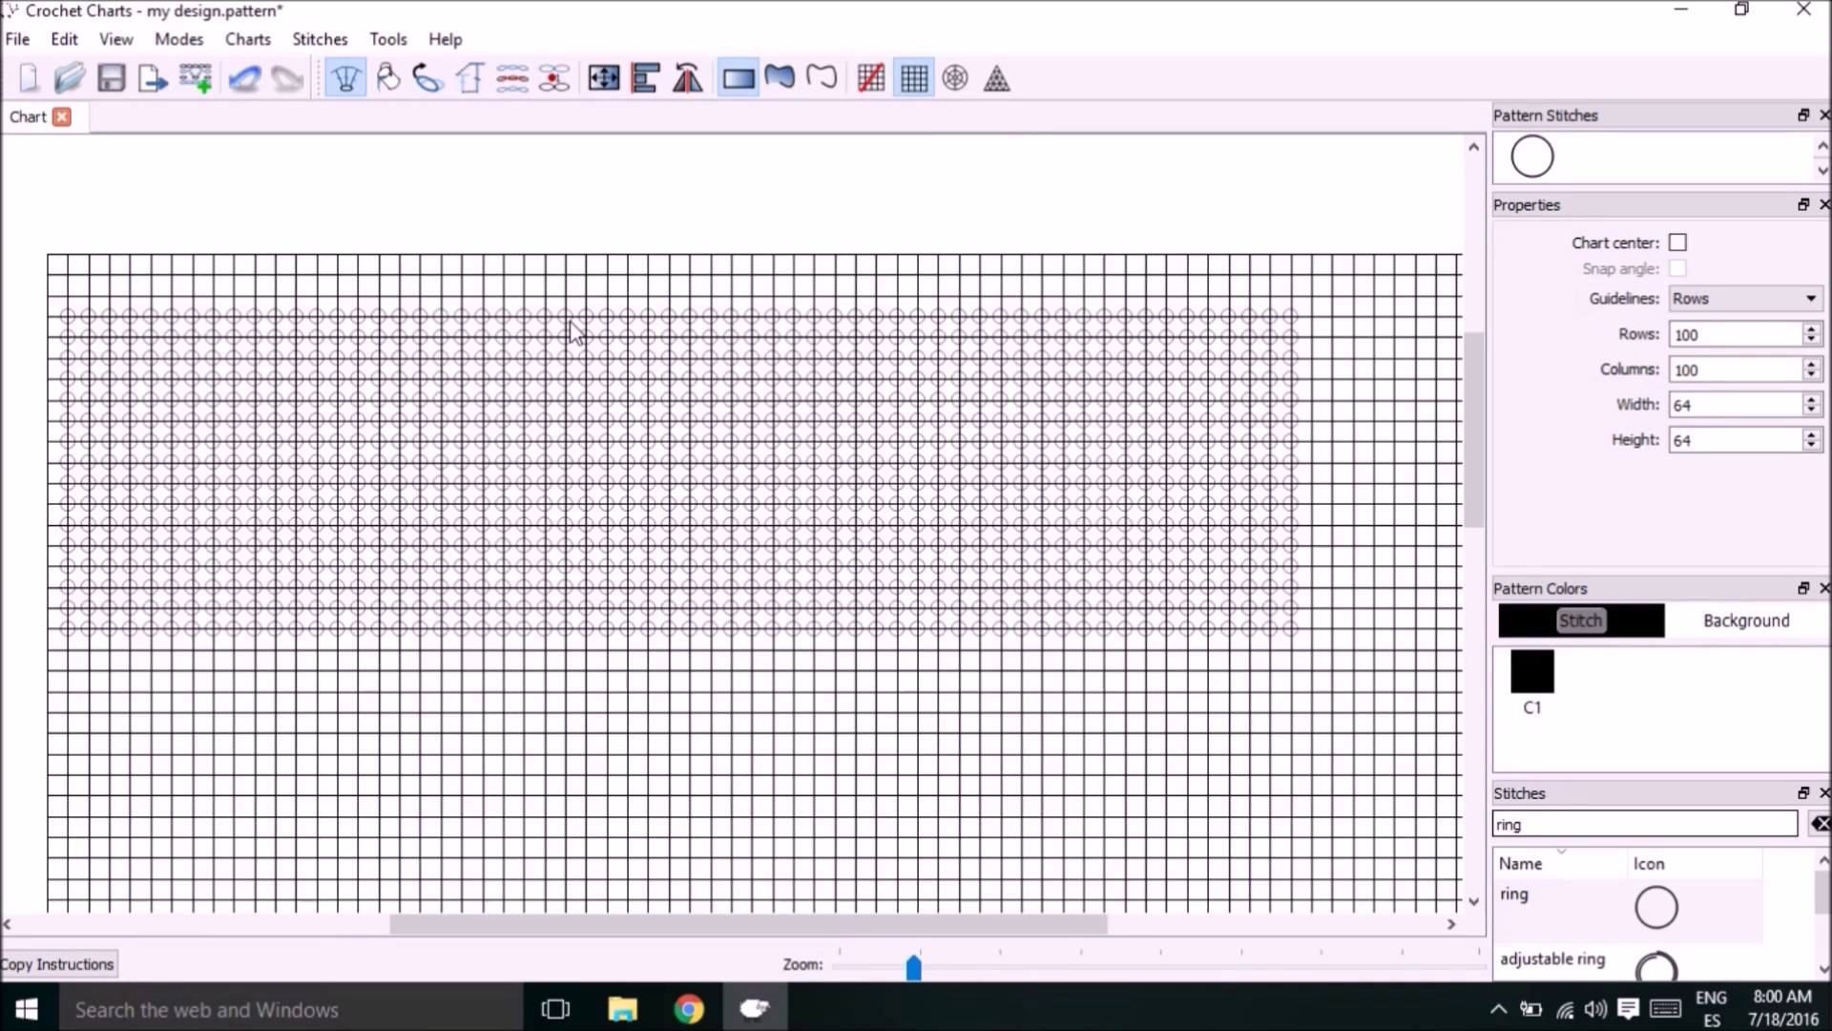
left_click(884, 99)
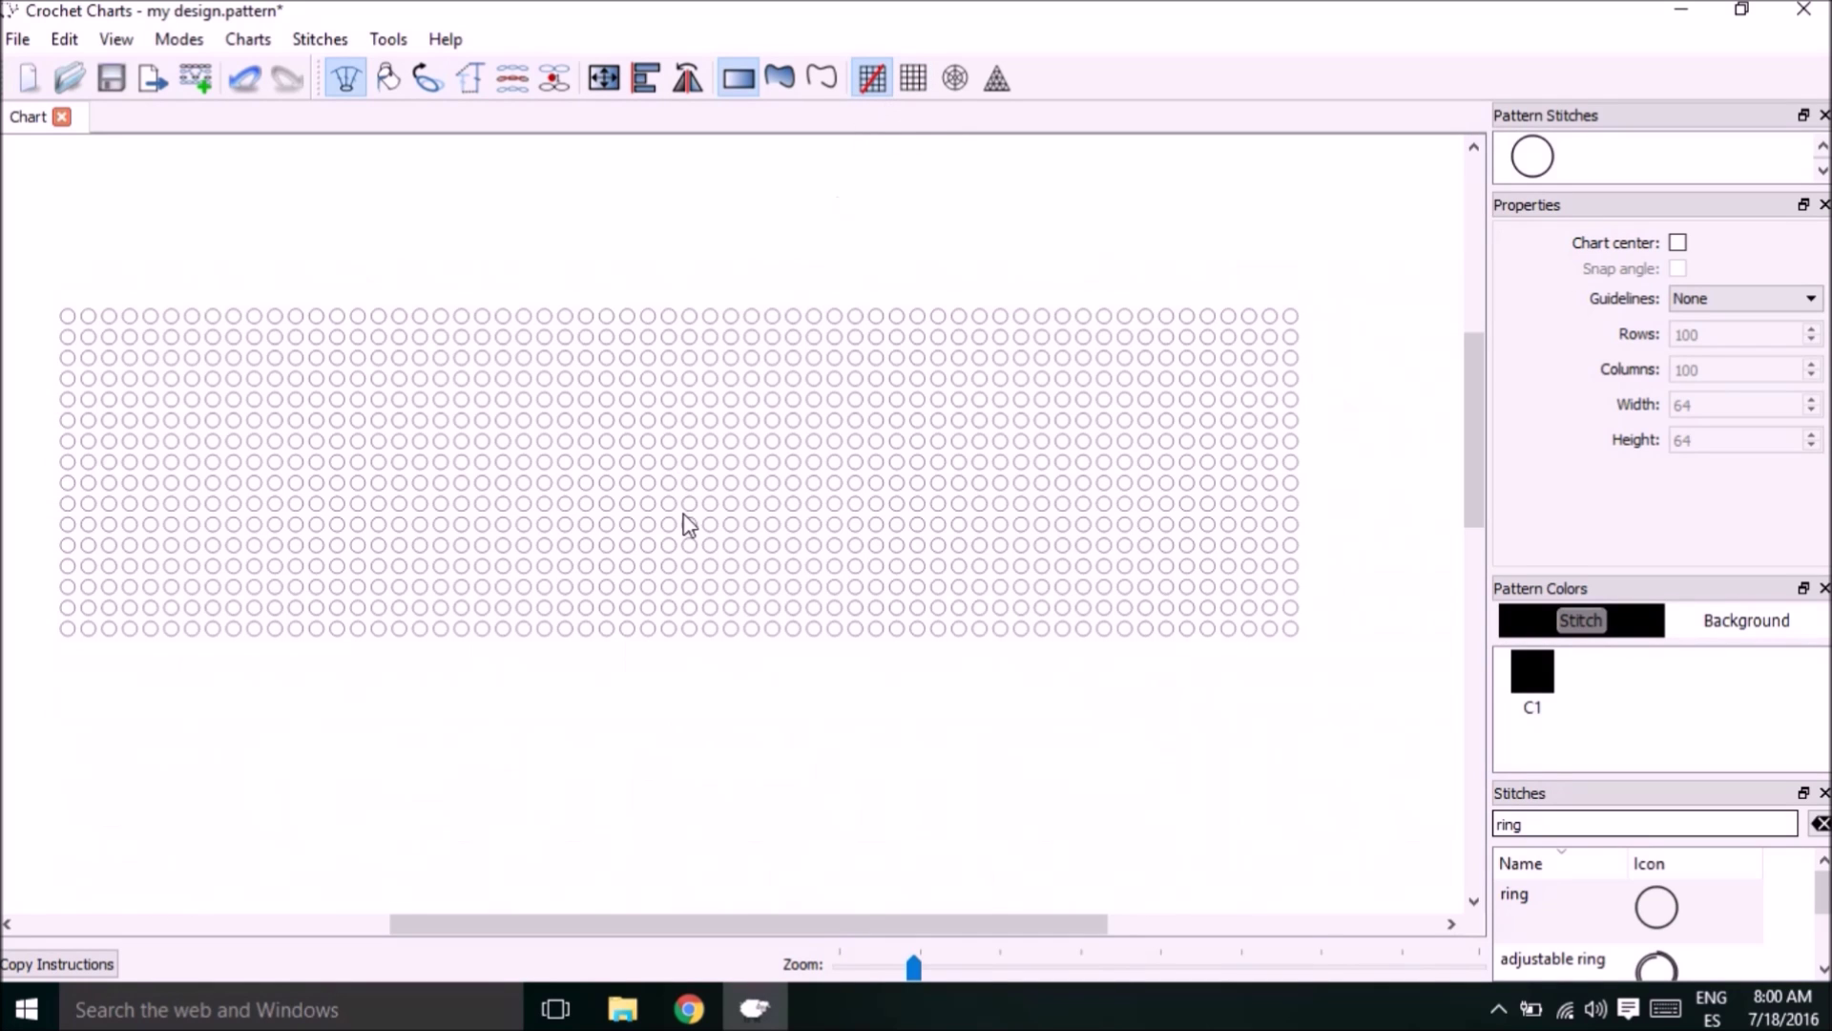
left_click(907, 90)
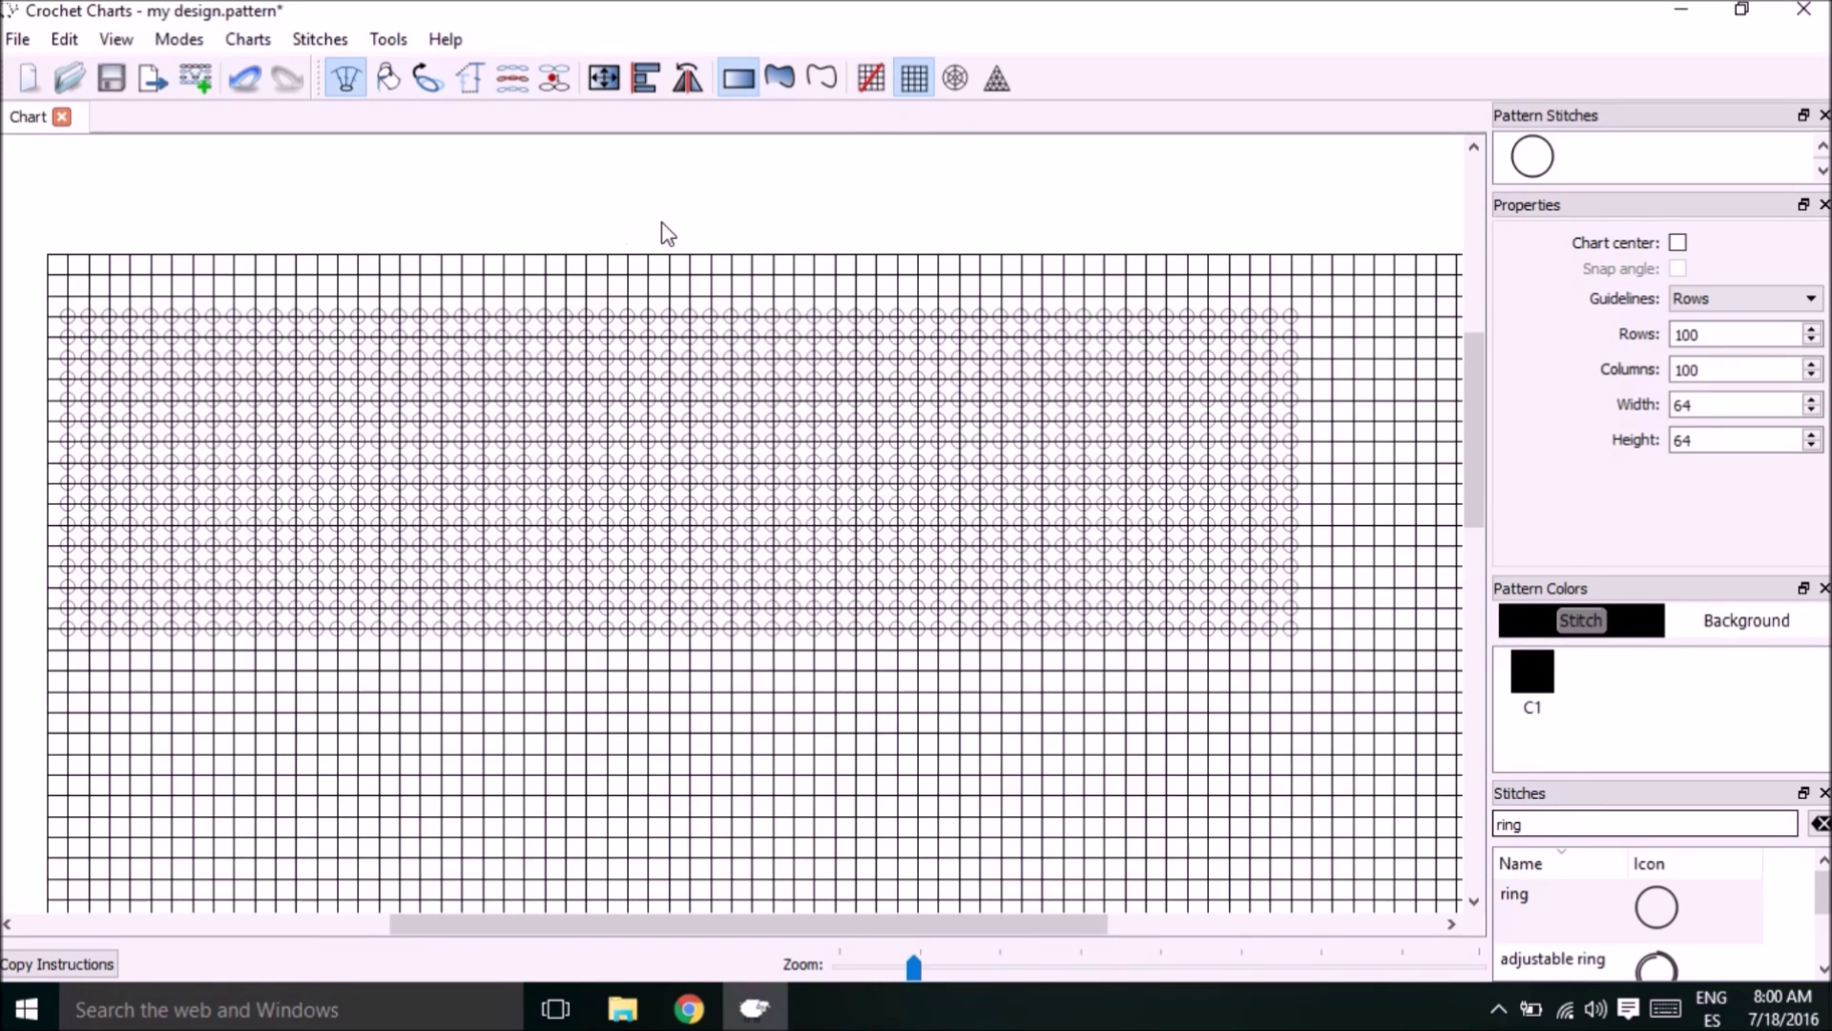
- Paste the copied 16-row ring block and, with the guidelines hidden, align it directly beneath the left half of the pattern
scroll(800, 442, "down", 3)
right_click(553, 571)
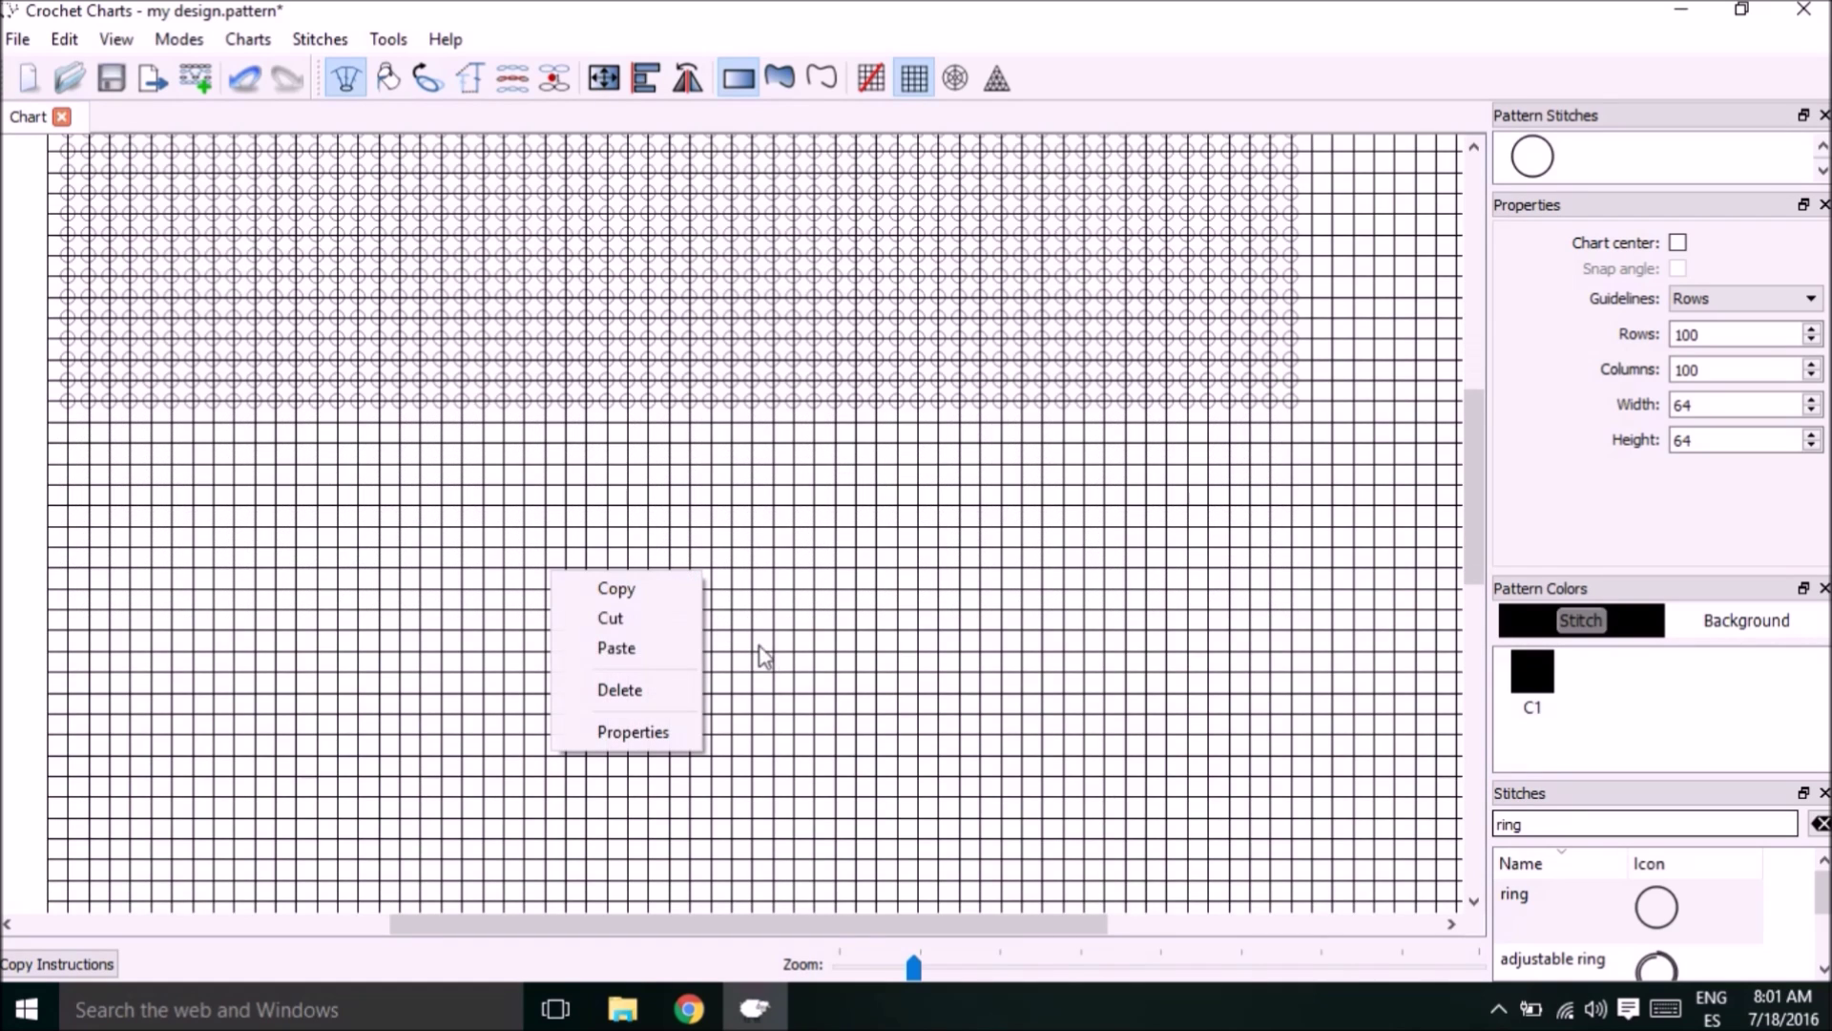
left_click(629, 649)
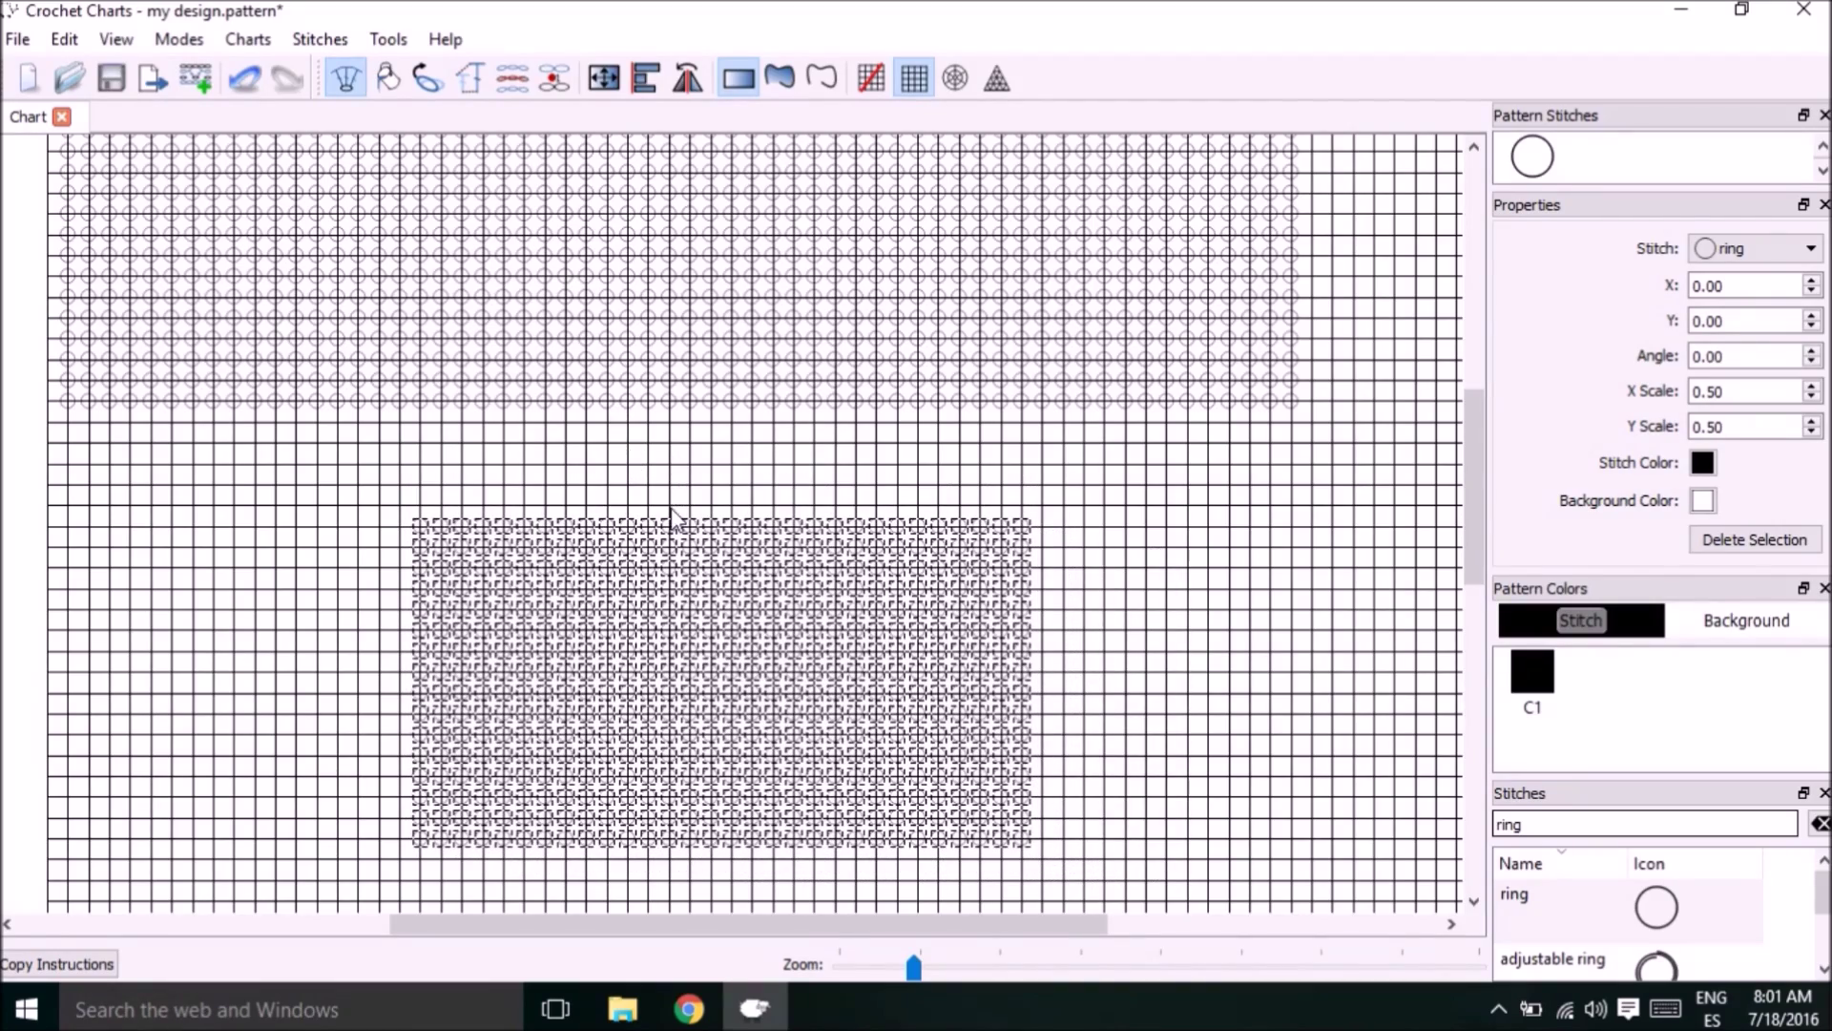
left_click_drag(647, 523, 296, 418)
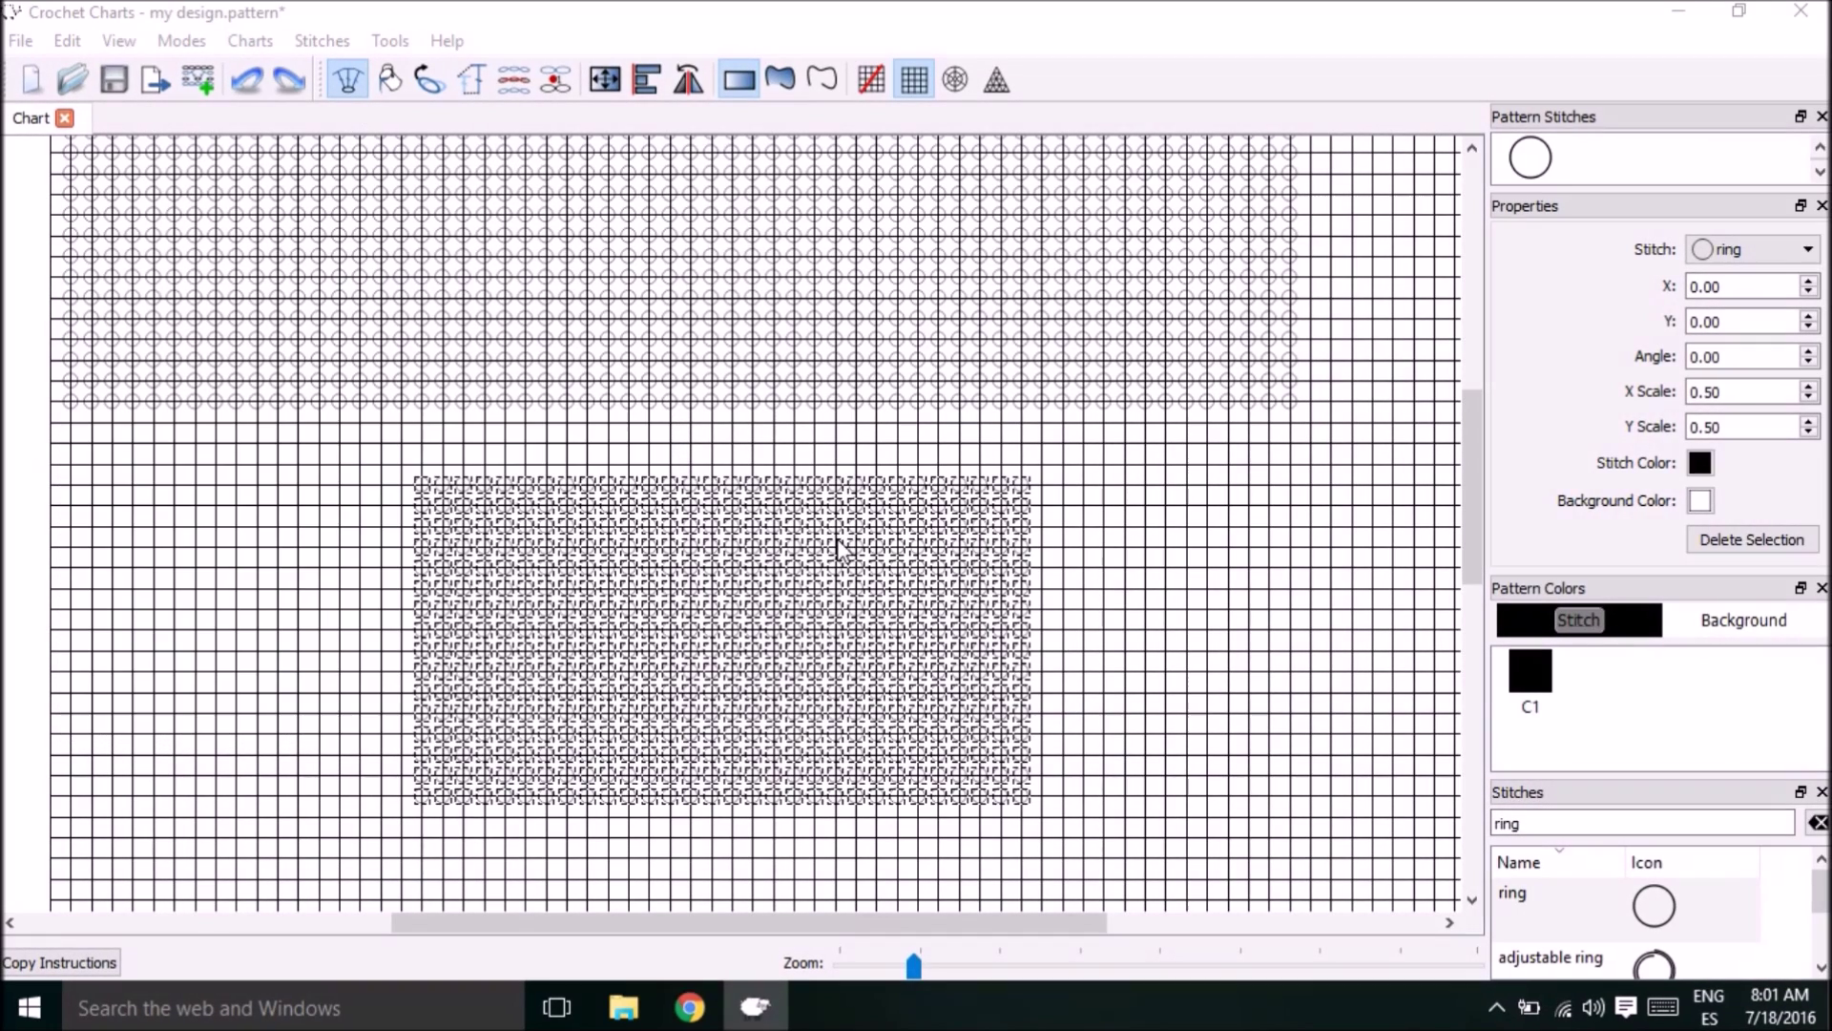
left_click(245, 78)
left_click(873, 79)
left_click(914, 79)
left_click_drag(858, 546, 509, 488)
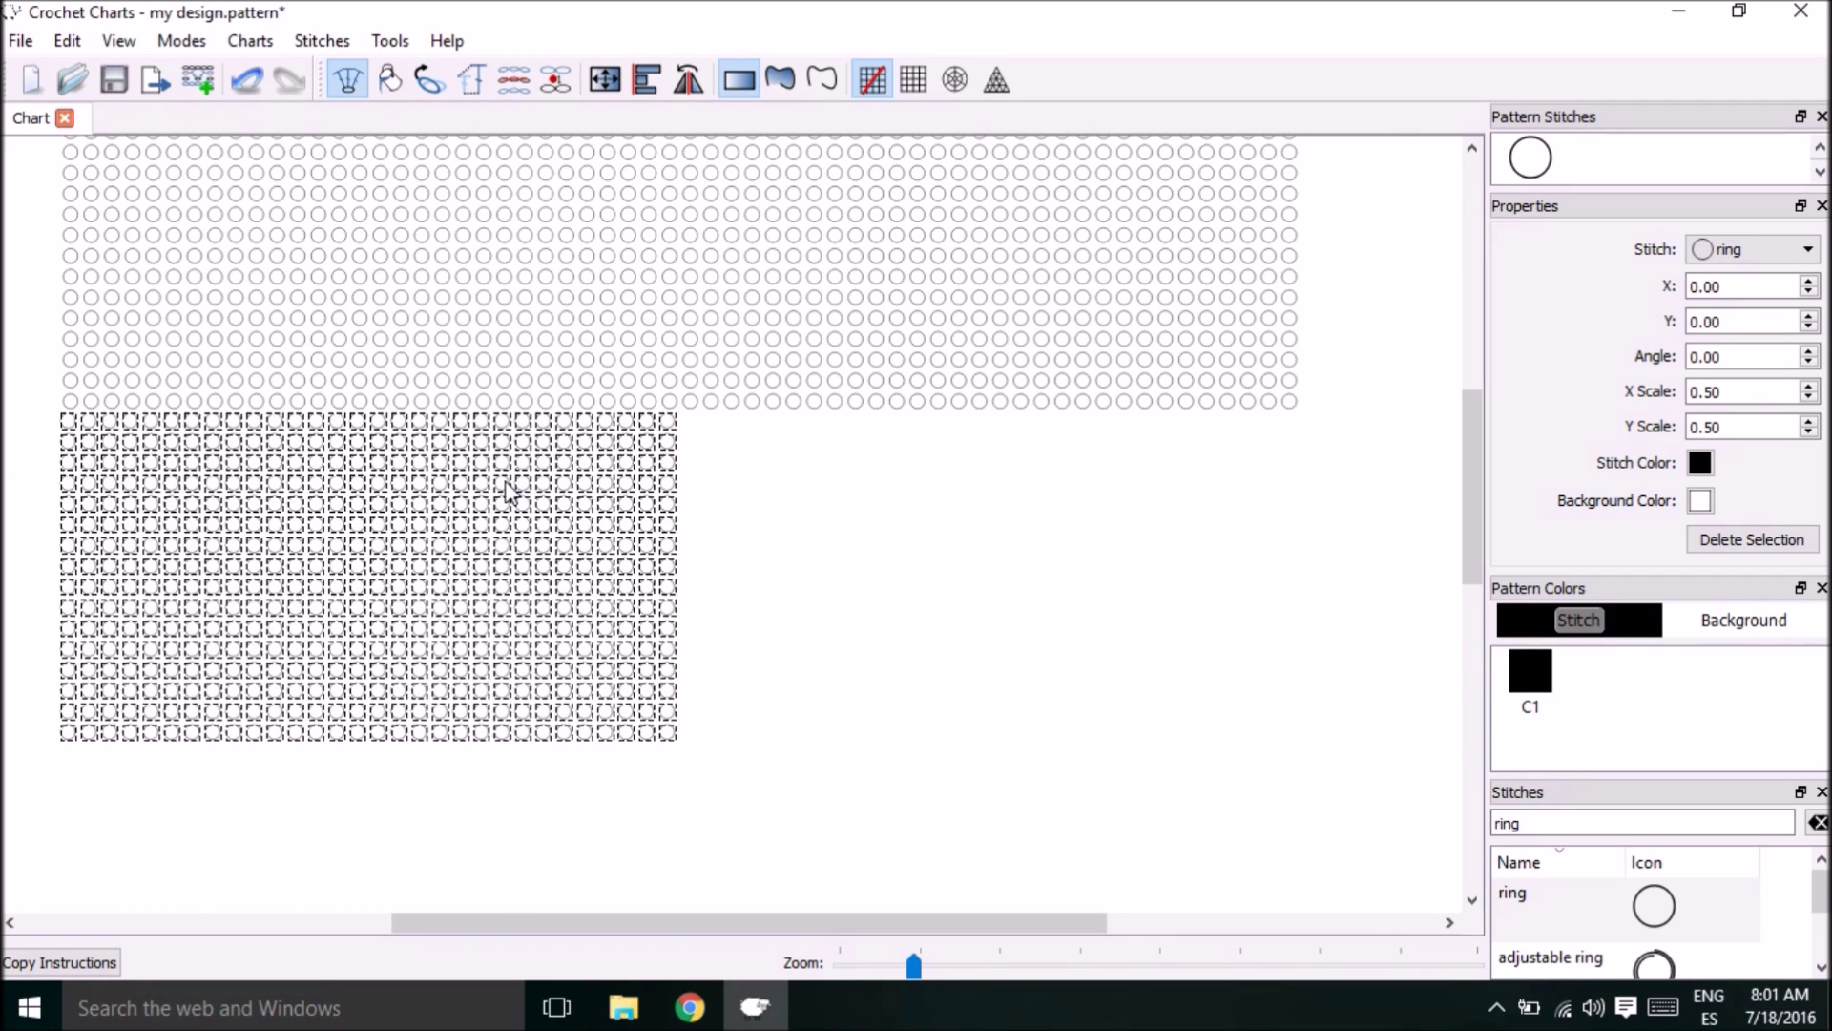
left_click_drag(508, 490, 553, 499)
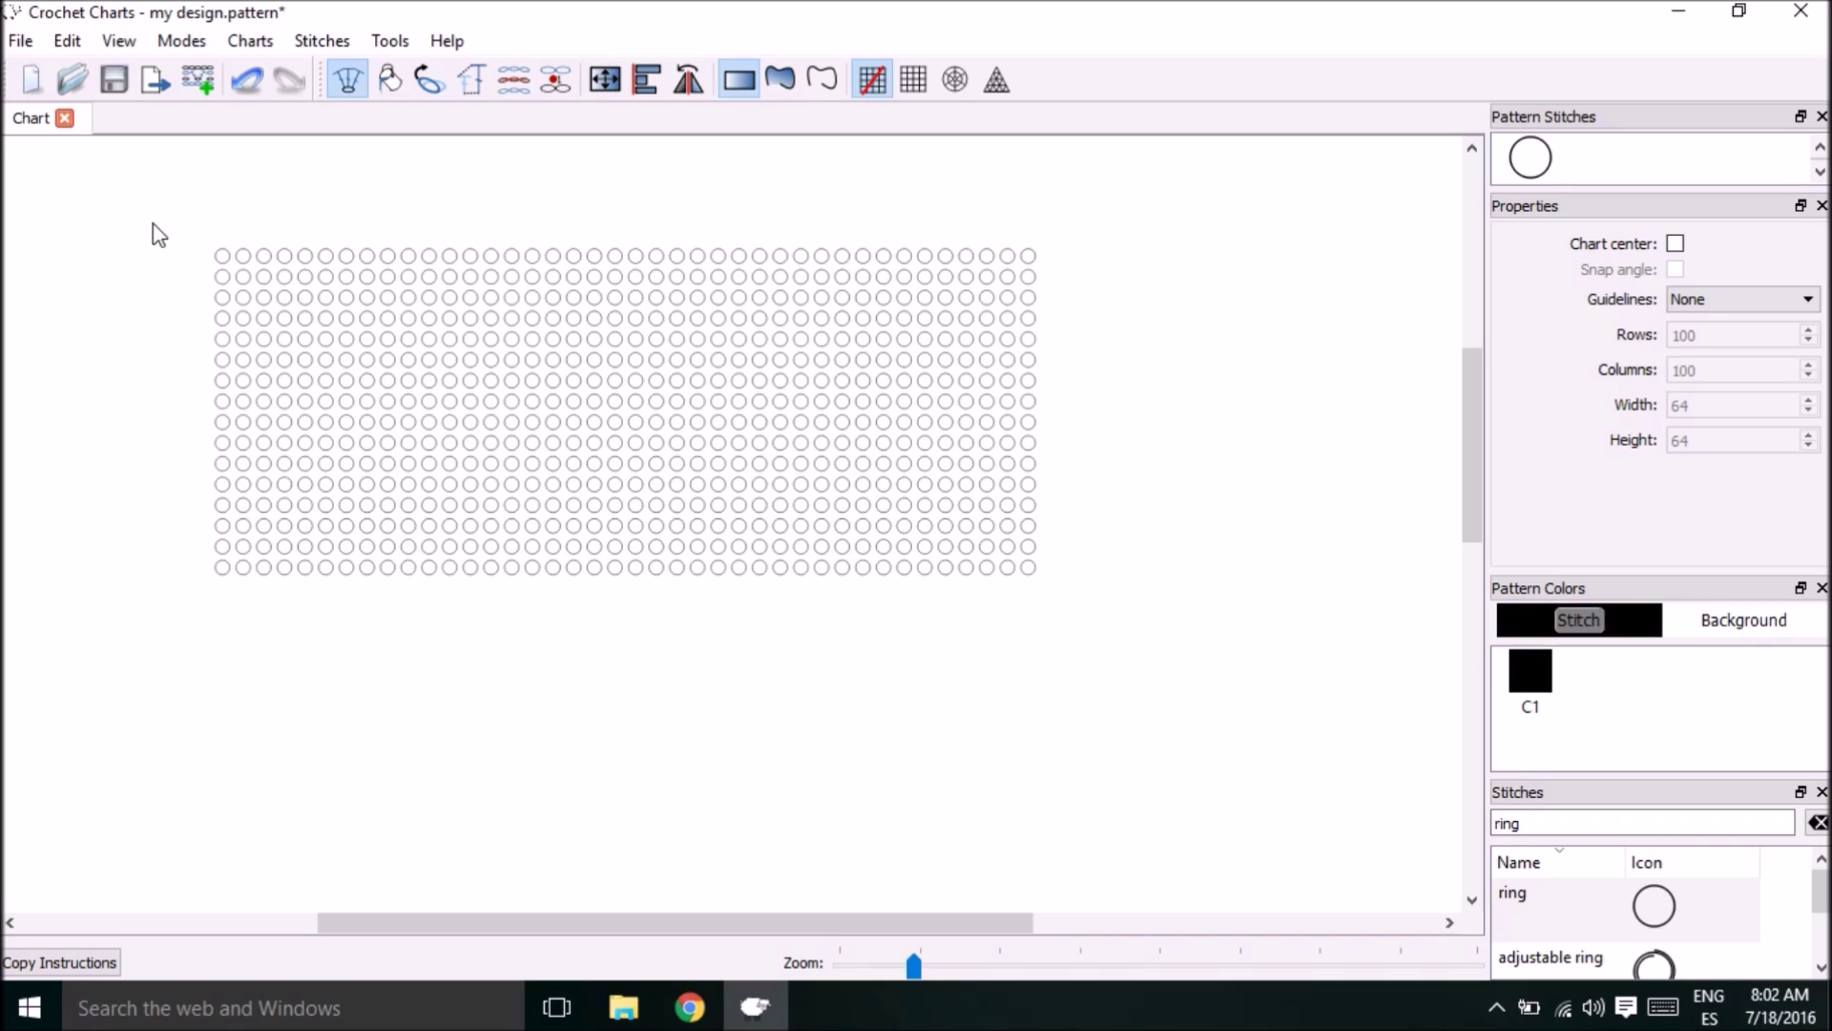
scroll(164, 560, "up", 2)
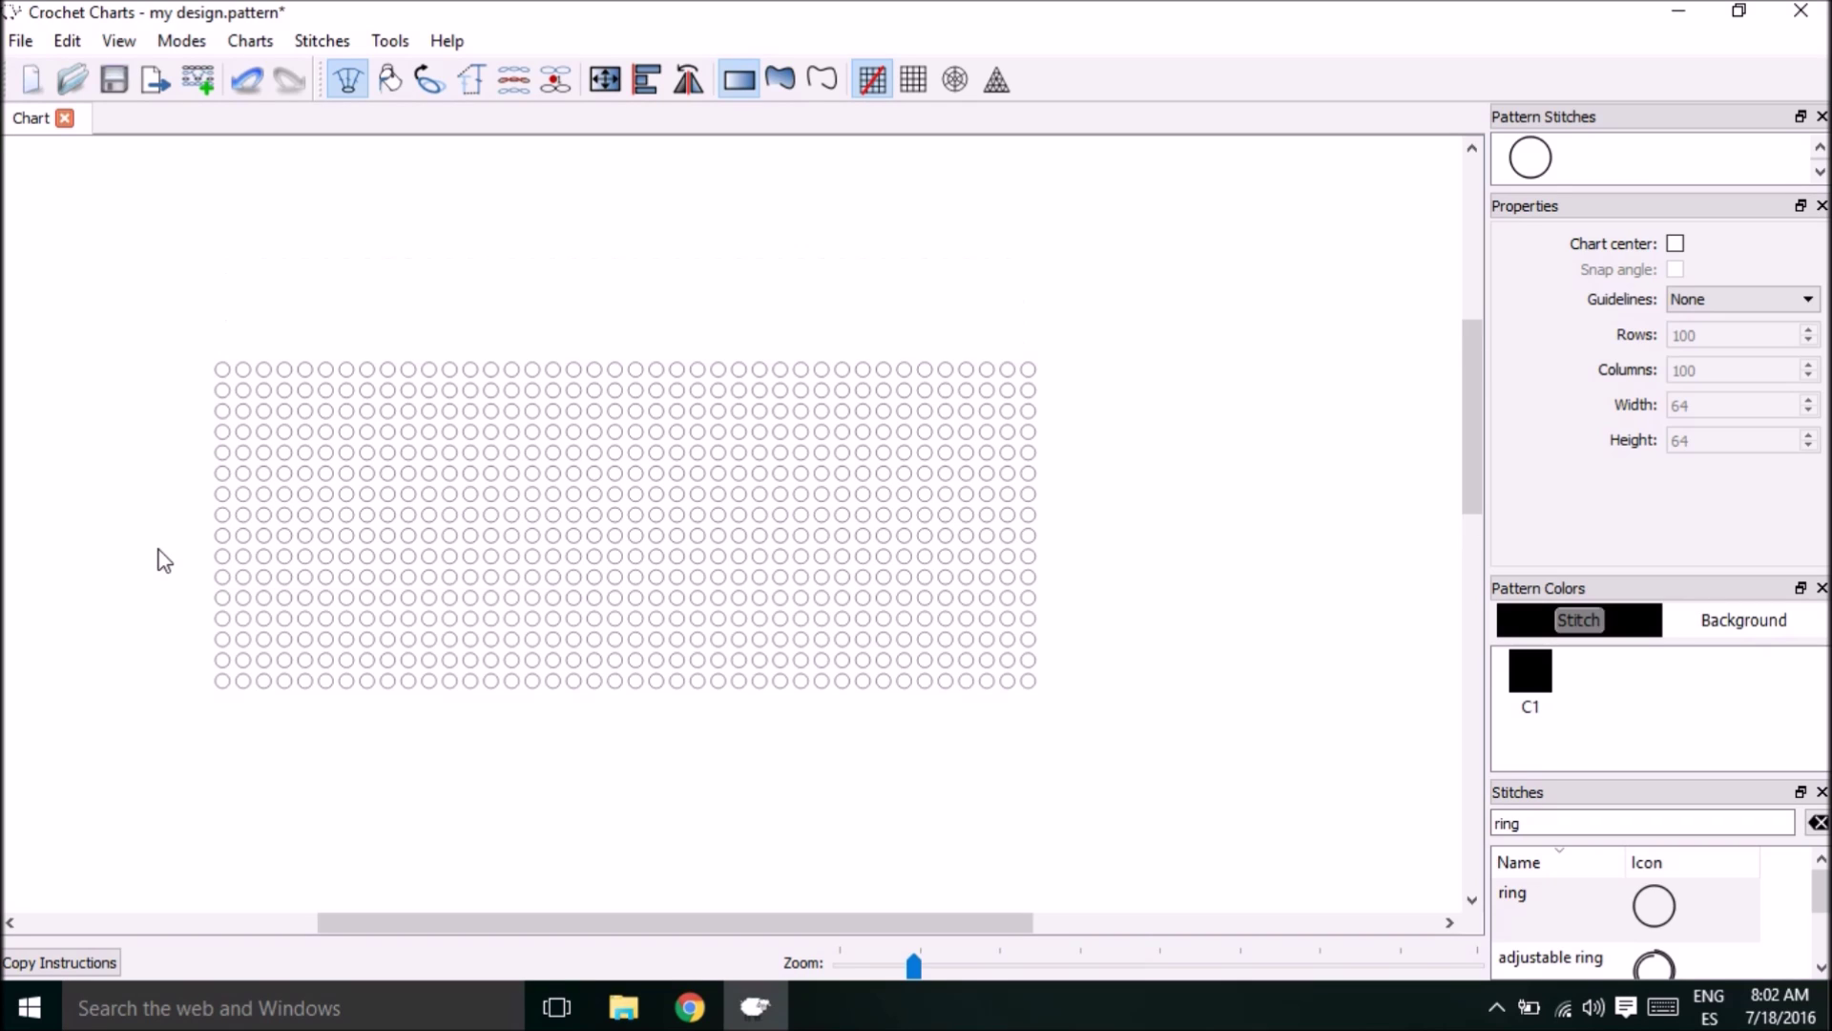
left_click(20, 41)
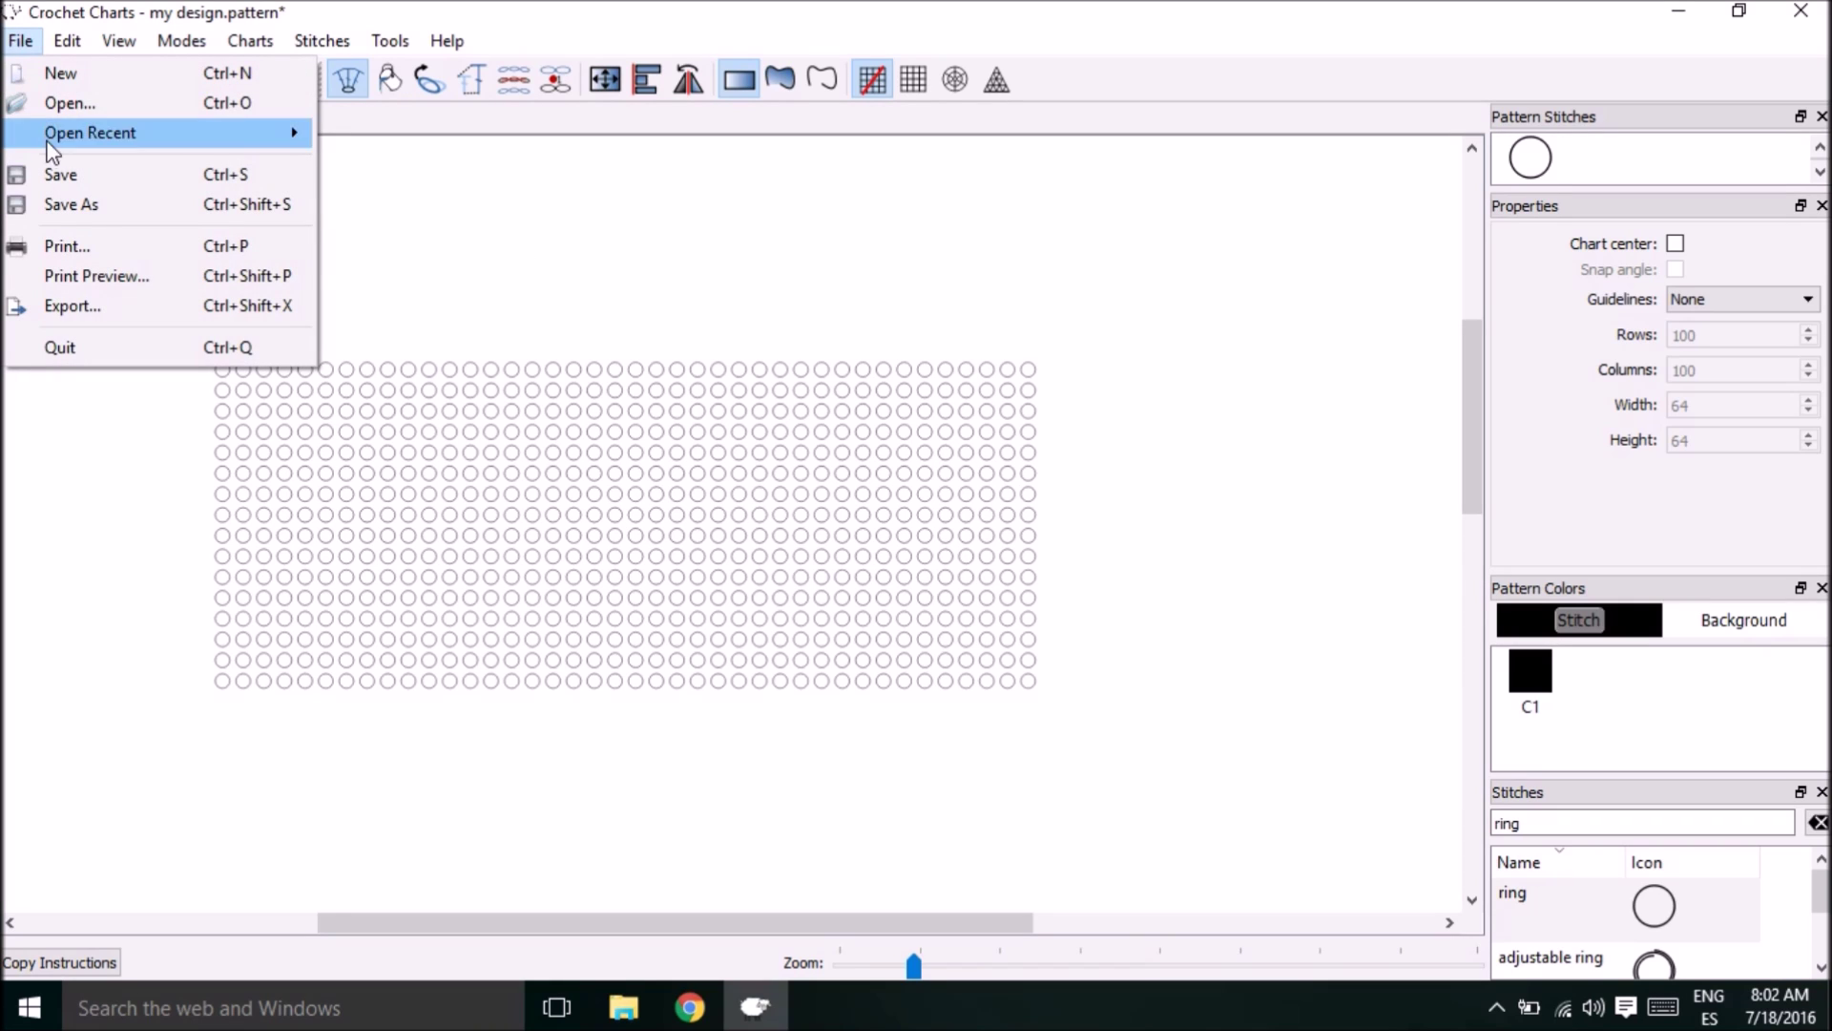
left_click(65, 203)
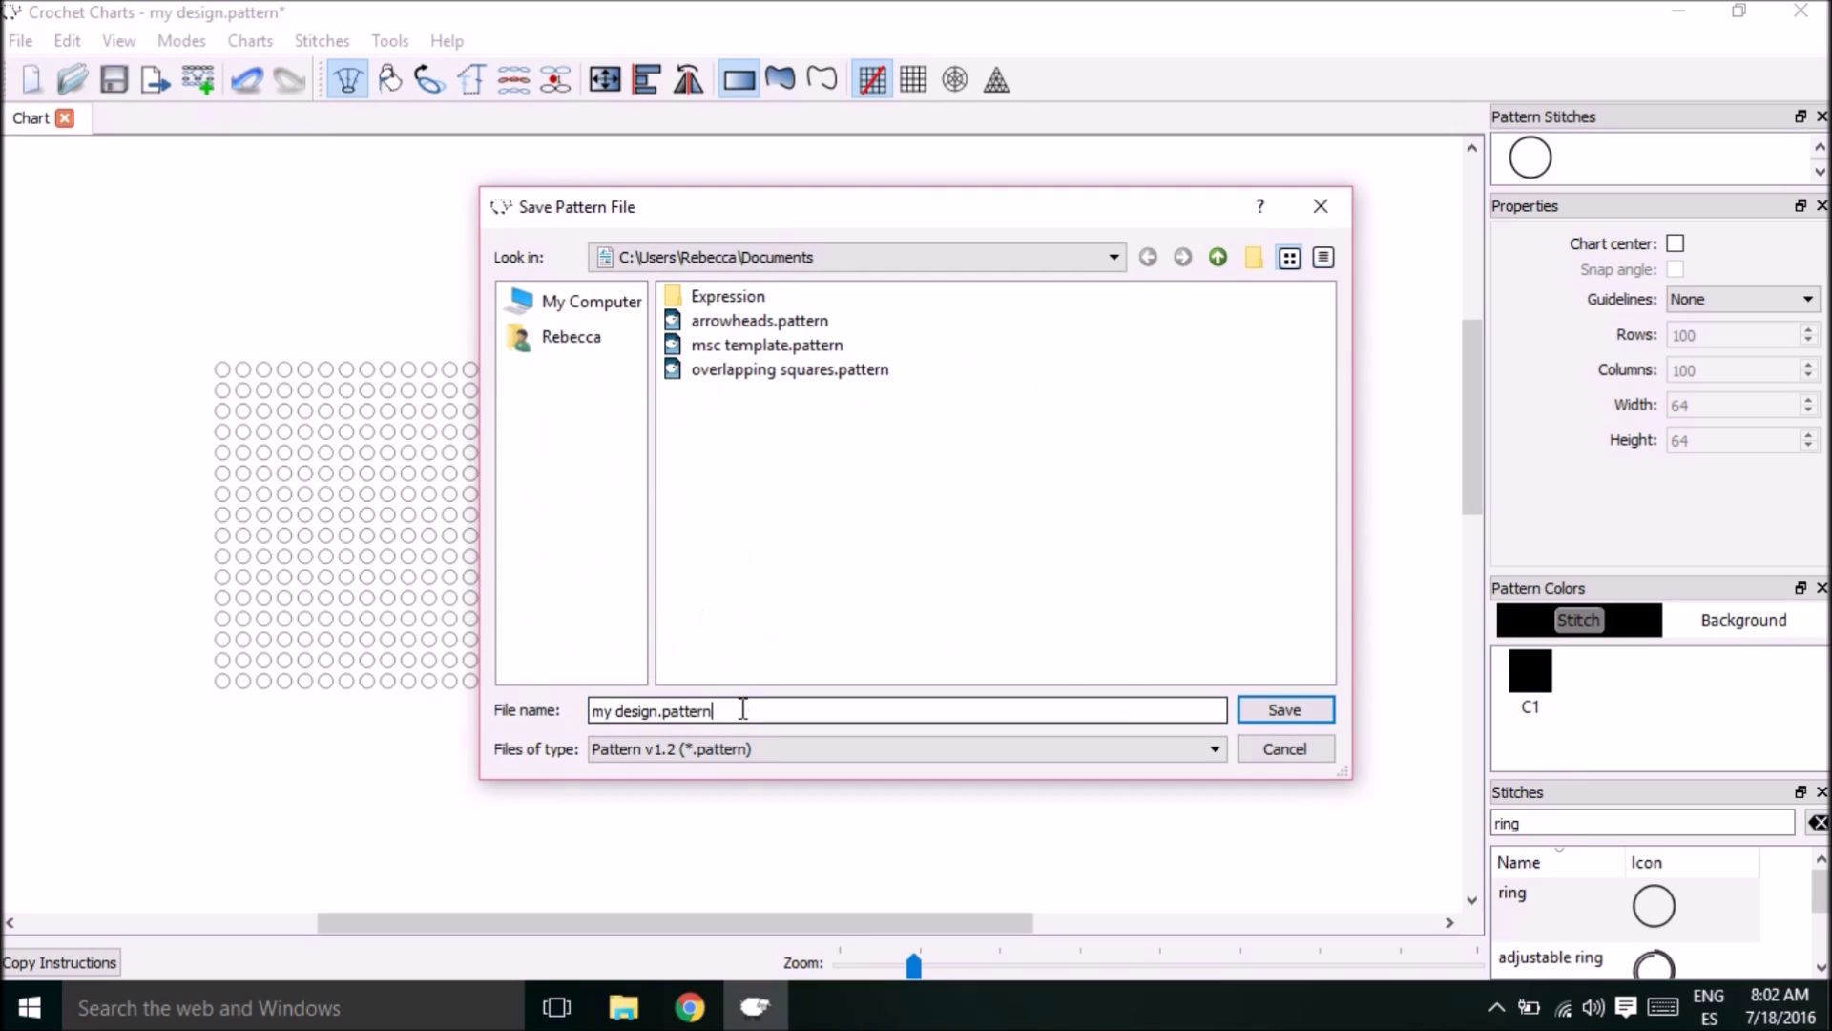
triple_click(734, 708)
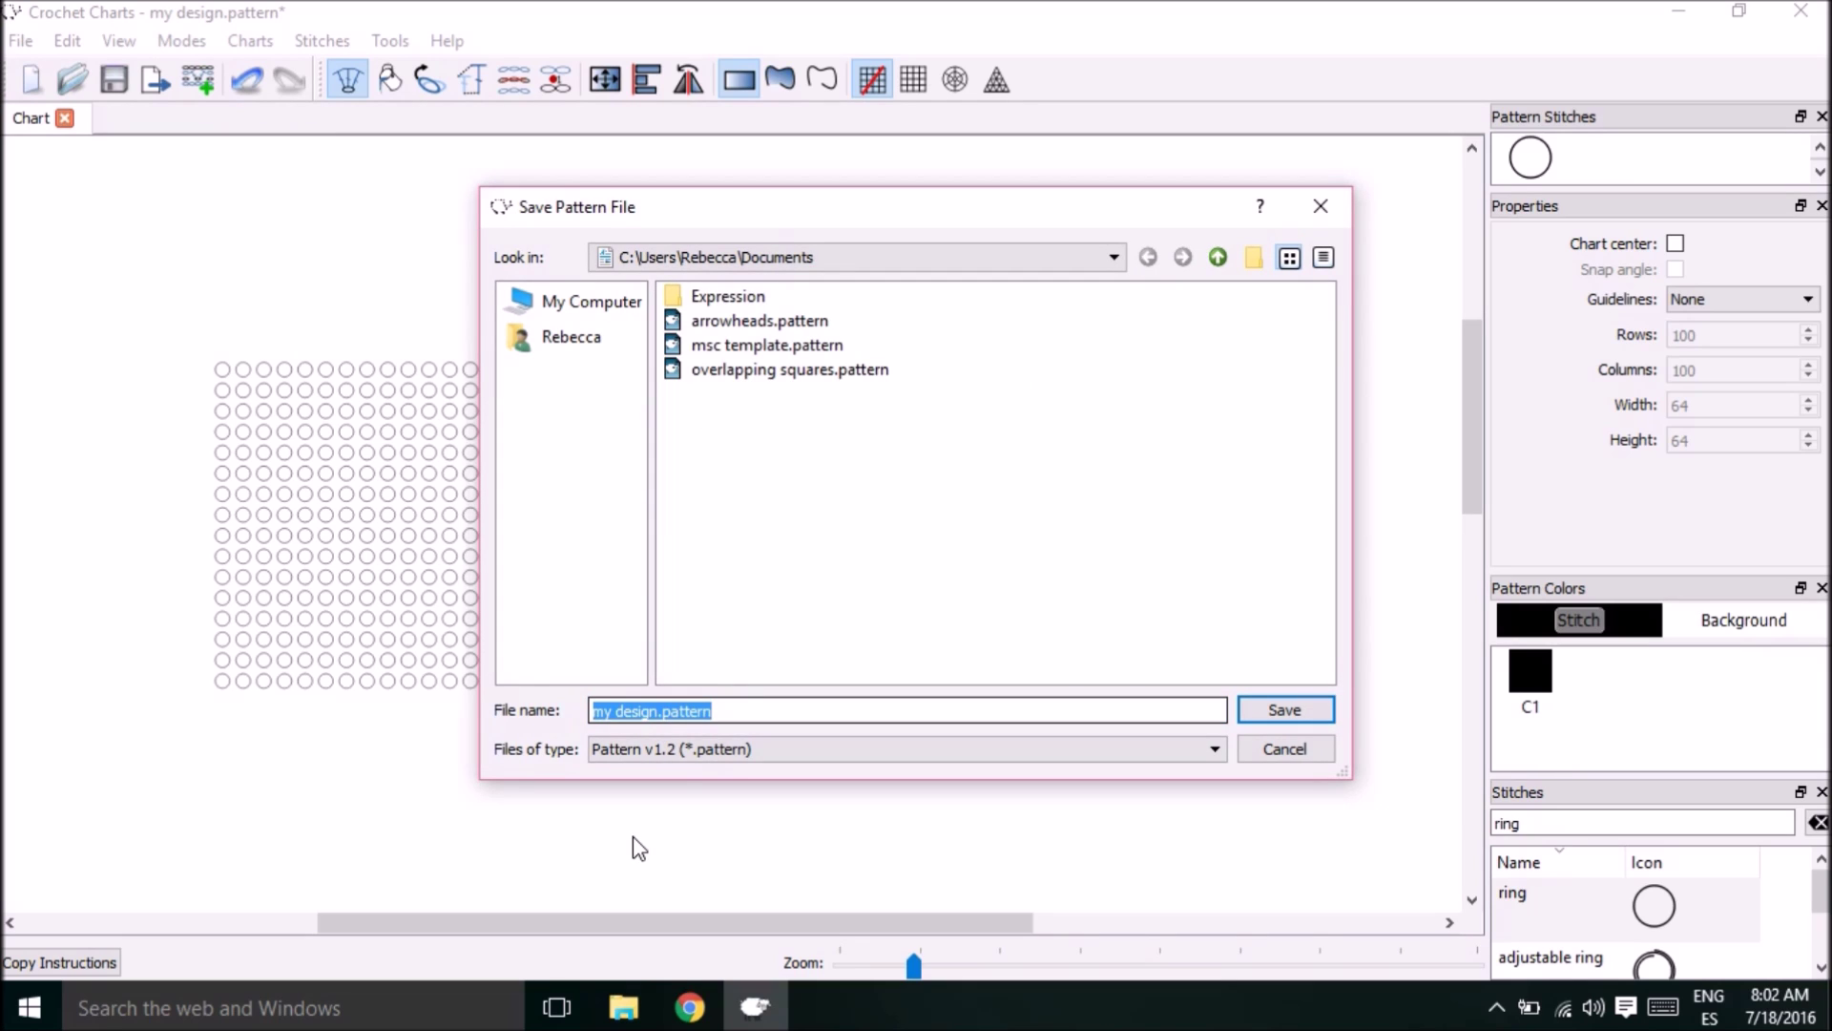
type("msc")
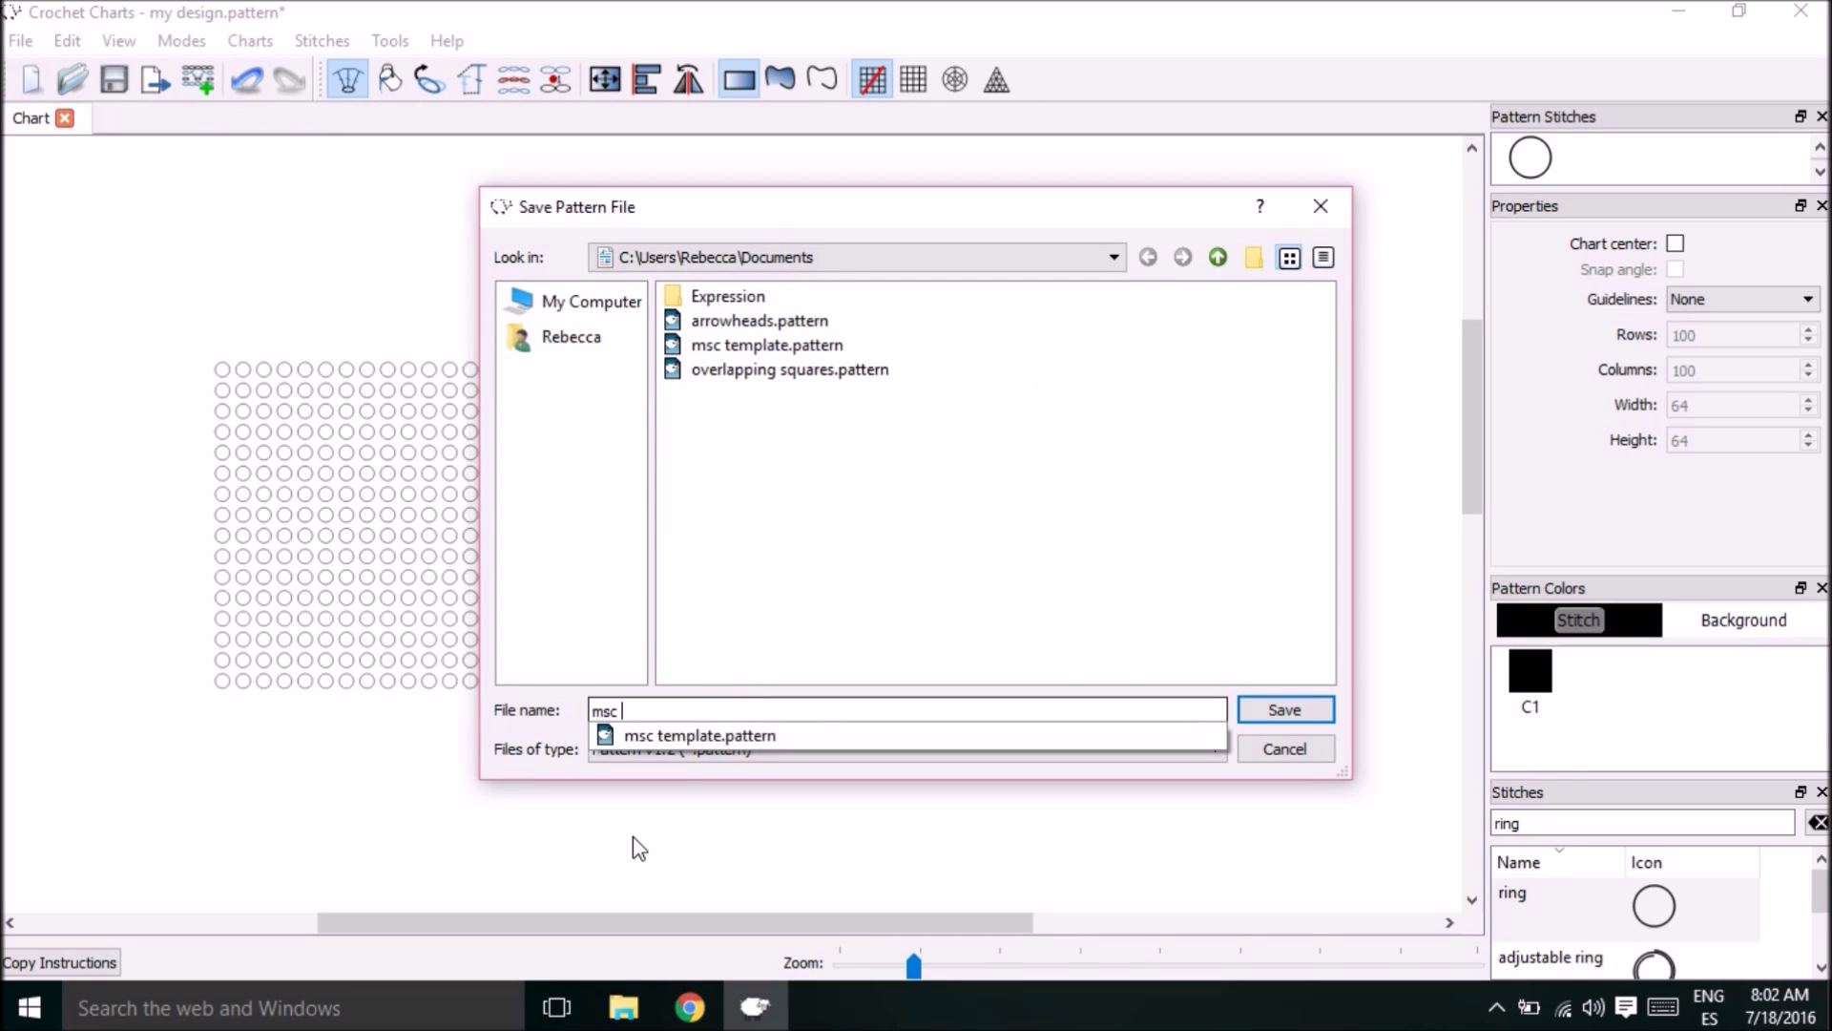
left_click(1325, 753)
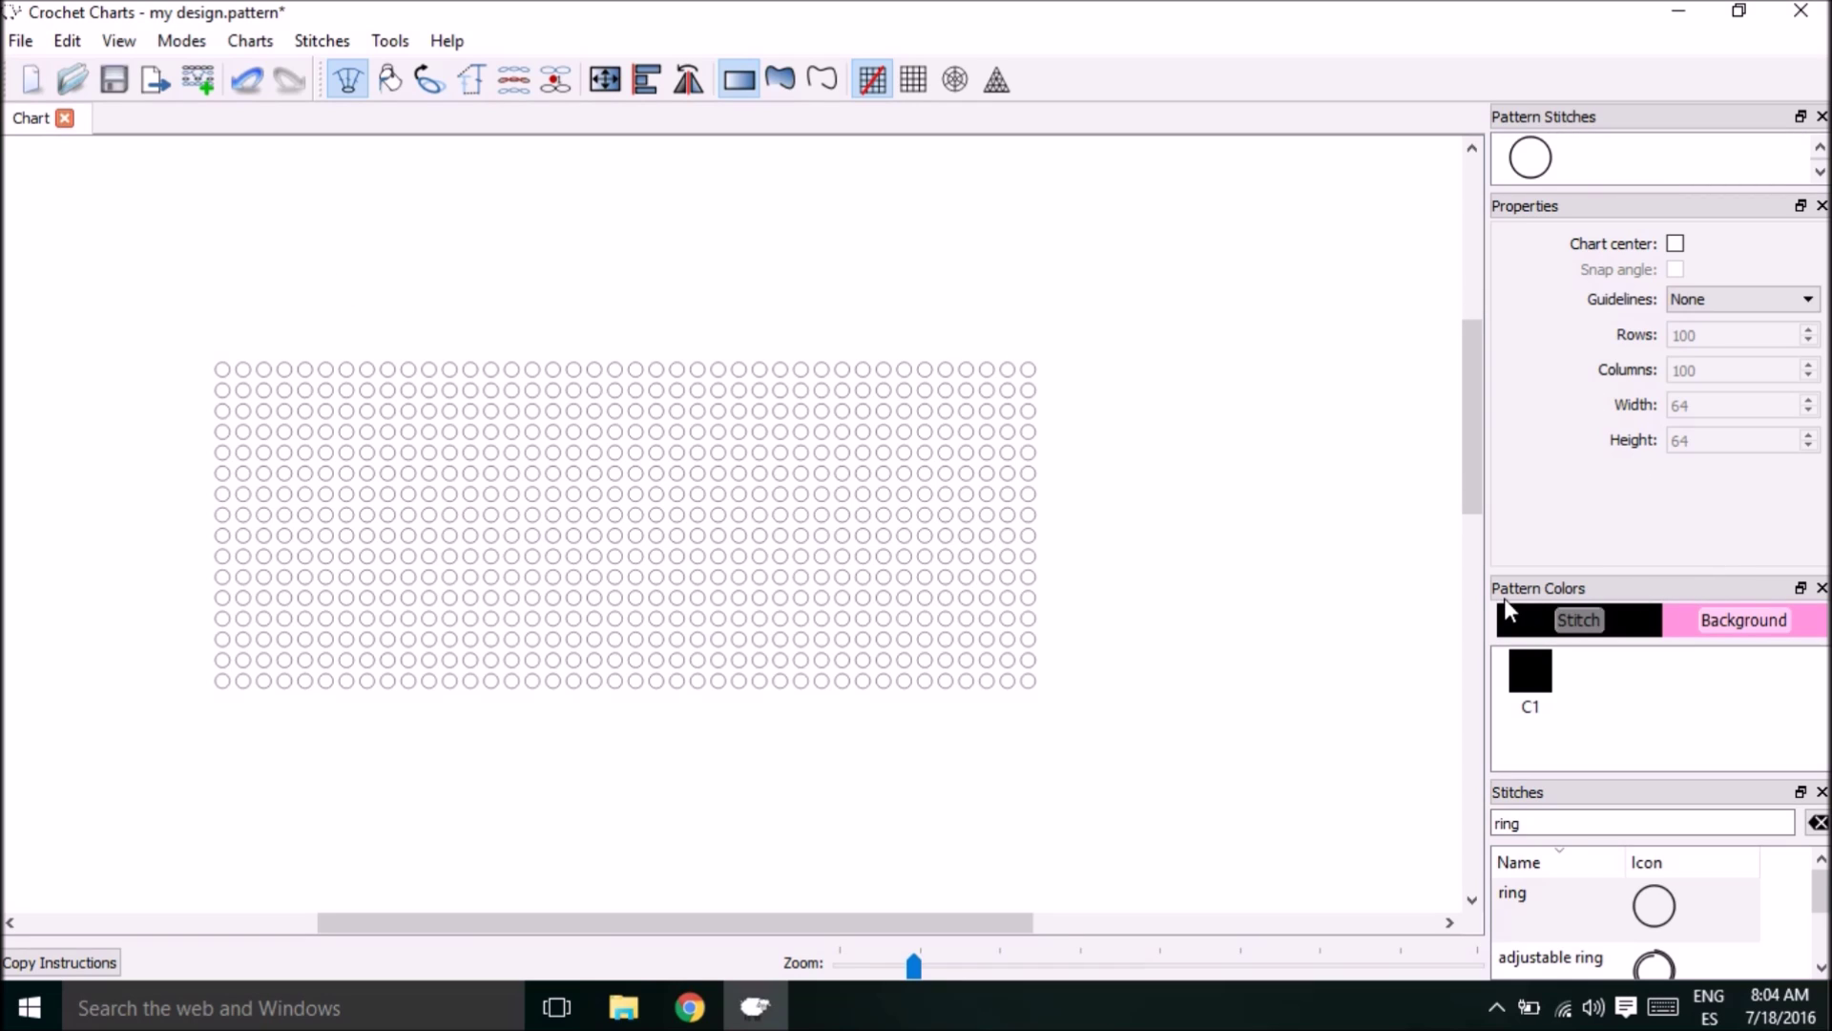
- Mix a coral pink background colour (red 255, green 119, blue 139), store it as the third custom colour and apply it
left_click(1757, 630)
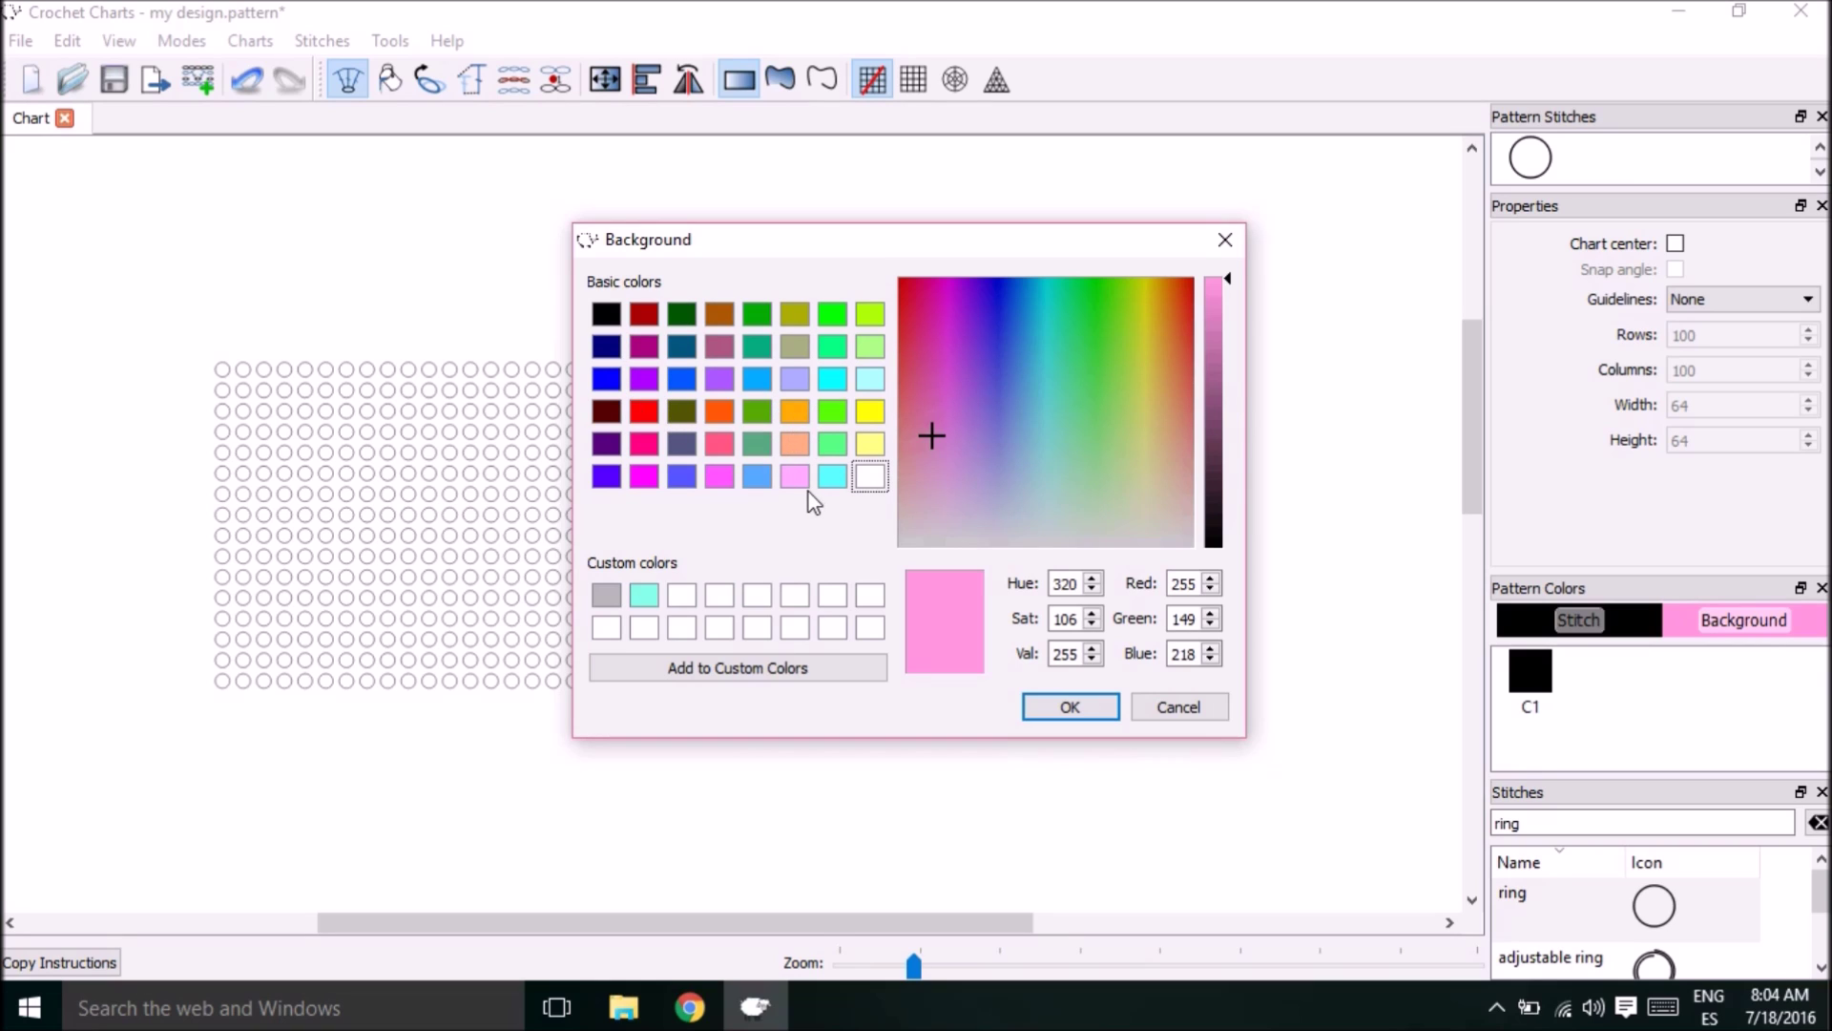
left_click(688, 597)
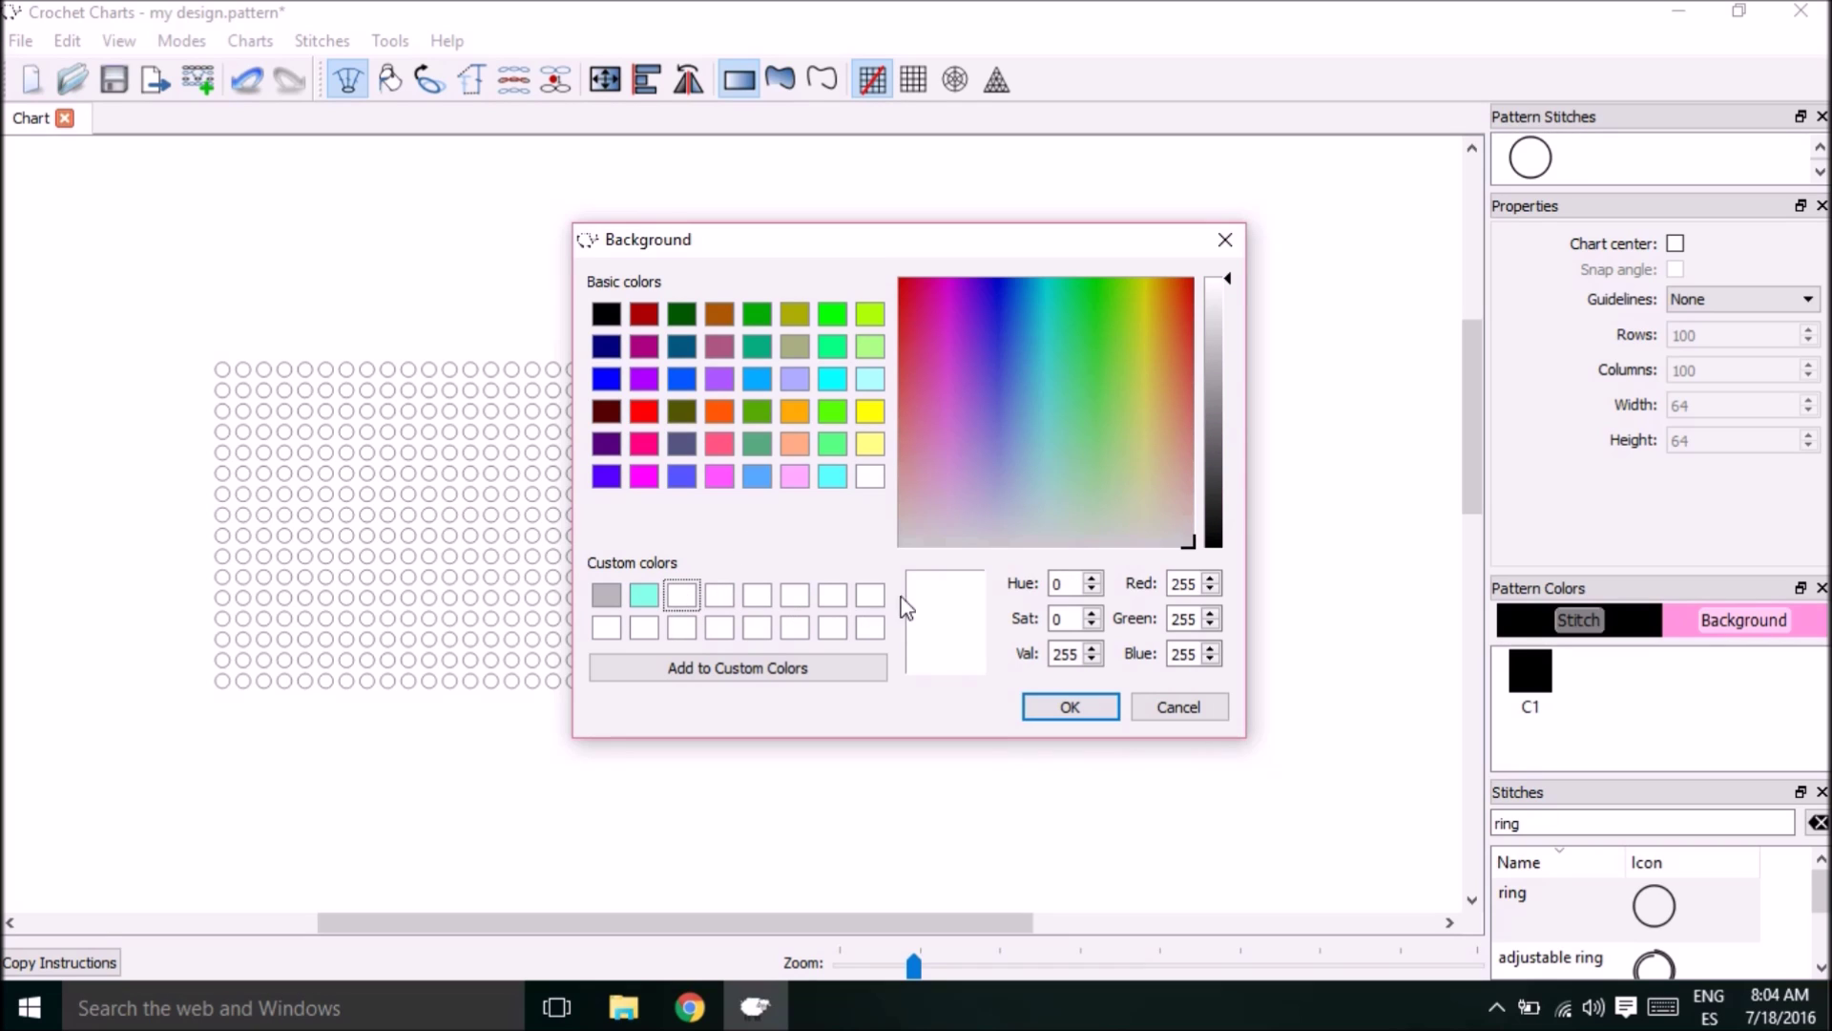
left_click_drag(1044, 421, 912, 397)
left_click_drag(908, 410, 908, 404)
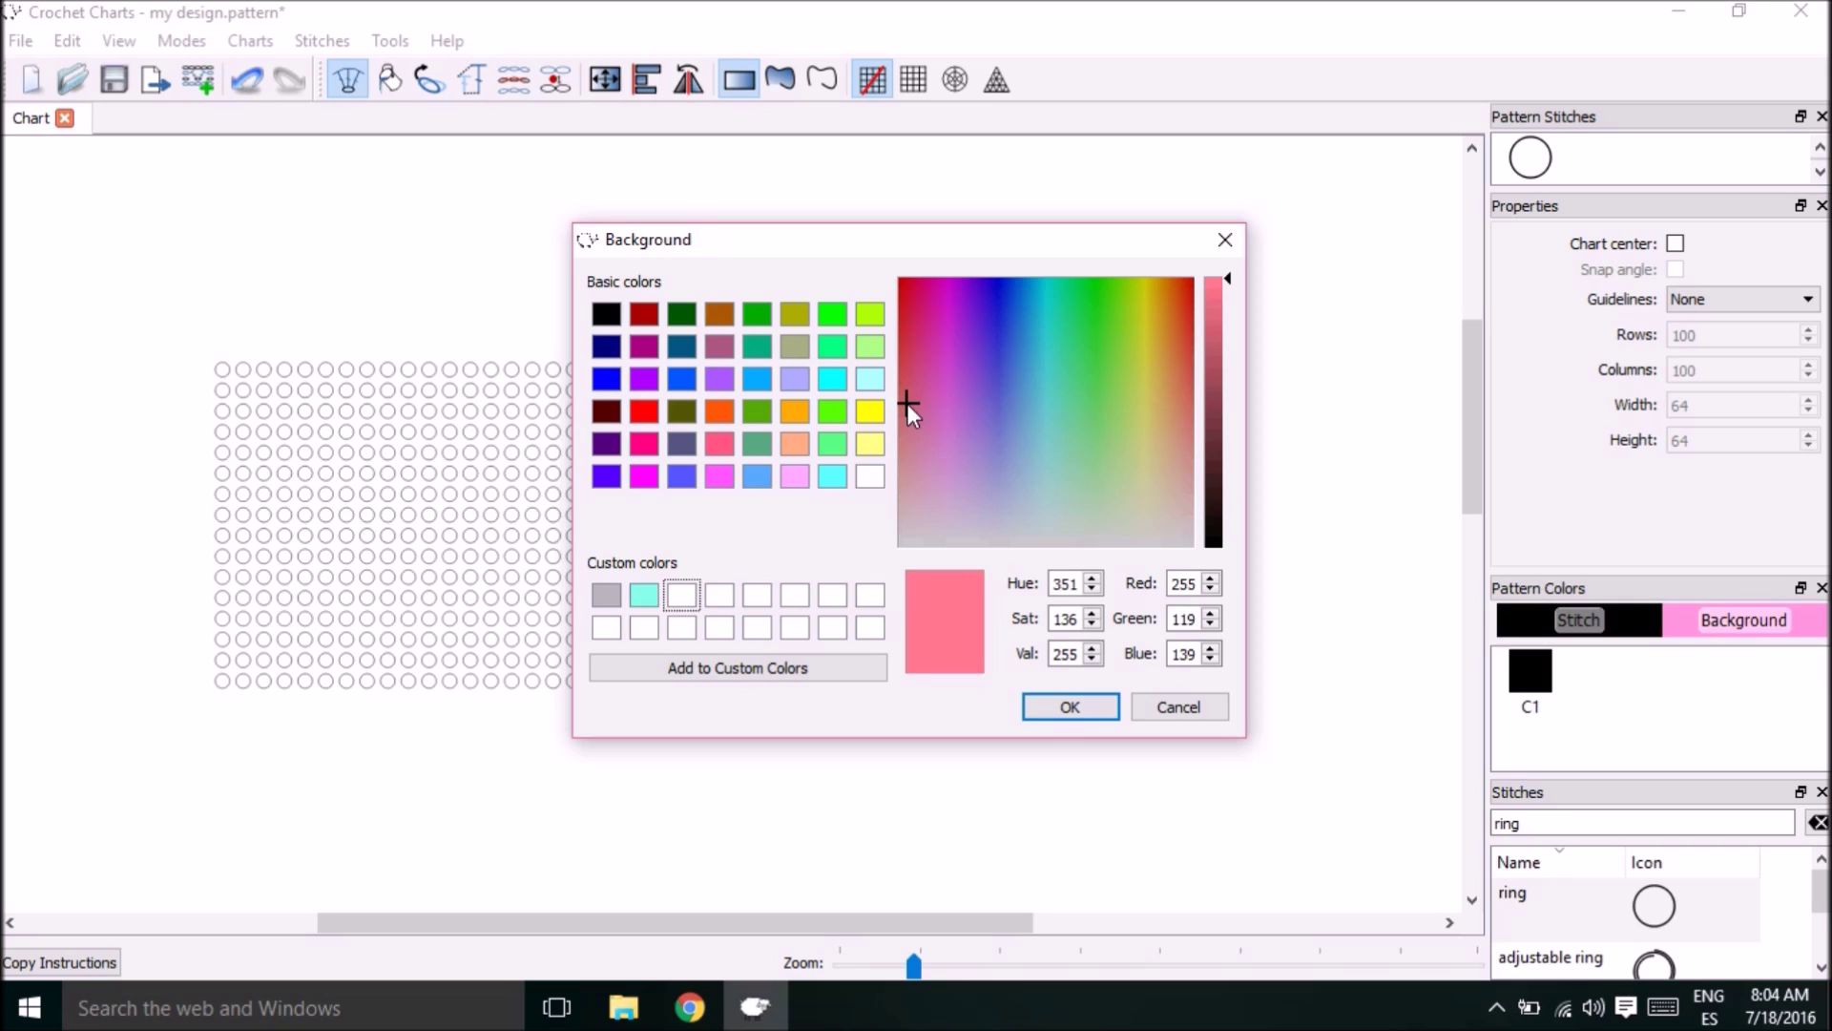
left_click(721, 671)
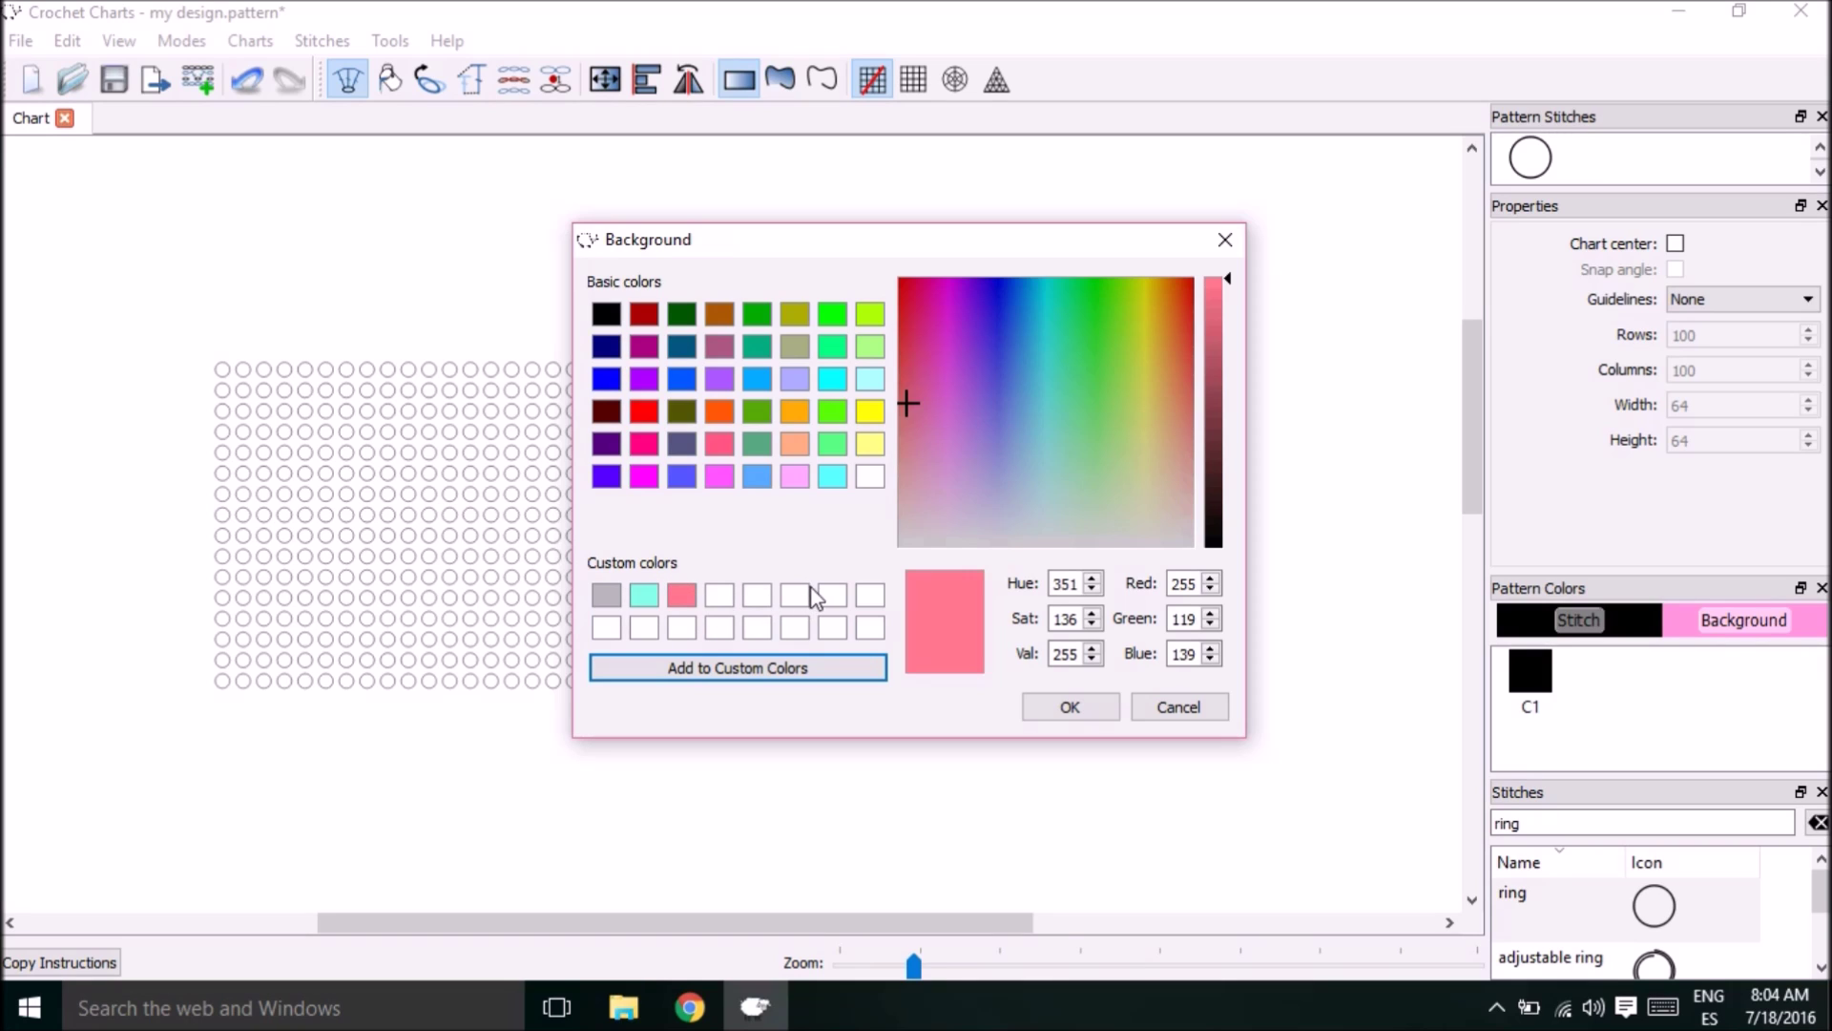
left_click(689, 599)
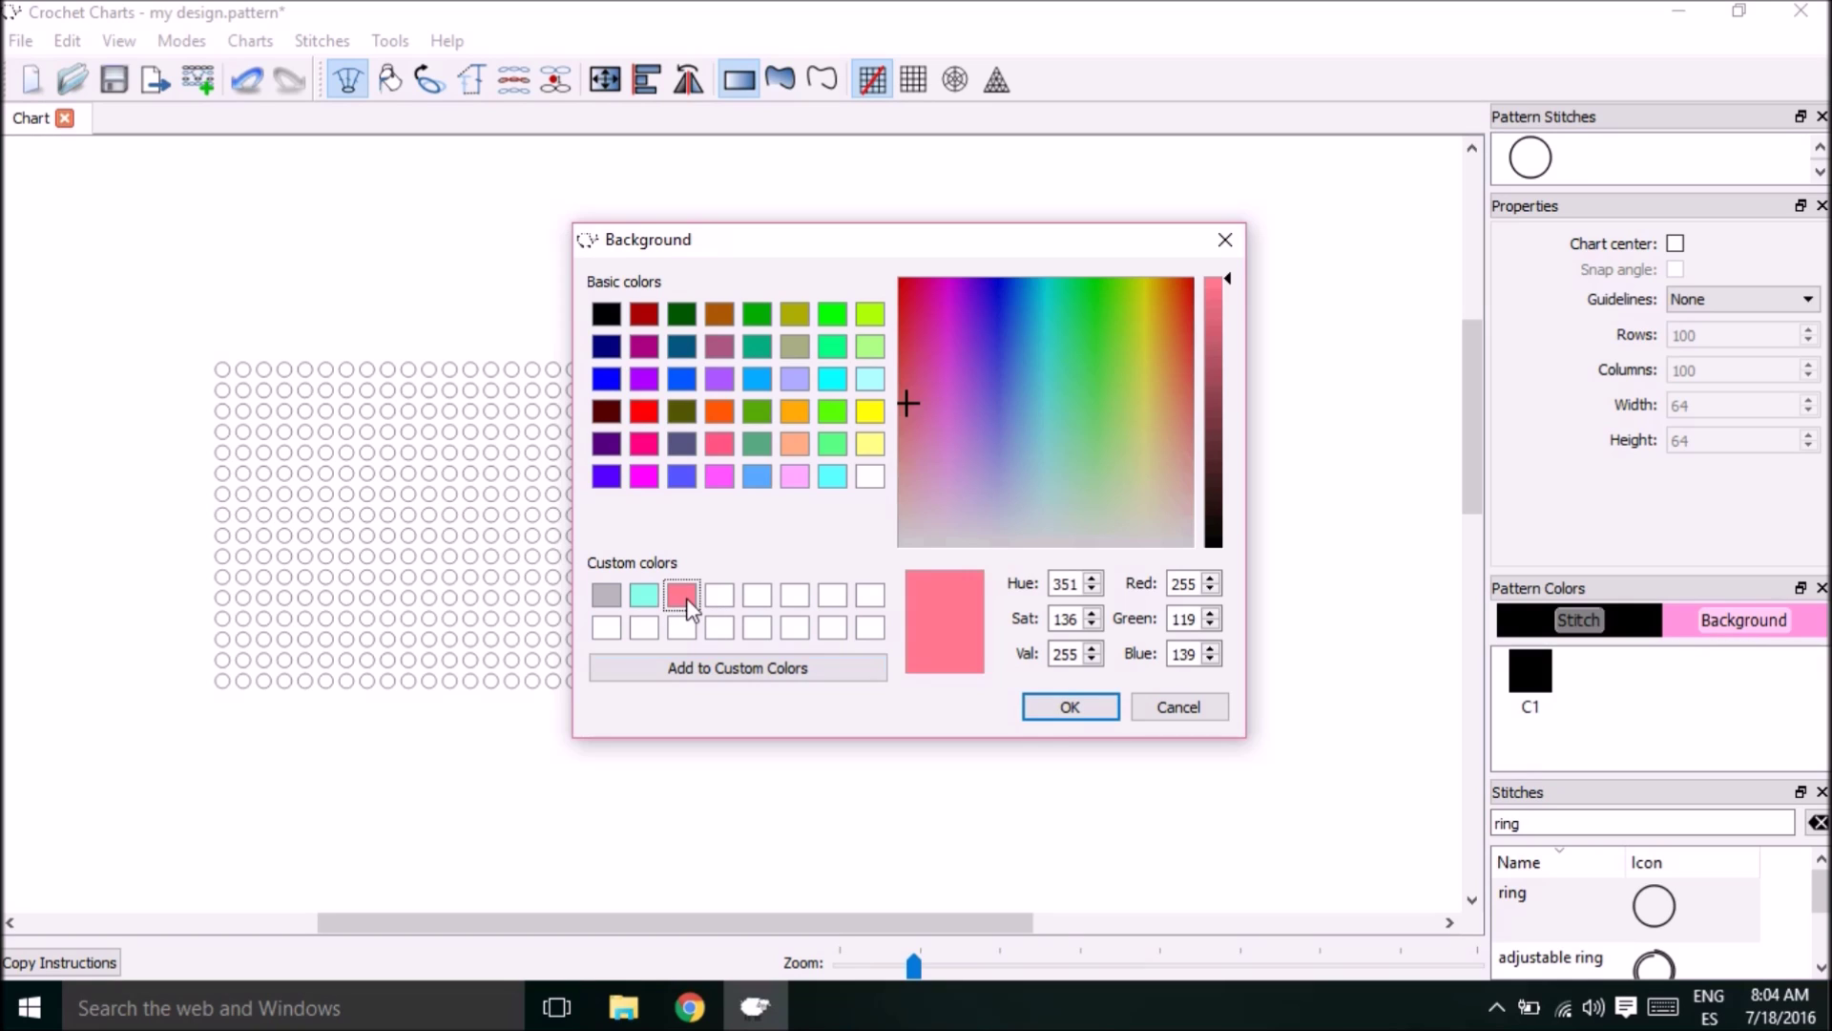
left_click(1069, 707)
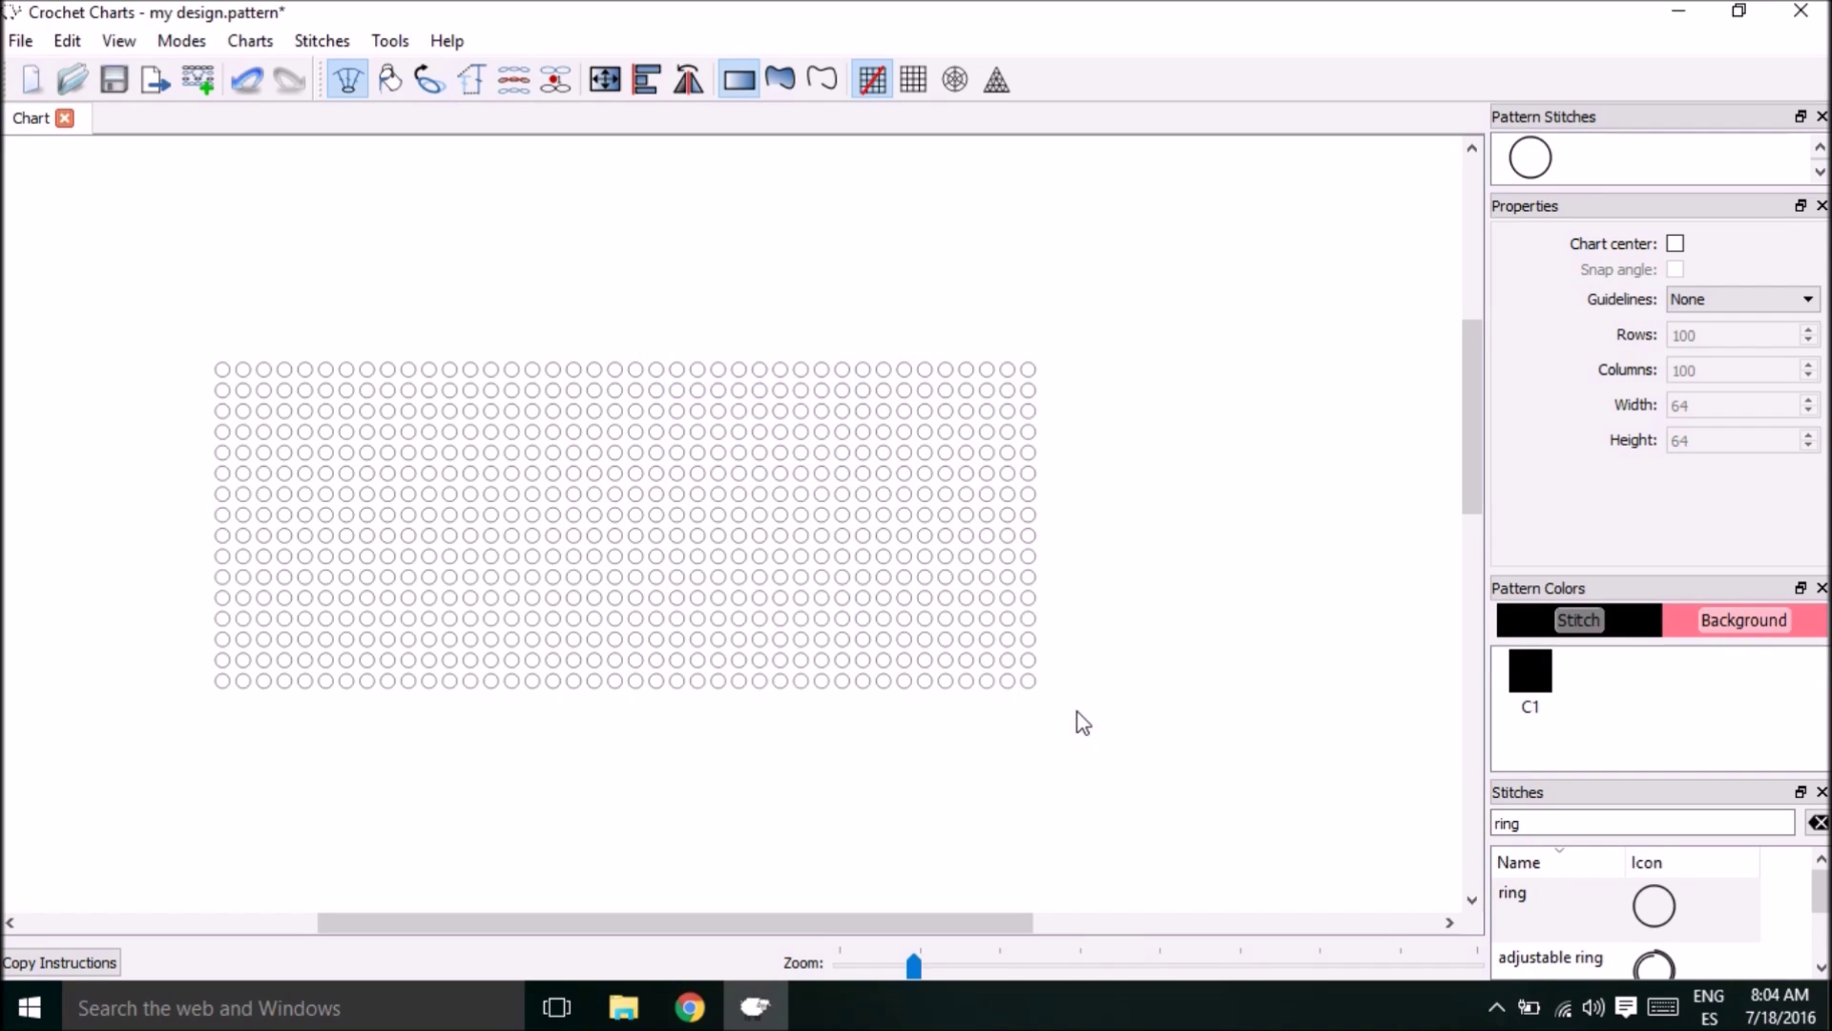
- Fill four vertically stacked rings in the 14th column, rows three to six, with the coral pink background colour
left_click(392, 79)
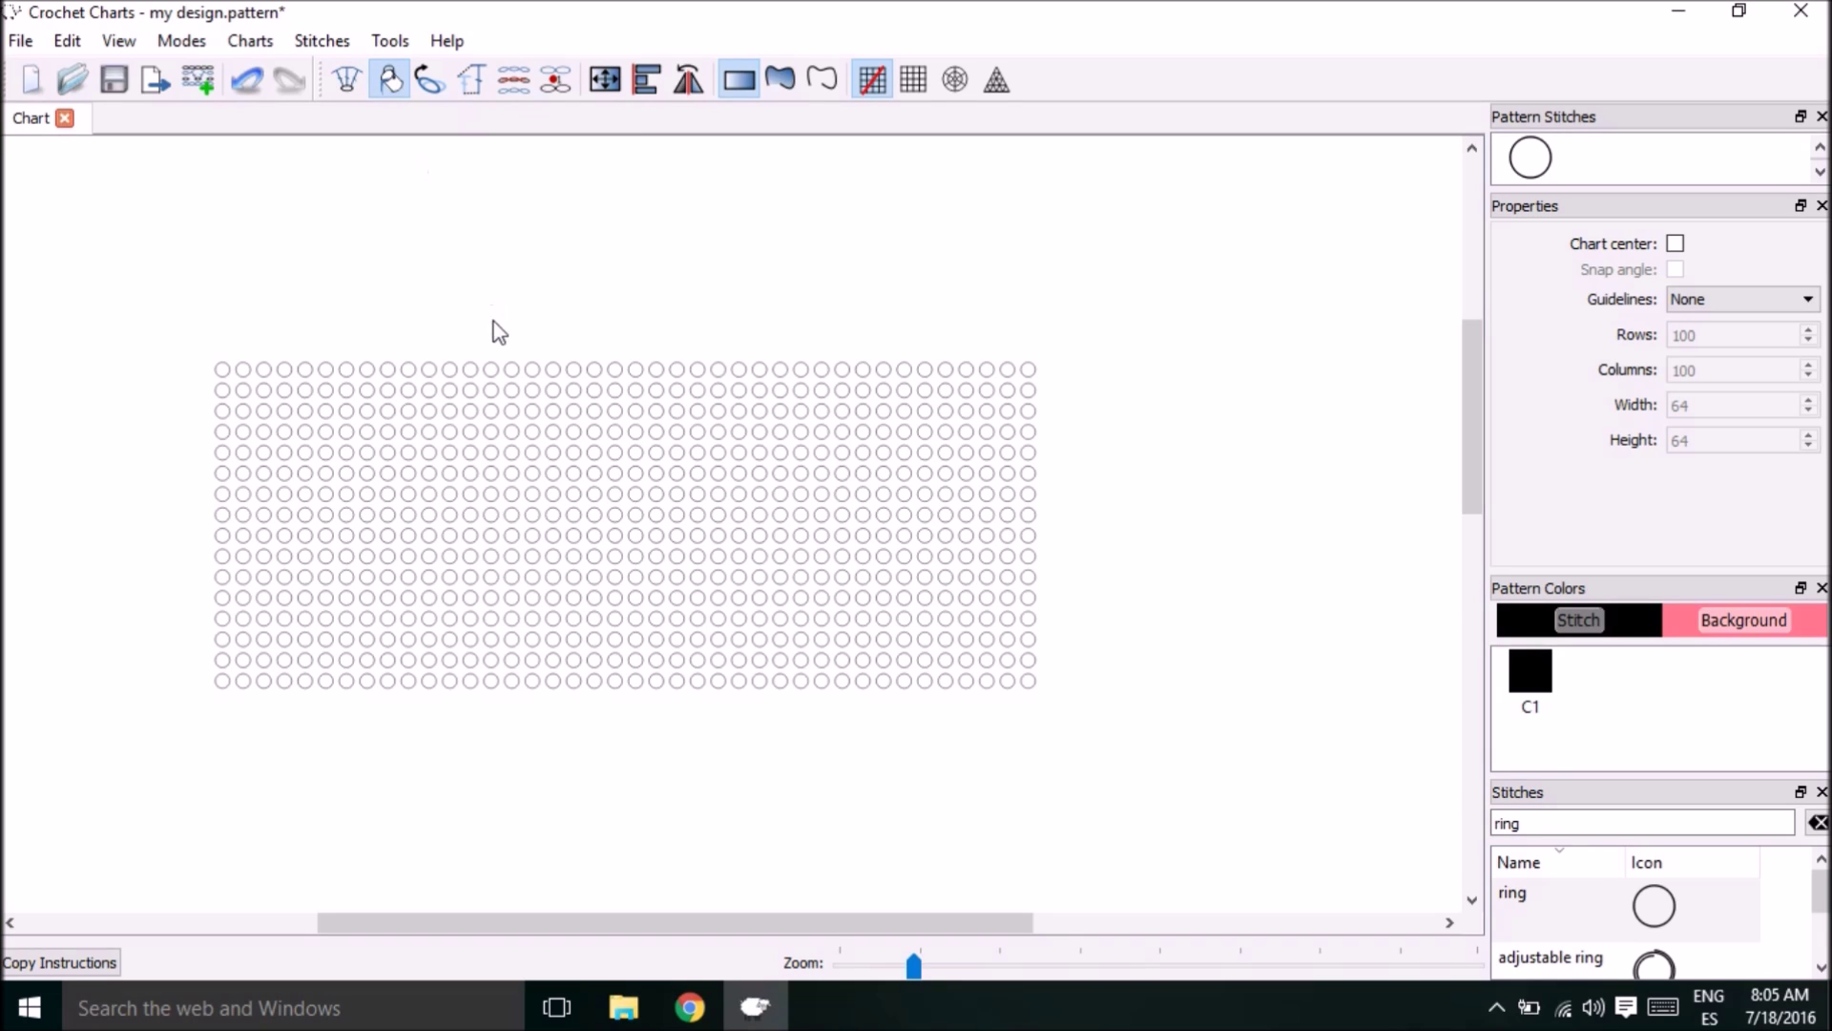
left_click(489, 411)
left_click(489, 431)
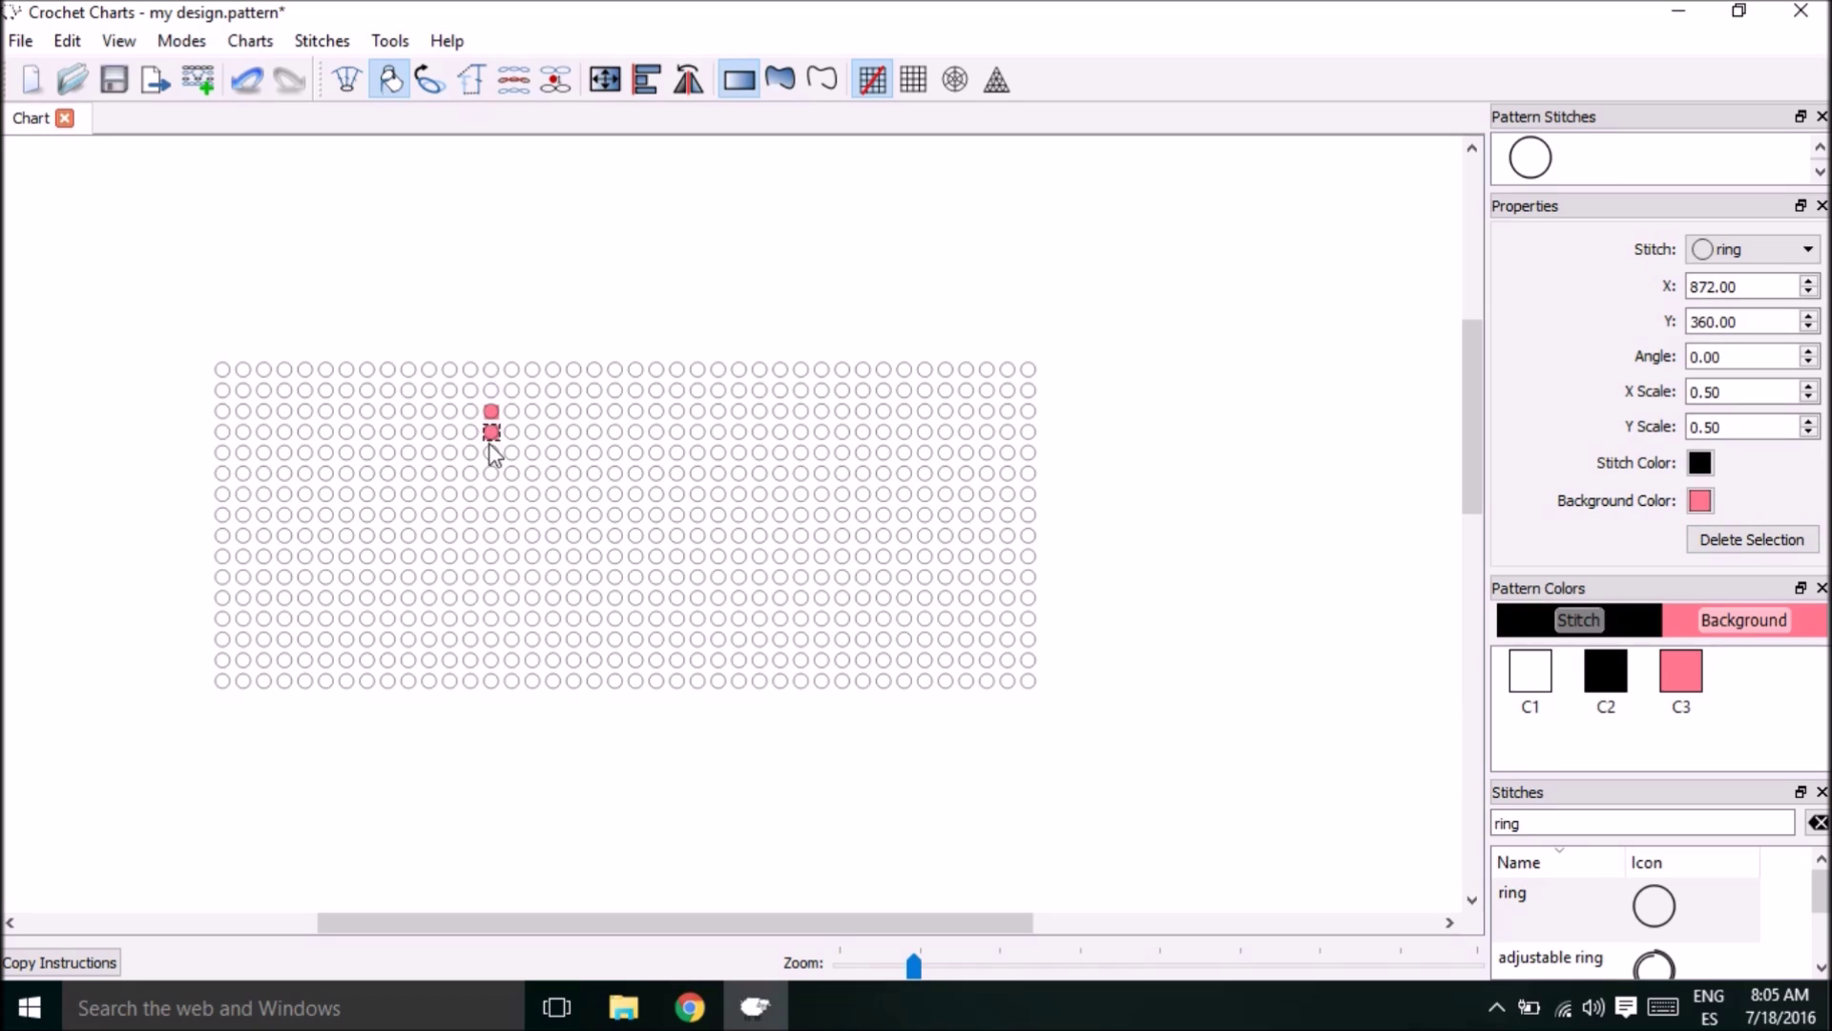
left_click(488, 452)
left_click(491, 473)
- Copy the whole ring block with its coloured cells, paste it, and move the copy against the original's right edge
left_click_drag(189, 319, 1107, 806)
right_click(1073, 785)
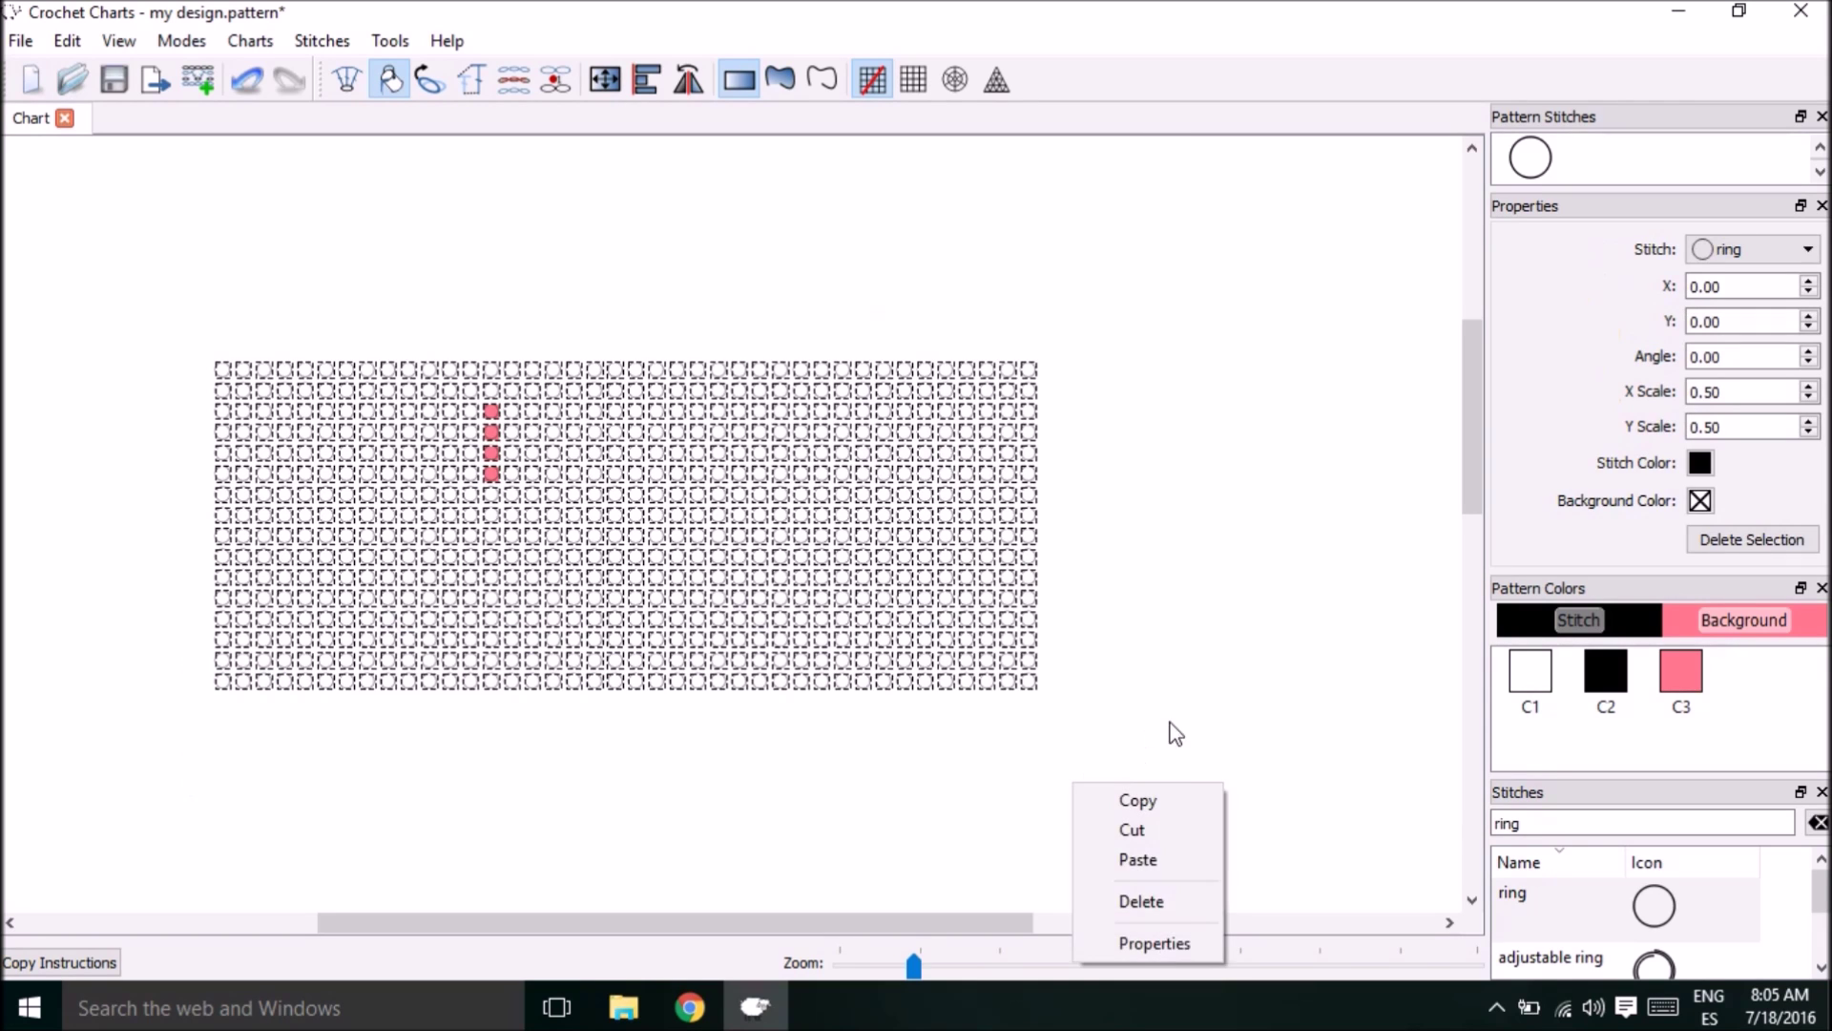
left_click(1151, 806)
right_click(952, 267)
left_click(1060, 336)
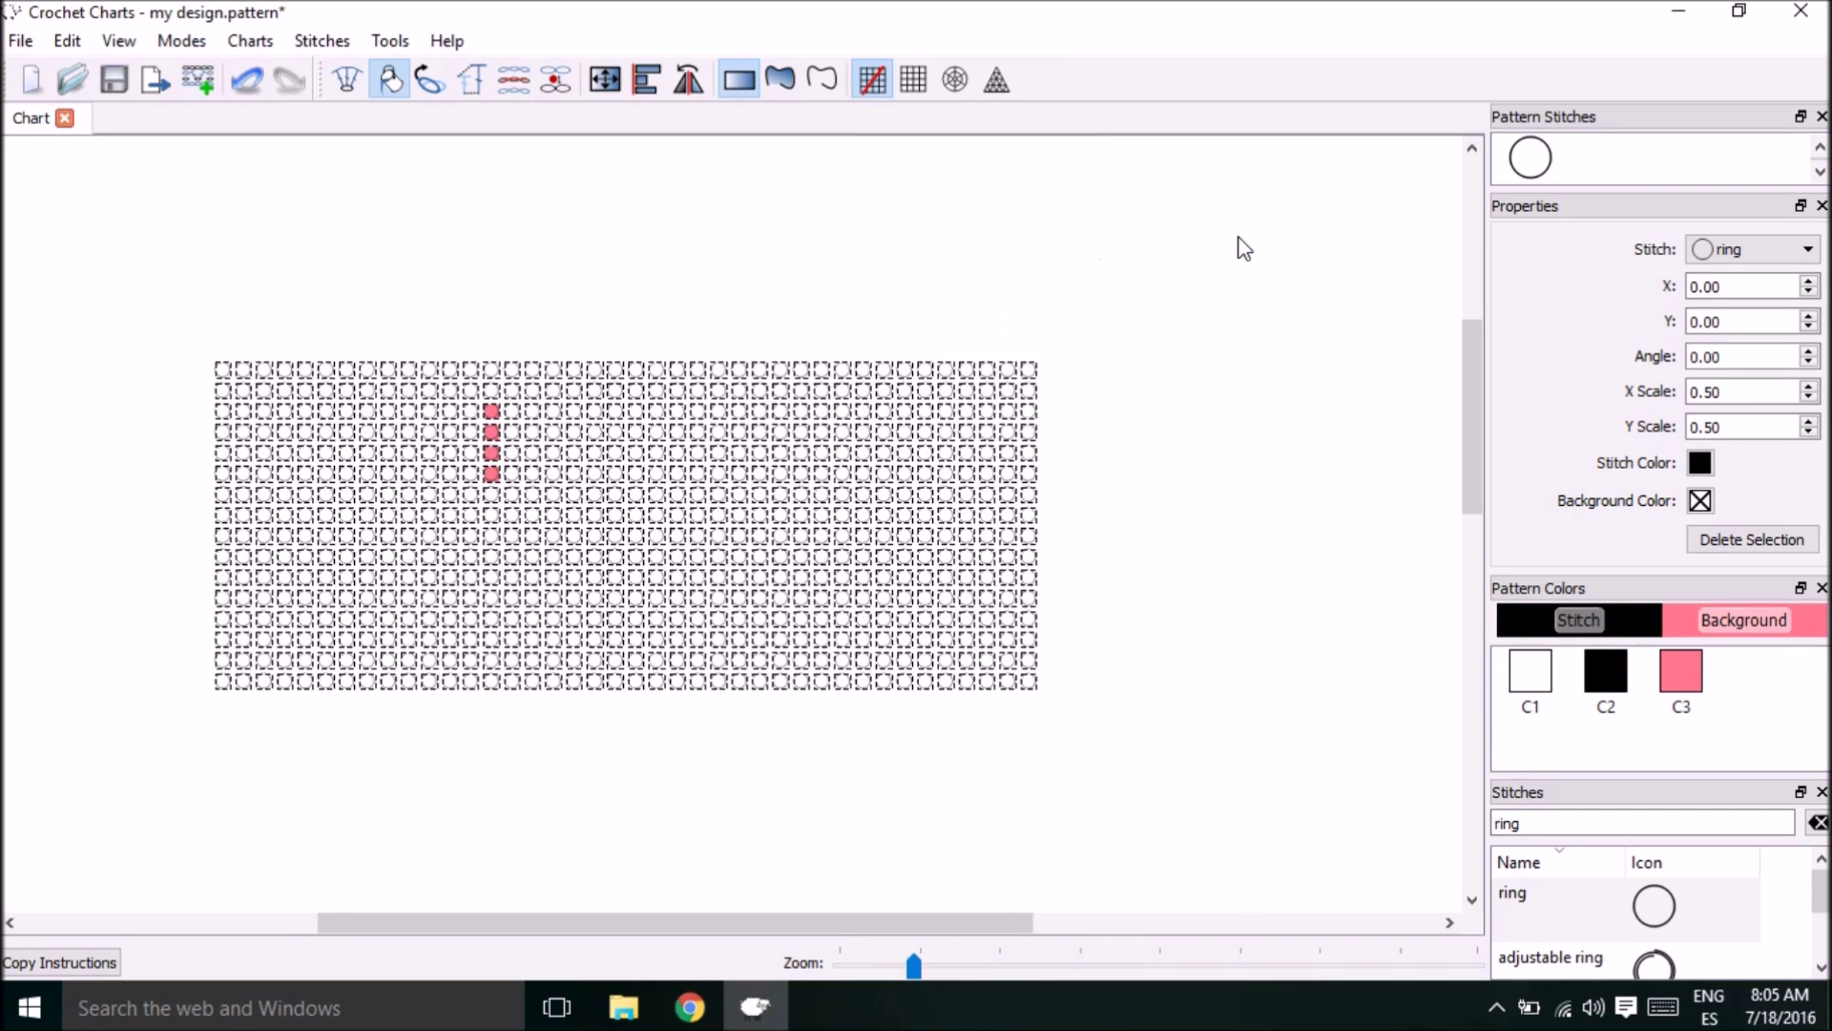
left_click(1167, 331)
left_click(1167, 268)
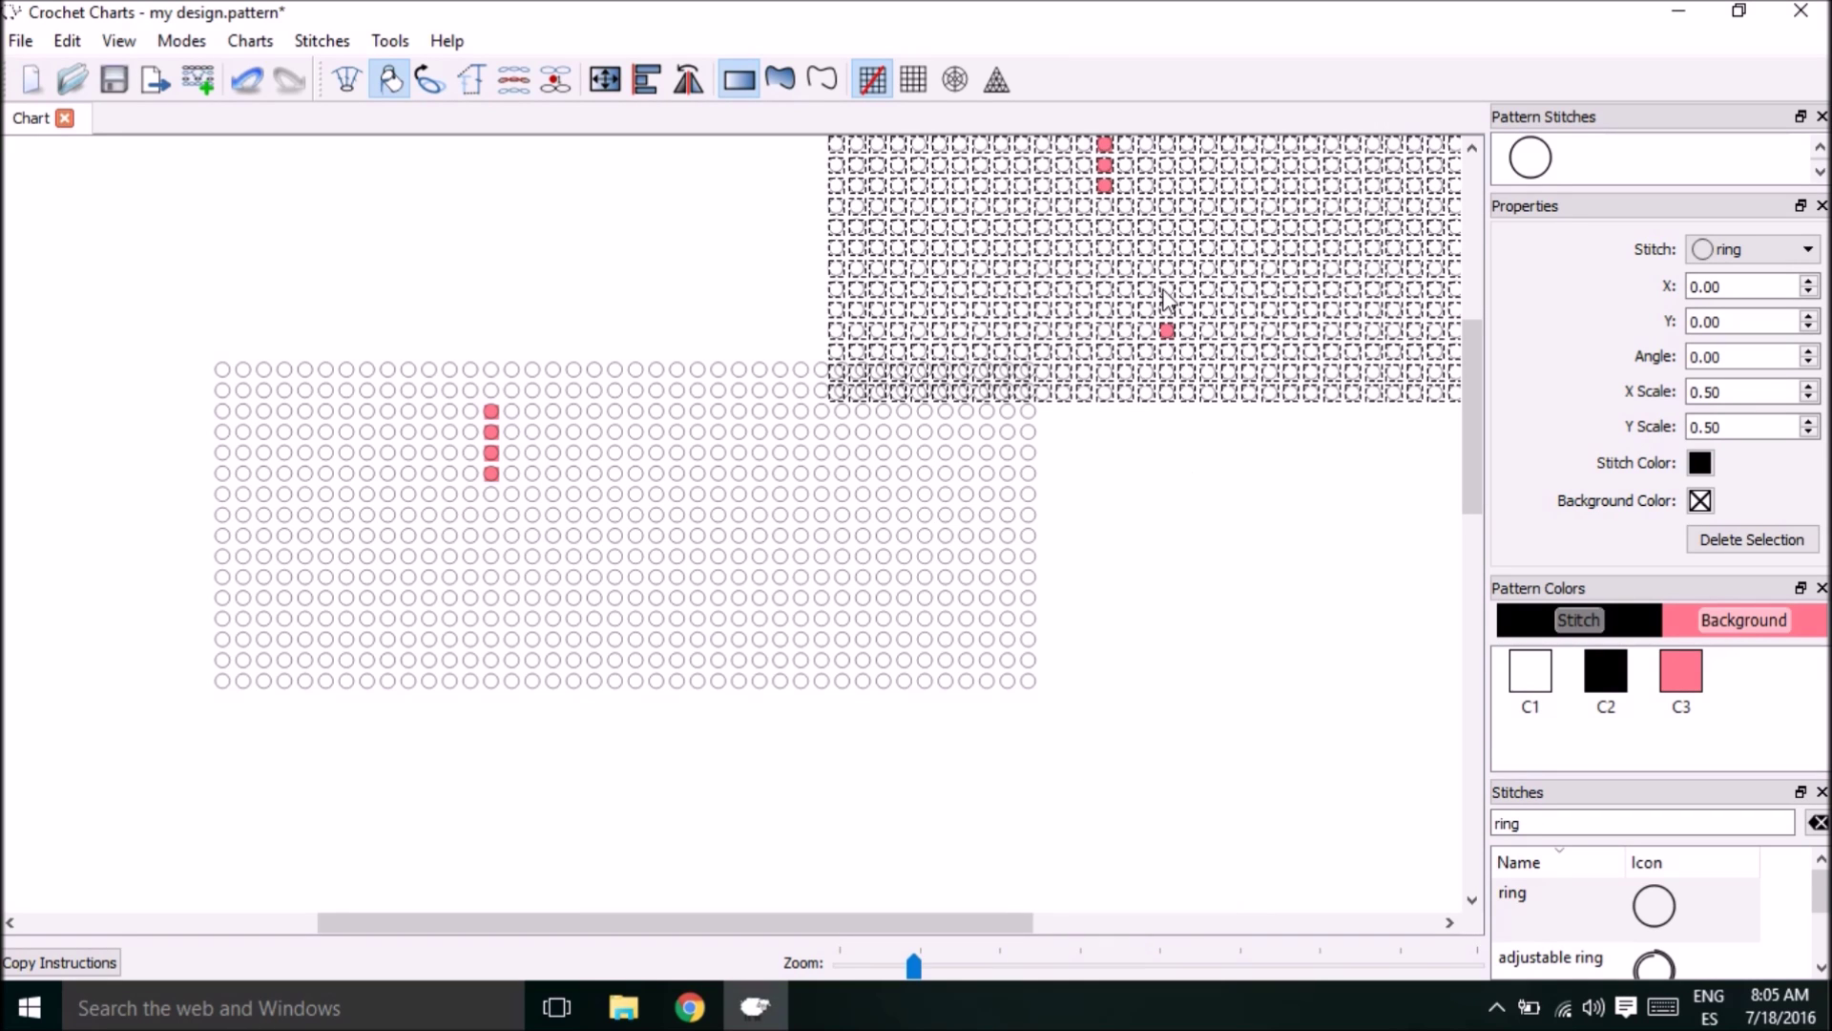
left_click(1270, 227)
left_click(1229, 247)
left_click(357, 84)
left_click_drag(1057, 263, 1234, 544)
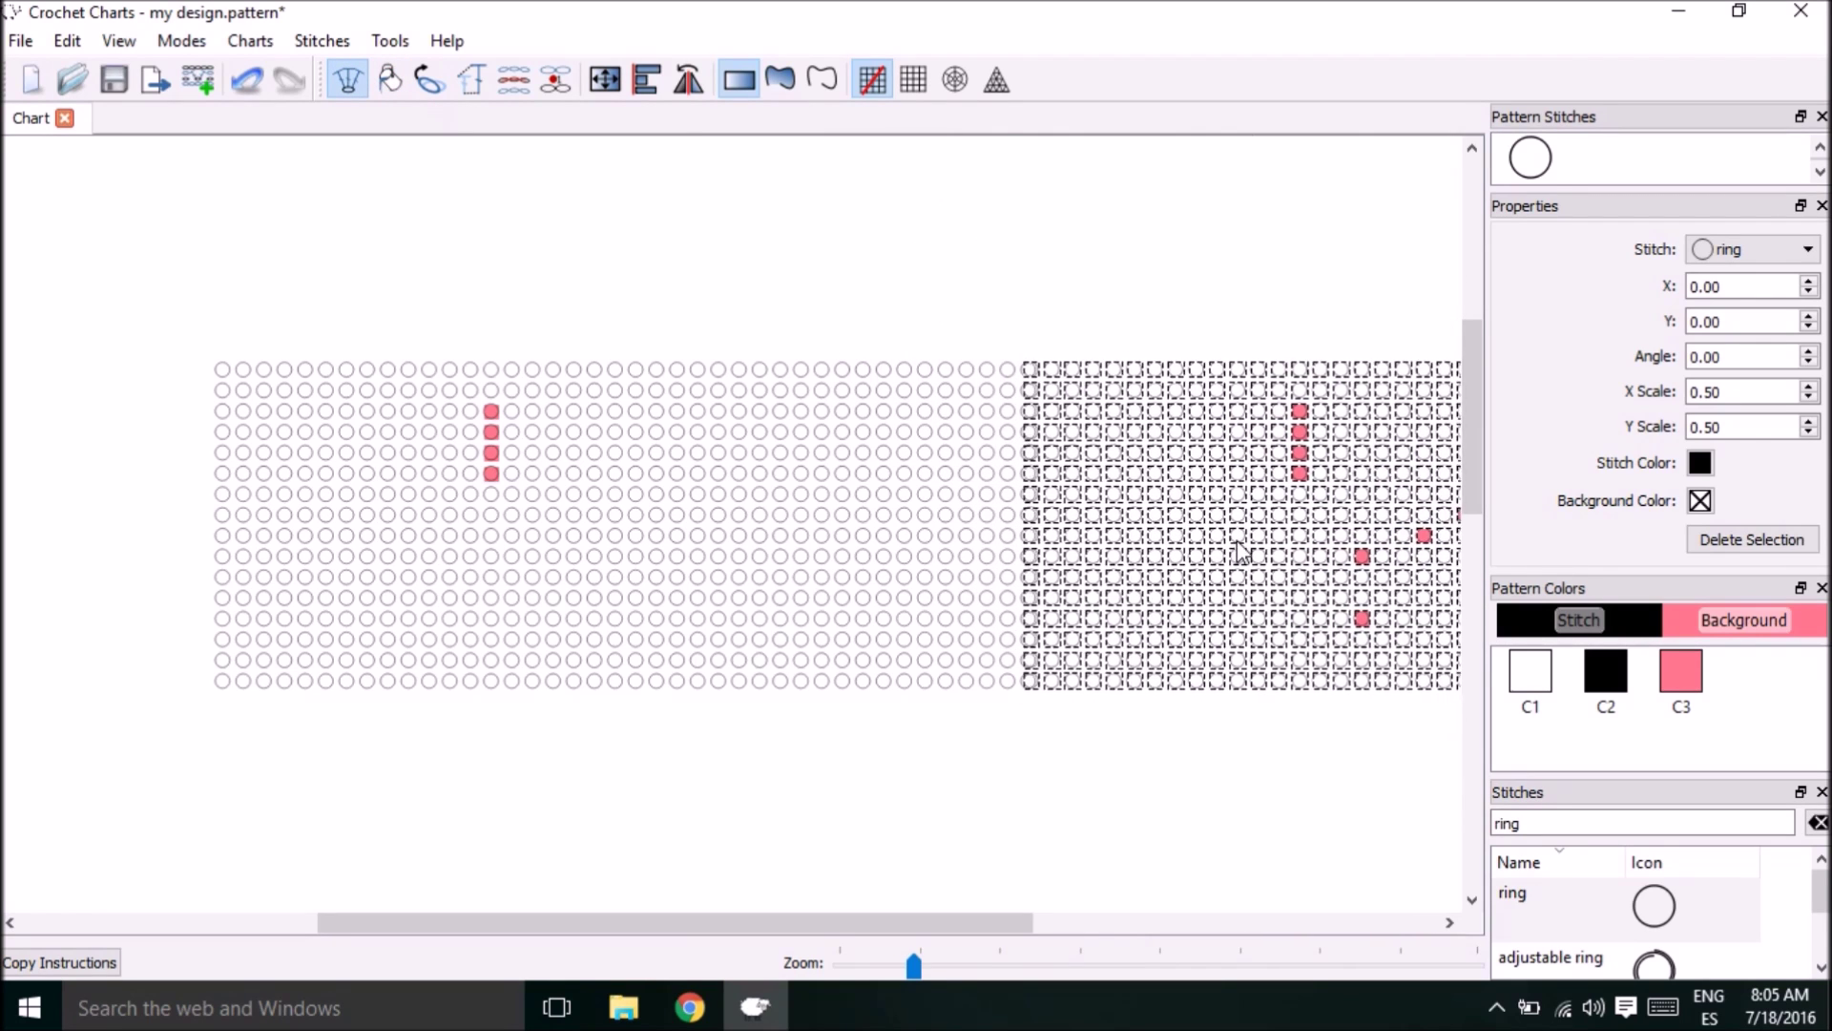
- Select individual rings in the pasted block and fill a few more of them with the coral pink background
left_click(1231, 468)
left_click(1240, 434)
left_click(1244, 556)
left_click_drag(1236, 477, 1141, 578)
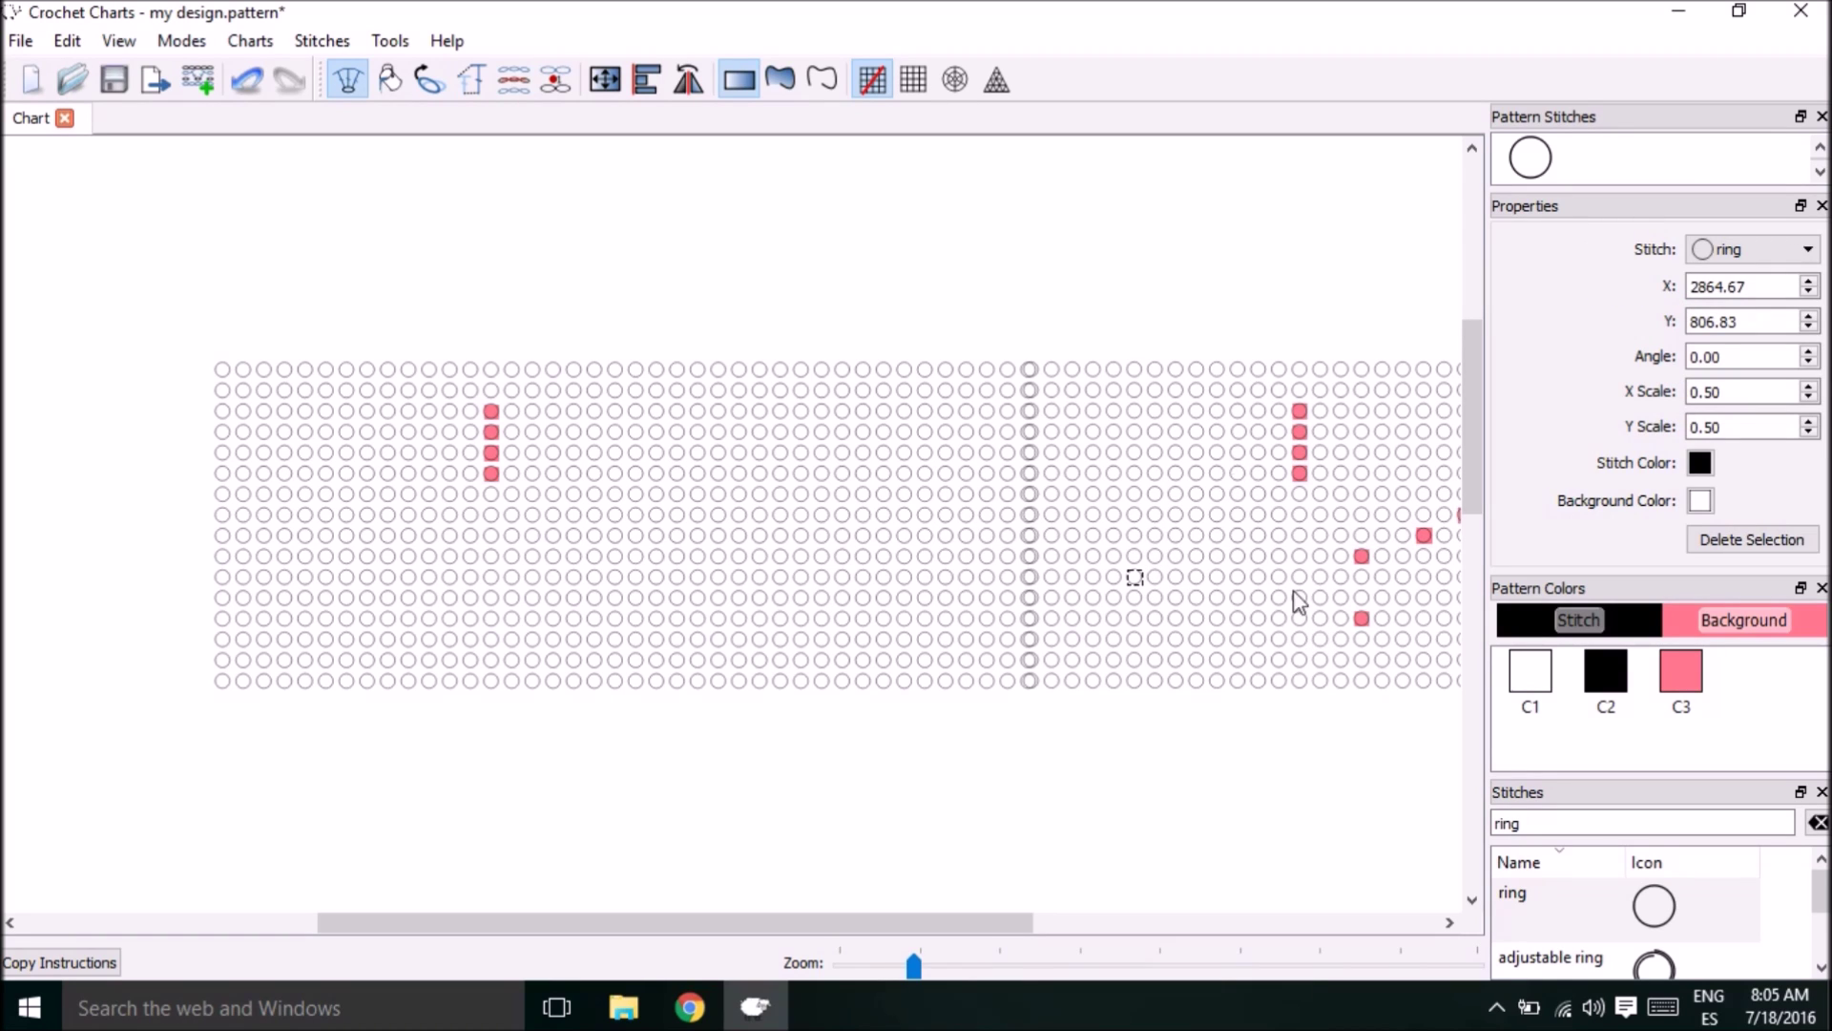
left_click(400, 91)
left_click(1197, 412)
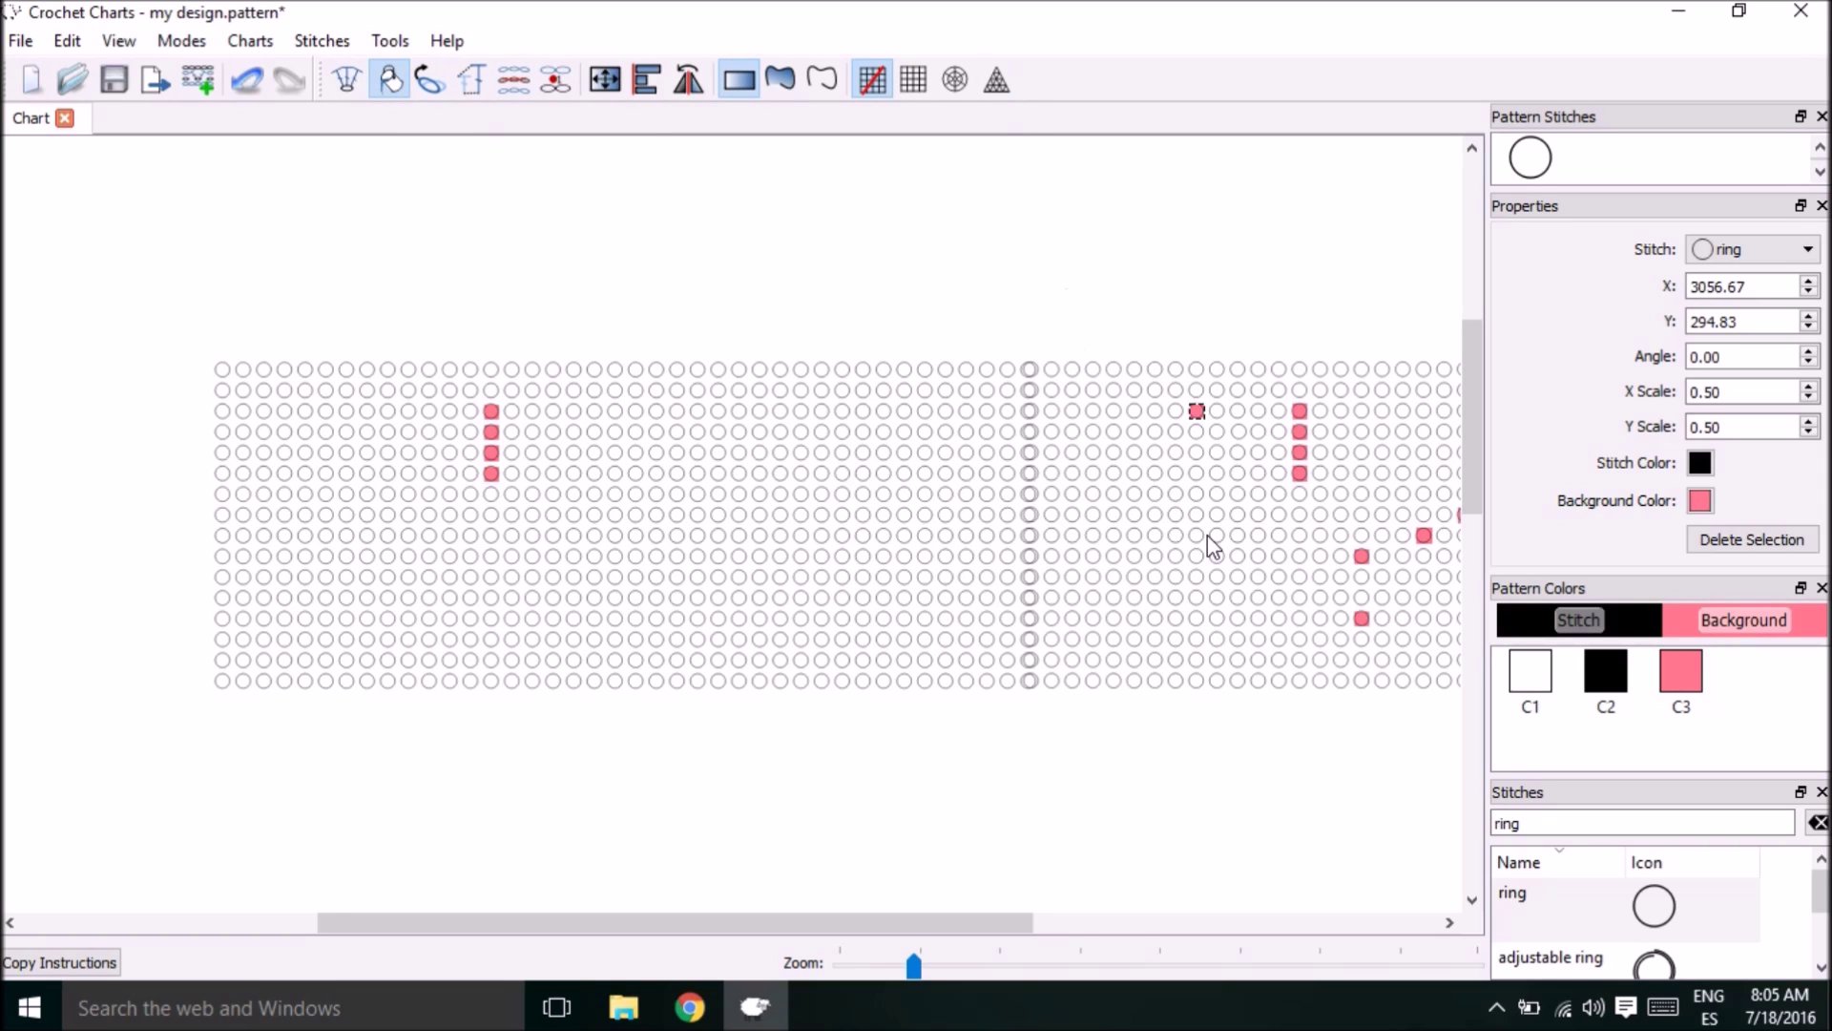
left_click(1257, 434)
left_click(1236, 475)
- Undo the extra fills, the block's move and its paste, back to the single ring block with four coloured rings
left_click(246, 86)
left_click(246, 86)
left_click(246, 86)
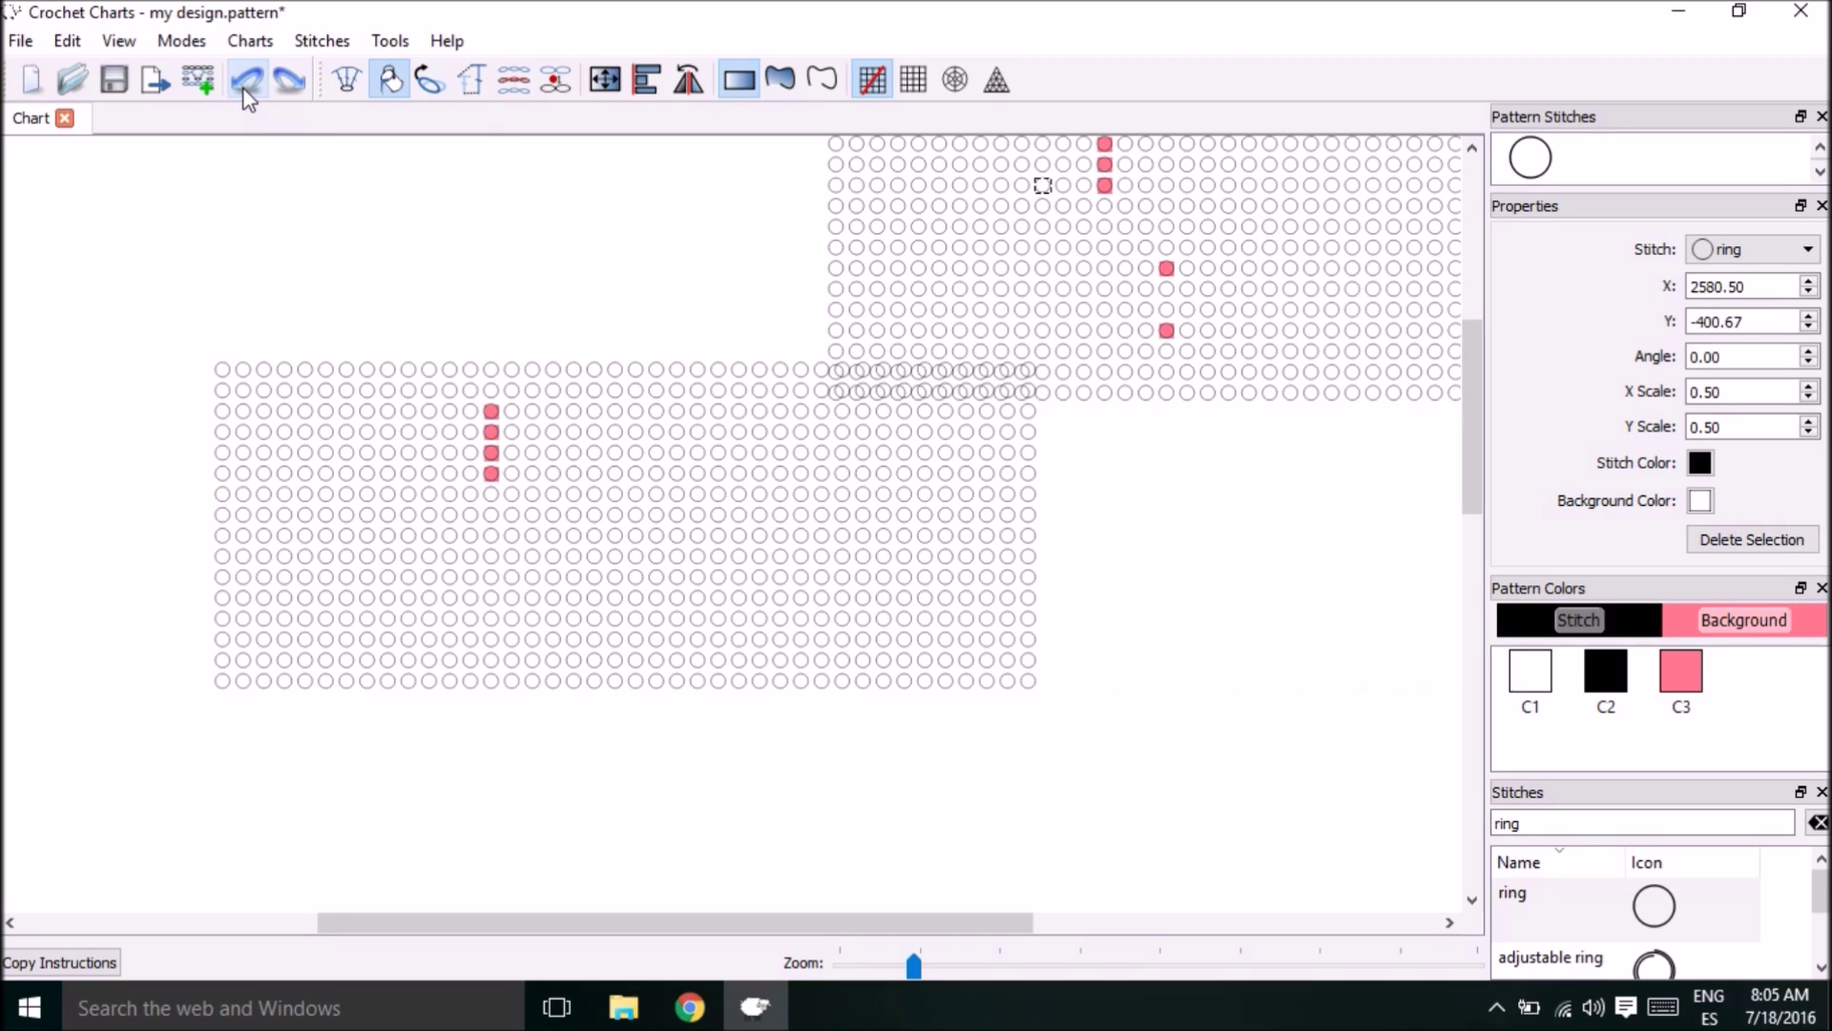
left_click(246, 84)
left_click(246, 84)
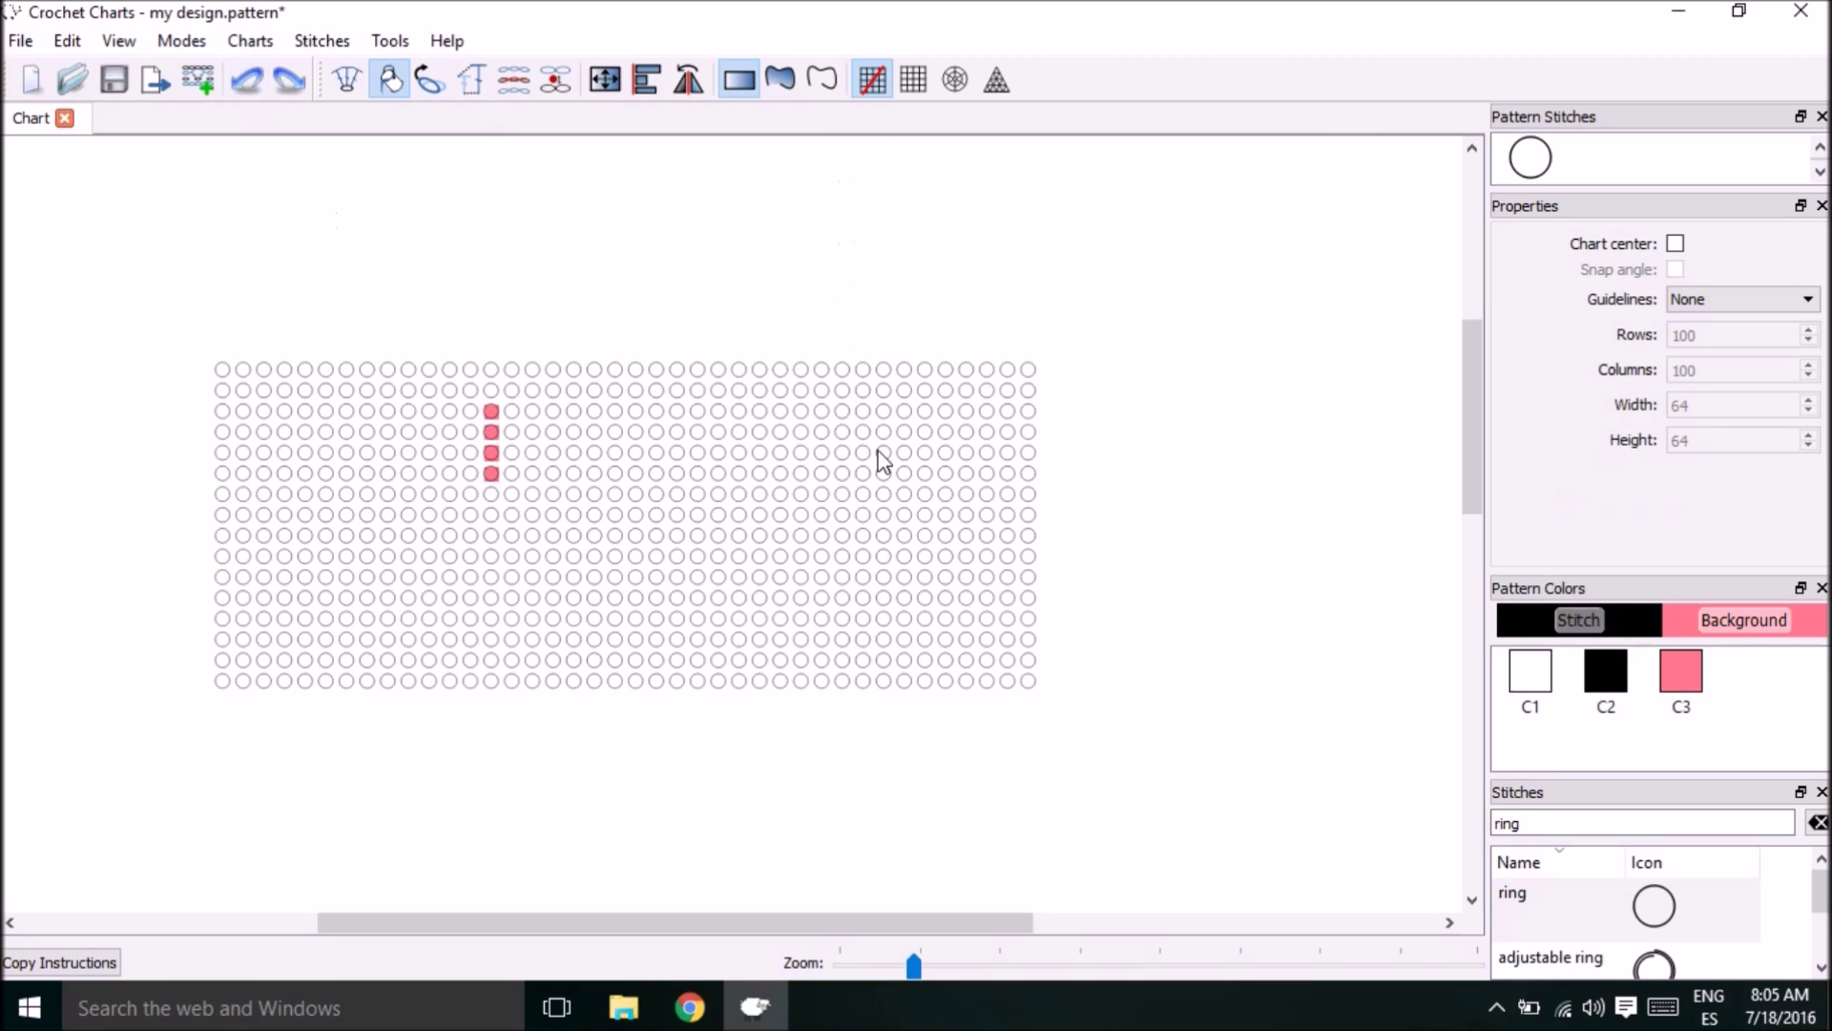
- Extend the coral pink column into a stepped triangle with a six-ring base row and filled rings above it
left_click(470, 473)
left_click(450, 473)
left_click(513, 474)
left_click(532, 473)
left_click(553, 473)
left_click(533, 453)
left_click(513, 431)
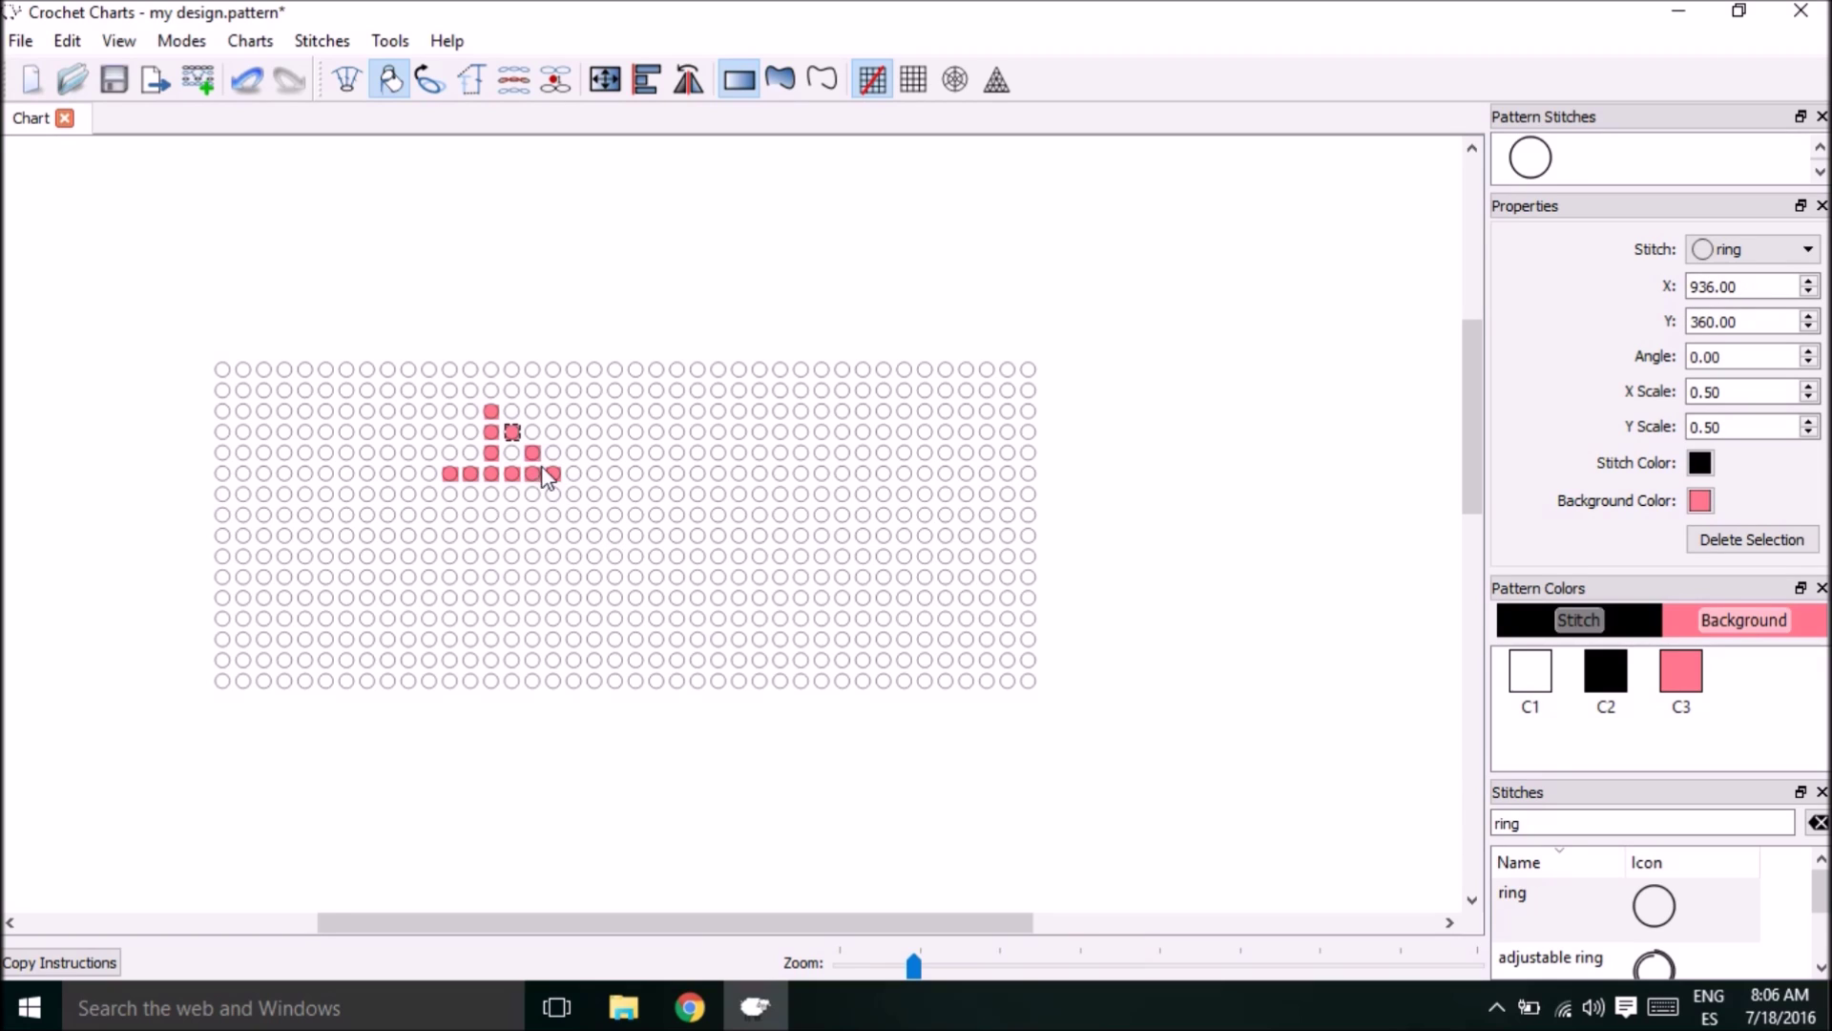
left_click(513, 452)
- Set the background colour to the basic light pink (255, 170, 255) and fill three adjacent rings beside the triangle's base
left_click(1666, 631)
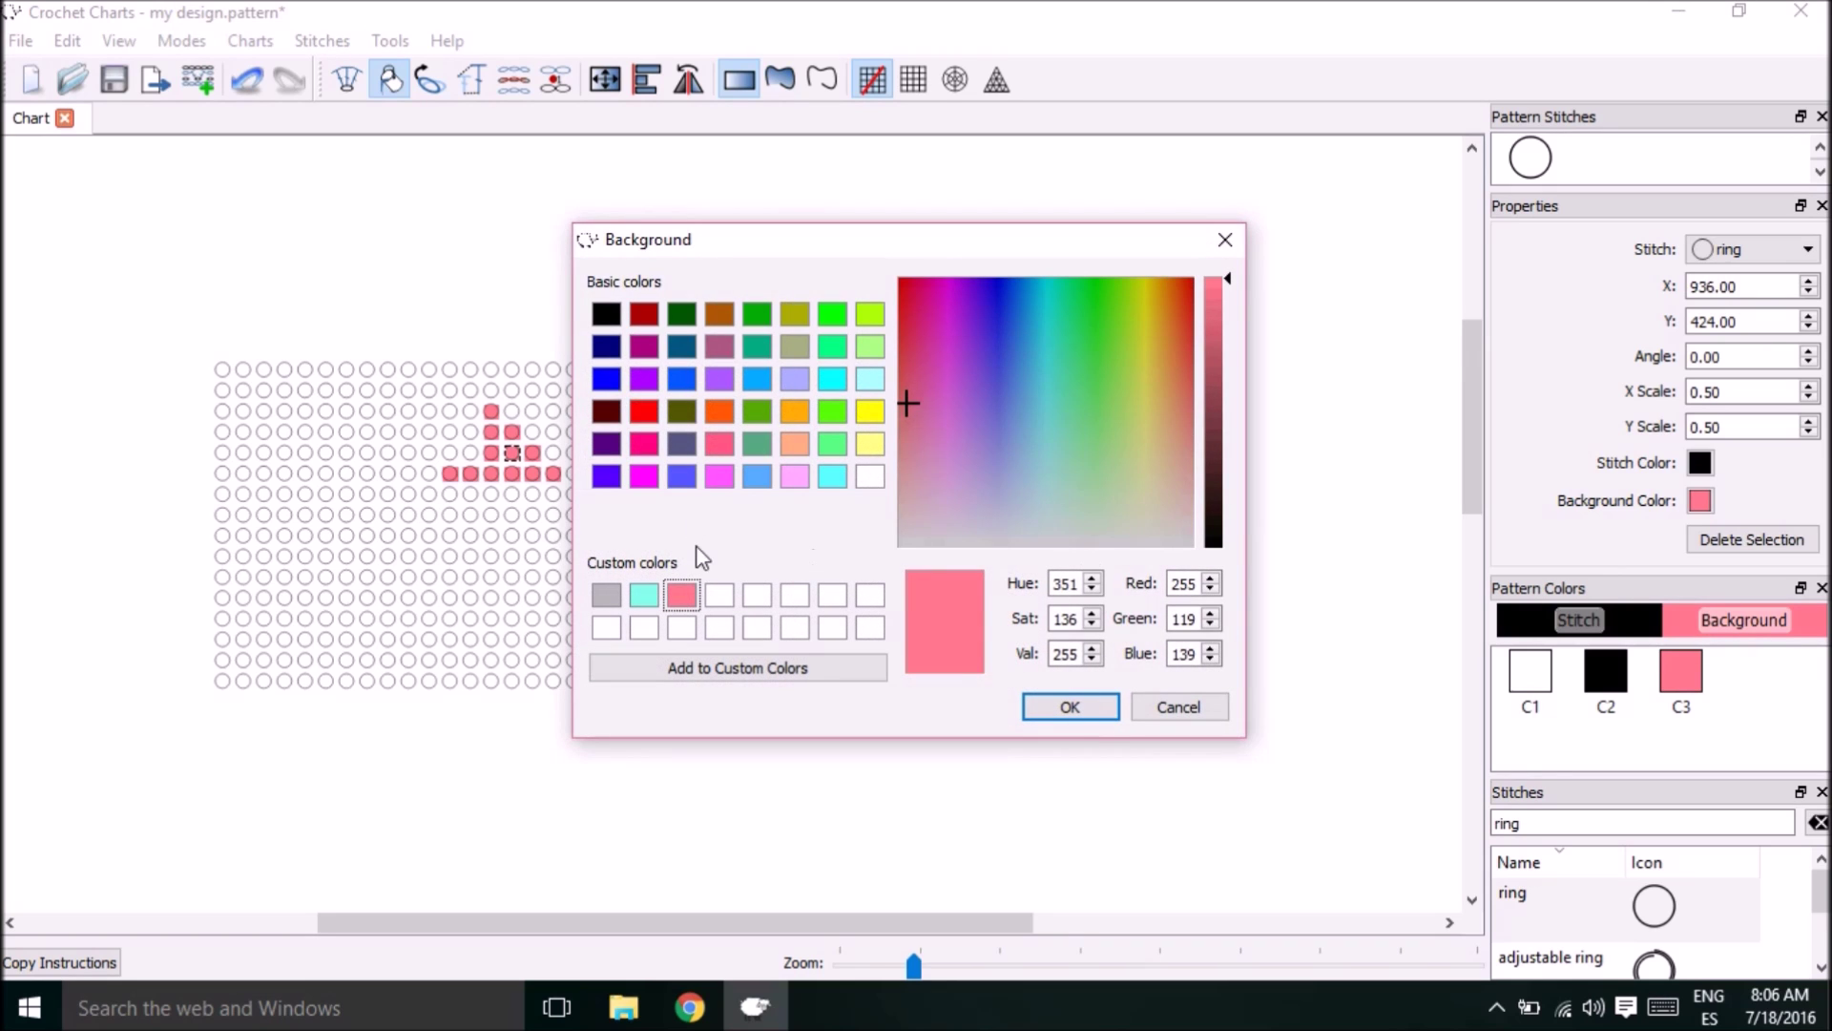
left_click(795, 476)
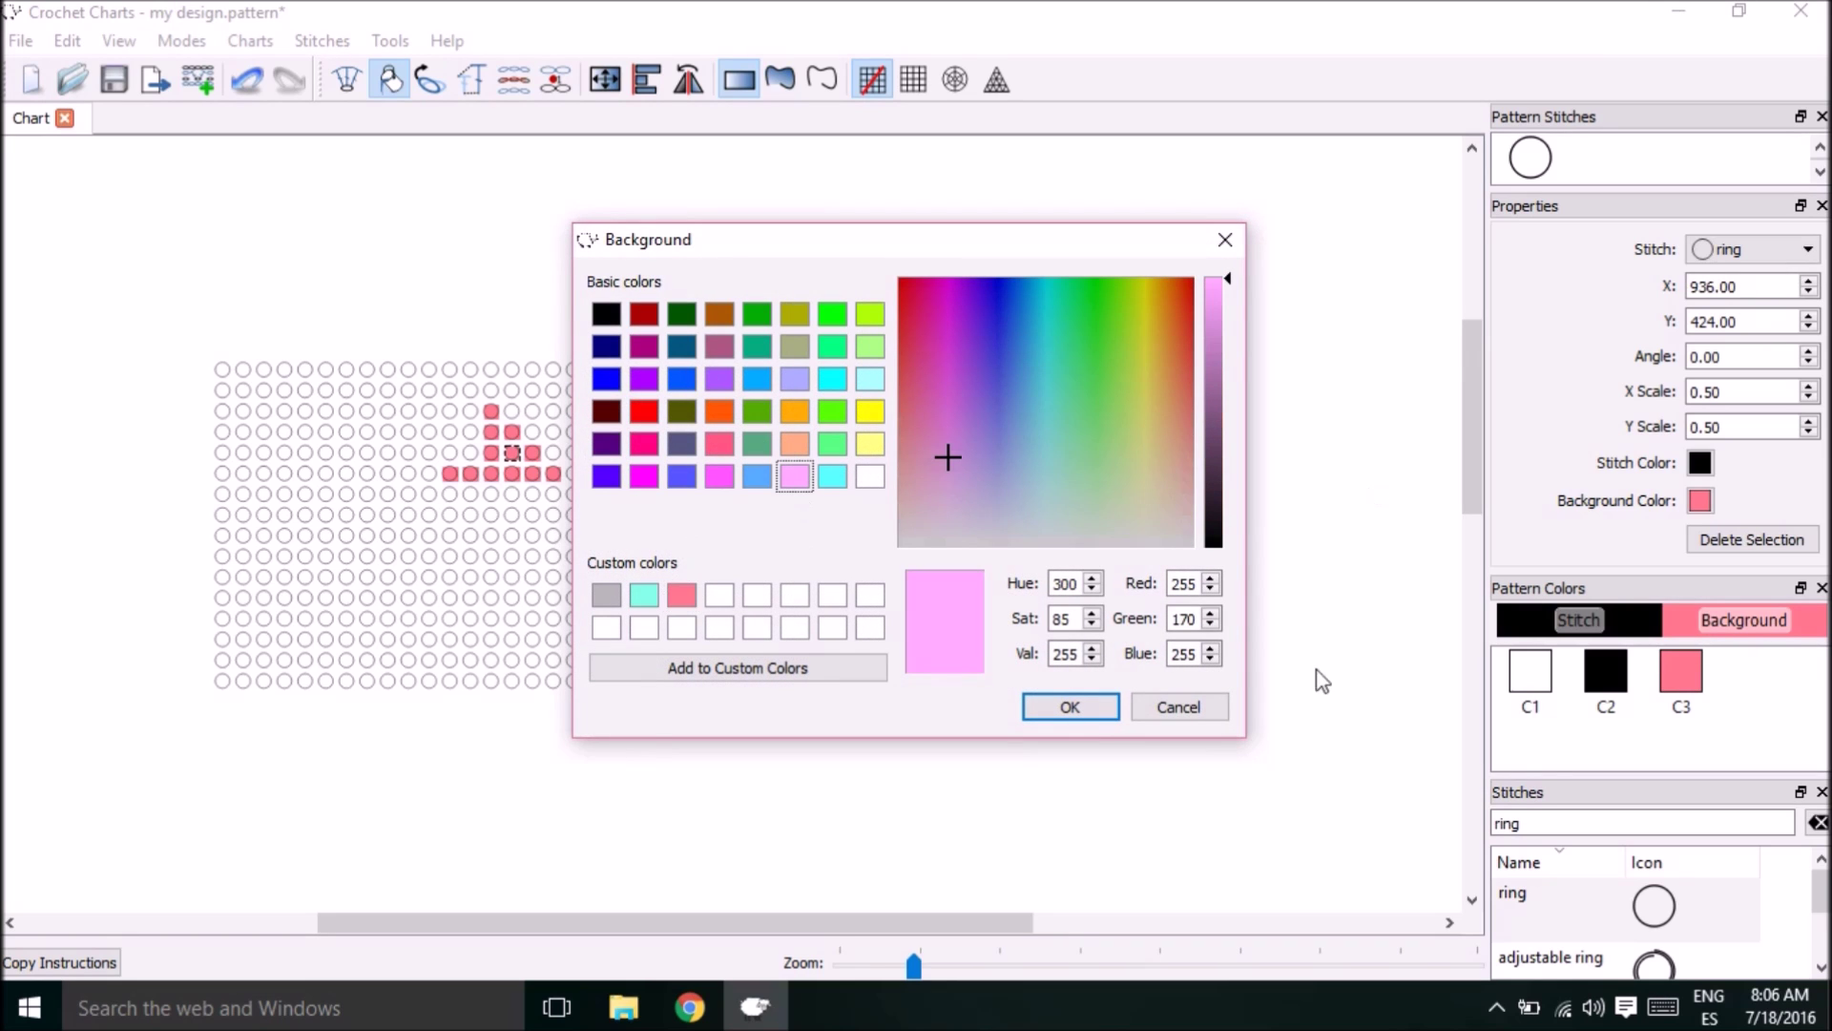
left_click(1073, 708)
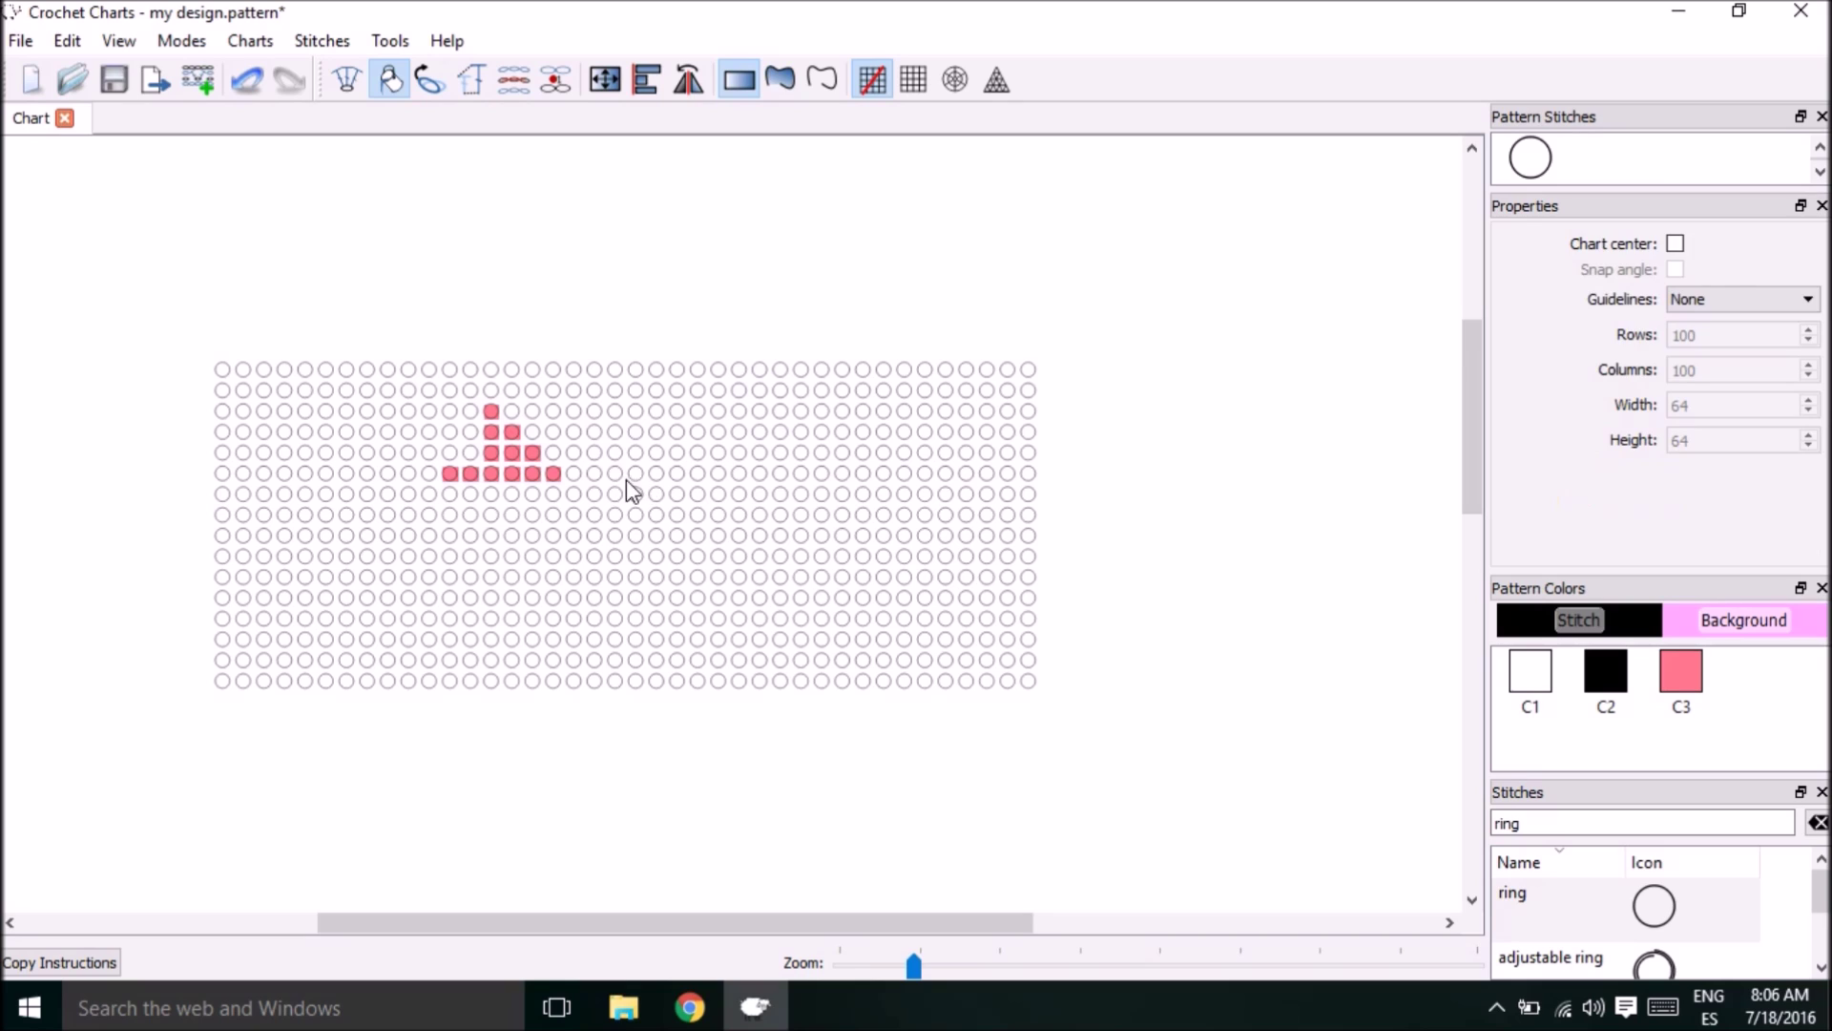
left_click(614, 474)
left_click(636, 474)
left_click(657, 474)
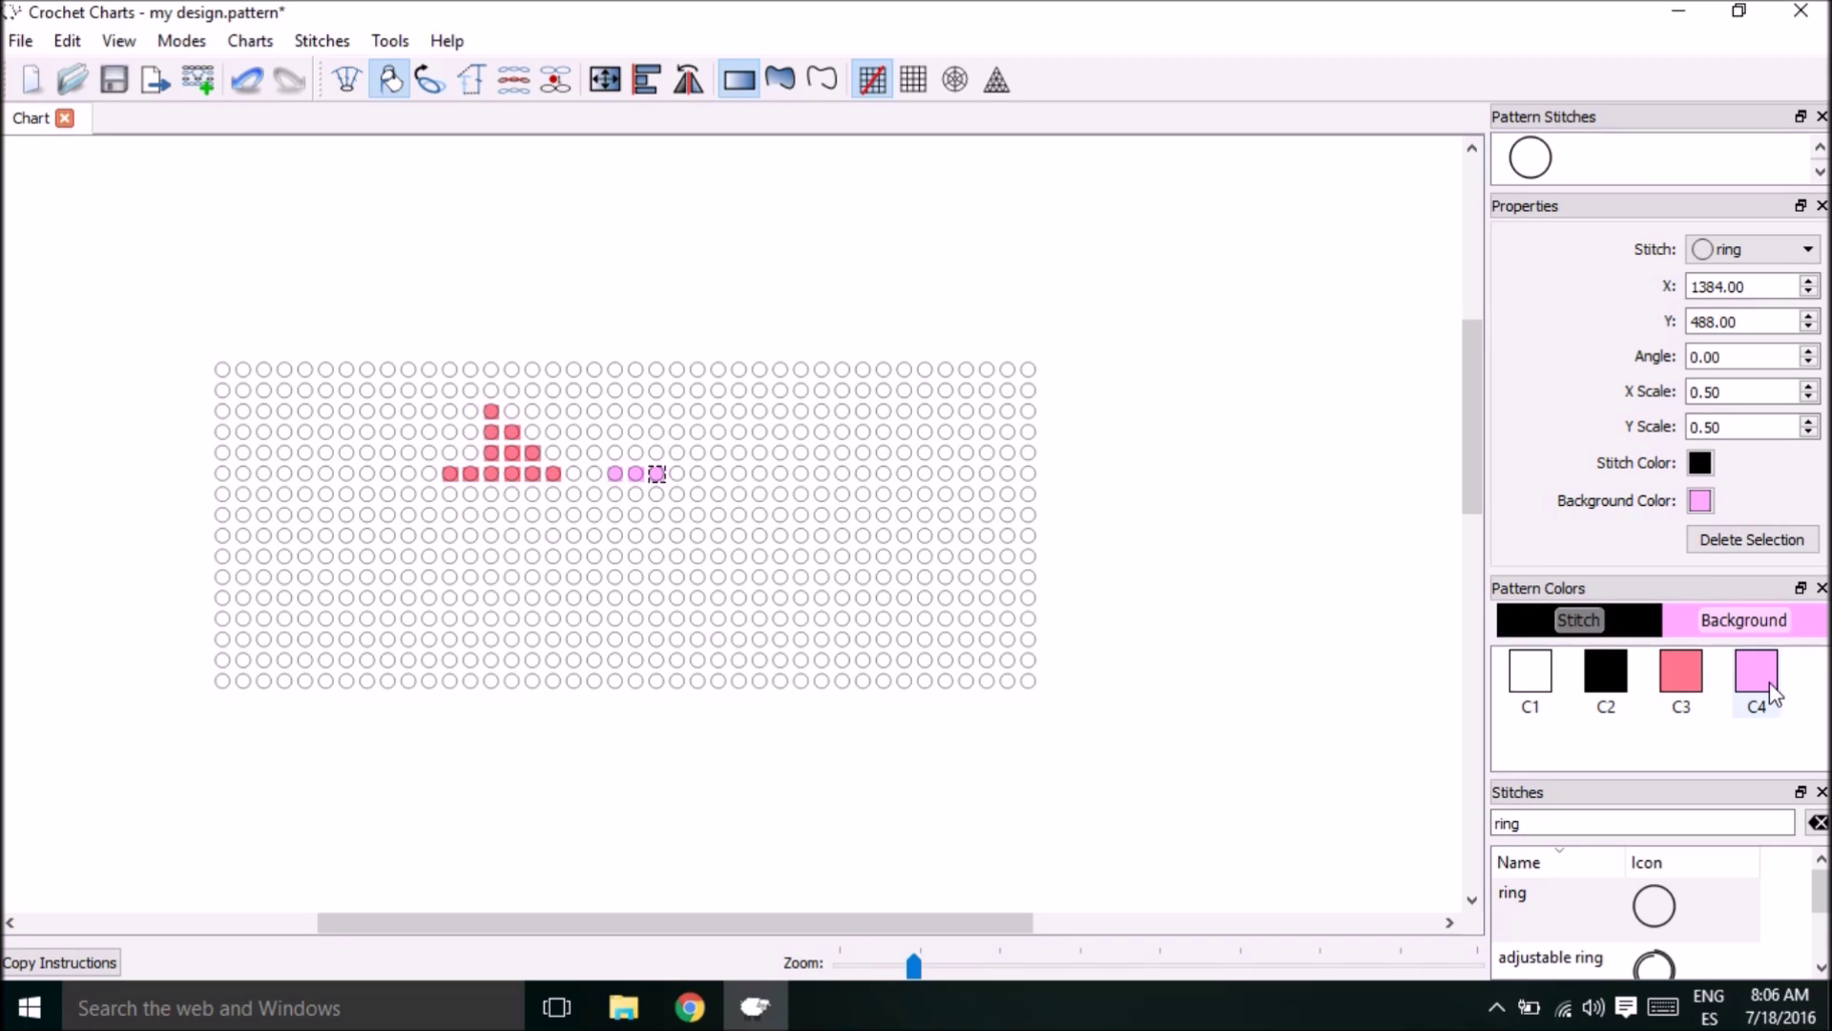
- Undo the three light pink fills and recolour only the third of those rings in light pink
left_click(250, 82)
left_click(253, 84)
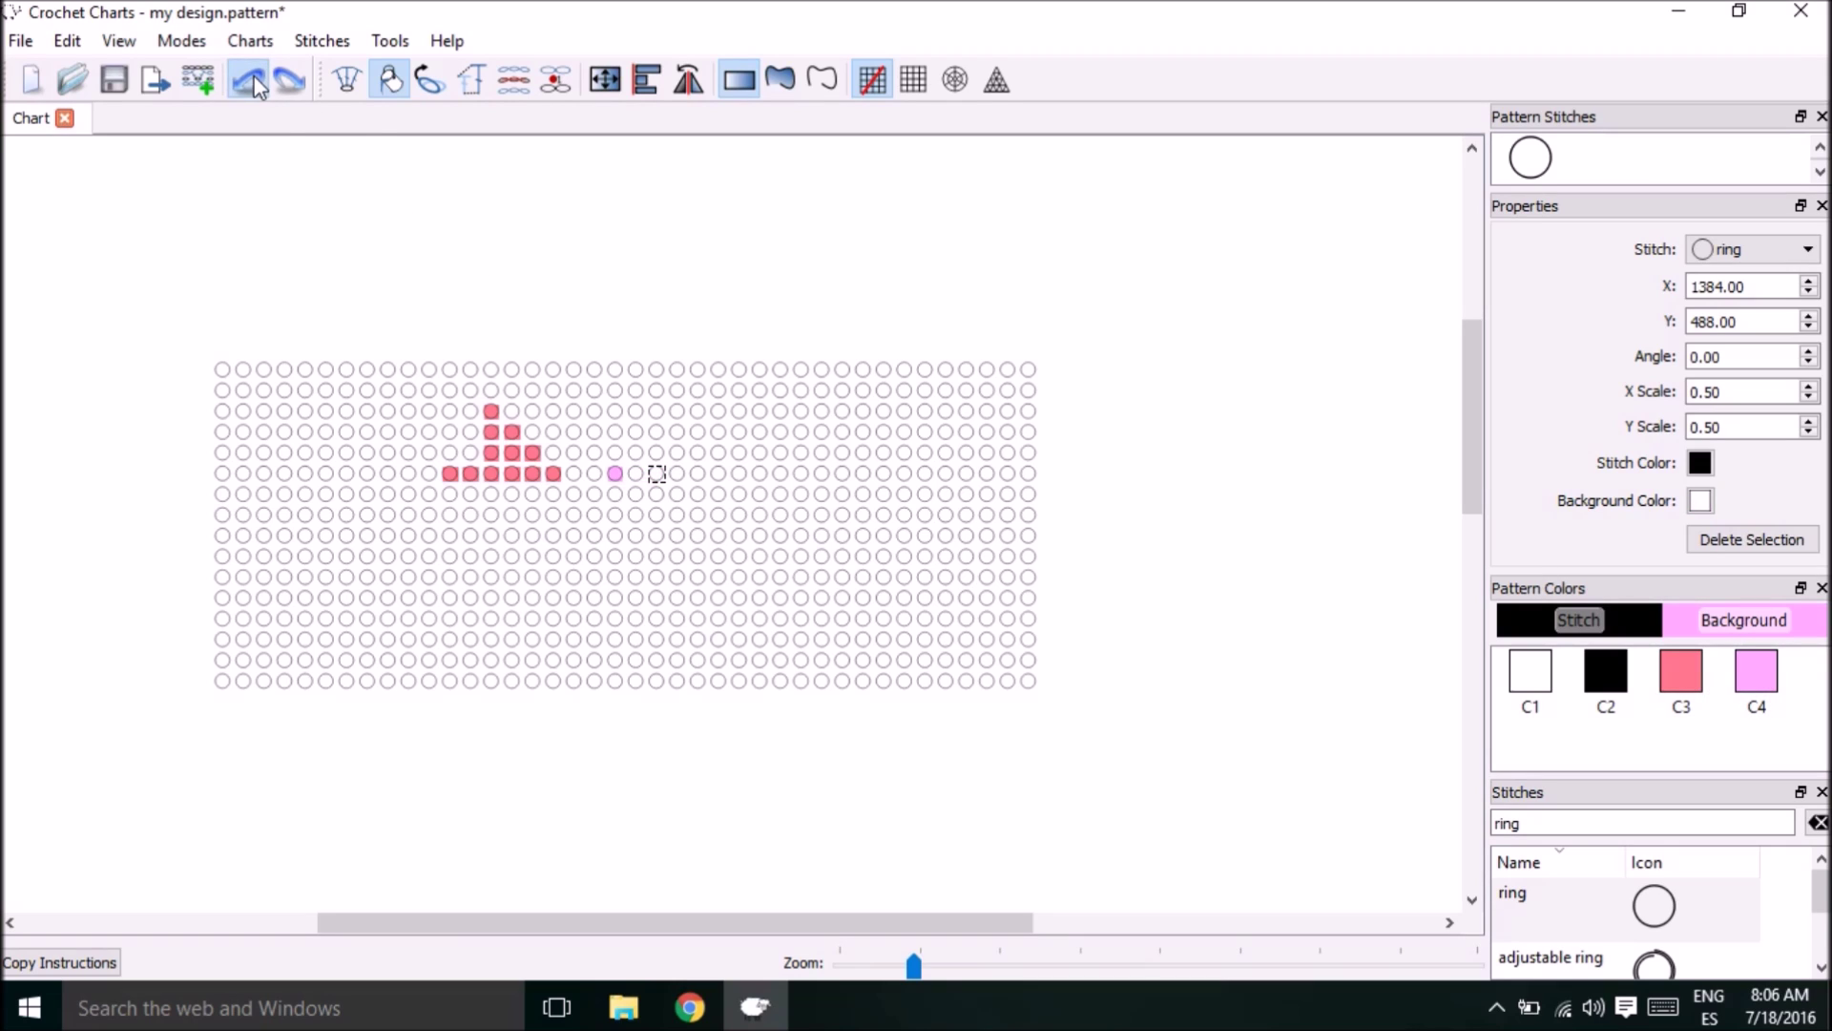
left_click(252, 84)
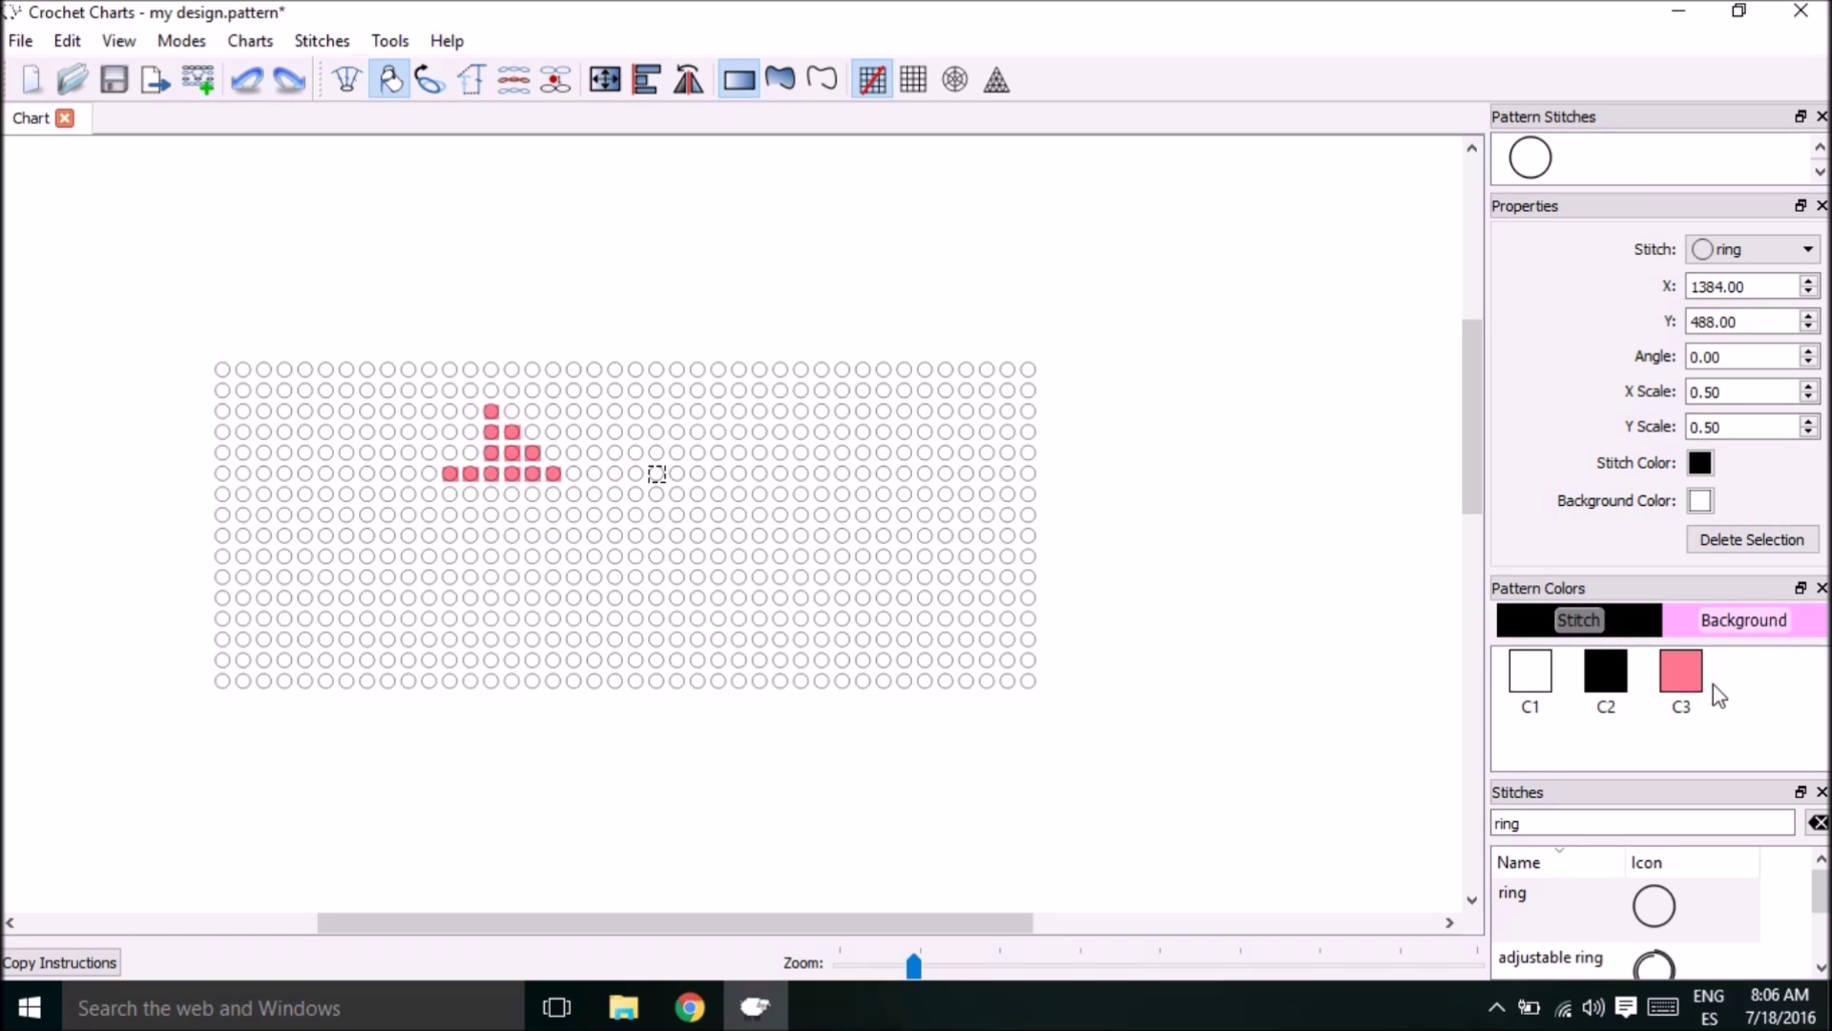
left_click(656, 473)
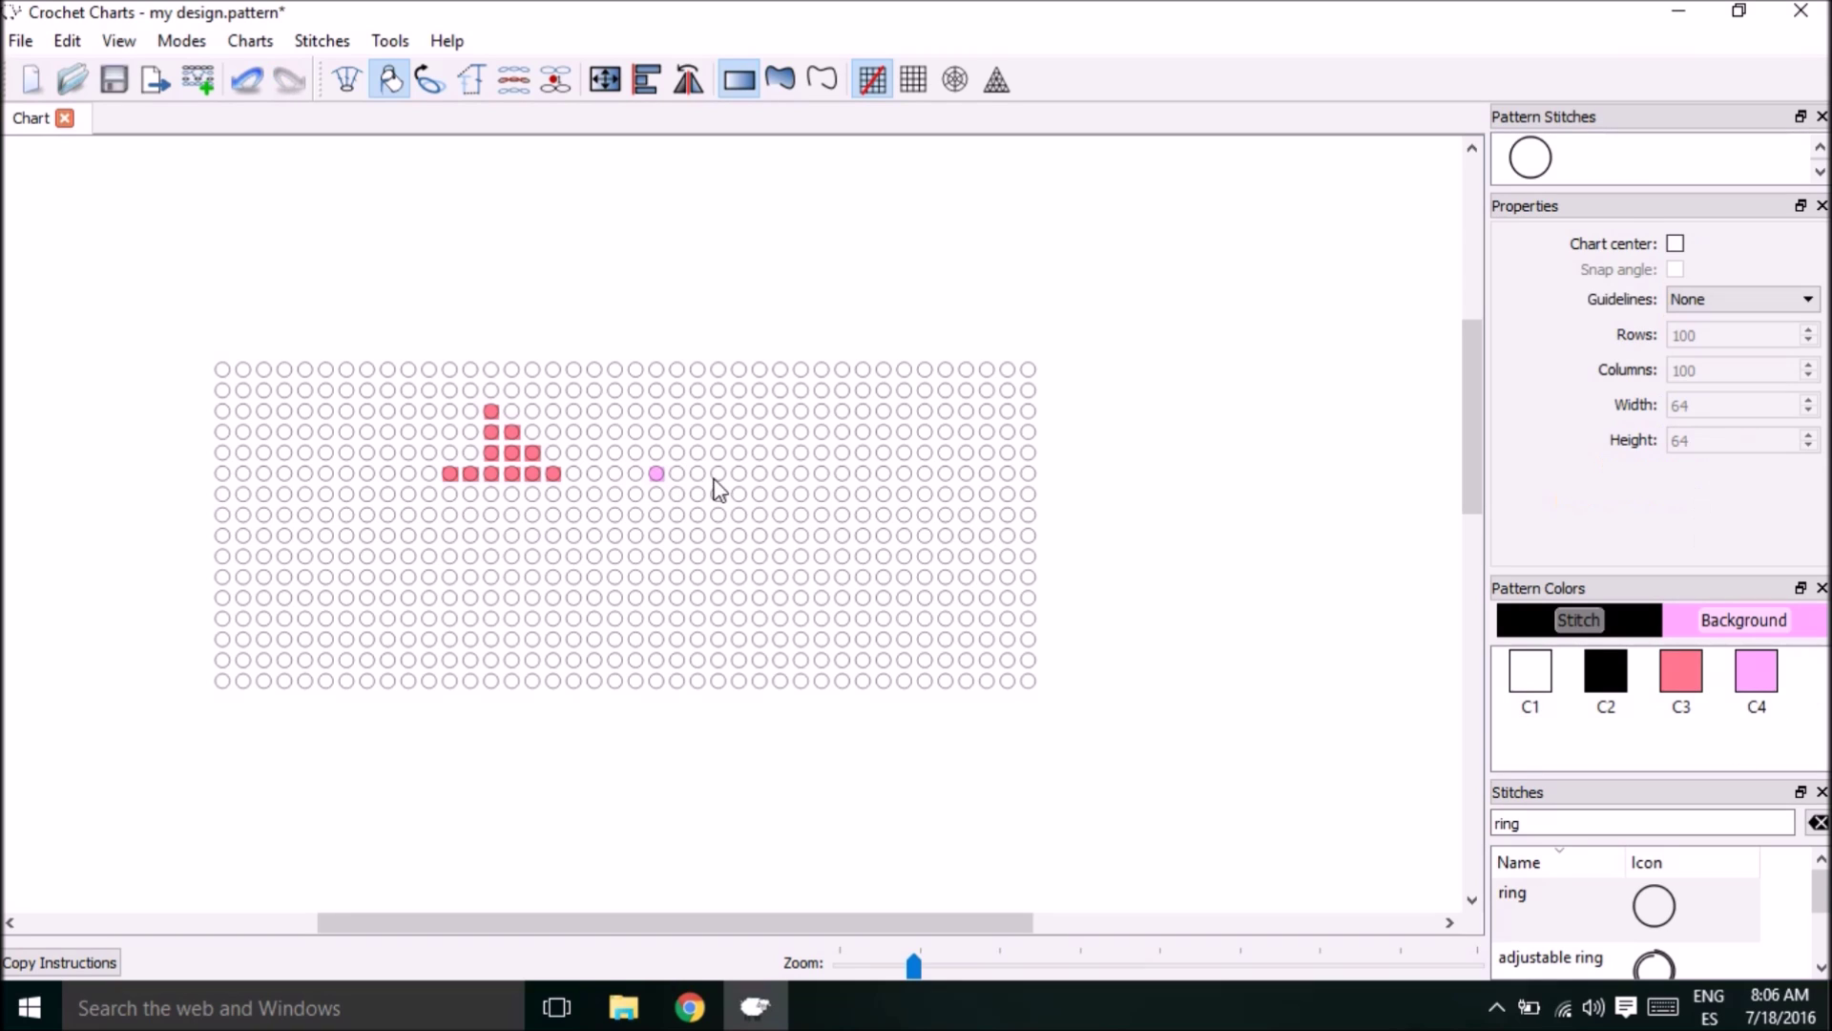
- Fill the next three rings beside the light pink ring with the same light pink background
left_click(679, 480)
left_click(698, 477)
left_click(720, 475)
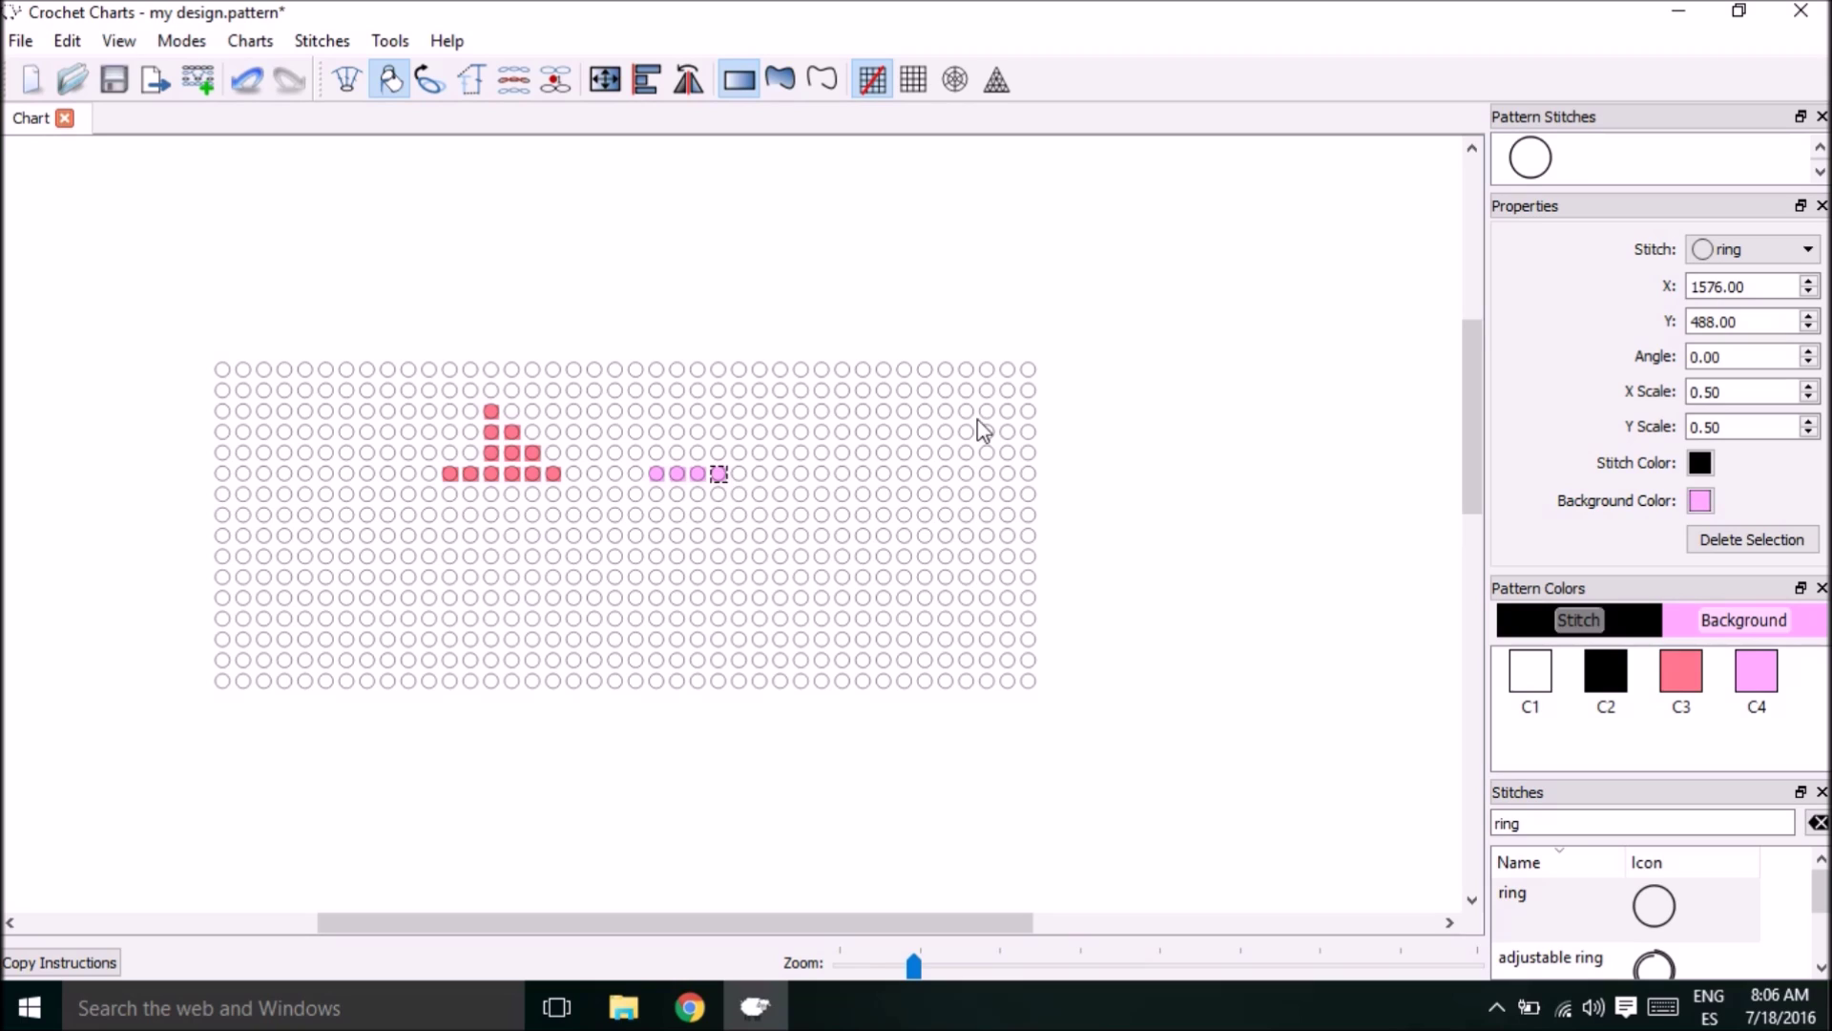
- Switch the background colour back to coral pink and recolour the light pink rings as the base of a second triangle
left_click(1678, 681)
left_click(1732, 620)
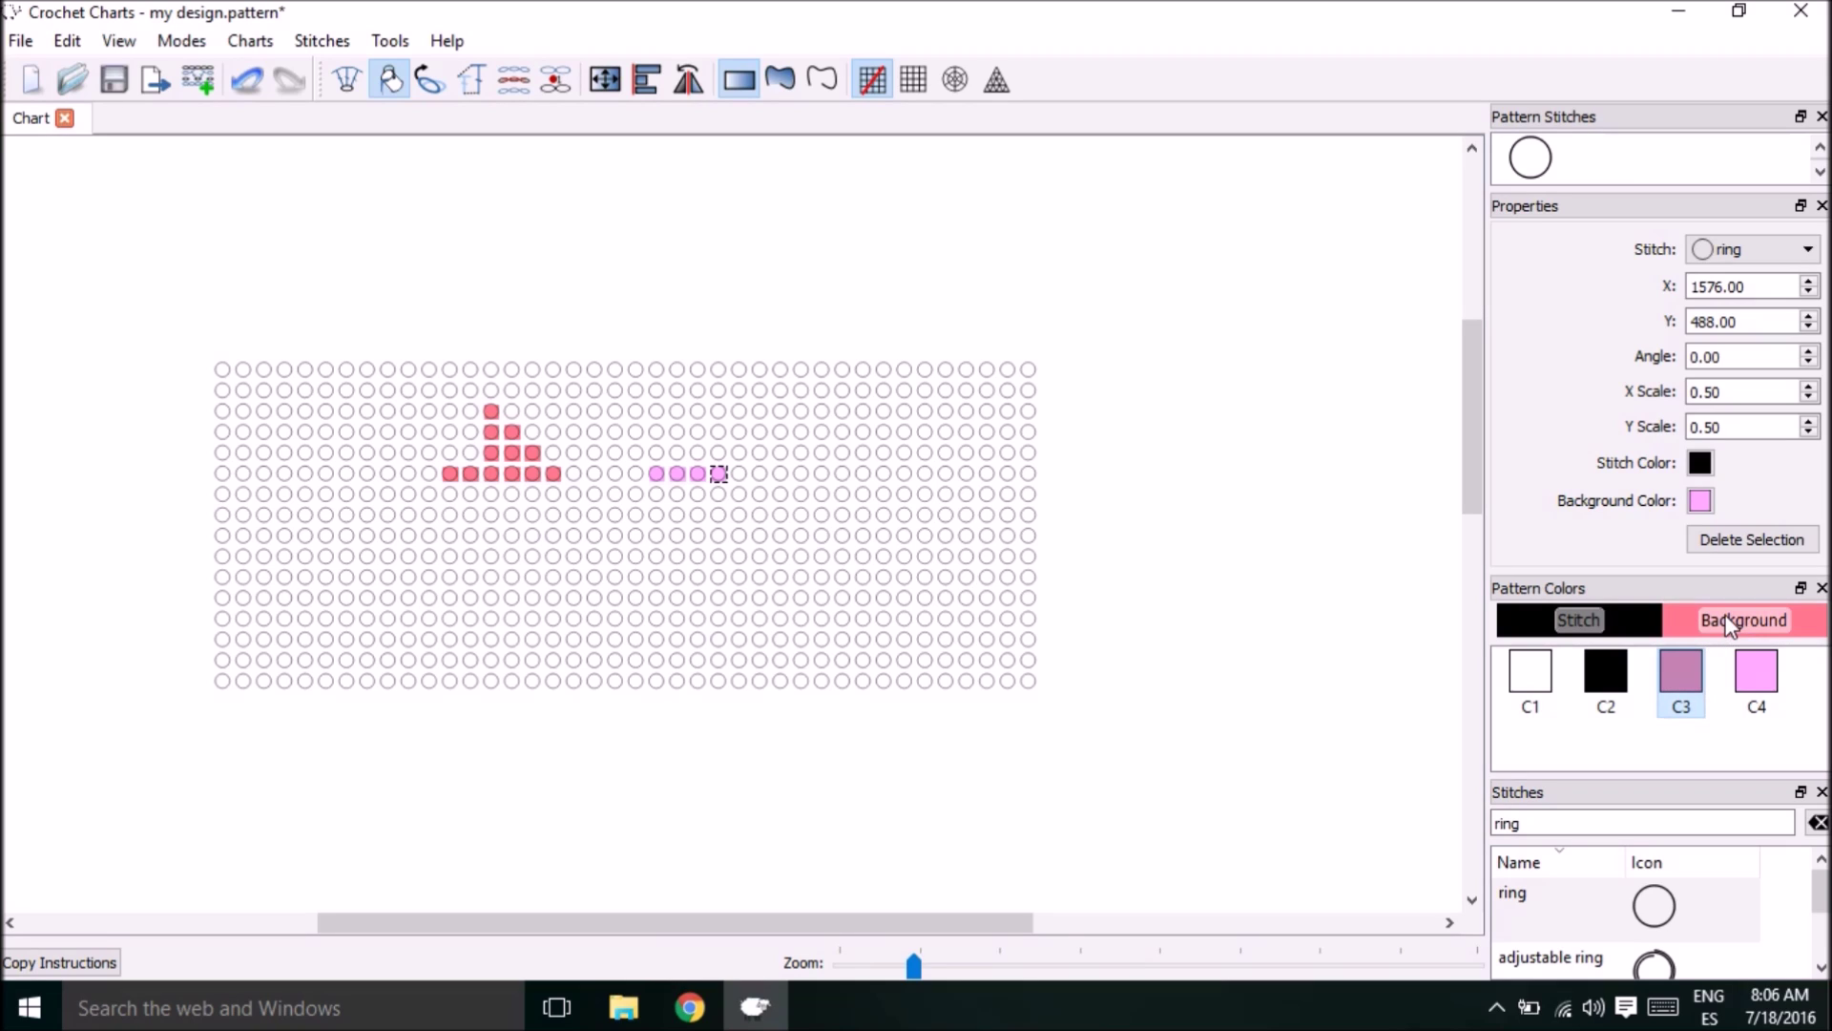
left_click(658, 472)
left_click(677, 473)
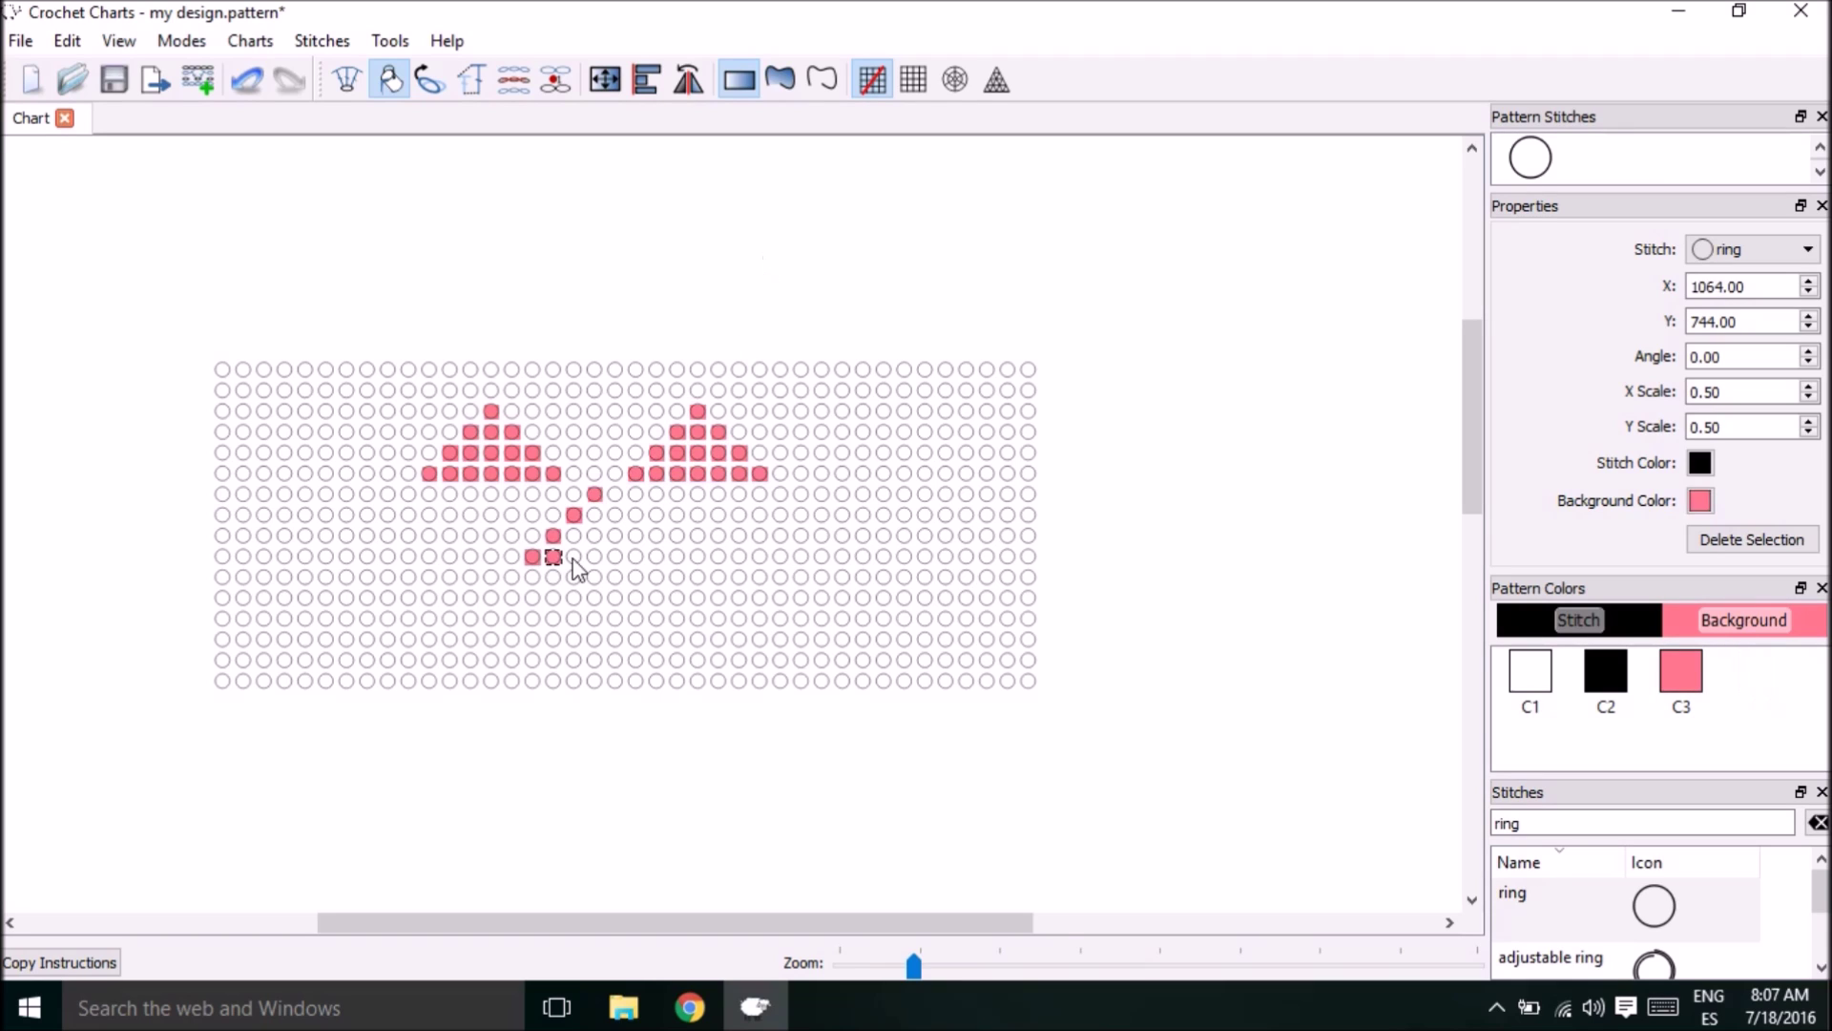
- Complete the third coral pink triangle below the other two, filling its seven-ring base row and the rings inside it
left_click(595, 556)
left_click(615, 557)
left_click(636, 556)
left_click(656, 557)
left_click(636, 536)
left_click(616, 515)
left_click(595, 515)
left_click(574, 535)
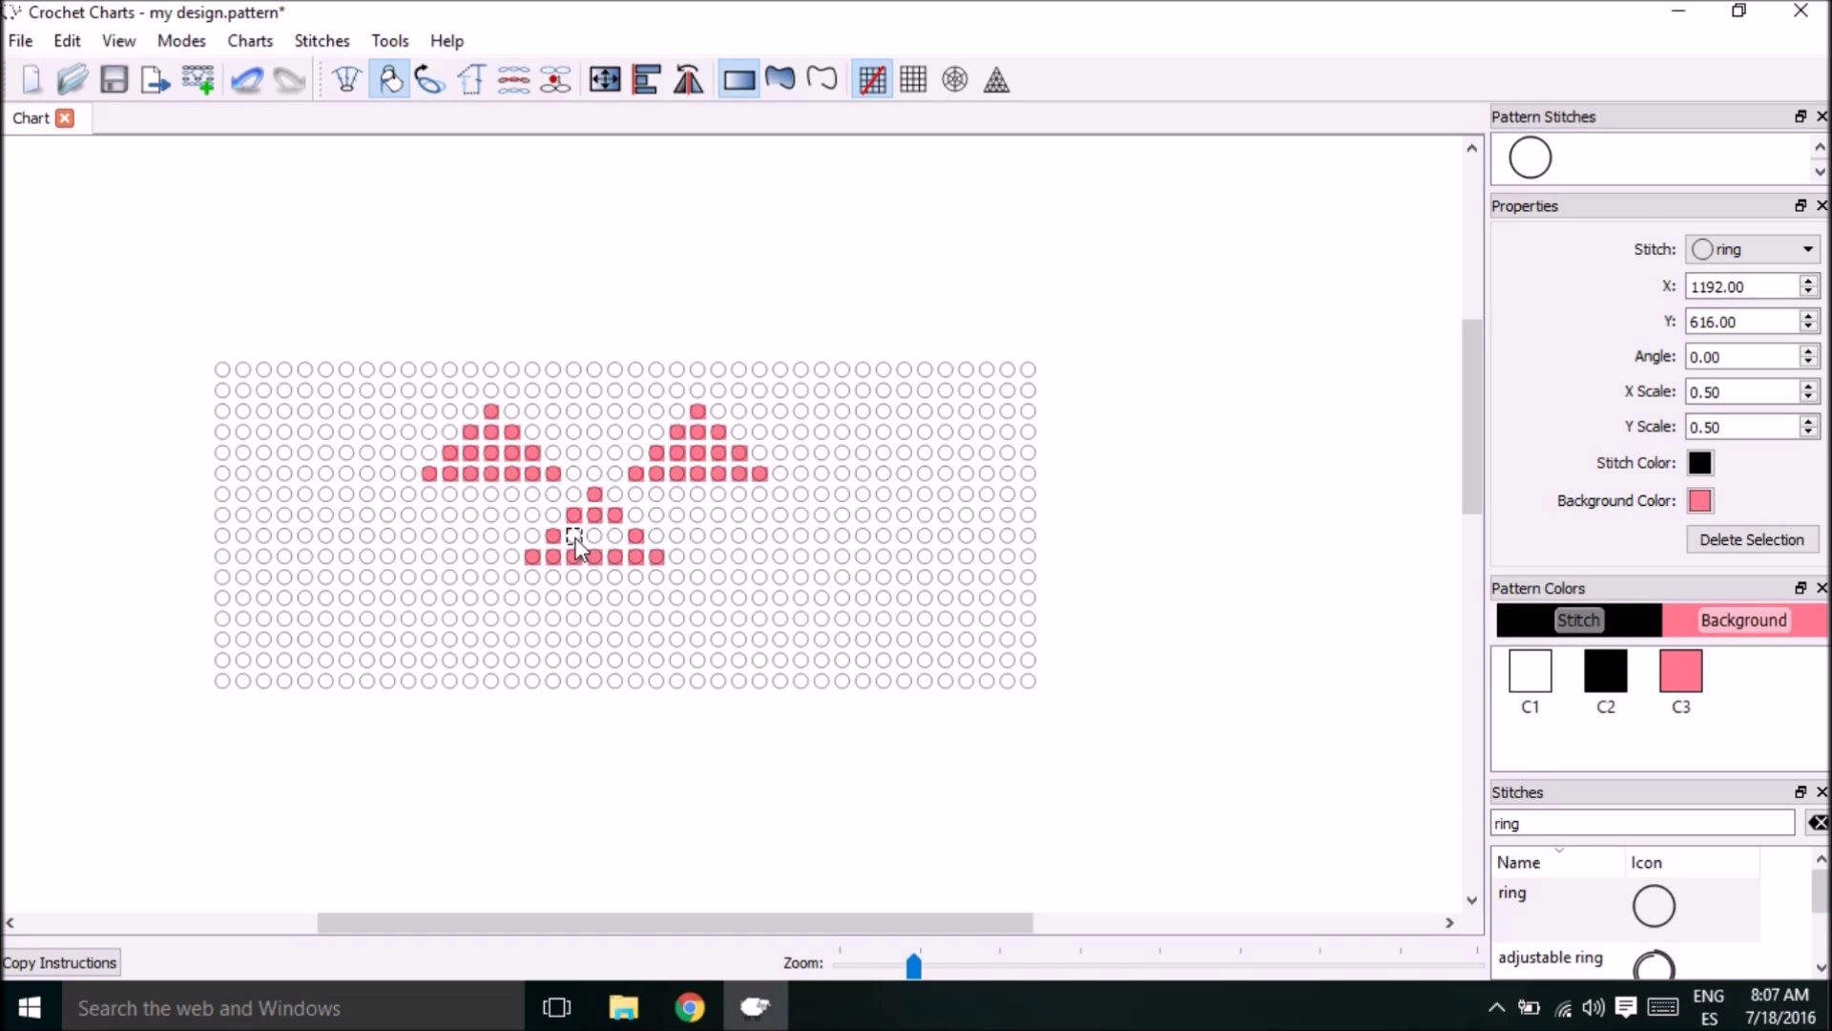
left_click(615, 535)
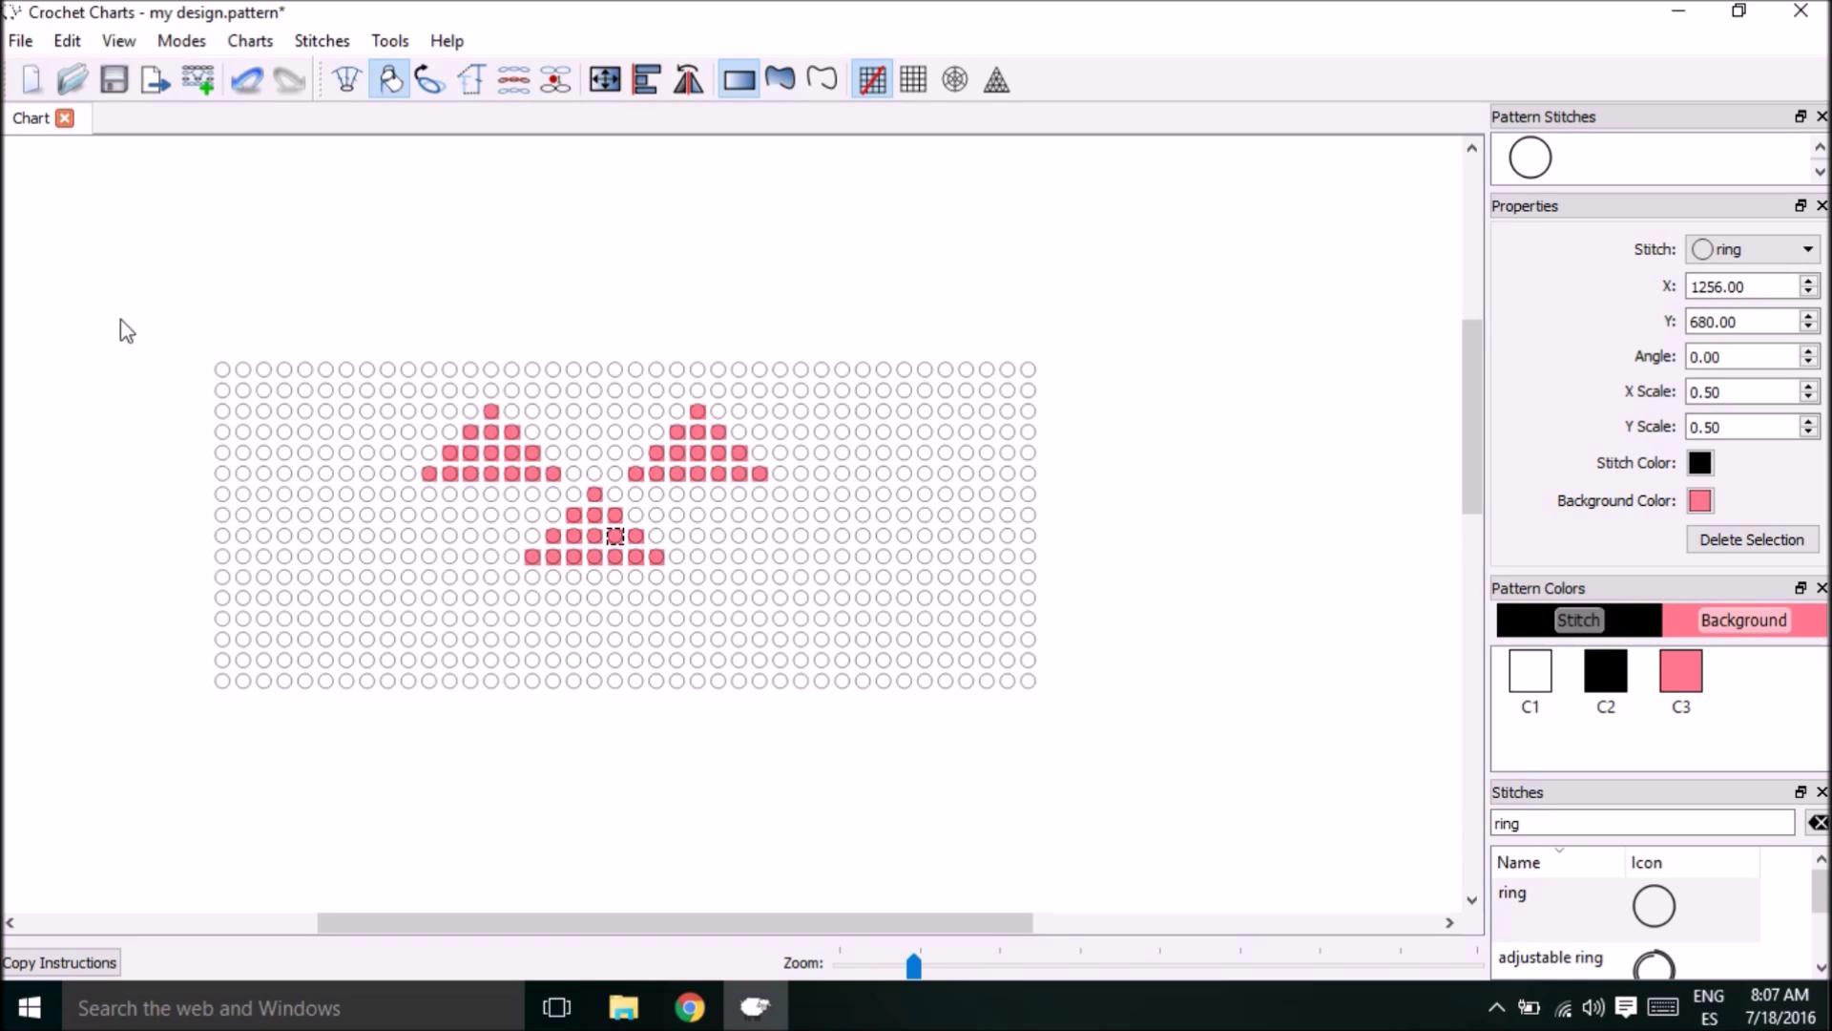
- Select the chart's top six rows of rings and set their background colour to white (255, 255, 255)
left_click_drag(112, 261, 1199, 483)
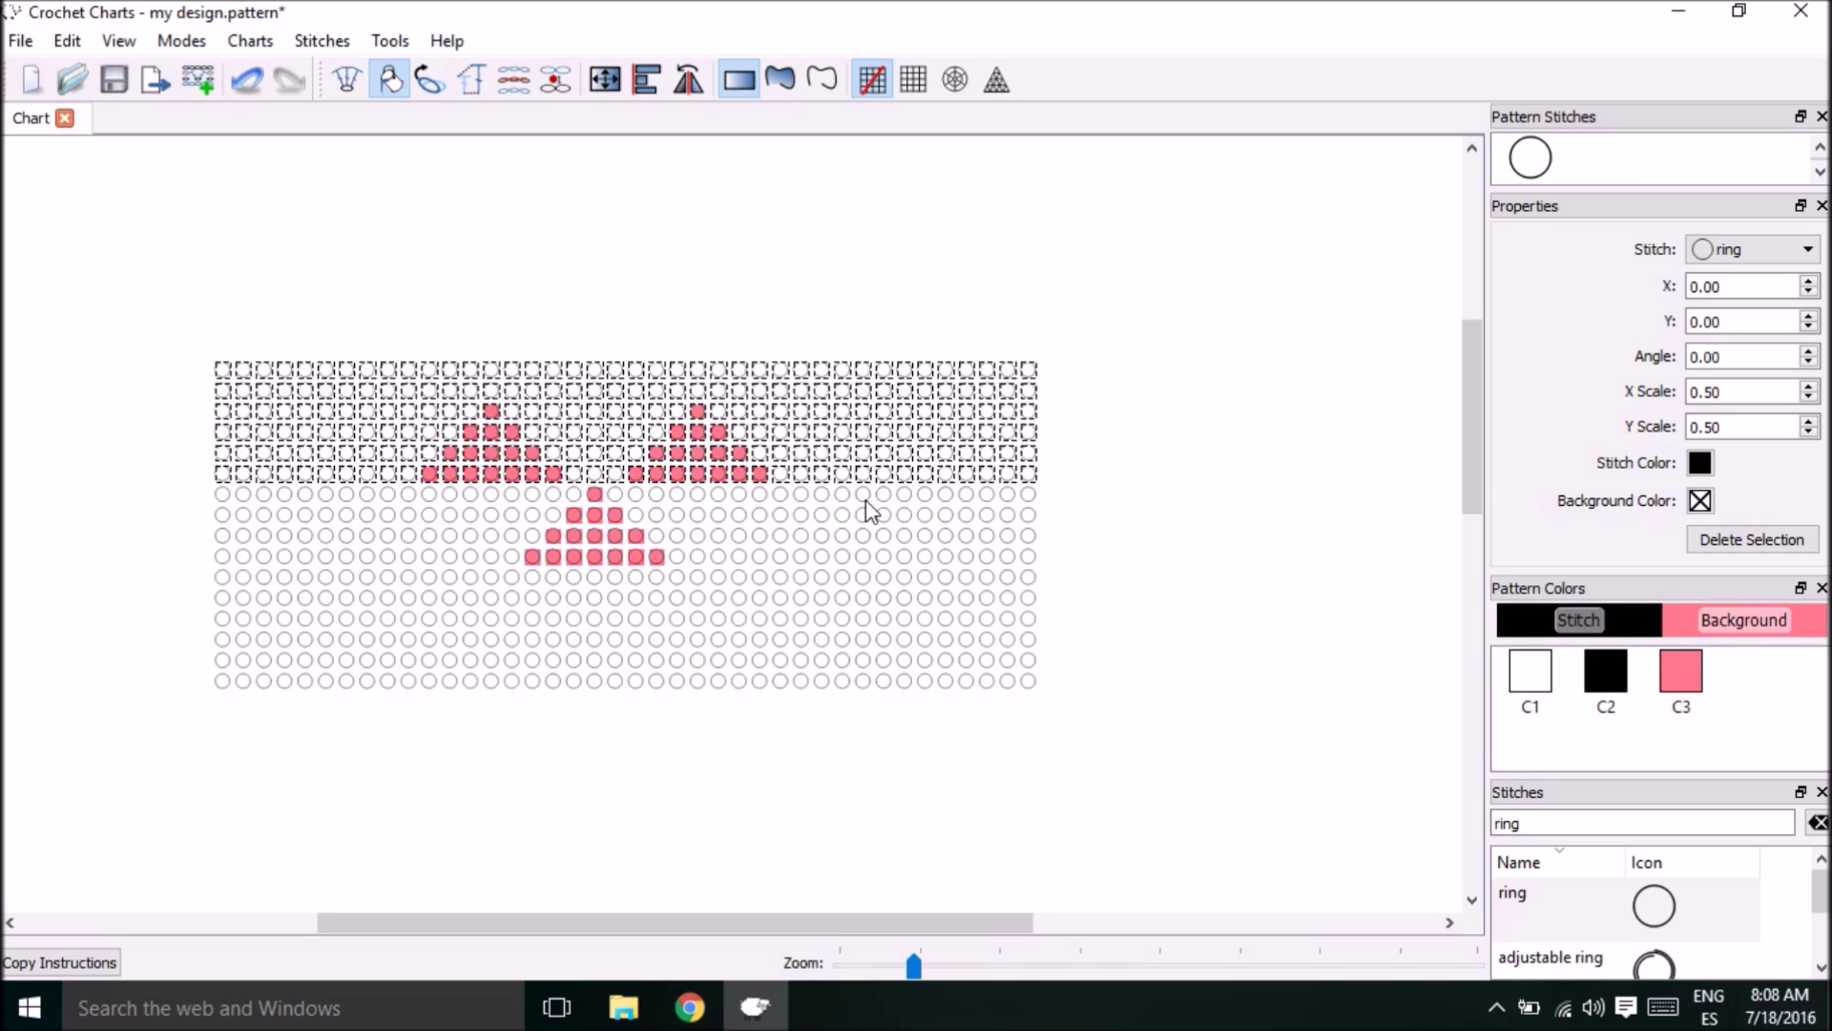
left_click(1700, 500)
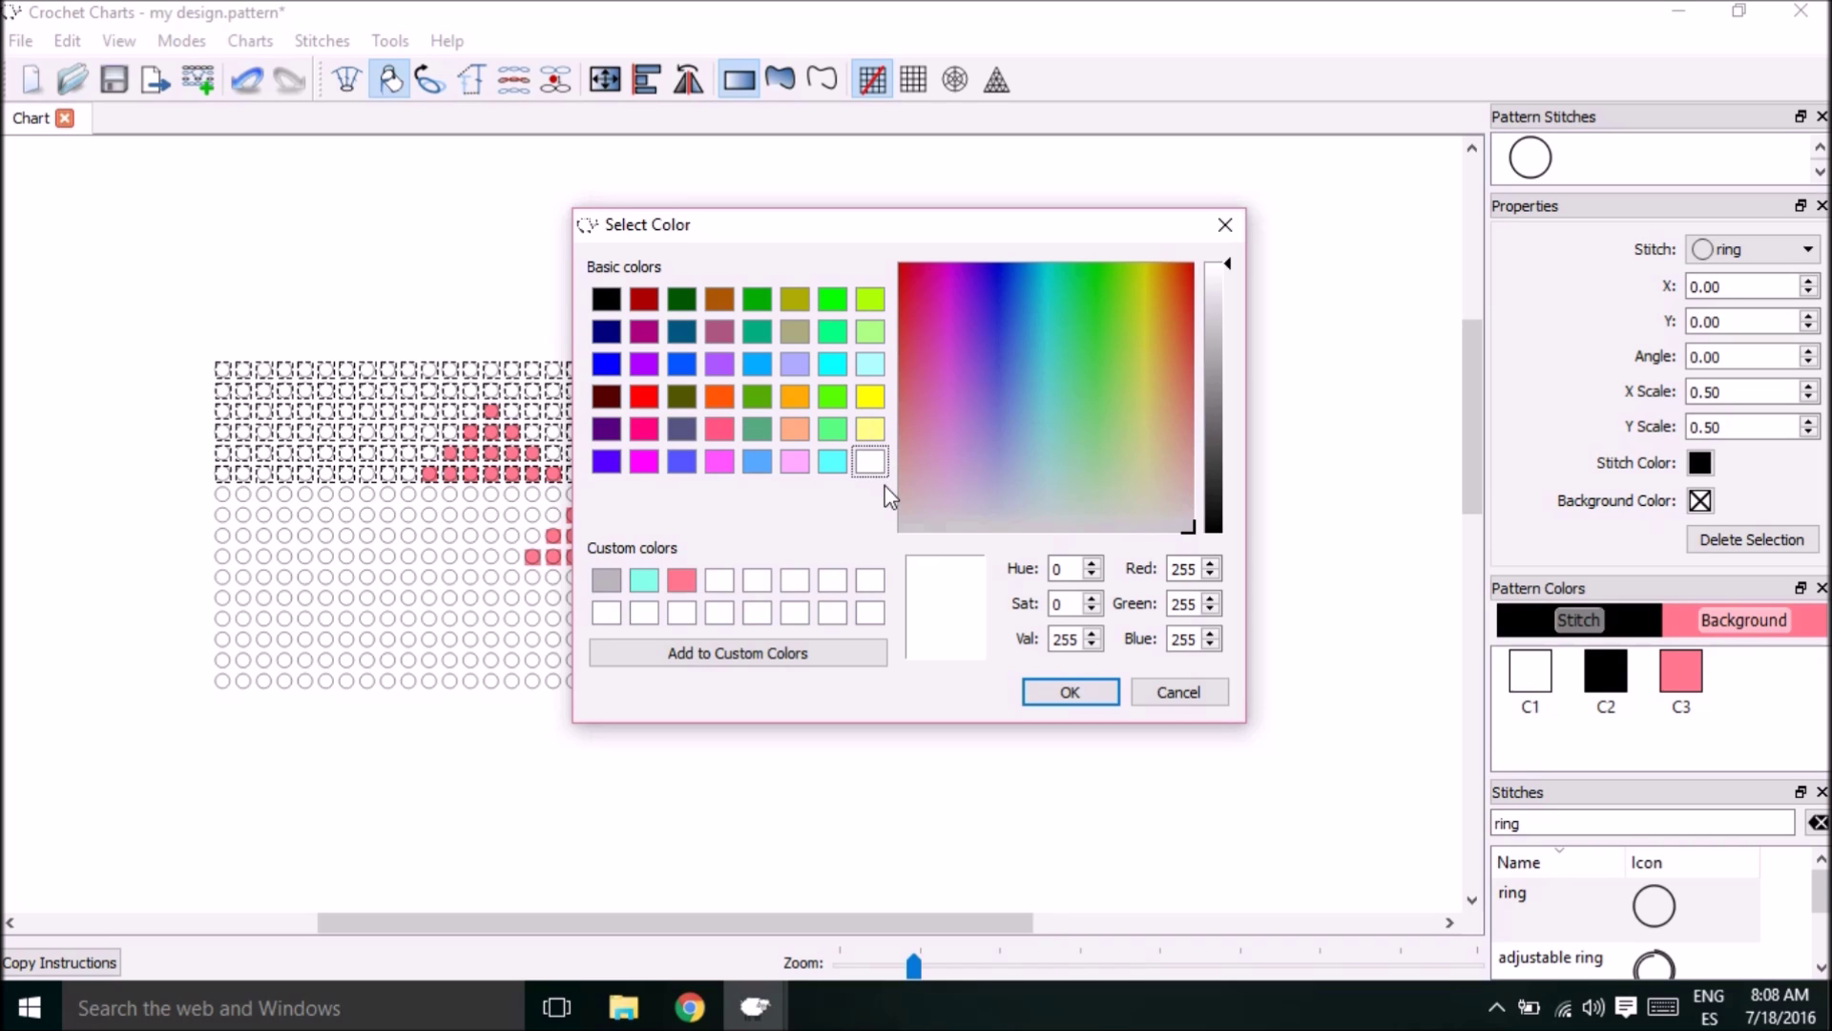
left_click(1070, 691)
left_click(495, 278)
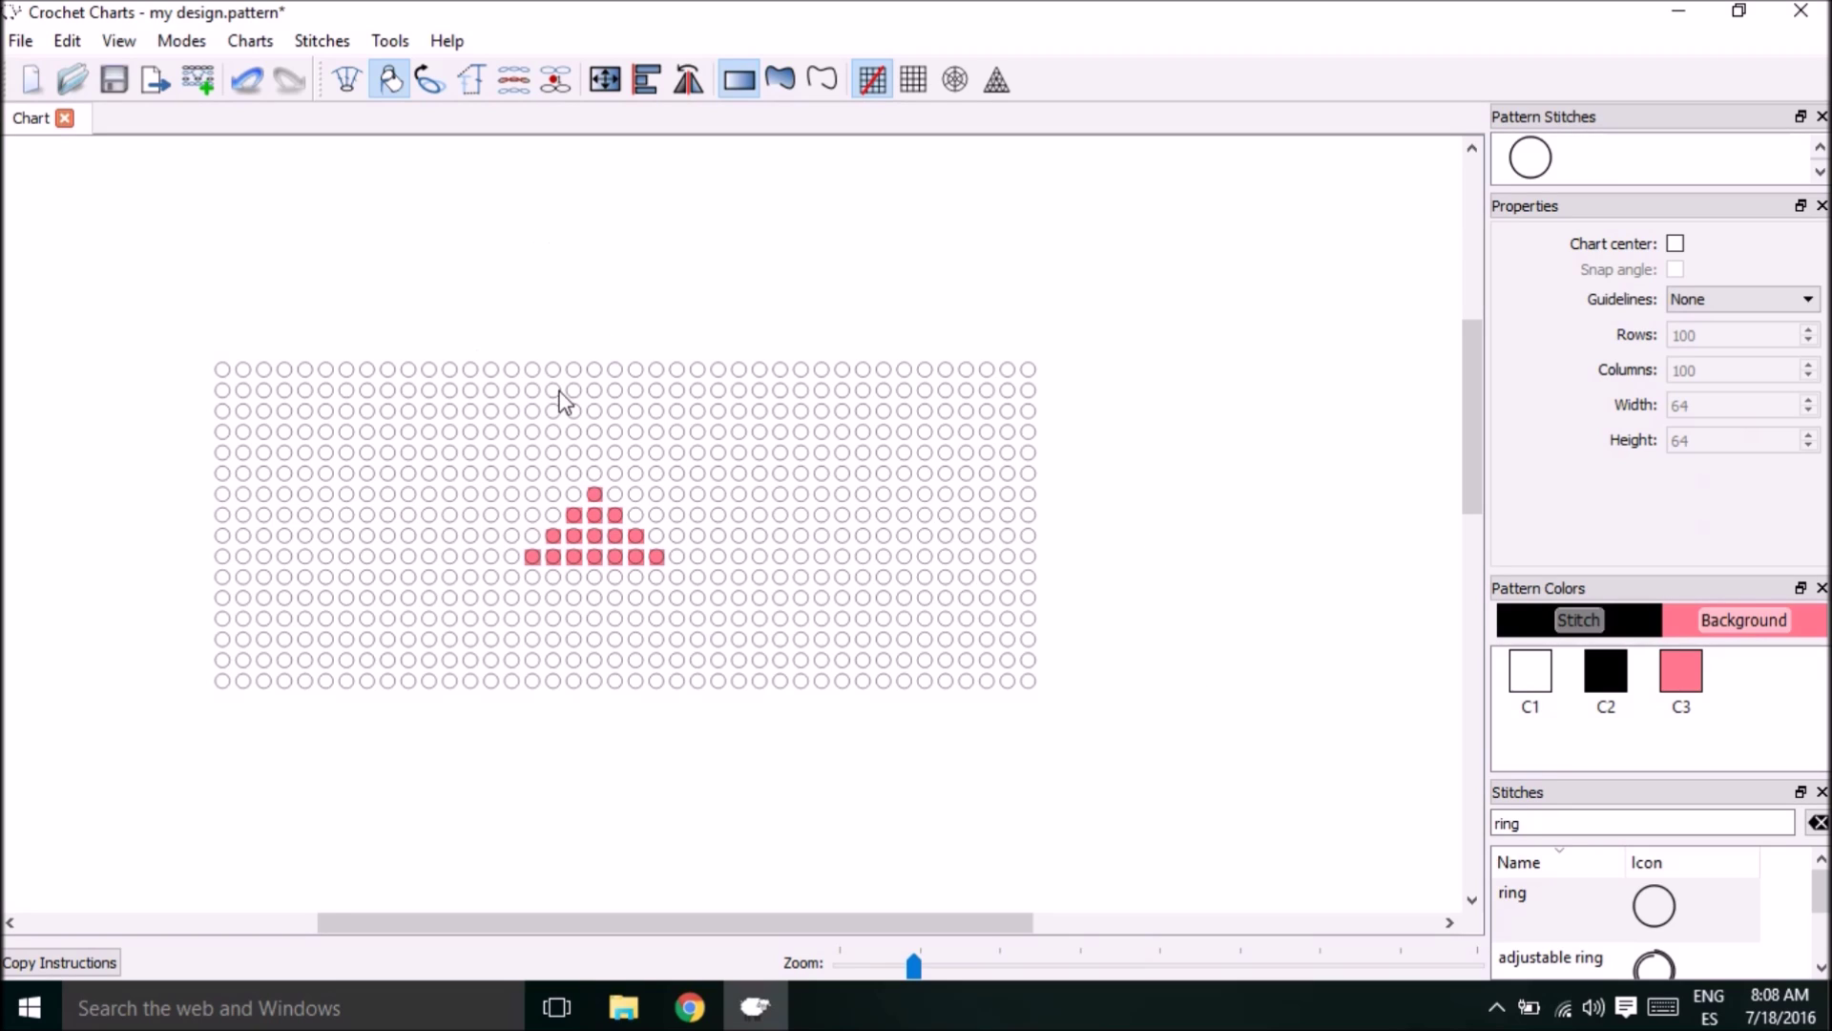
- Fill four adjacent rings in the fifth row and one ring above the third of them with coral pink
left_click(306, 453)
left_click(326, 453)
left_click(346, 453)
left_click(367, 454)
left_click(348, 431)
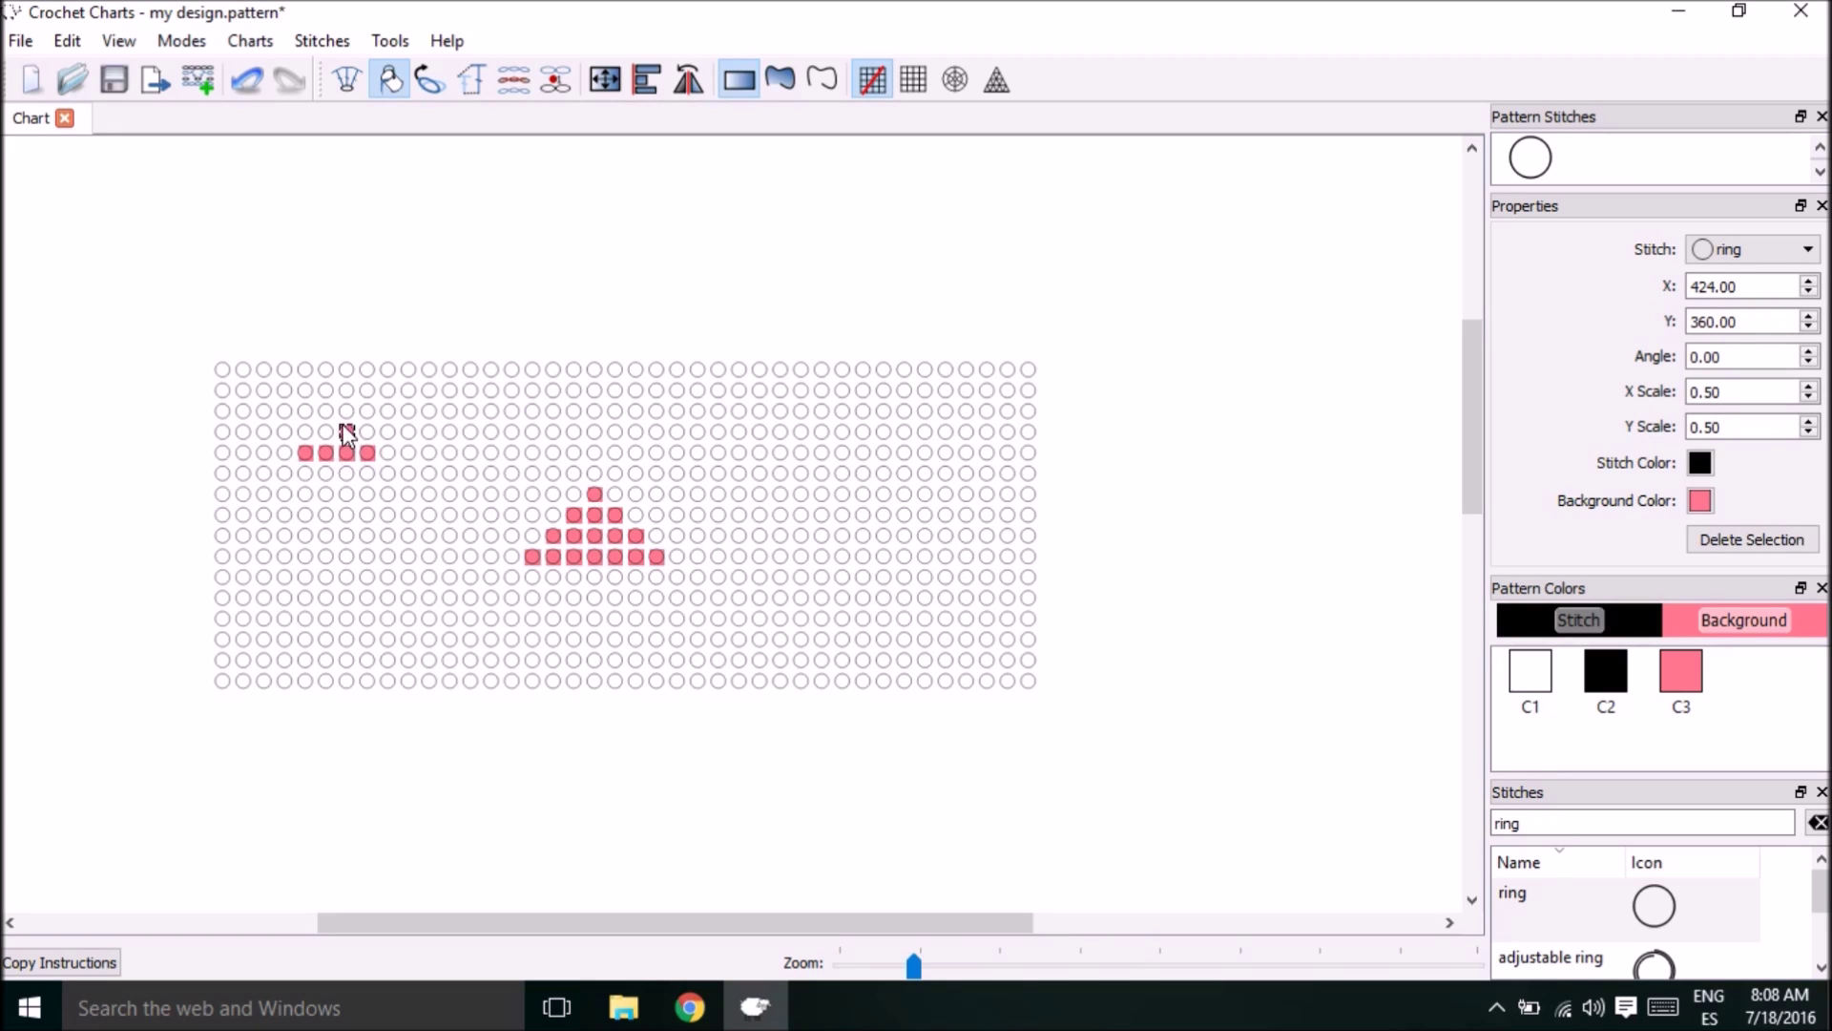
- Lasso-select the remaining triangle, set its background colour to white (255, 255, 255), and clear the leftover coral ring at its corner
left_click(783, 84)
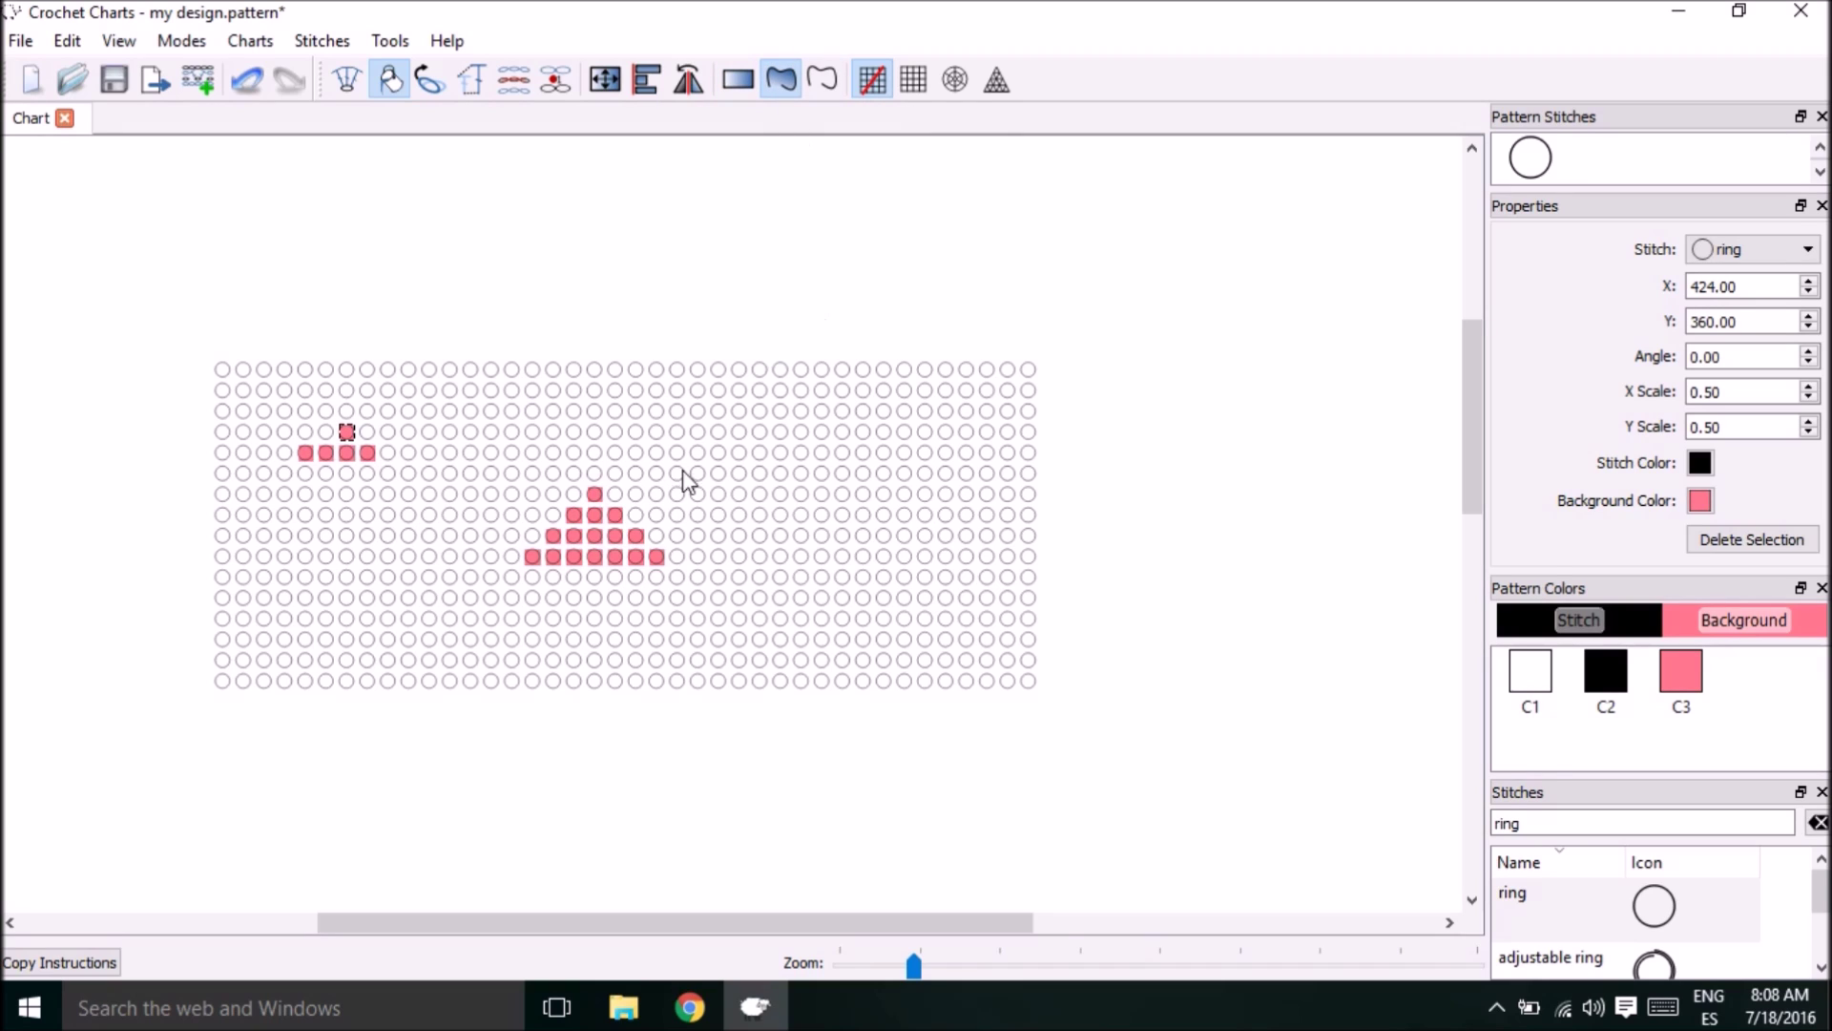
mouse_move(611, 496)
left_mouse_down()
mouse_move(528, 563)
mouse_move(654, 570)
left_mouse_up()
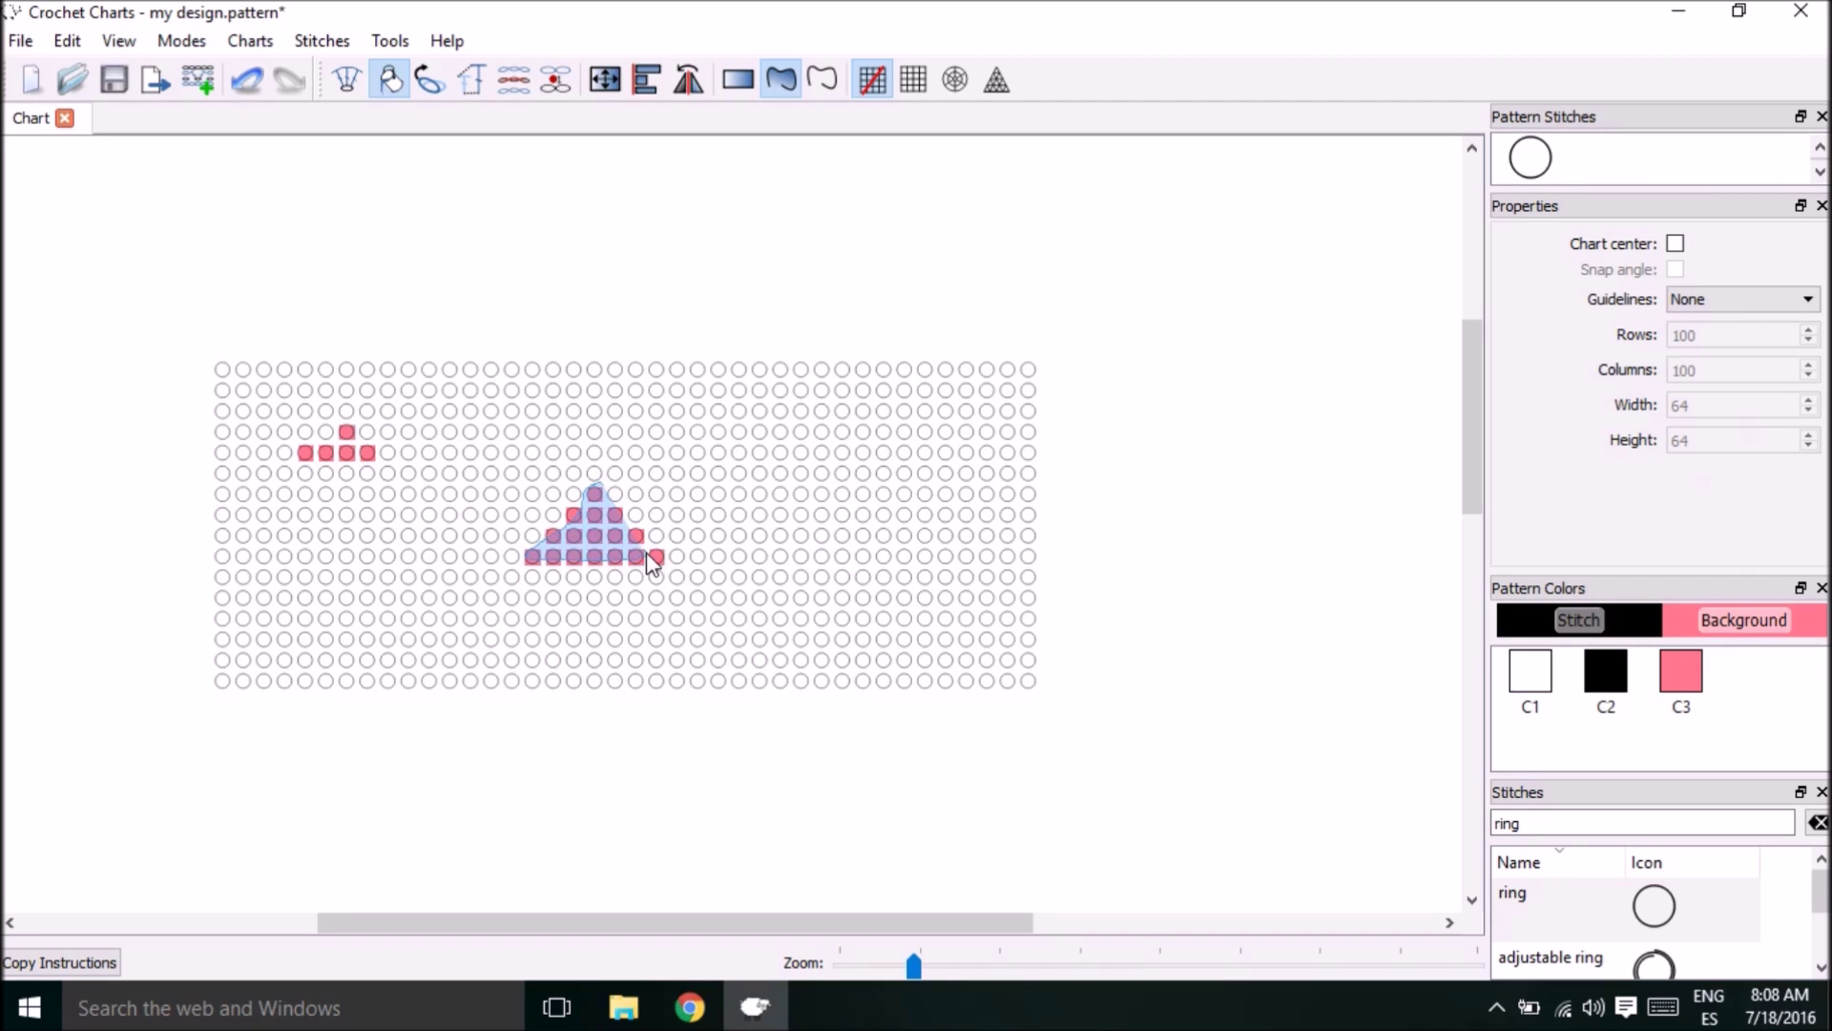
left_click_drag(604, 496, 598, 488)
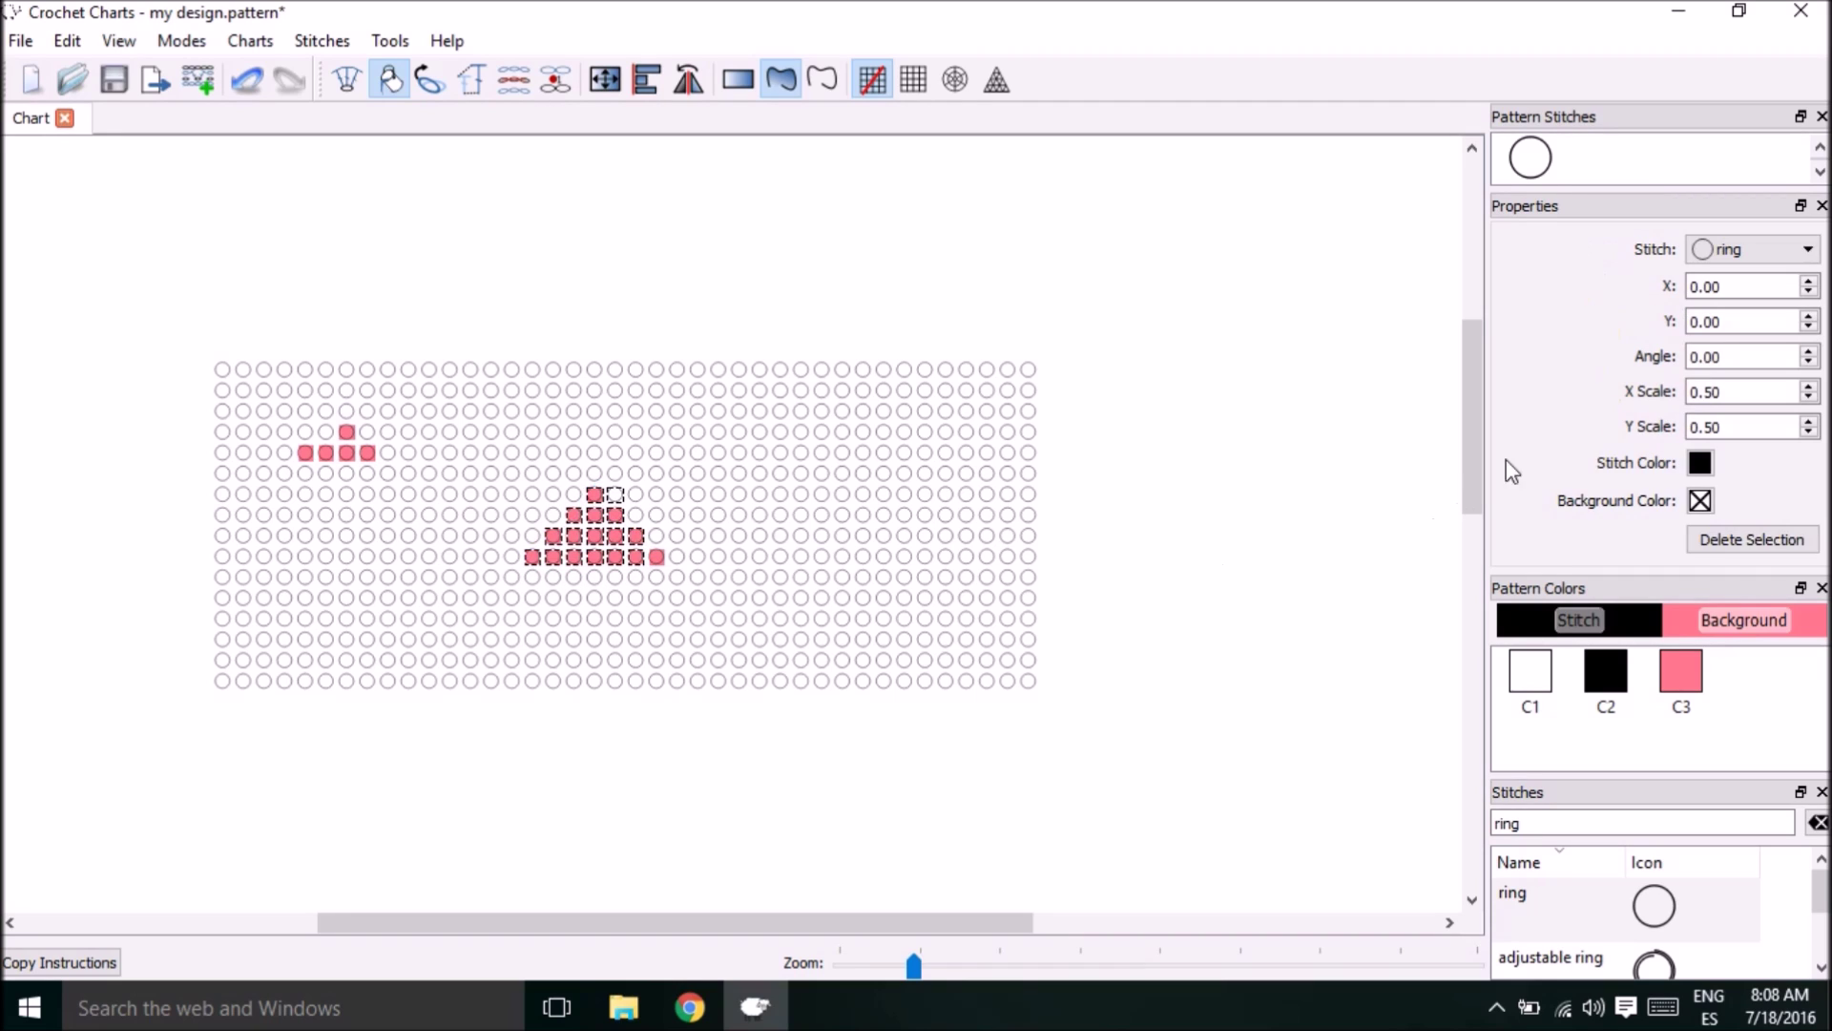
left_click(1701, 501)
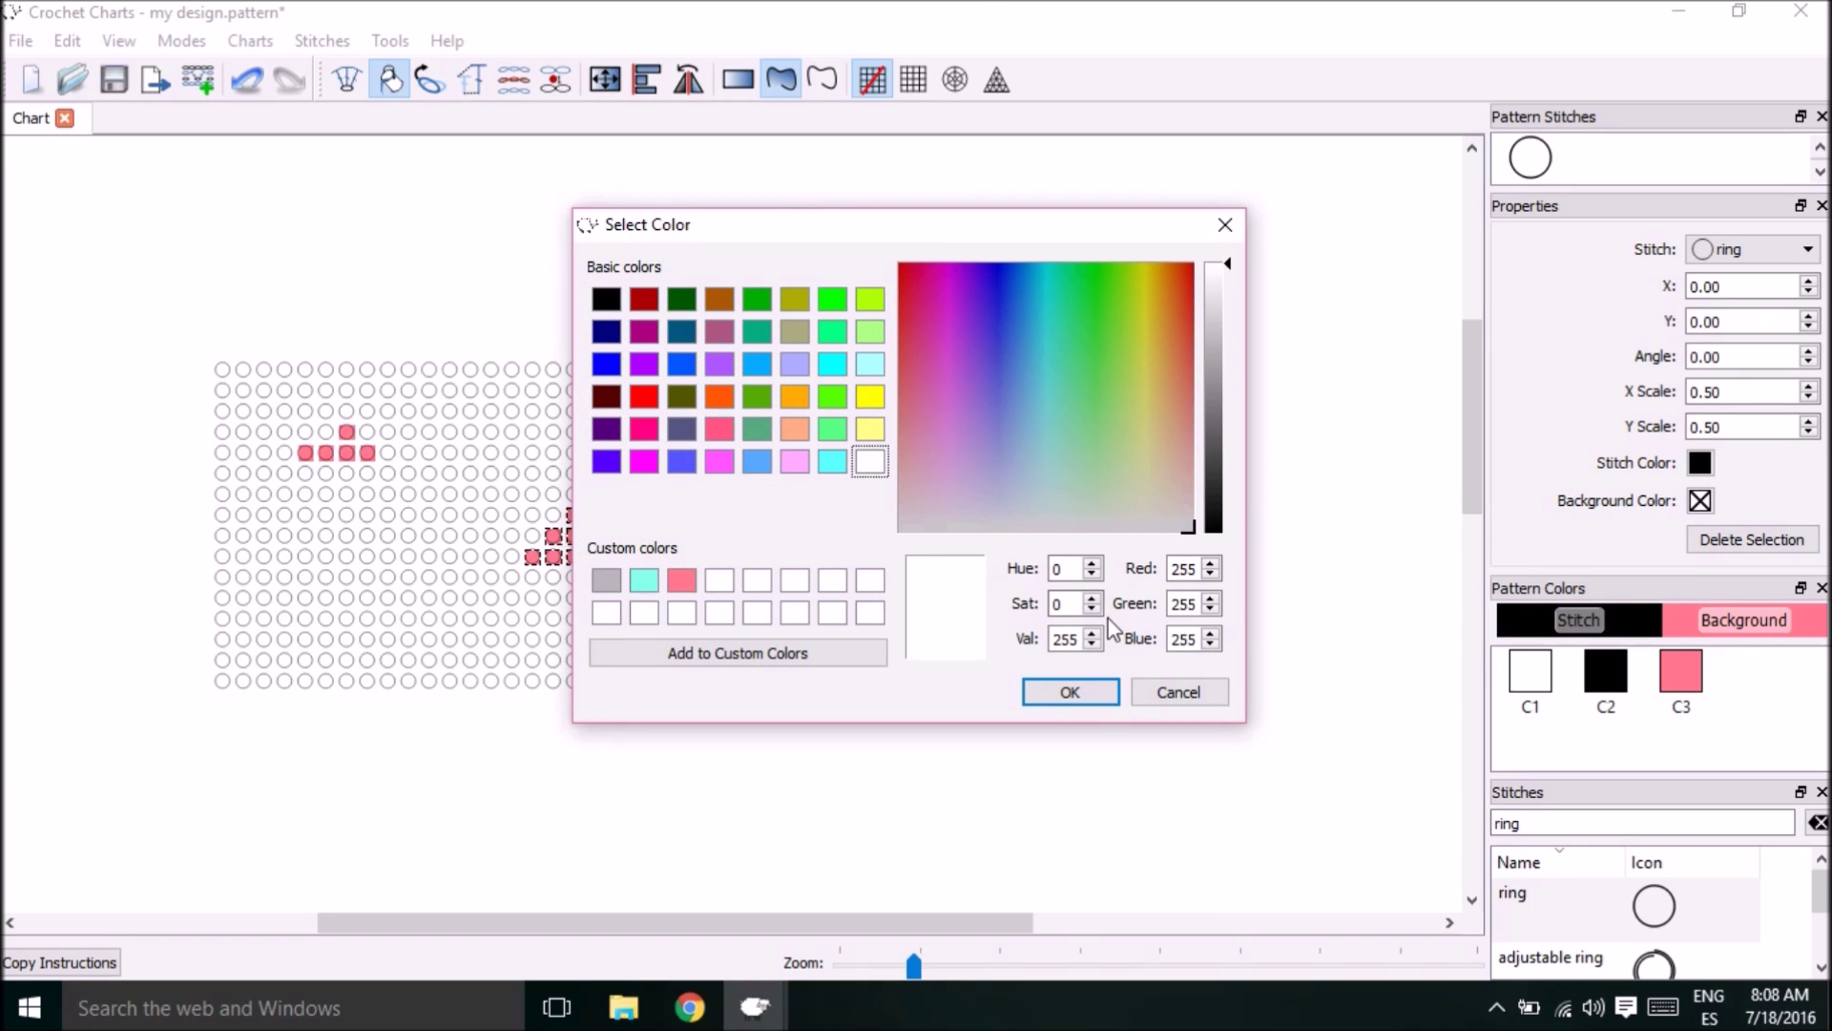
left_click(1091, 702)
left_click(1227, 484)
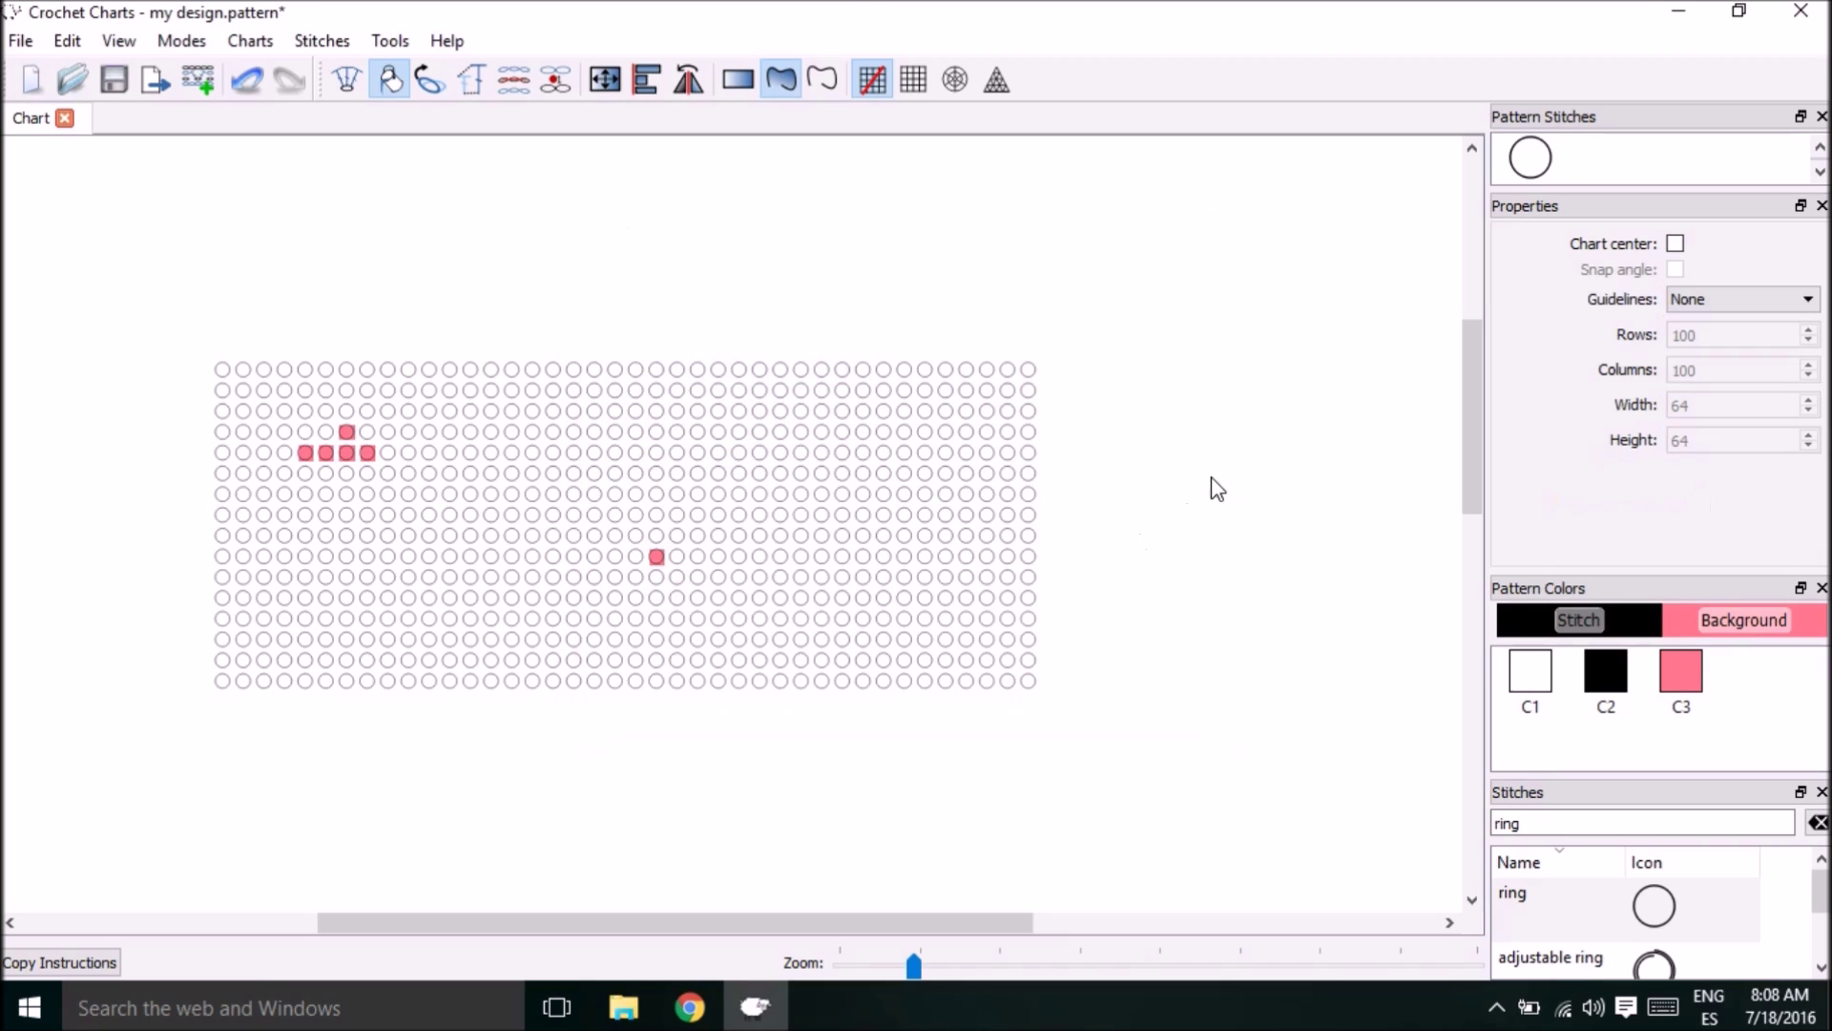
left_click(657, 556)
- Delete the eleven leftmost columns of rings using a rectangular selection, and undo the deletion
left_click(730, 84)
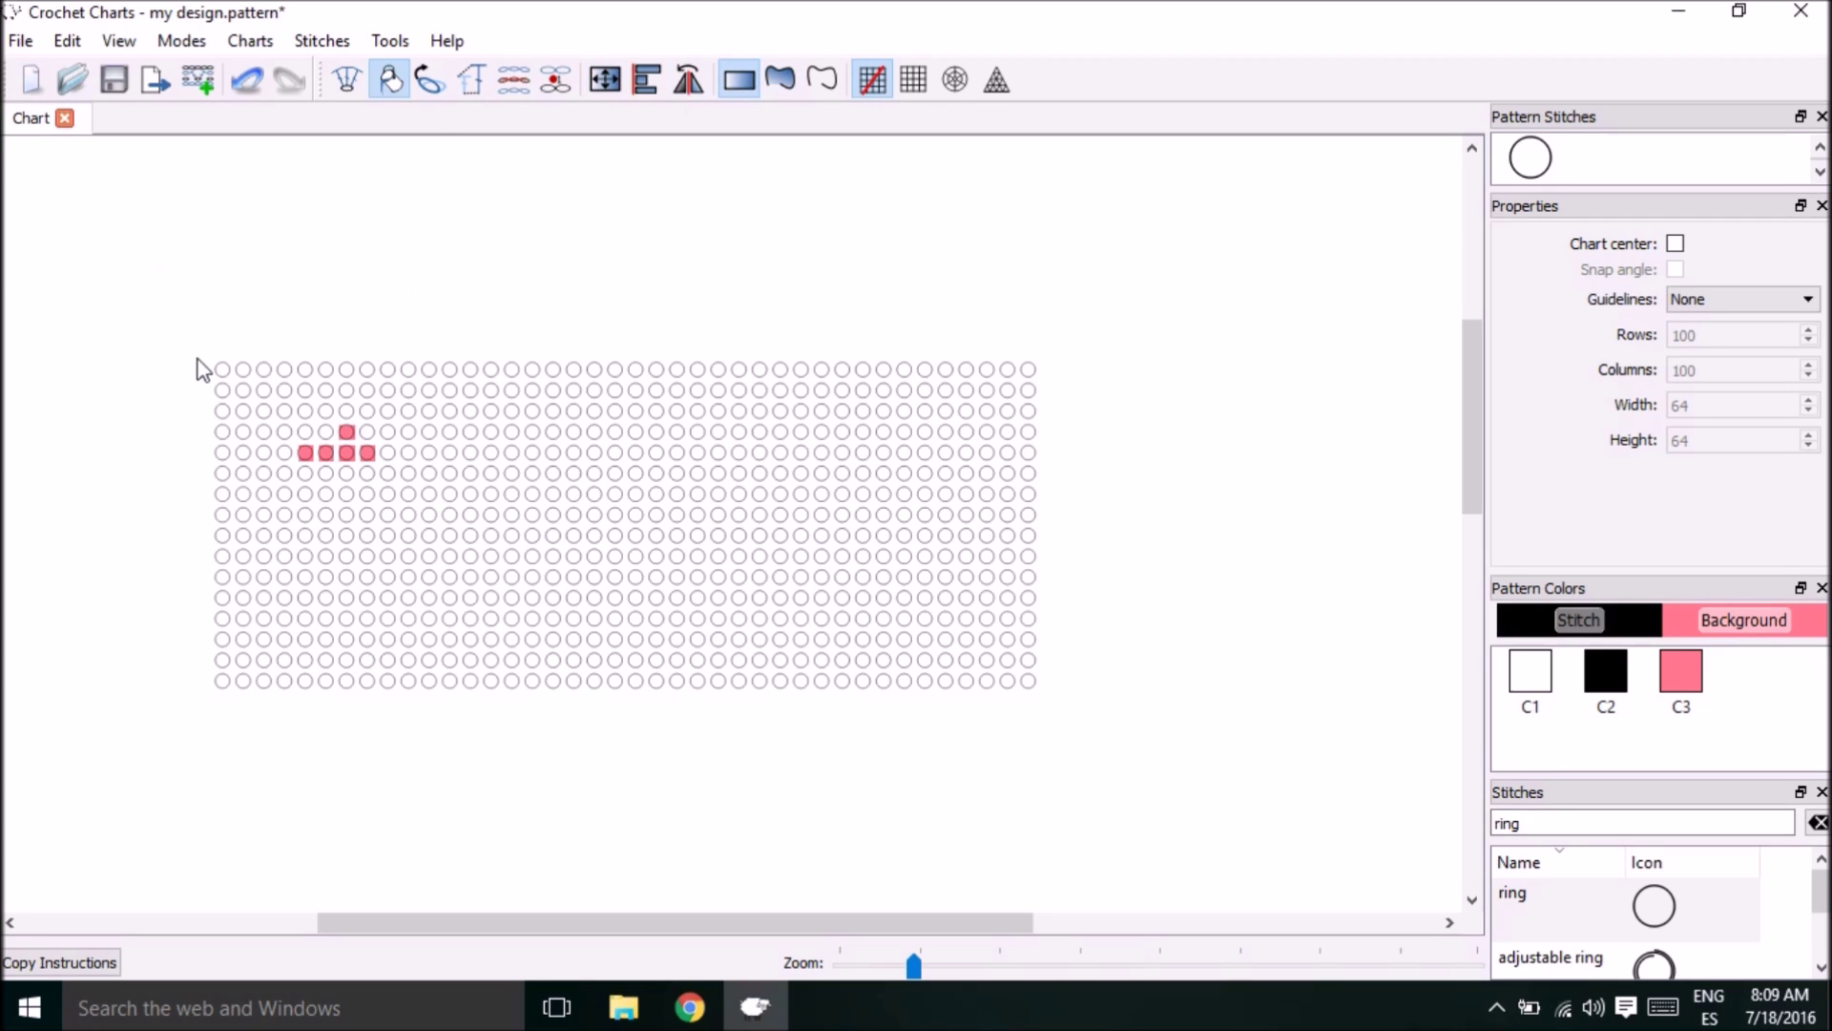
left_click_drag(122, 237, 432, 791)
left_click(1760, 539)
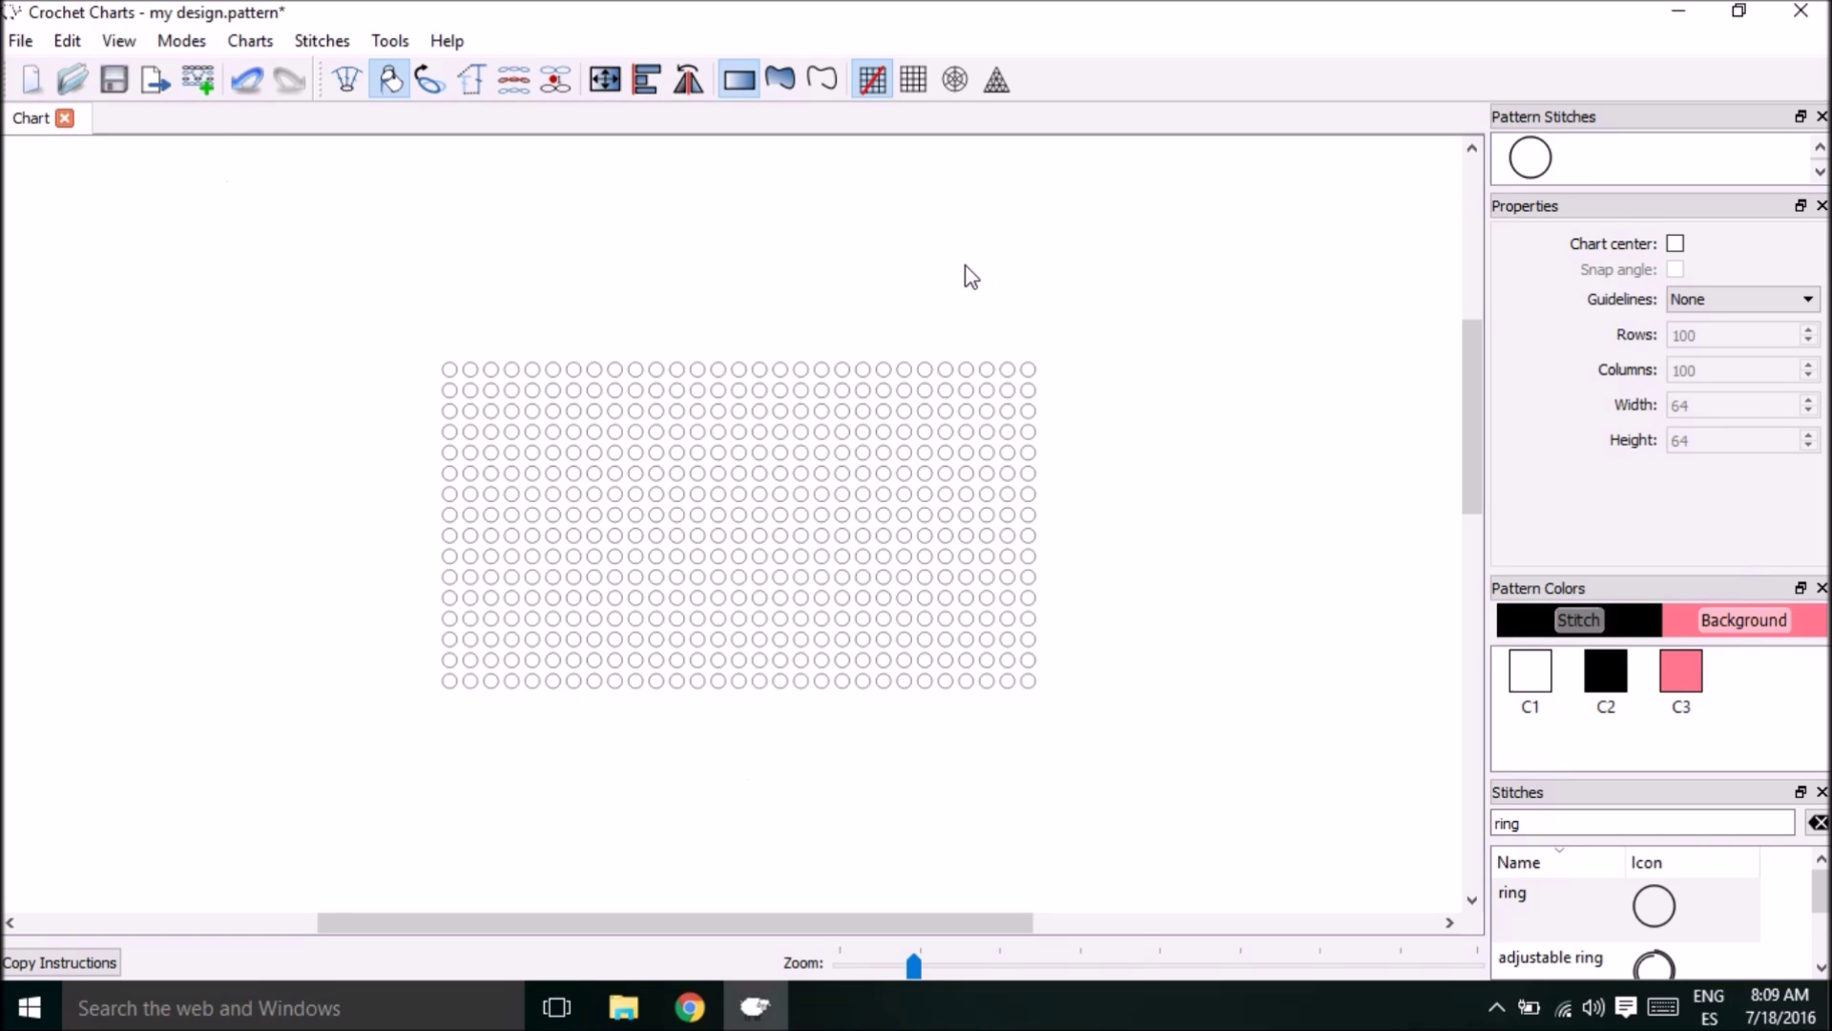
key("ctrl+z")
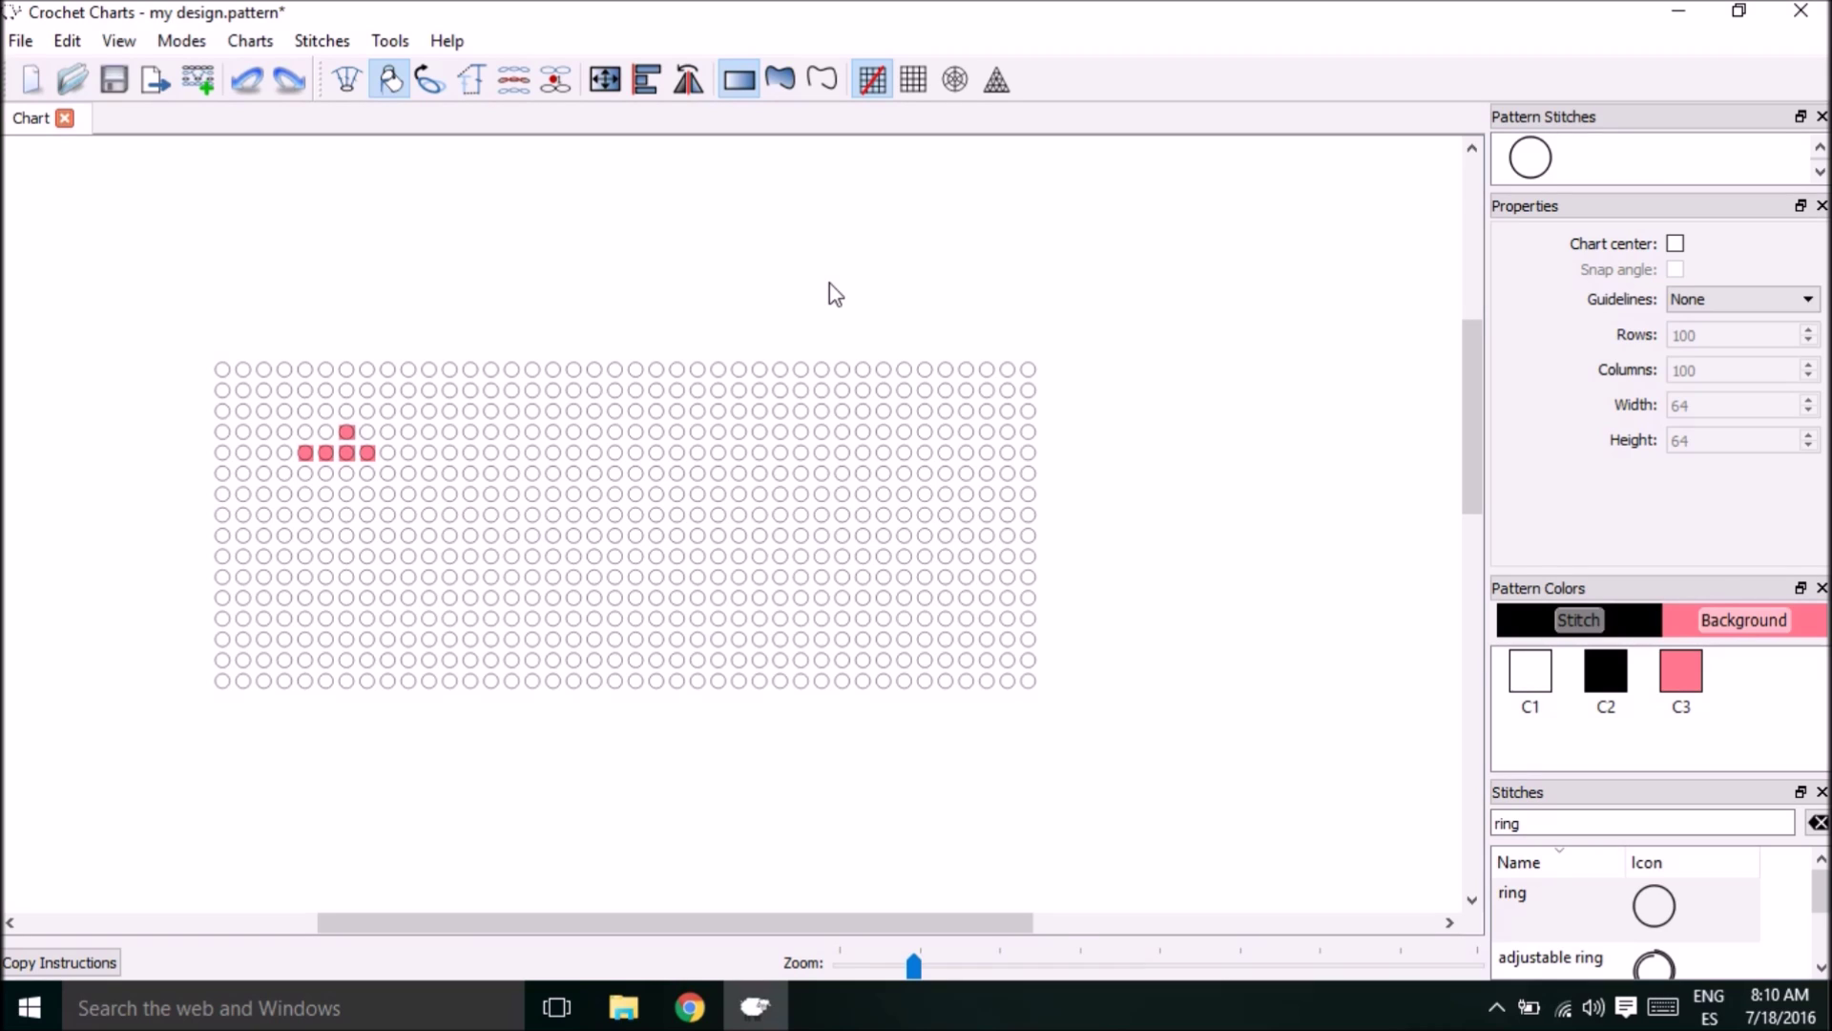
- Replace the colour #ffffff with #5555ff throughout the chart, for both stitches and background
left_click(347, 44)
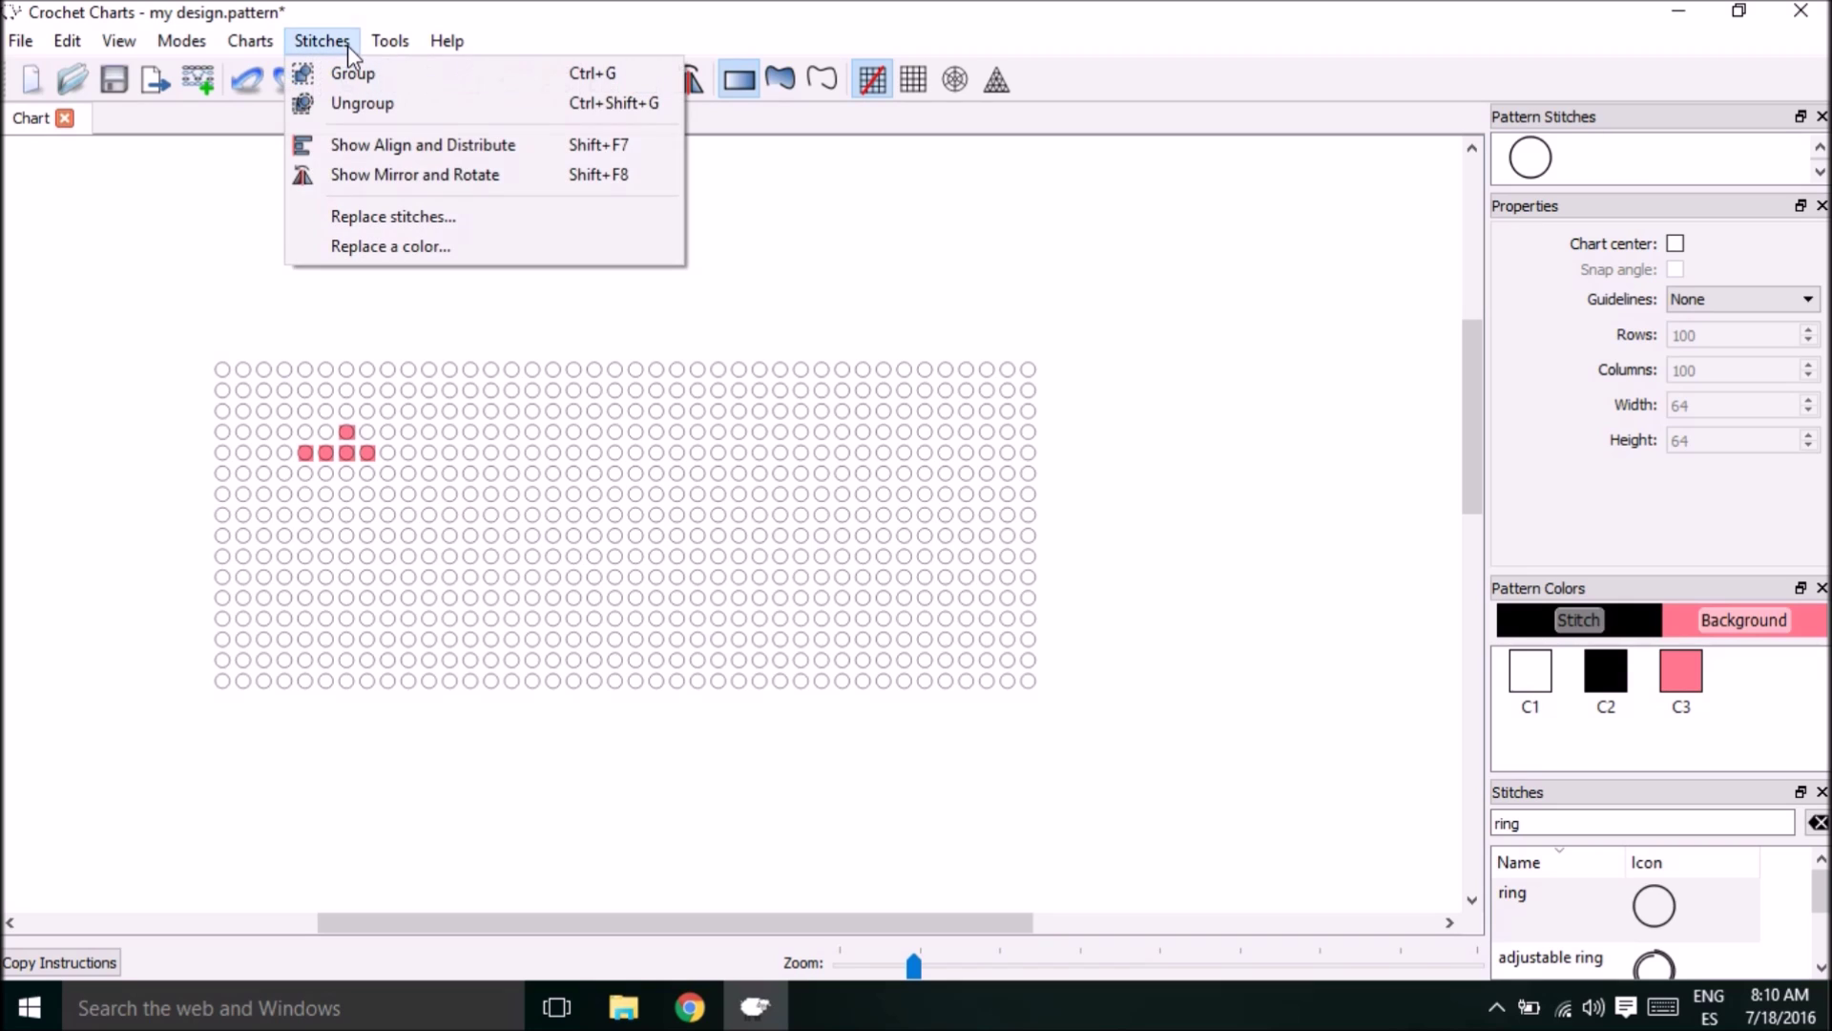
left_click(401, 248)
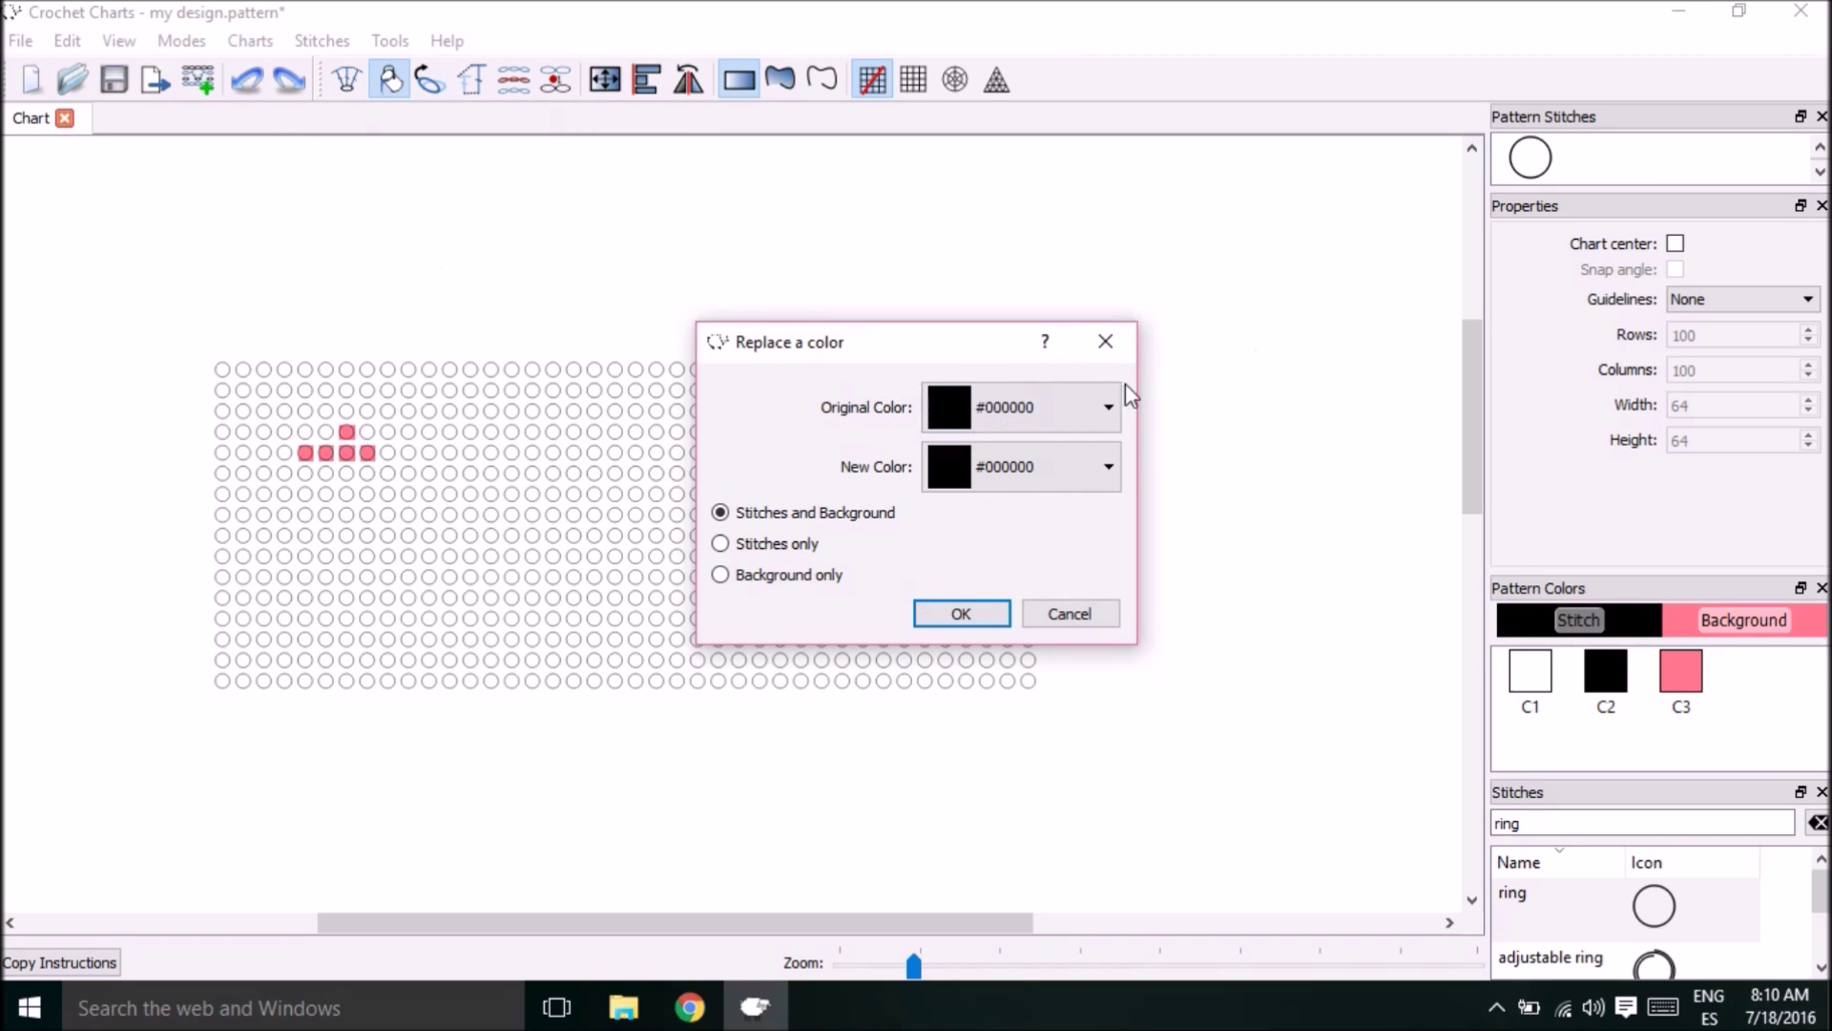
left_click(1076, 407)
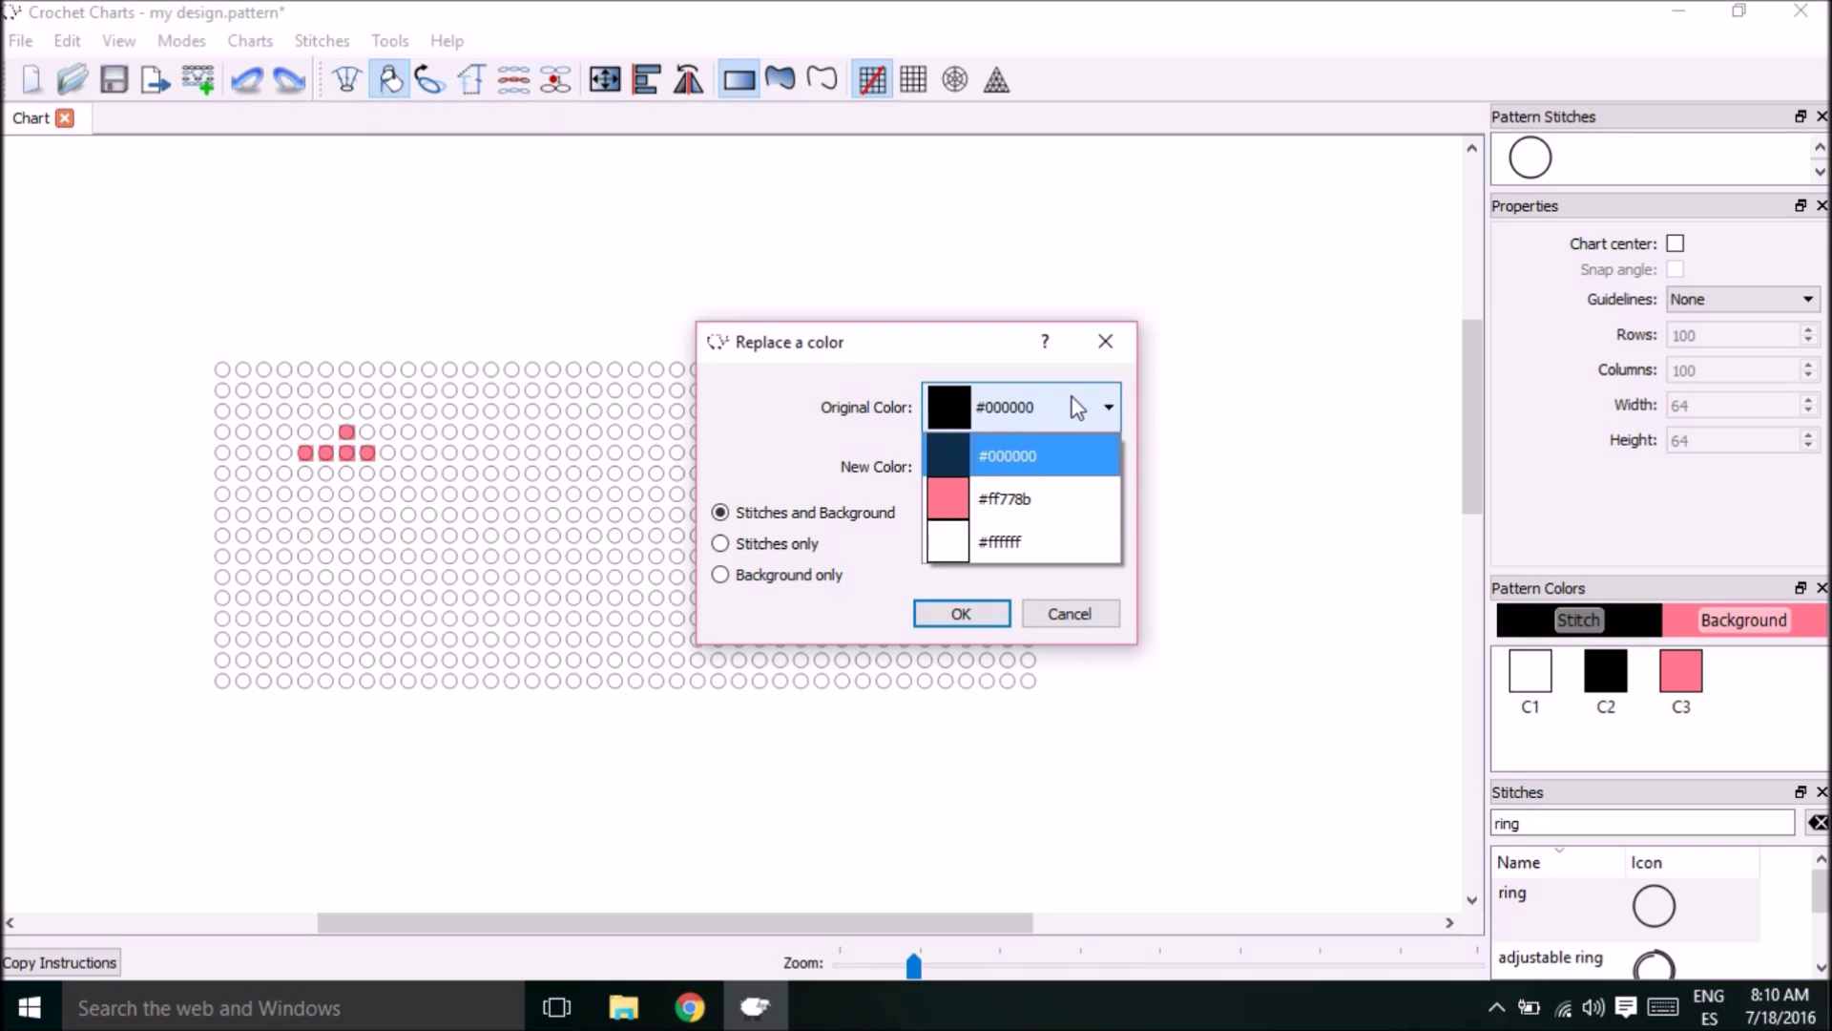
left_click(1049, 549)
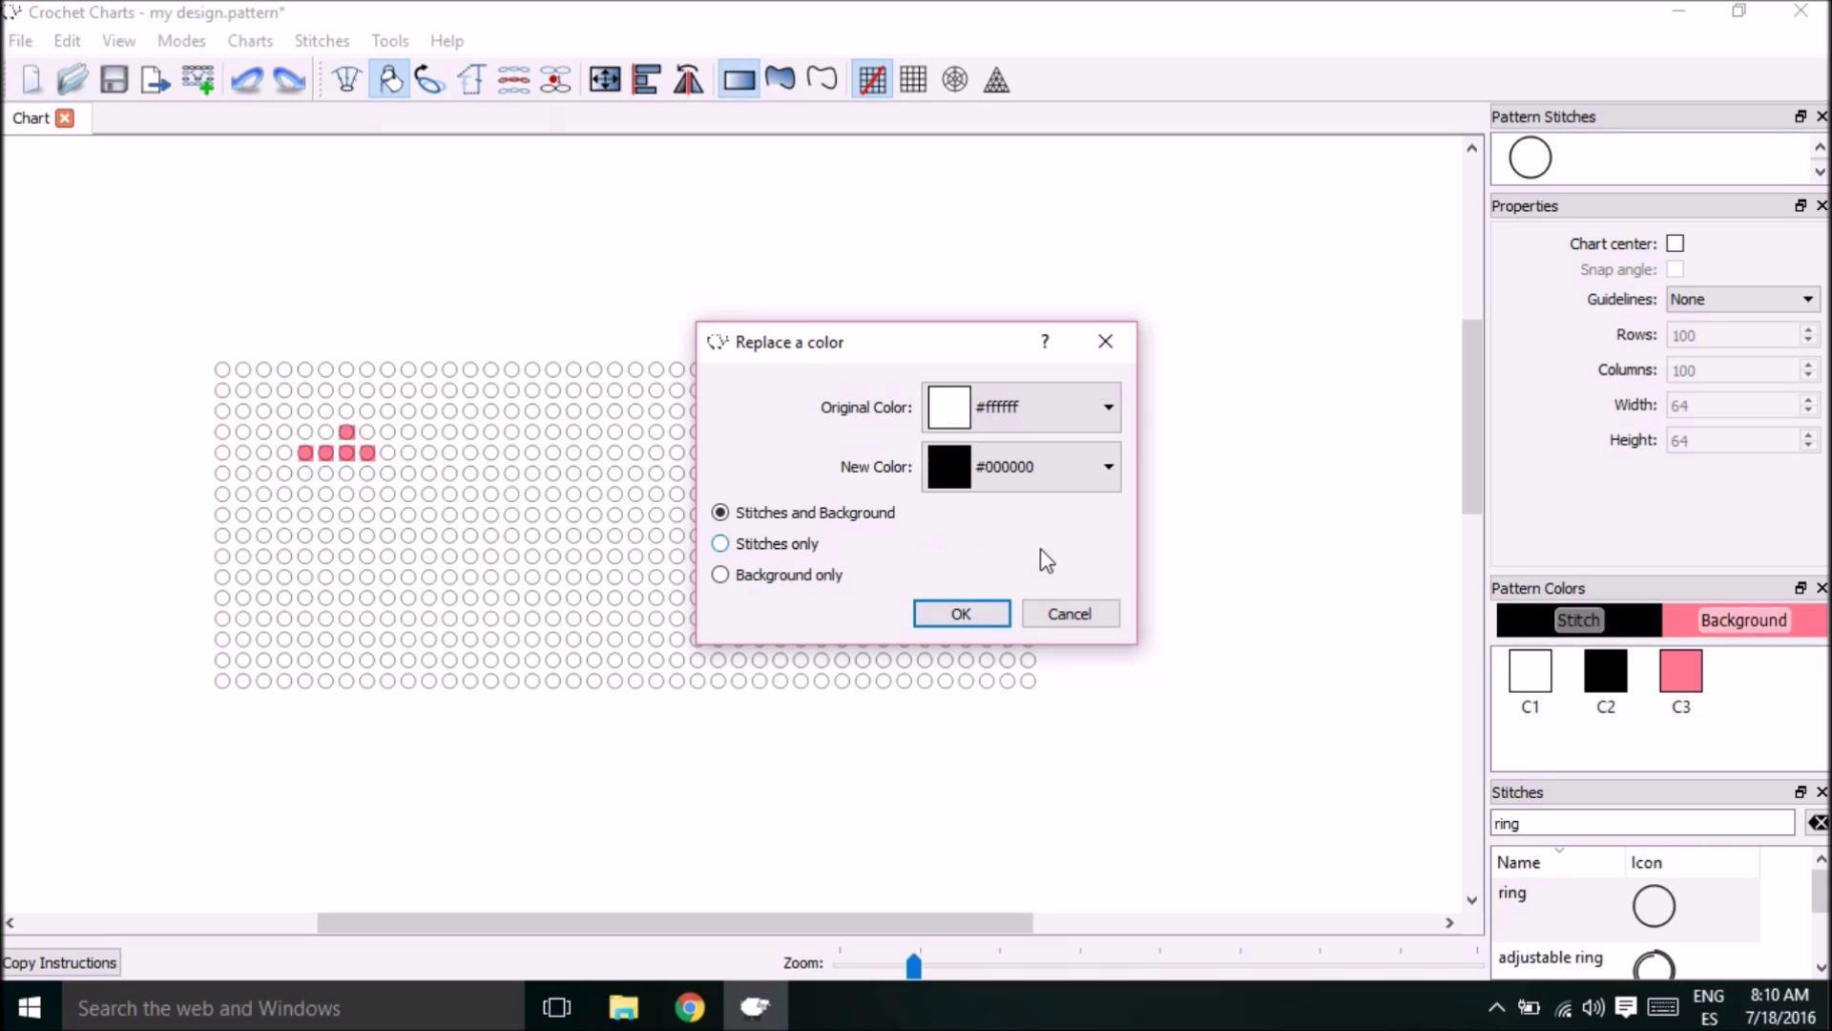
left_click(1038, 467)
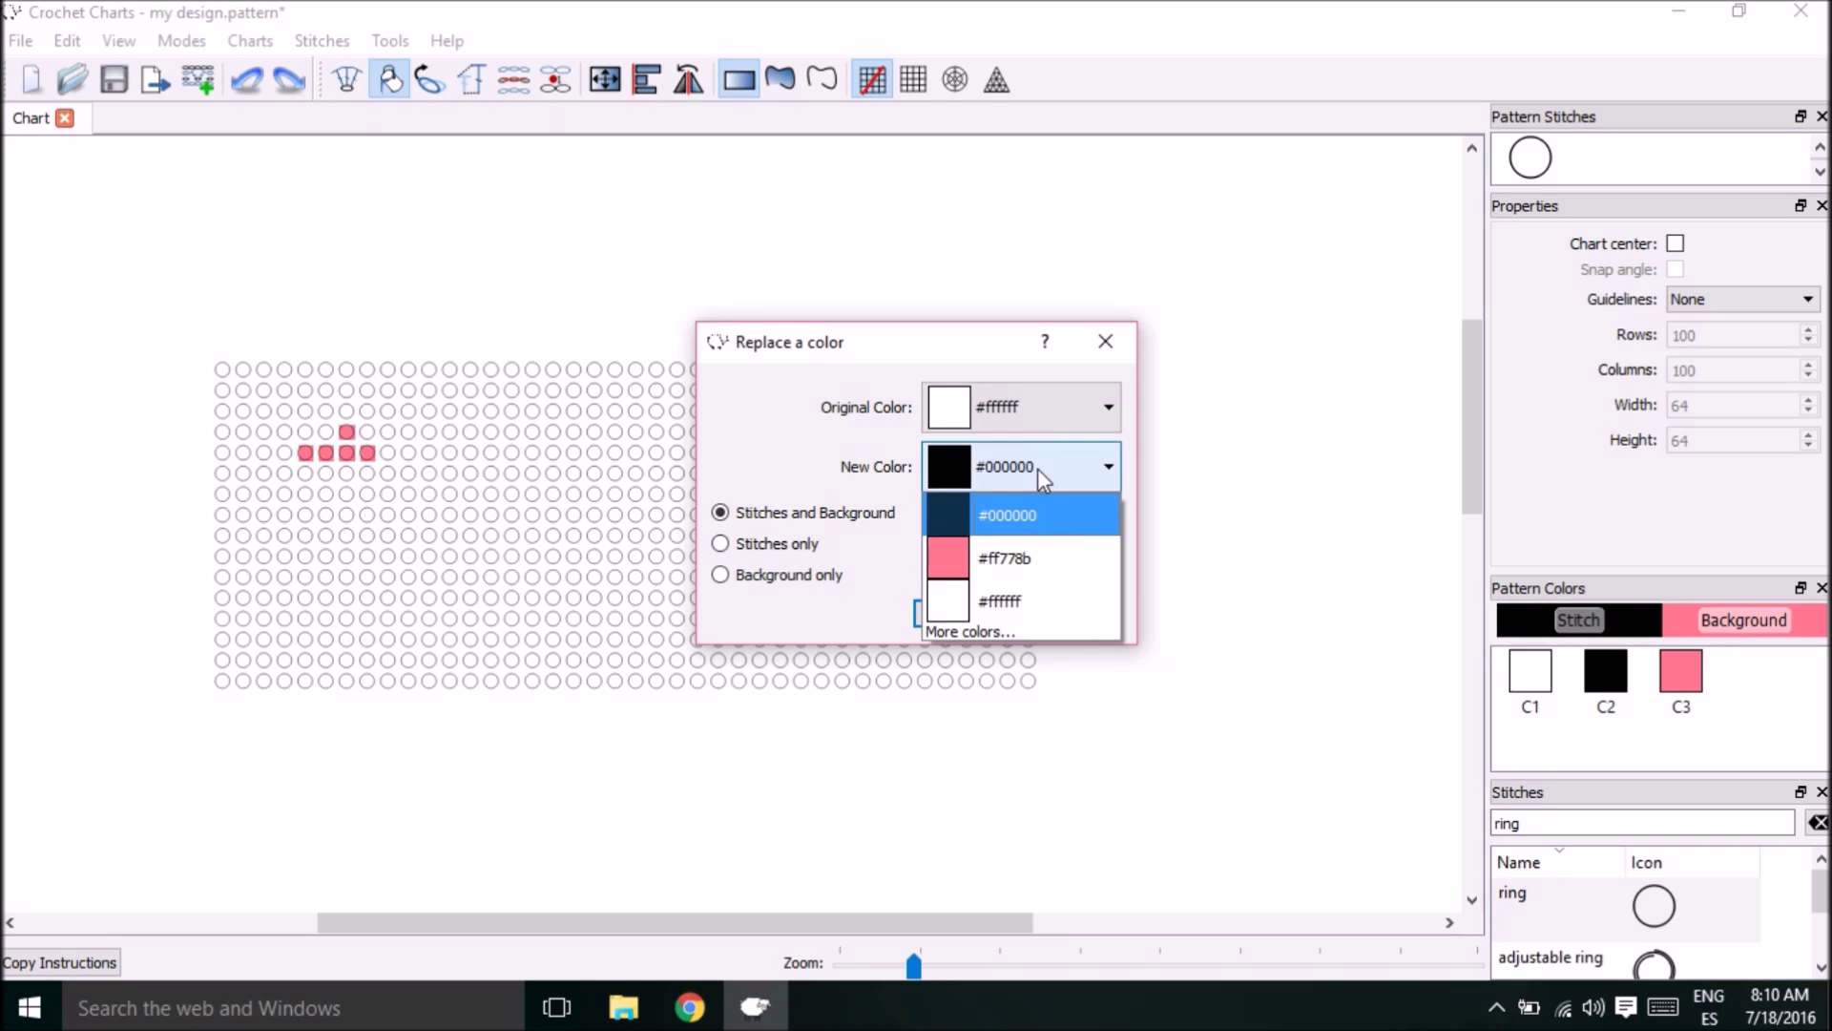
left_click(983, 631)
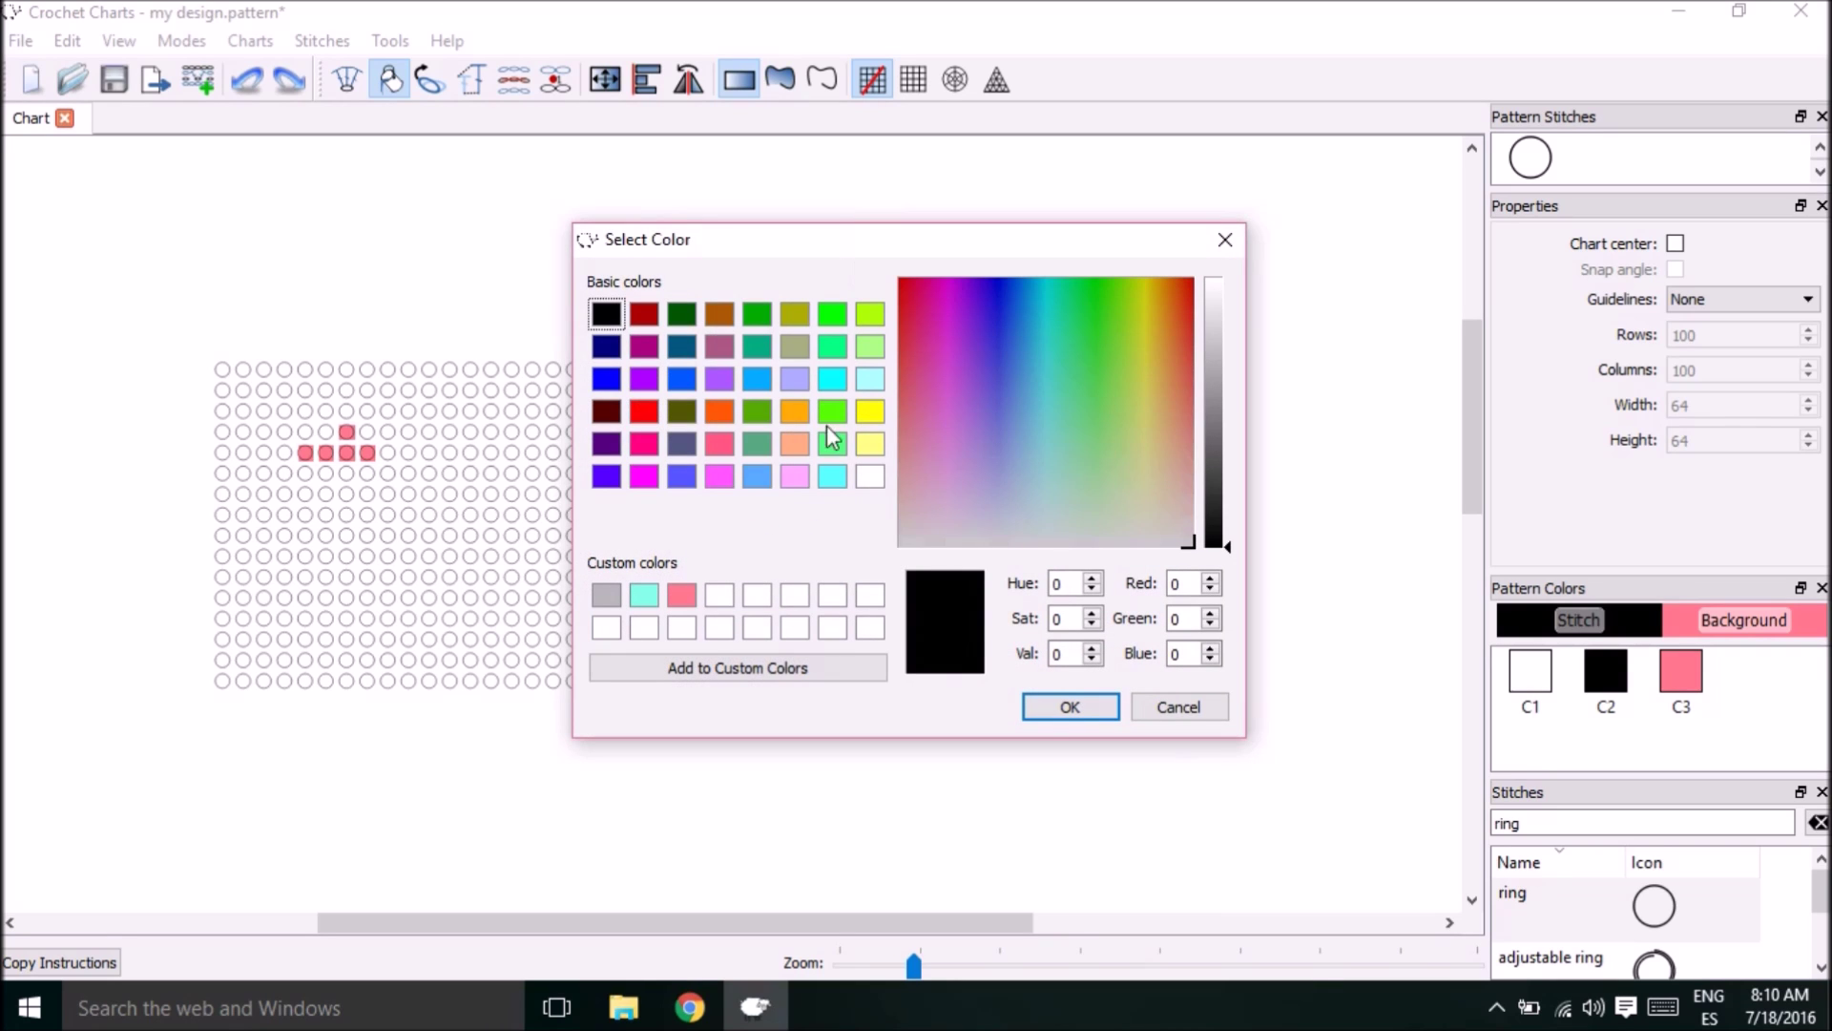
left_click(682, 476)
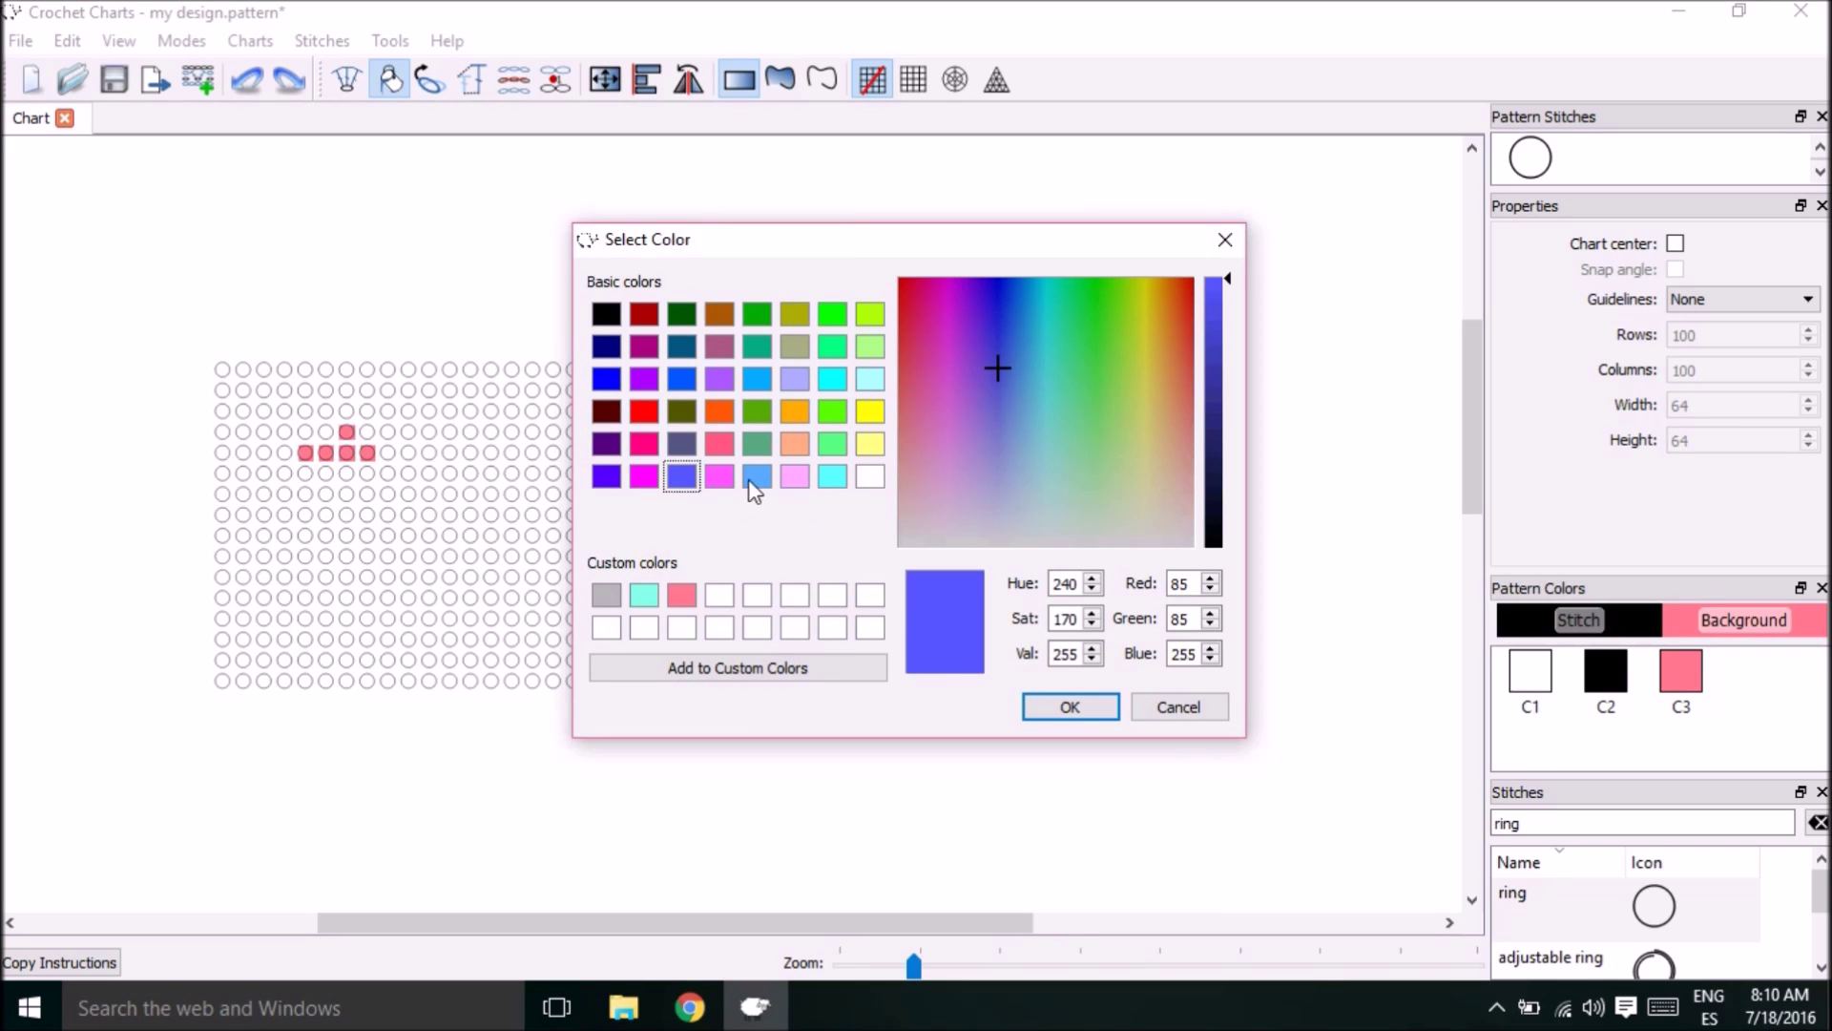
left_click(1070, 707)
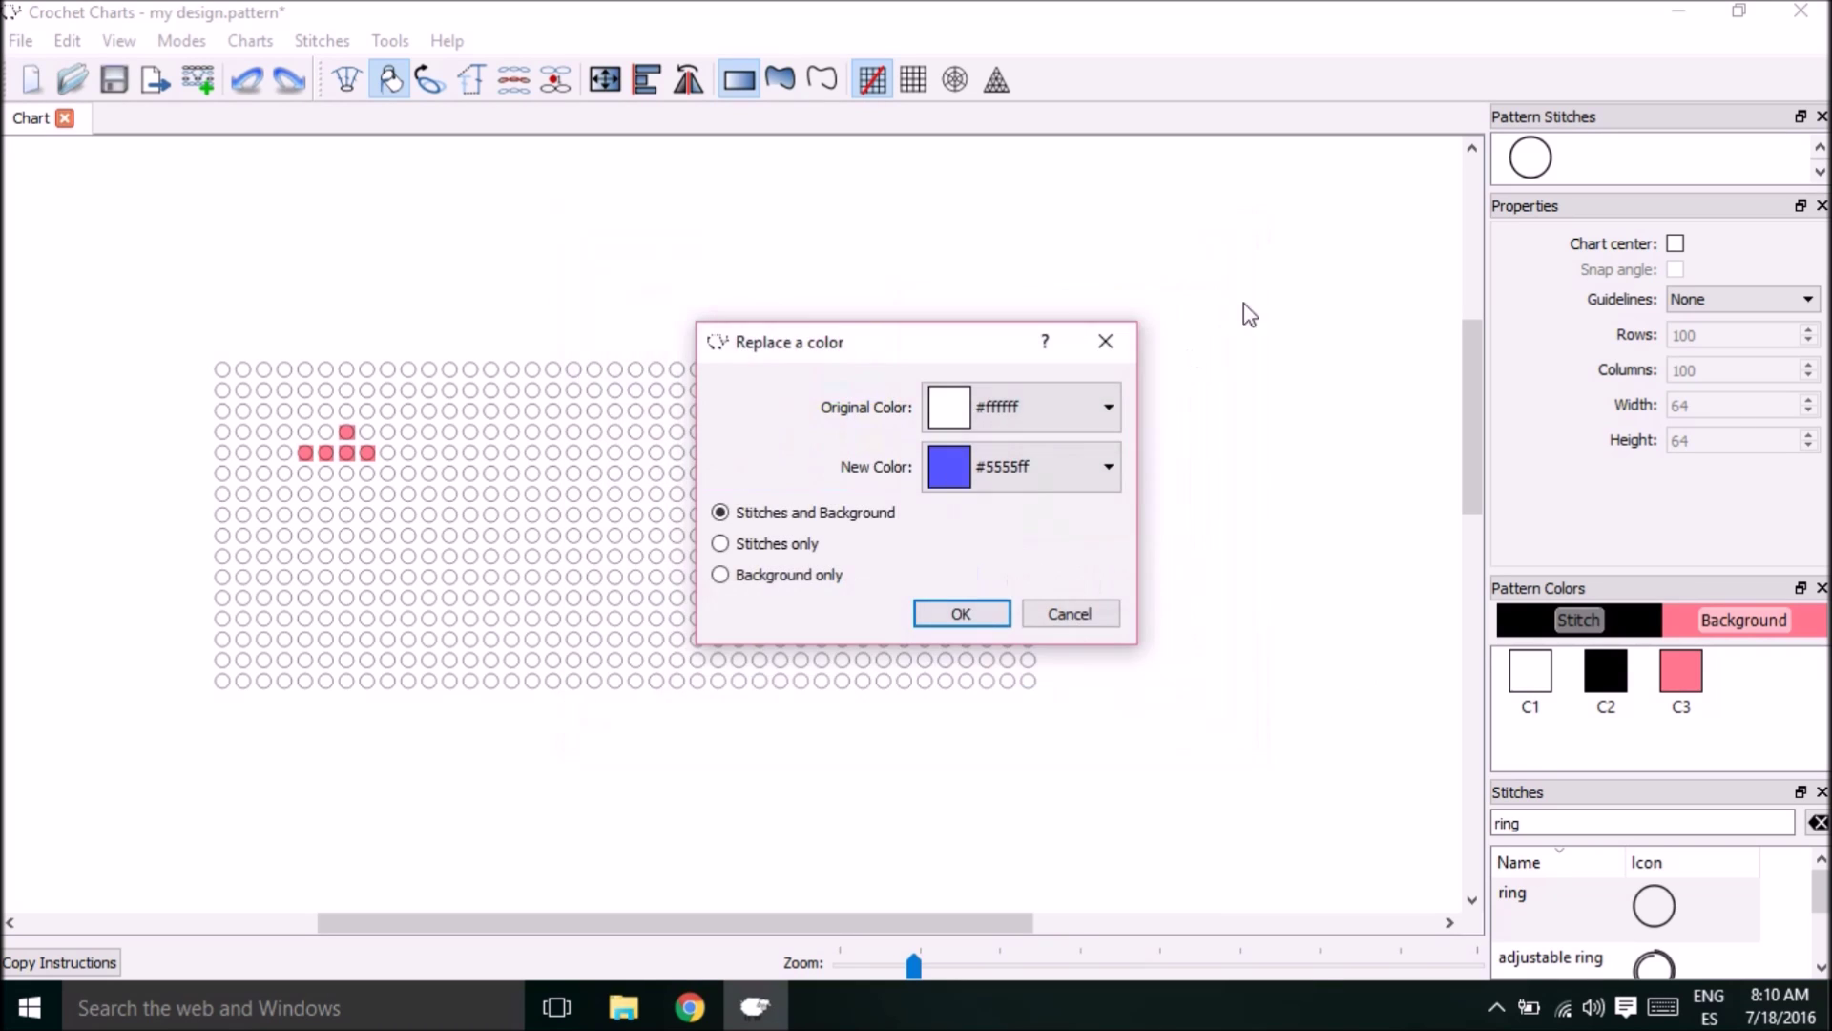
left_click(986, 616)
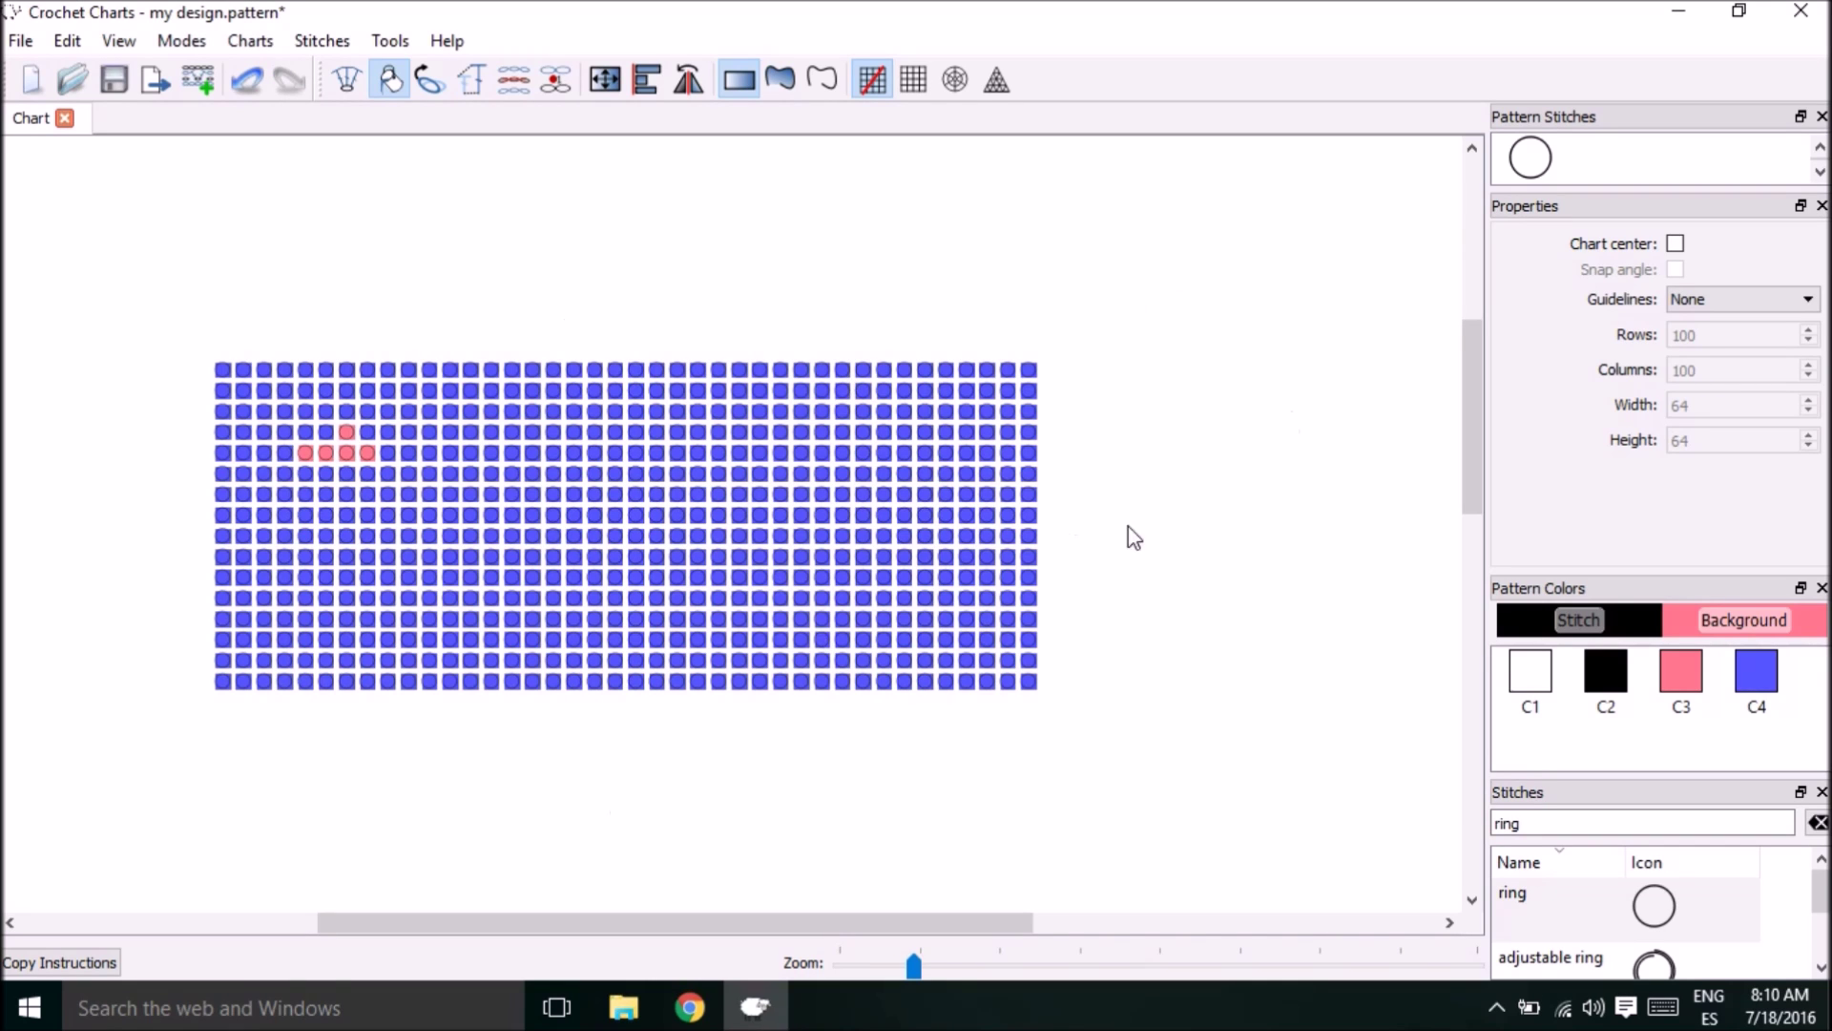
- Set the background colour to white and fill two motifs, each with rows of two, four and two rings, near the chart's left edge
left_click(1531, 673)
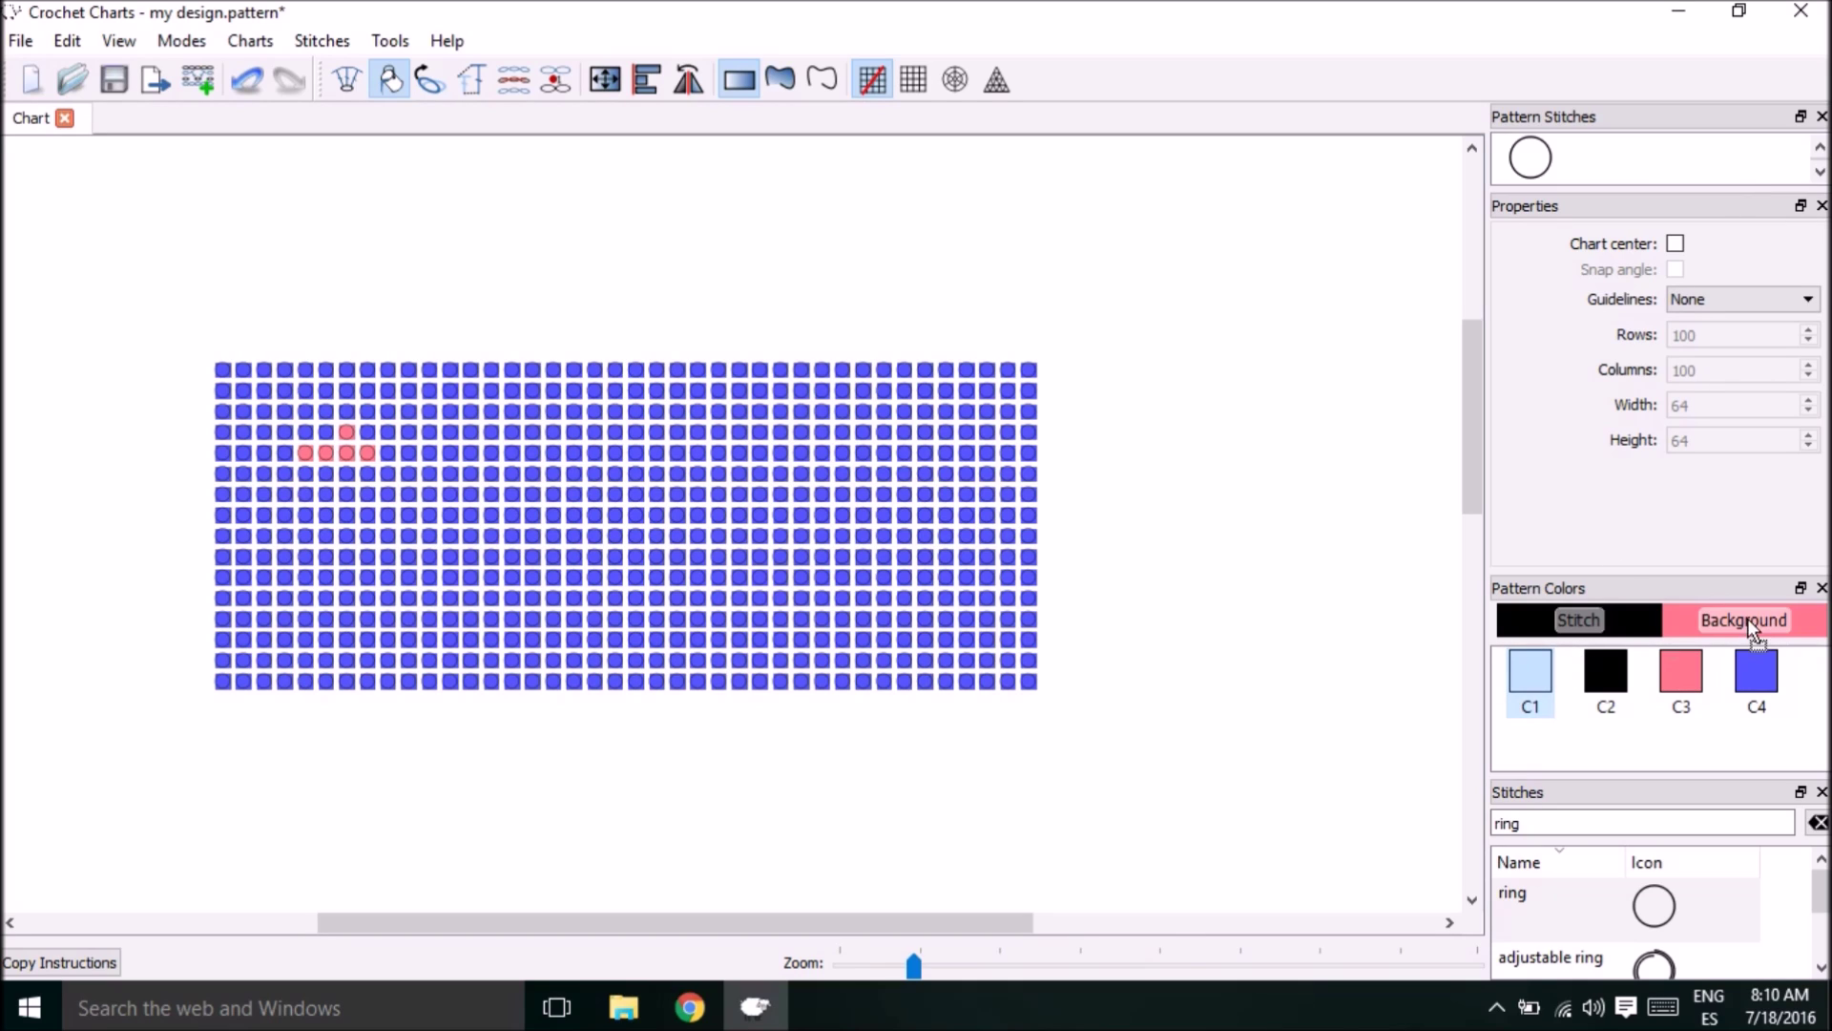
left_click(1748, 618)
left_click(325, 432)
left_click(346, 432)
left_click(306, 452)
left_click(346, 452)
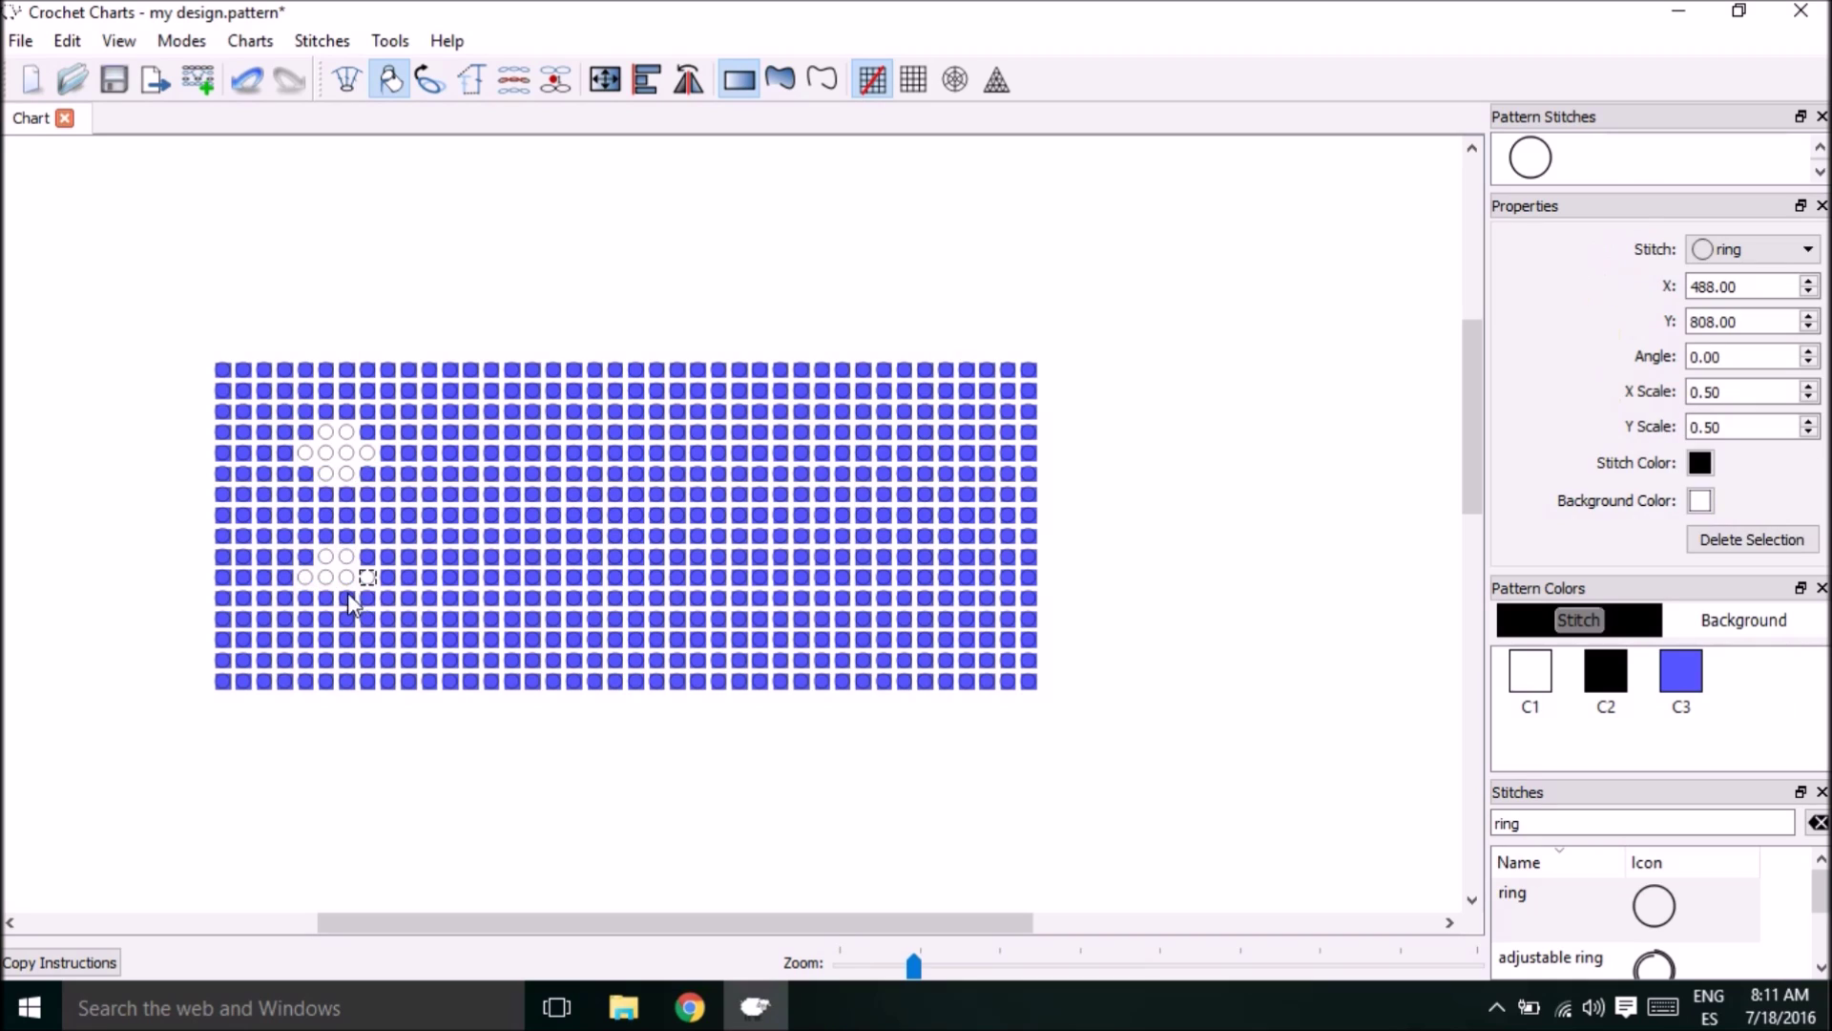
left_click(346, 597)
- Fill a third white motif of two, four and two rings, offset to the right between the first two motifs
left_click(451, 494)
left_click(472, 495)
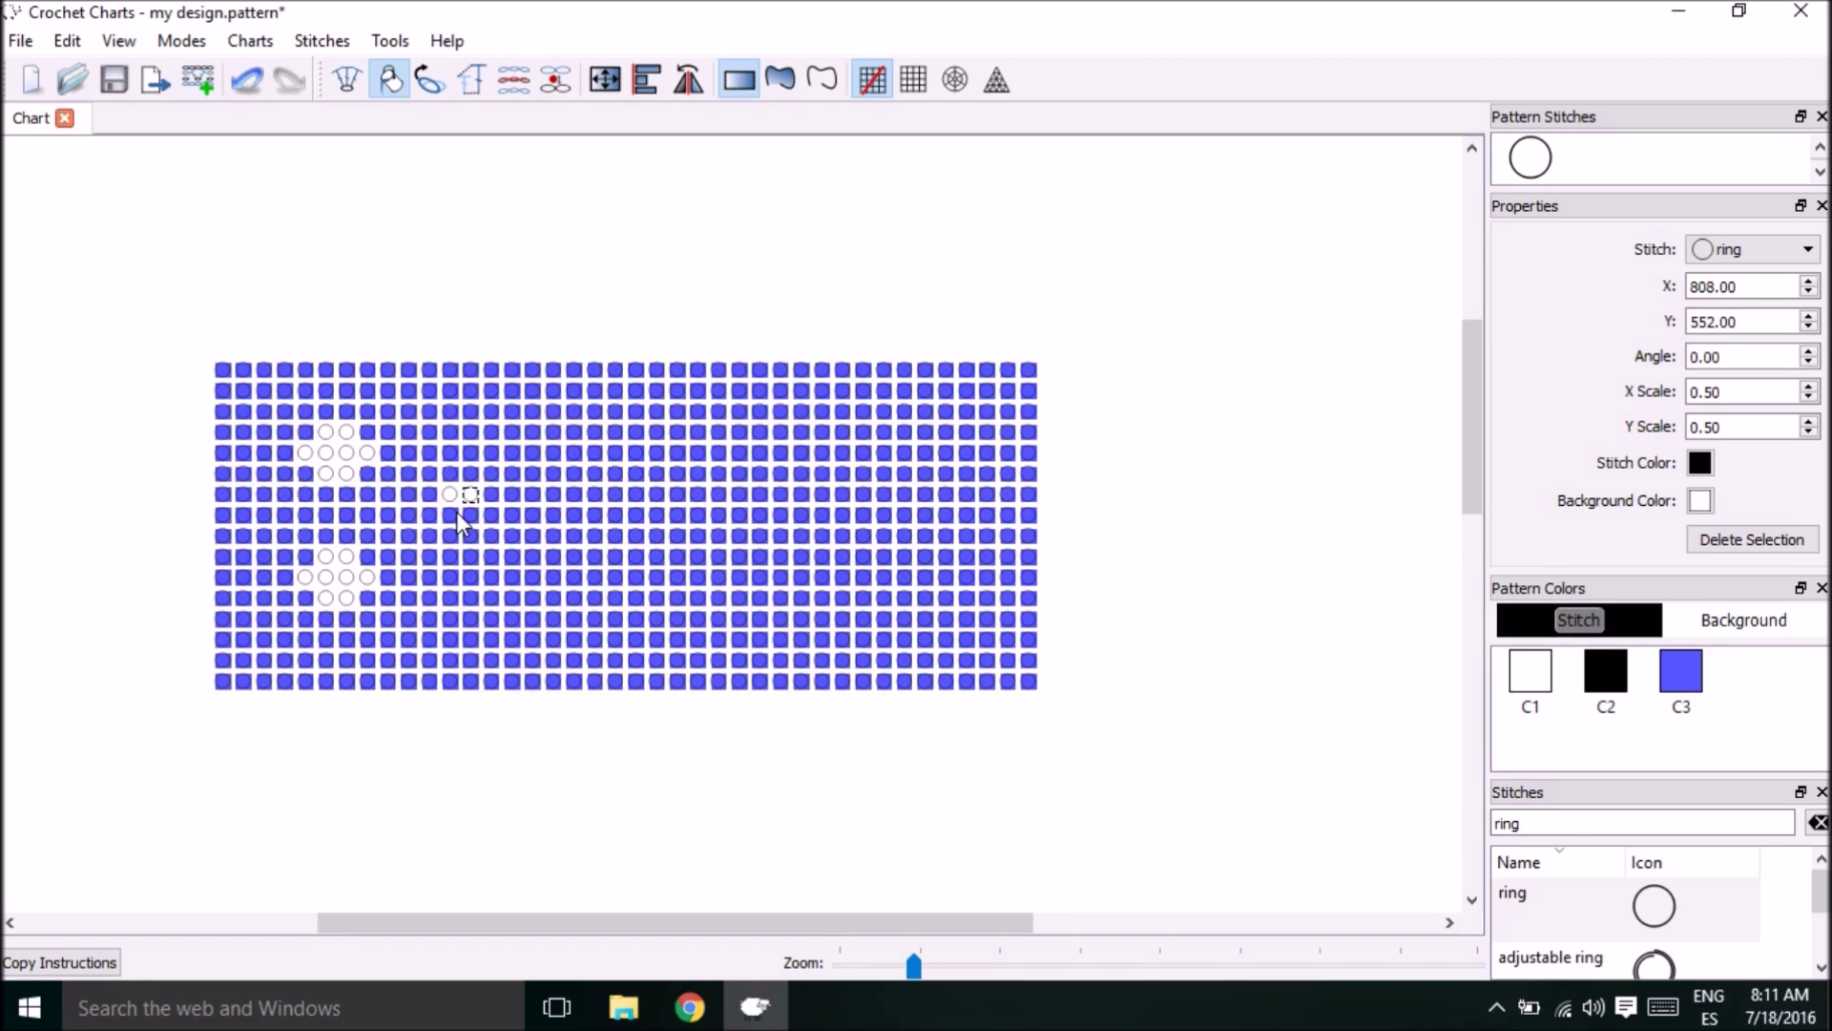
left_click(455, 513)
left_click(471, 515)
left_click(489, 515)
left_click(432, 514)
left_click(449, 534)
left_click(471, 535)
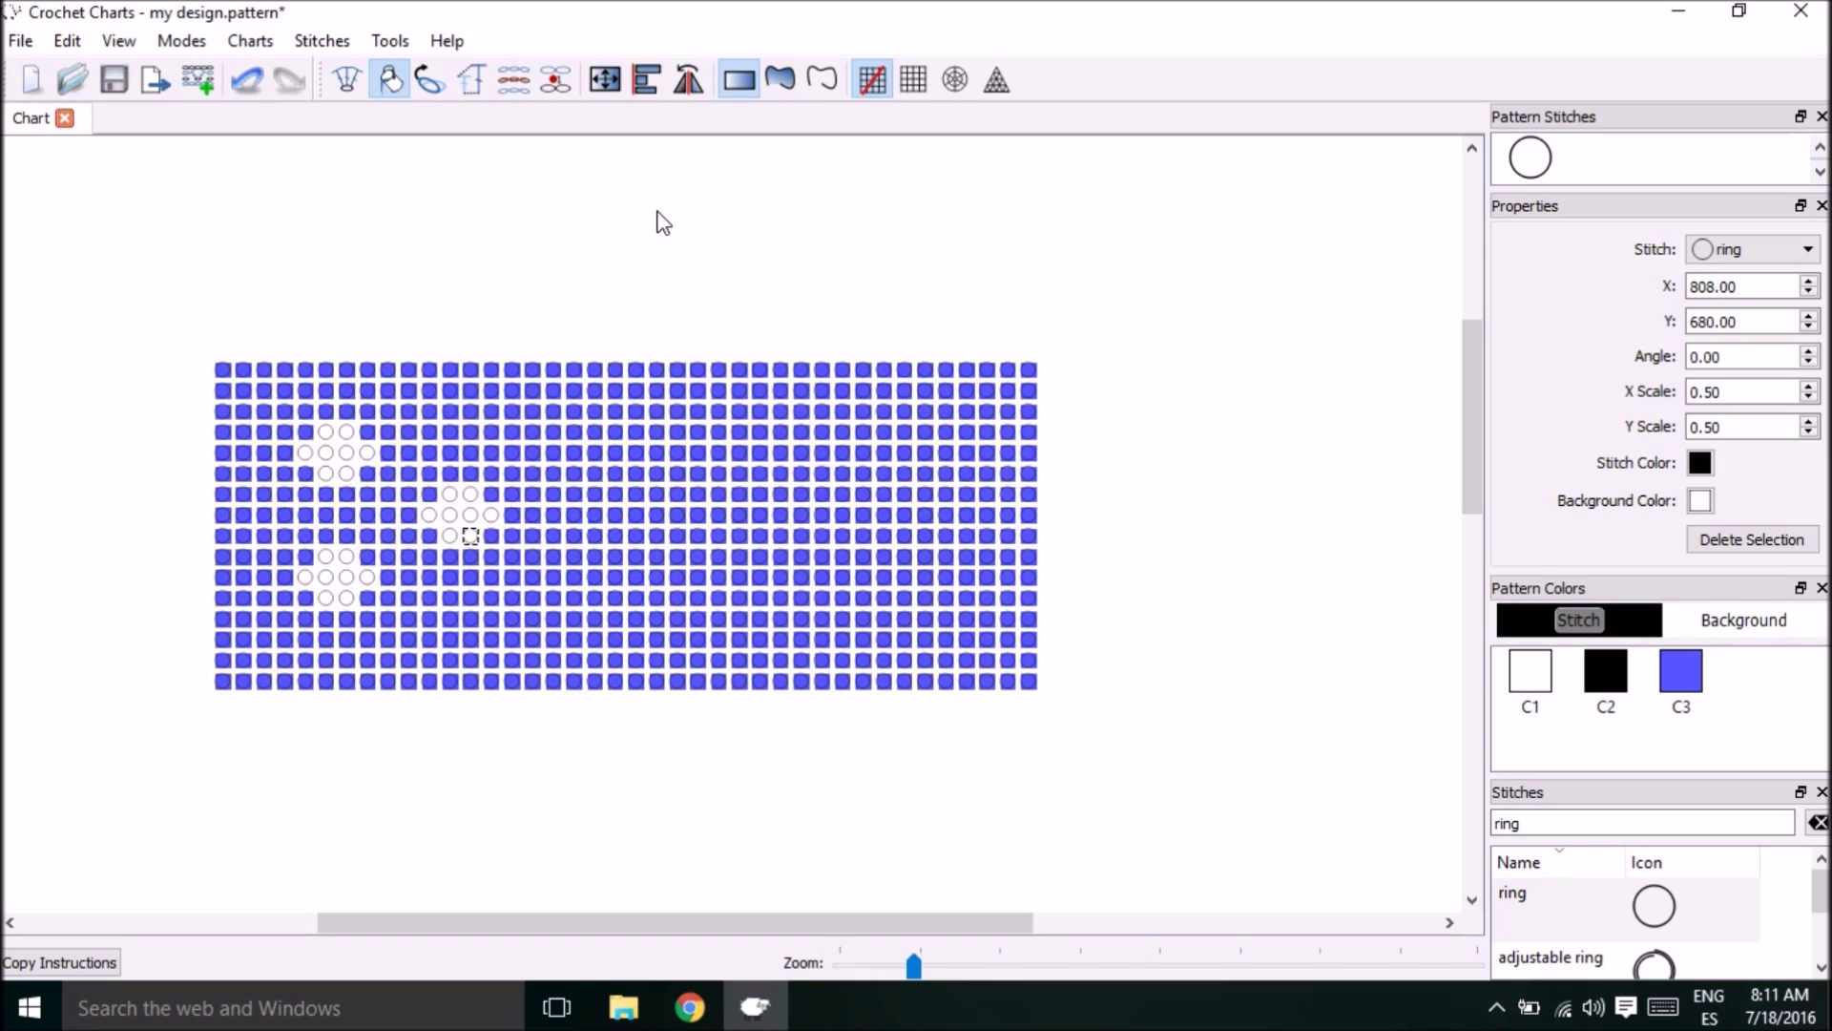